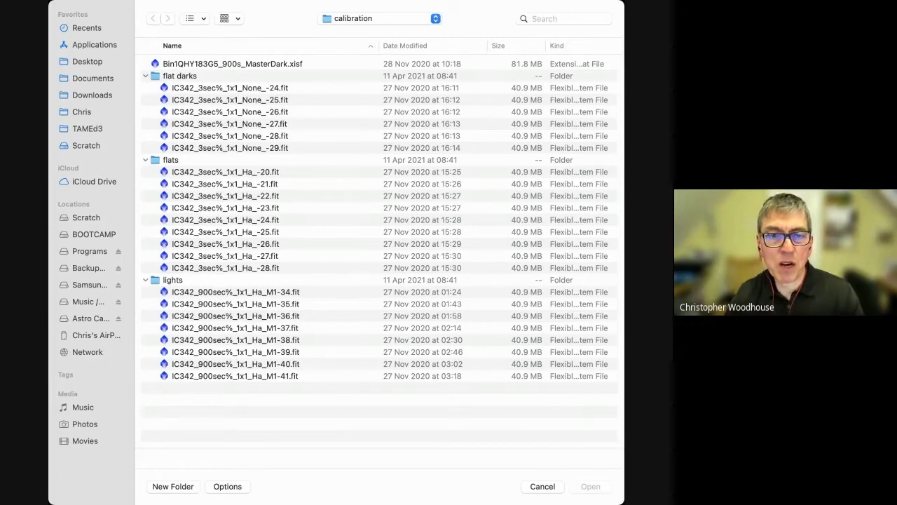
- Add the master dark and all flat darks, flats and lights from the calibration folder to the preprocessing script
left_click(232, 64)
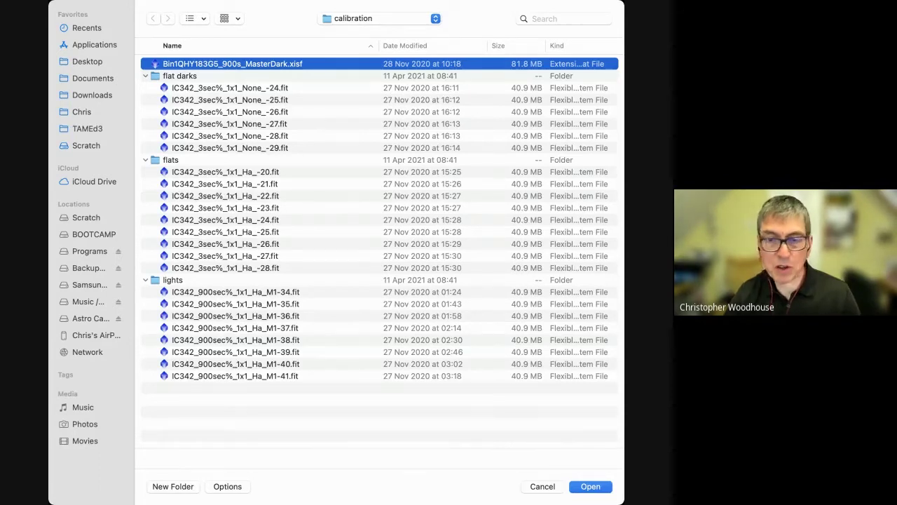
key("super+a")
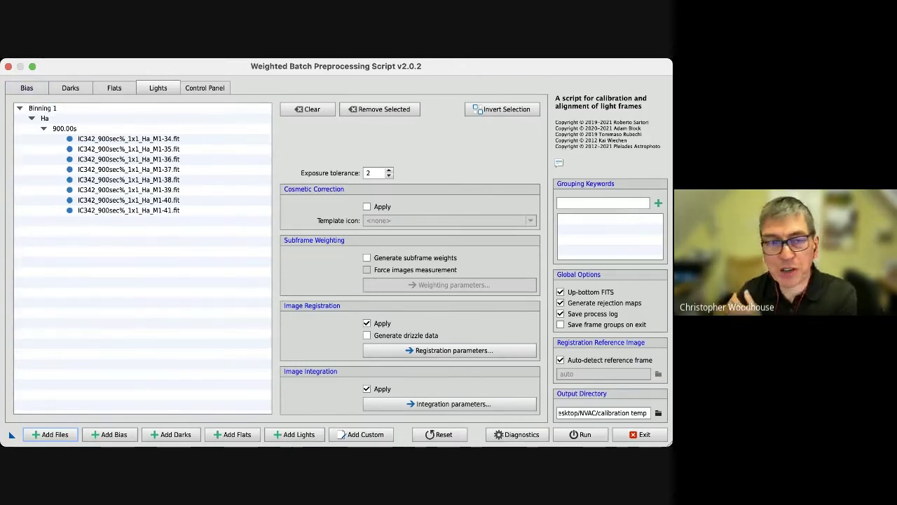
- Review the loaded bias, dark, flat and light frames, and check which calibration frames are assigned to the flats and lights
left_click(27, 87)
left_click(158, 87)
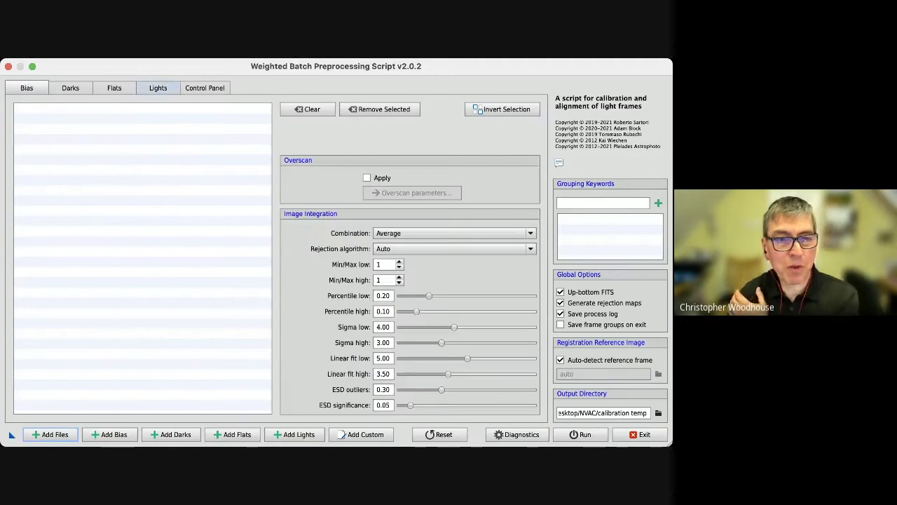
left_click(71, 88)
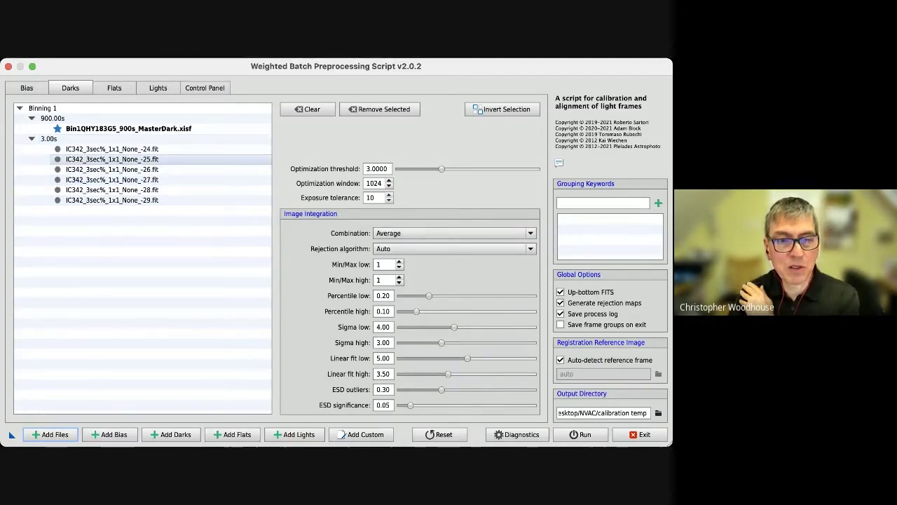
left_click(114, 88)
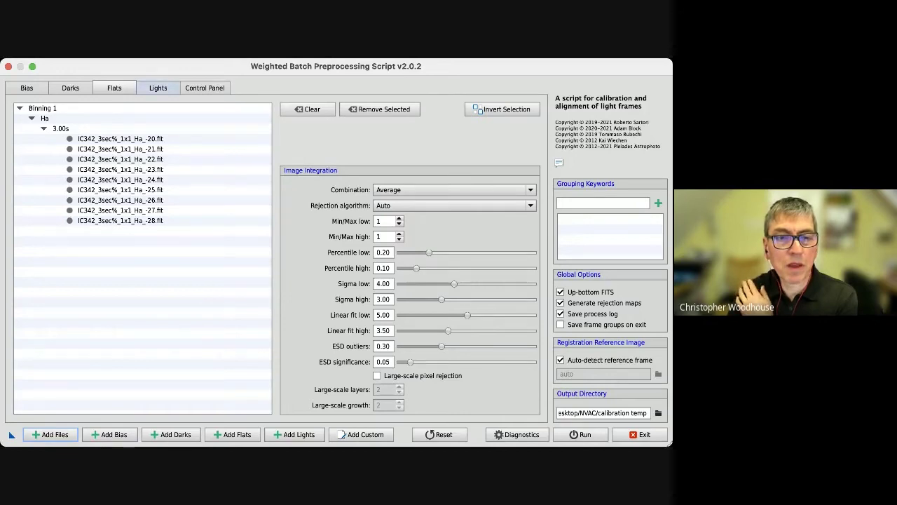
left_click(158, 87)
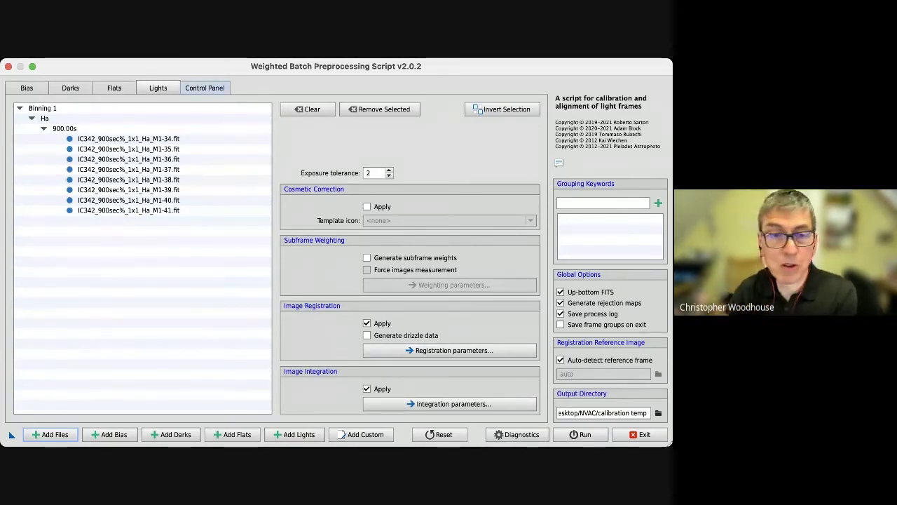
left_click(205, 88)
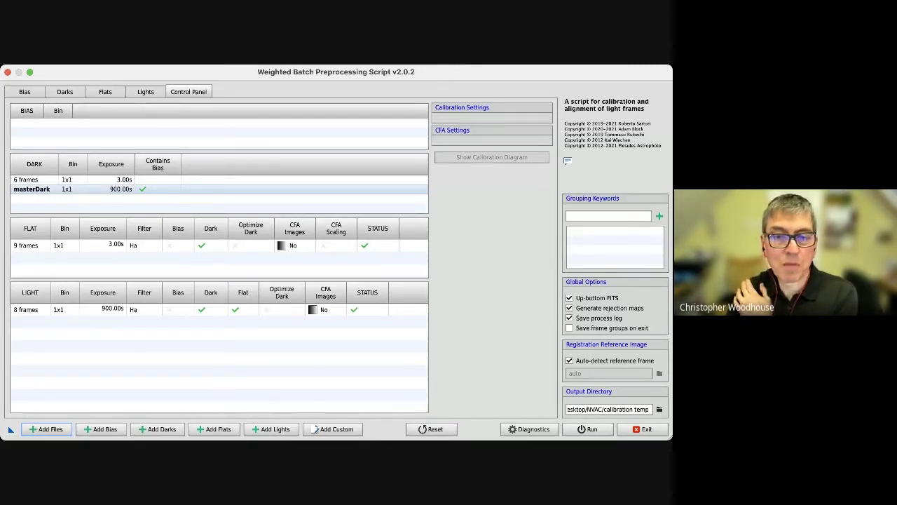
left_click(28, 245)
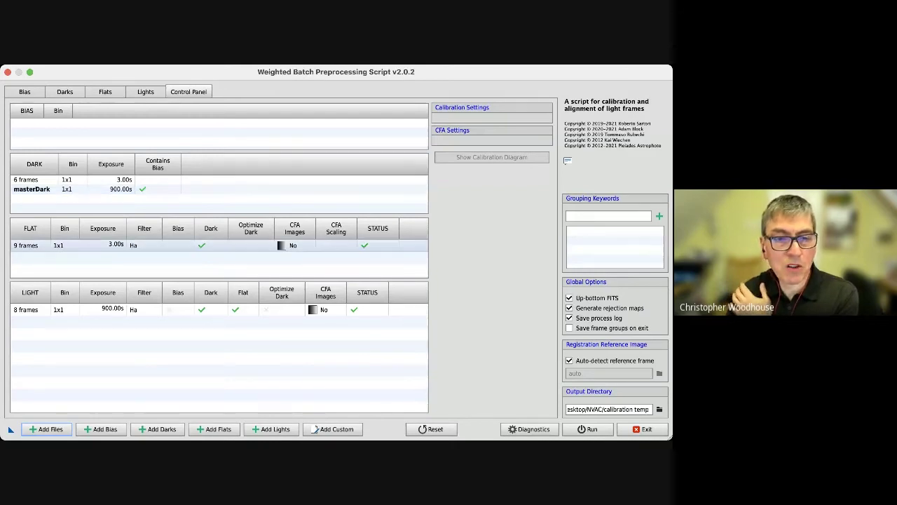
left_click(26, 309)
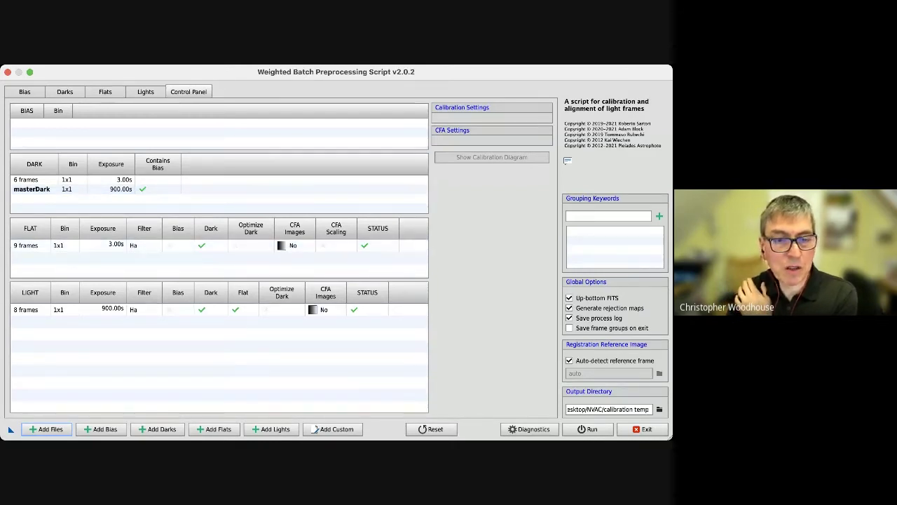
left_click(28, 245)
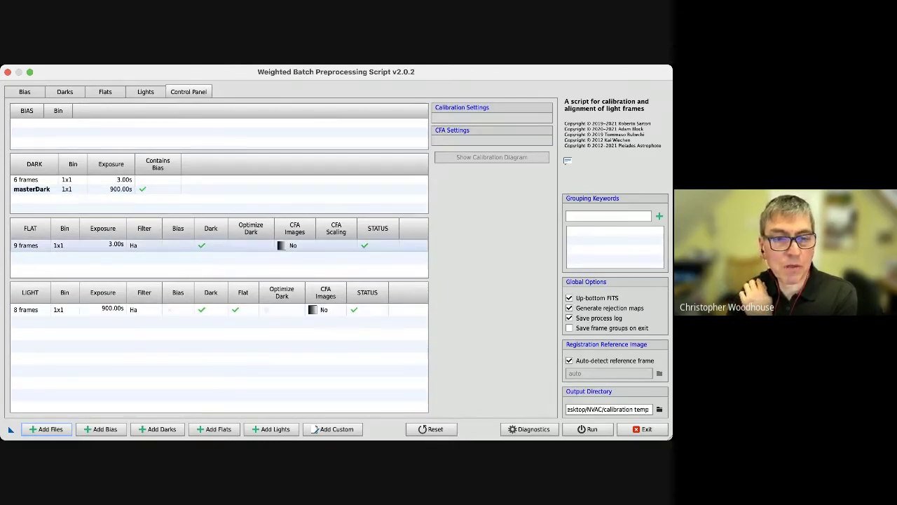
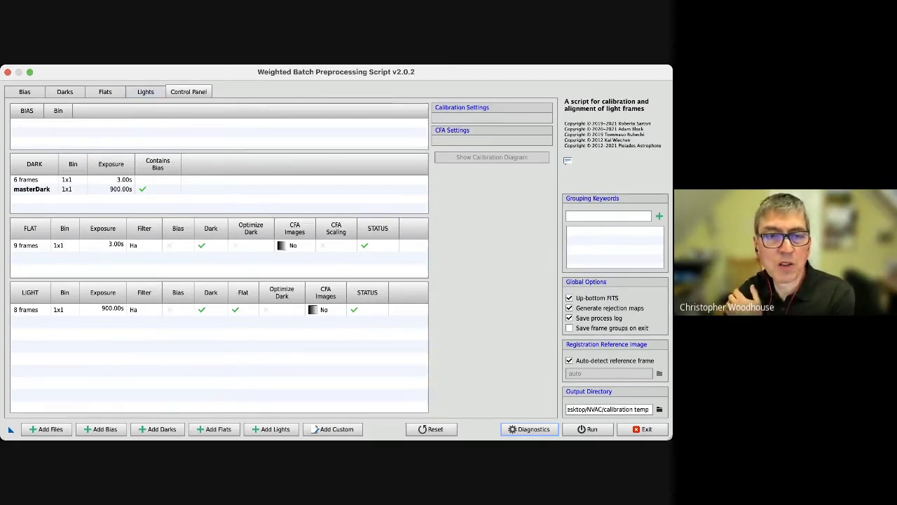
- Enable generating subframe weights for the light frames, leaving cosmetic correction off
left_click(145, 91)
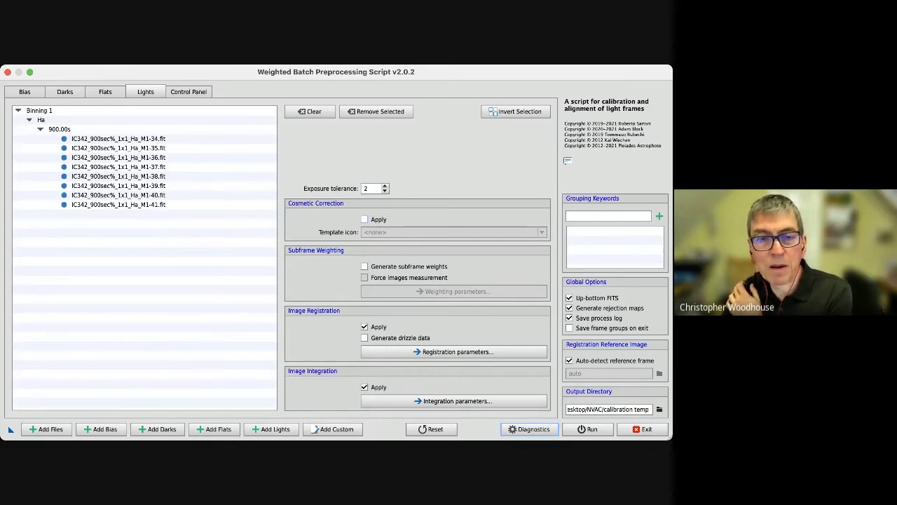
left_click(365, 220)
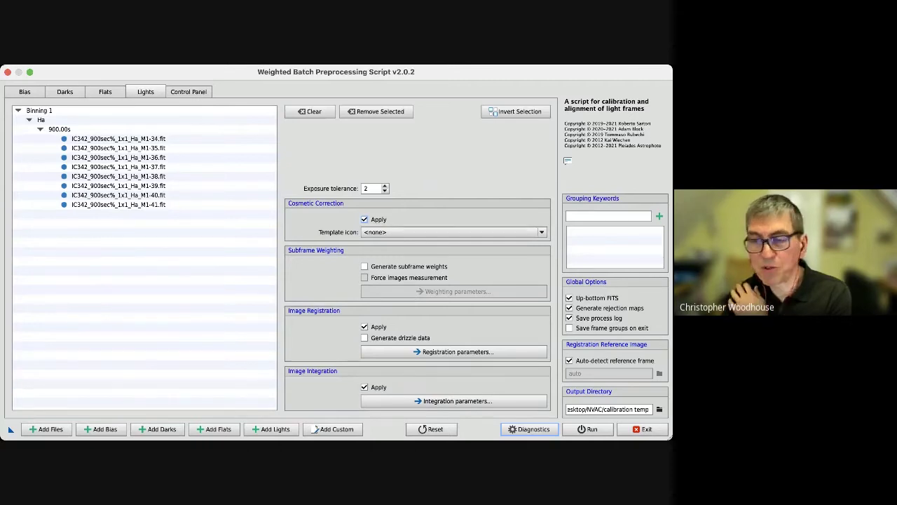
left_click(365, 220)
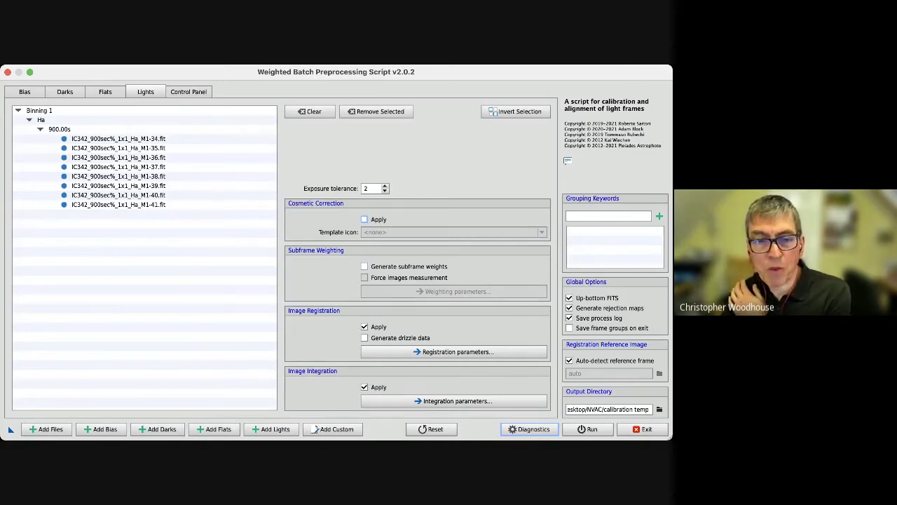
left_click(364, 266)
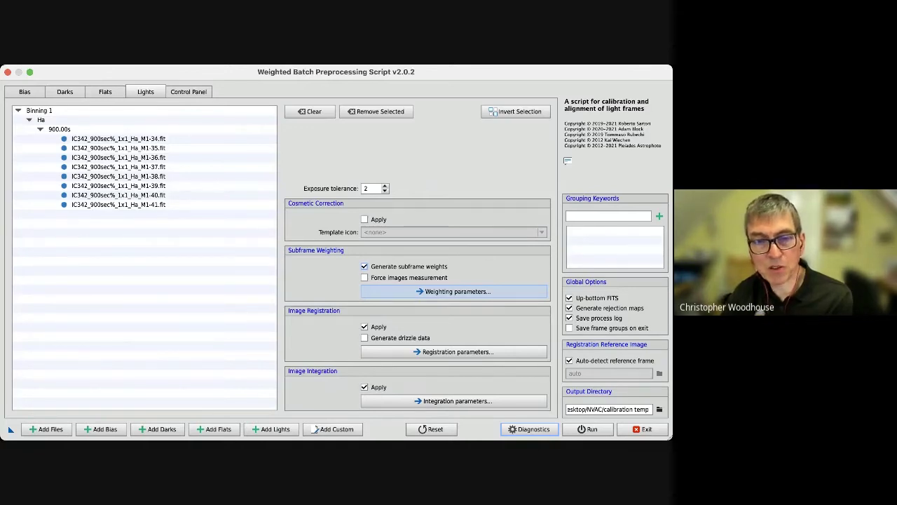
- Set the subframe weighting preset for the light frames to Cluster
left_click(453, 291)
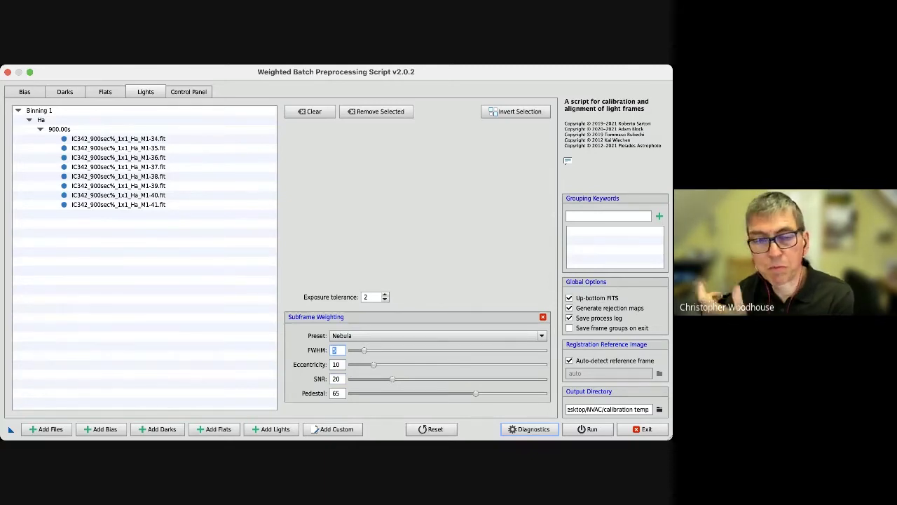
key("shift+Tab")
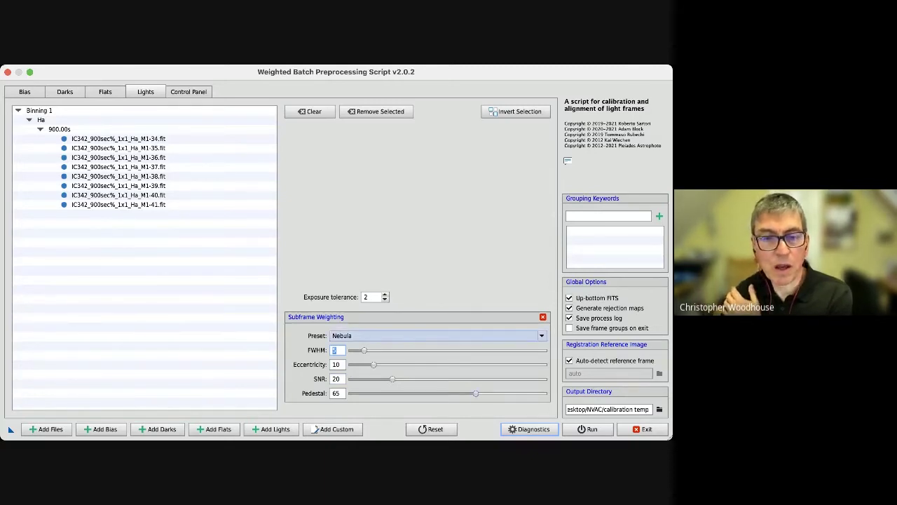
key("Down")
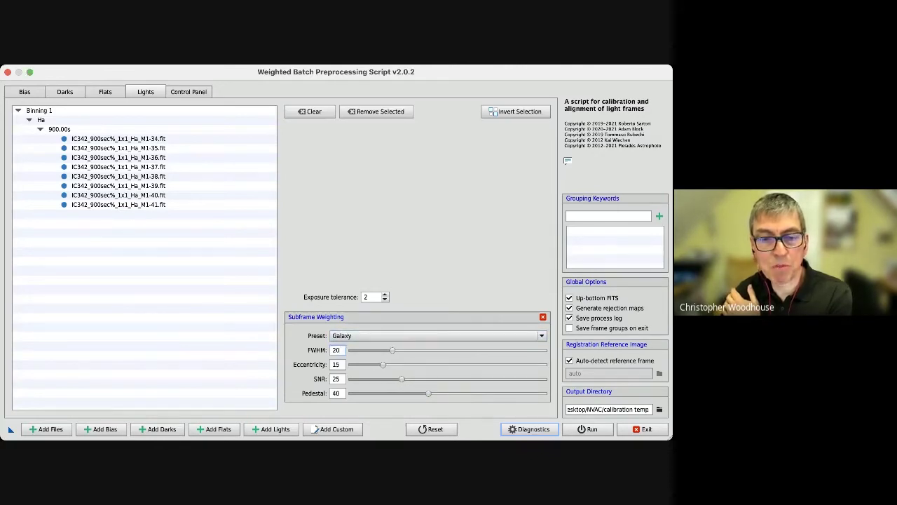
key("Down")
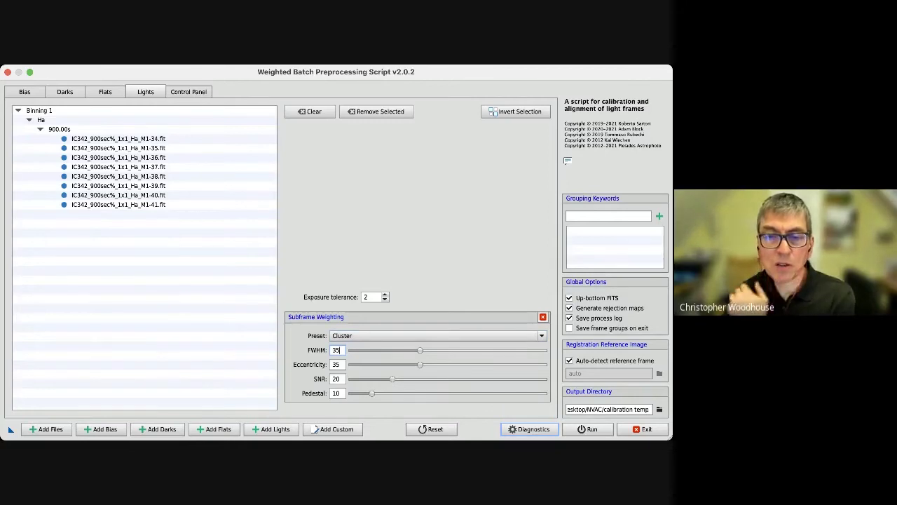
left_click(542, 317)
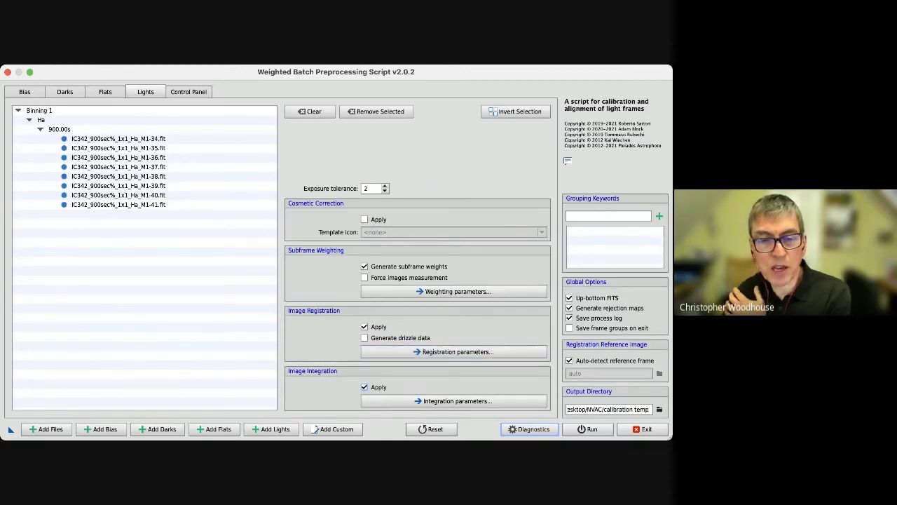
- Set Log(sensitivity) for image registration to -0.10, leaving drizzle data generation off
left_click(364, 337)
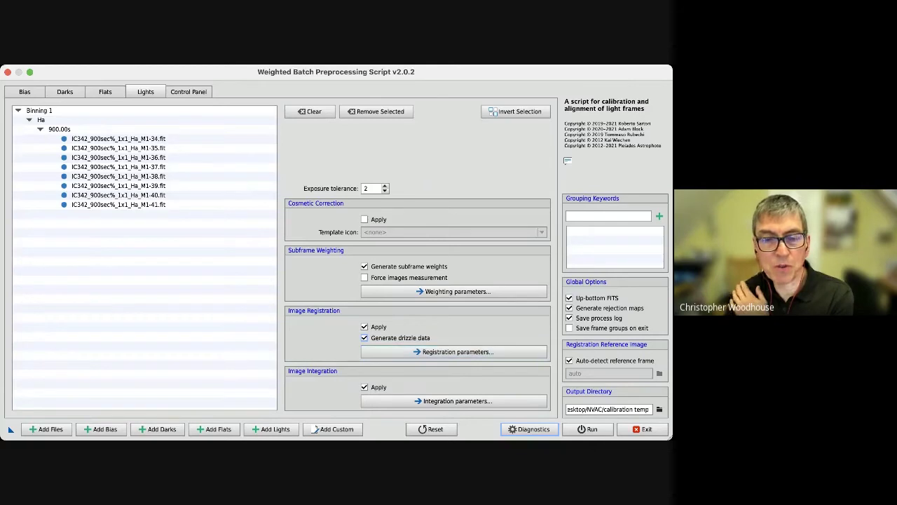
left_click(364, 337)
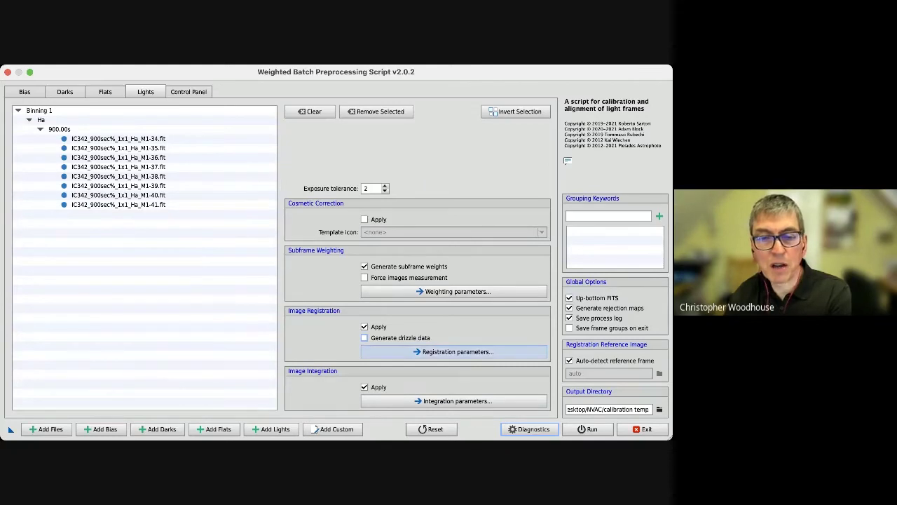
left_click(454, 351)
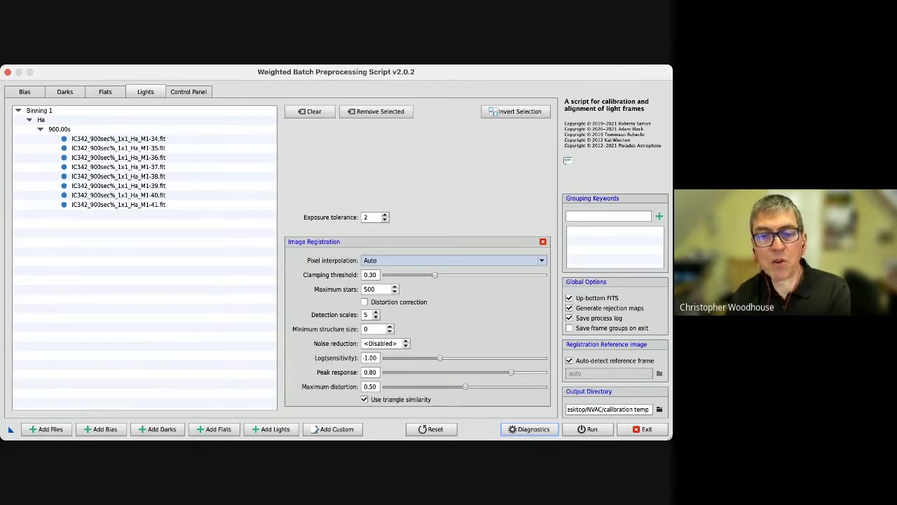
left_click(370, 274)
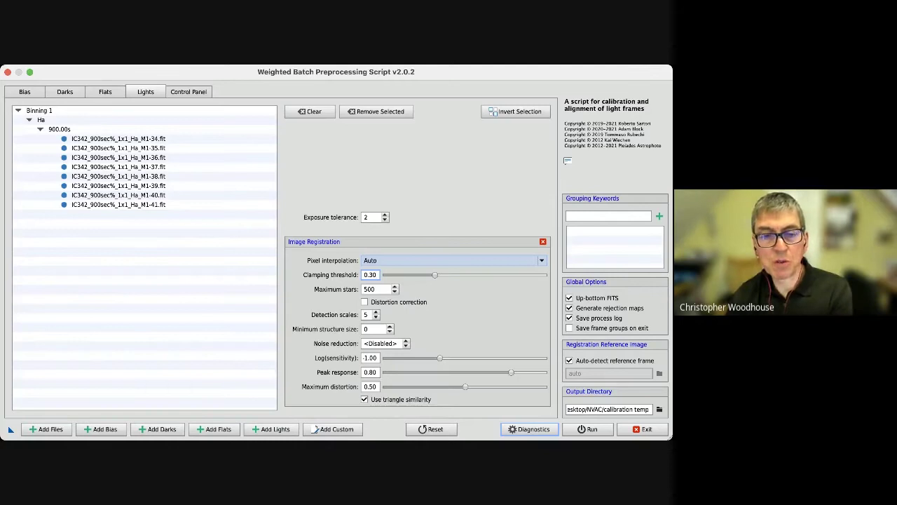
left_click_drag(439, 358, 462, 357)
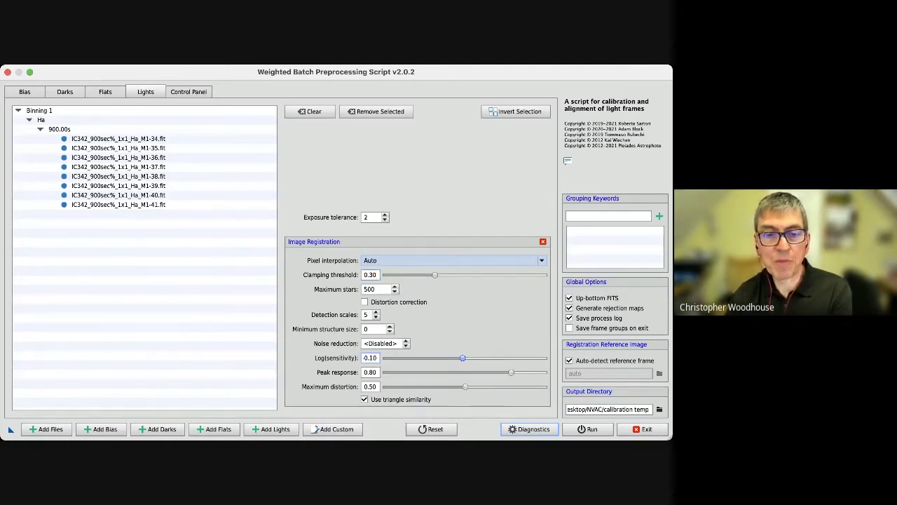
left_click(377, 358)
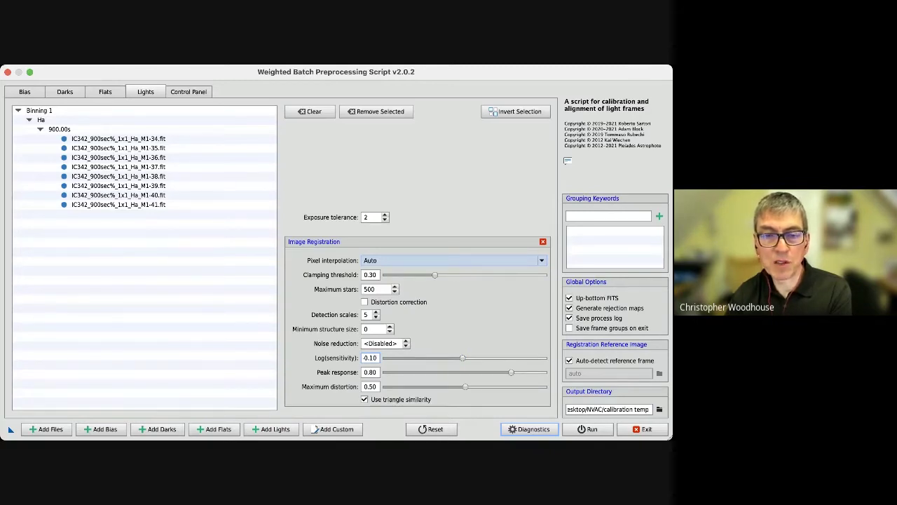
key("Return")
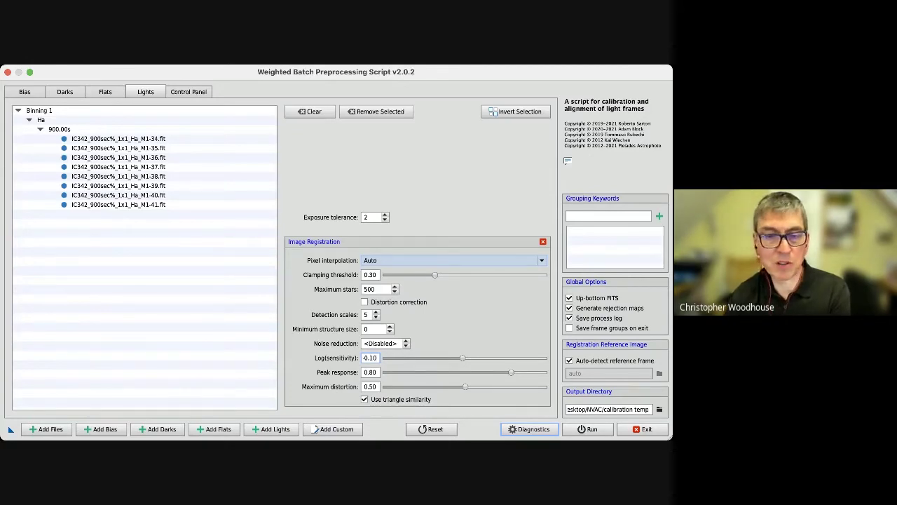
left_click(543, 241)
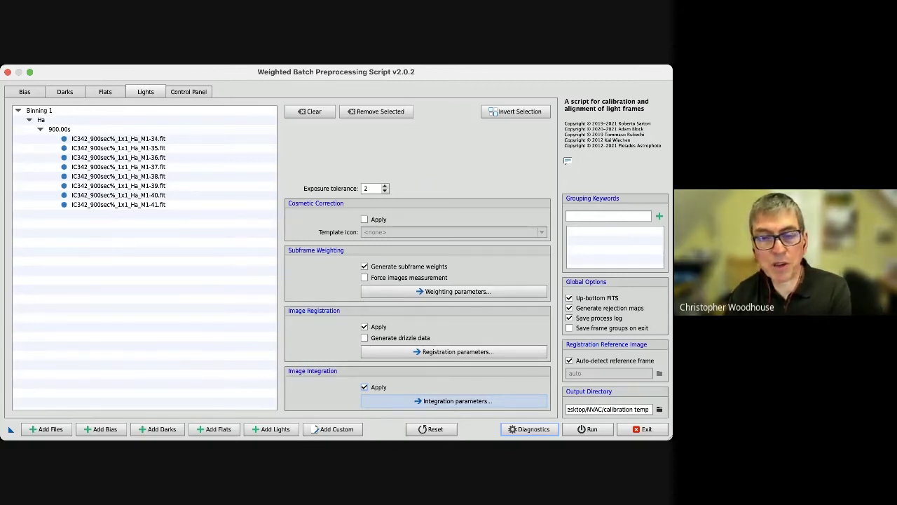
- Try Average as the combination method for integrating the light frames and return it to Median
left_click(455, 401)
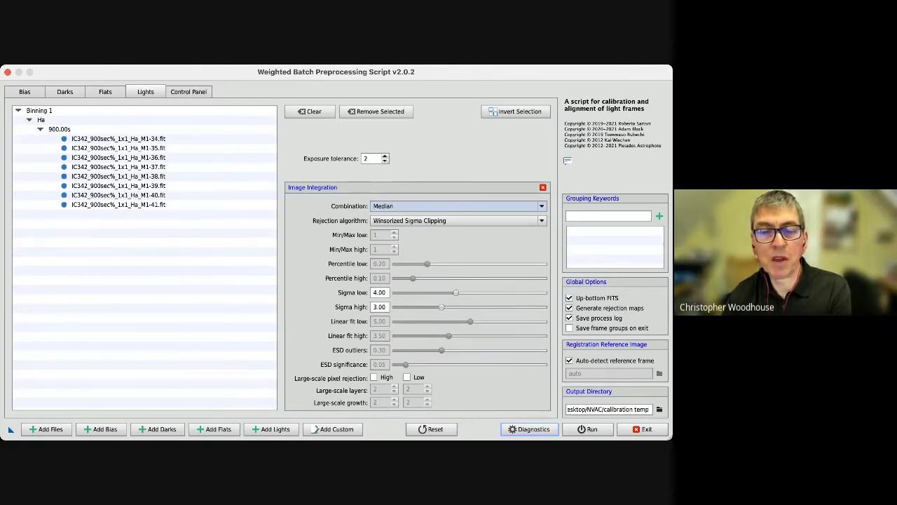
key("Up")
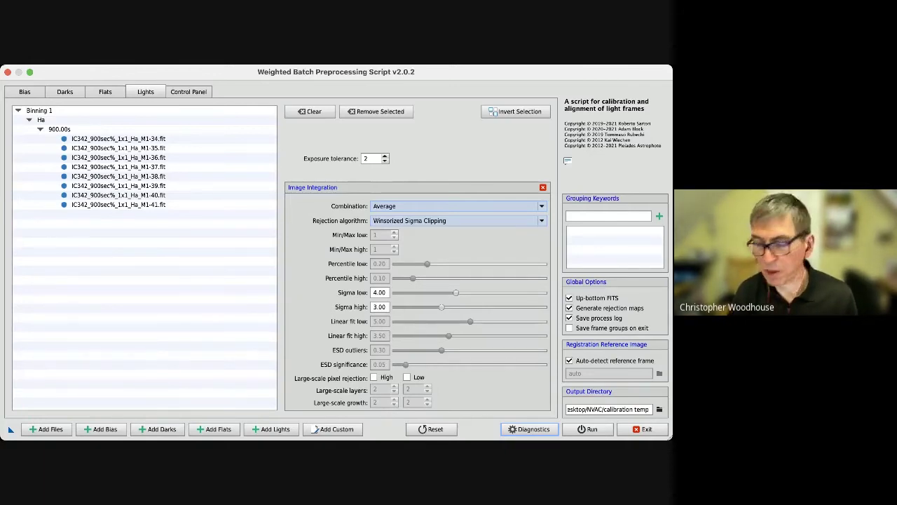
key("Down")
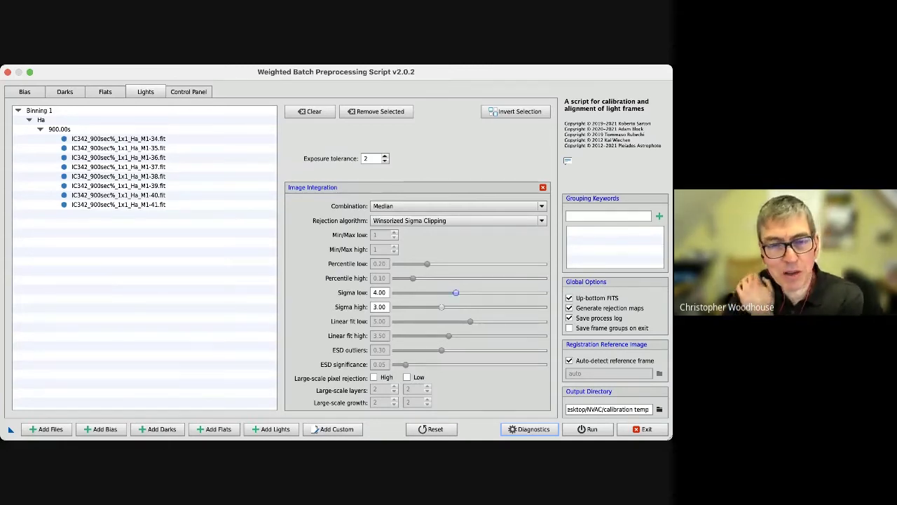
- Adjust Sigma low for the light frames' integration, lowering it to 3.13 and raising it to 5.41
key("Left")
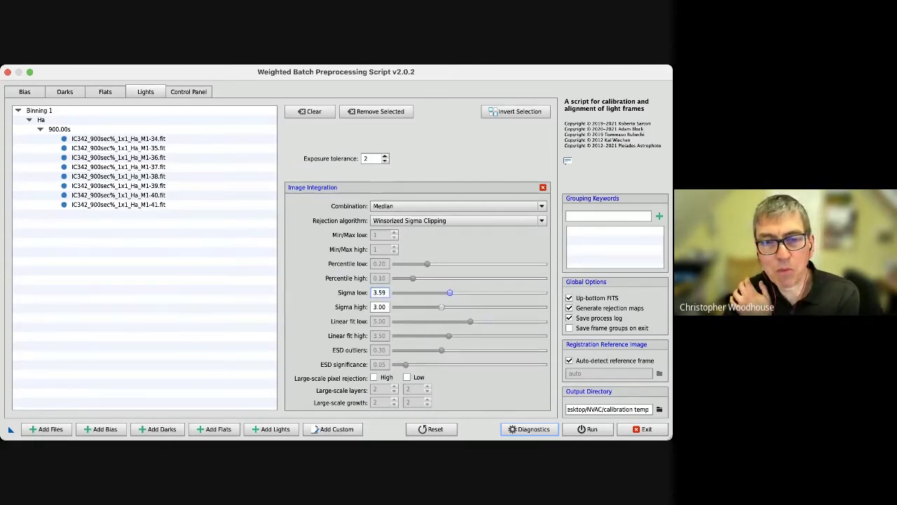
key("Right")
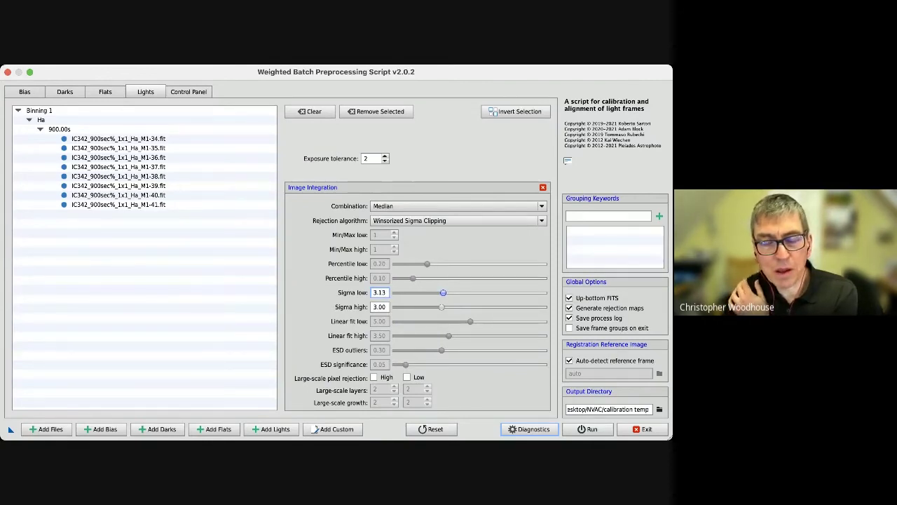
key("Right")
key("Right")
key("Right")
key("Right")
key("Right")
key("Right")
key("Right")
key("Right")
key("Right")
key("Right")
key("Right")
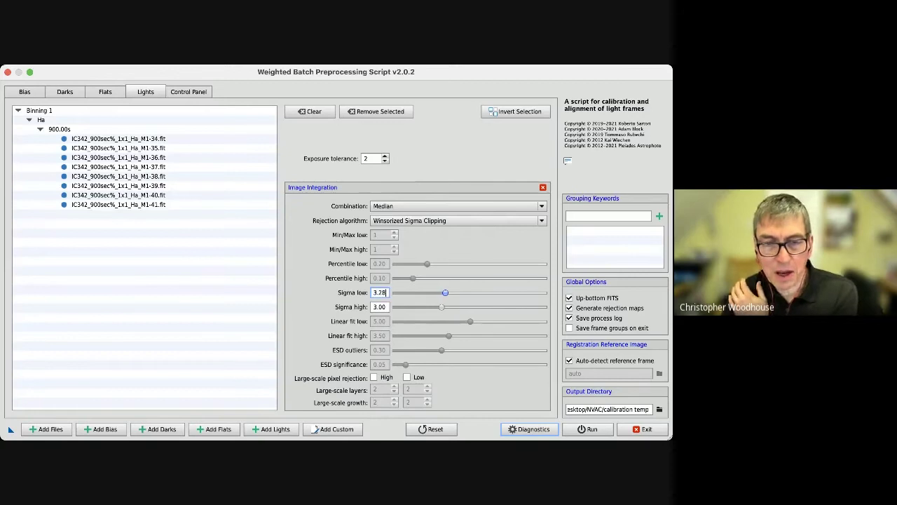
key("Right")
key("Right")
key("Right")
key("Right")
key("Right")
key("Right")
key("Right")
key("Right")
key("Right")
key("Right")
key("Right")
key("Right")
key("Right")
key("Right")
key("Right")
key("Right")
key("Right")
key("Right")
key("Right")
key("Right")
key("Right")
key("Right")
key("Right")
key("Right")
key("Right")
key("Right")
key("Right")
key("Right")
key("Right")
key("Right")
key("Right")
key("Right")
key("Right")
key("Right")
key("Right")
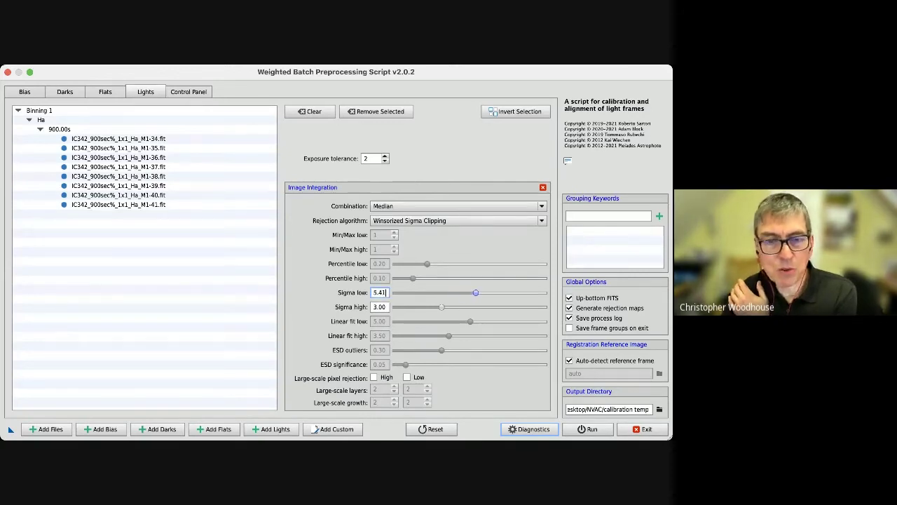
- Try Sigma low values of 6.02, 2.66, 4.79 and 2.12 for the light frames' integration
key("Left")
key("Left")
key("Left")
key("Left")
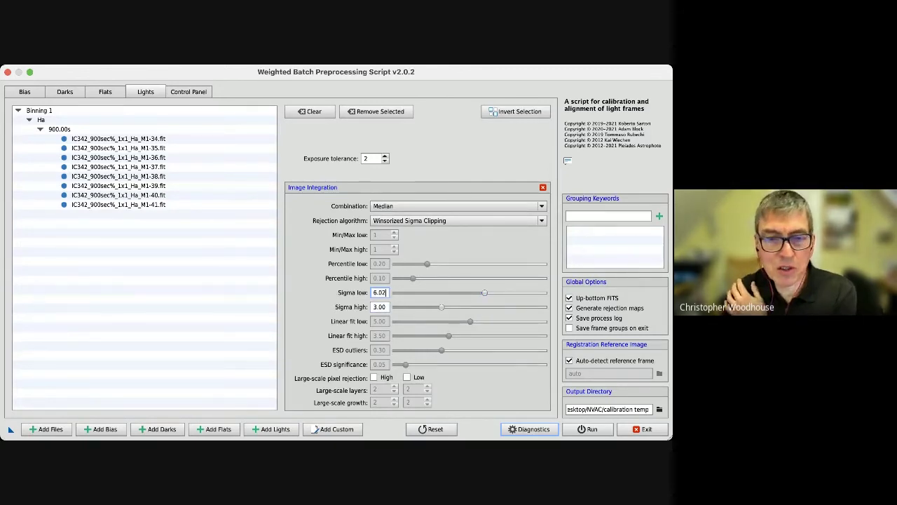
key("Tab")
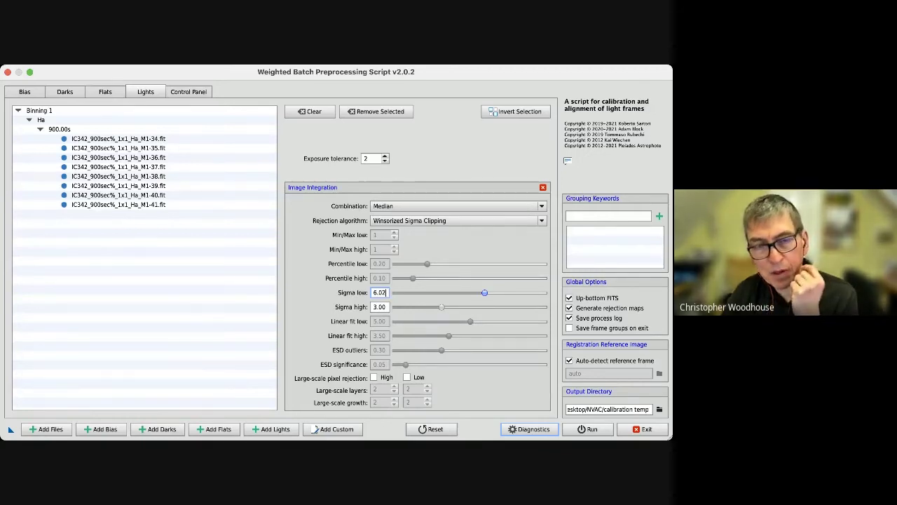
left_click_drag(484, 293, 436, 293)
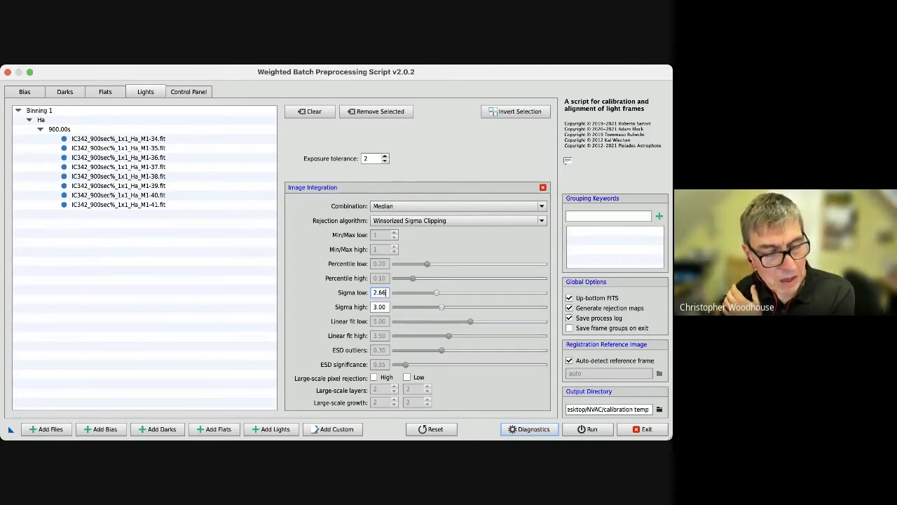
key("Tab")
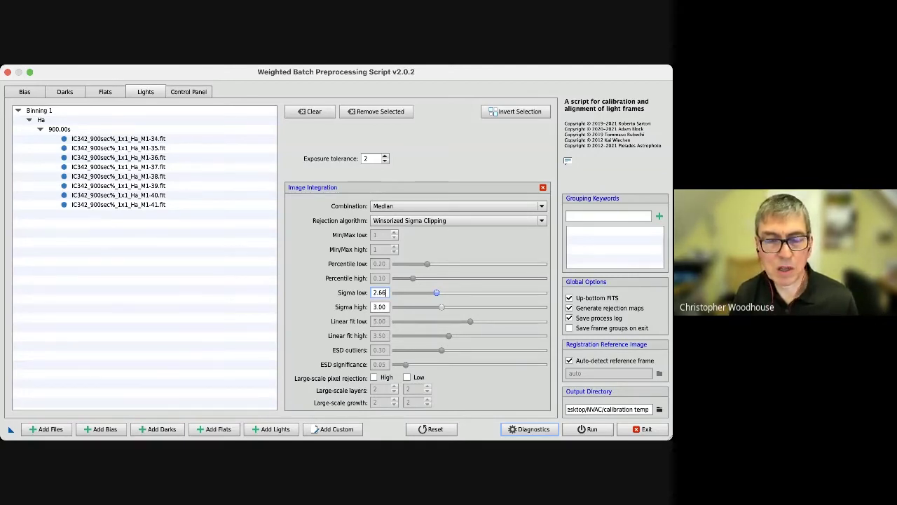
left_click_drag(436, 293, 467, 292)
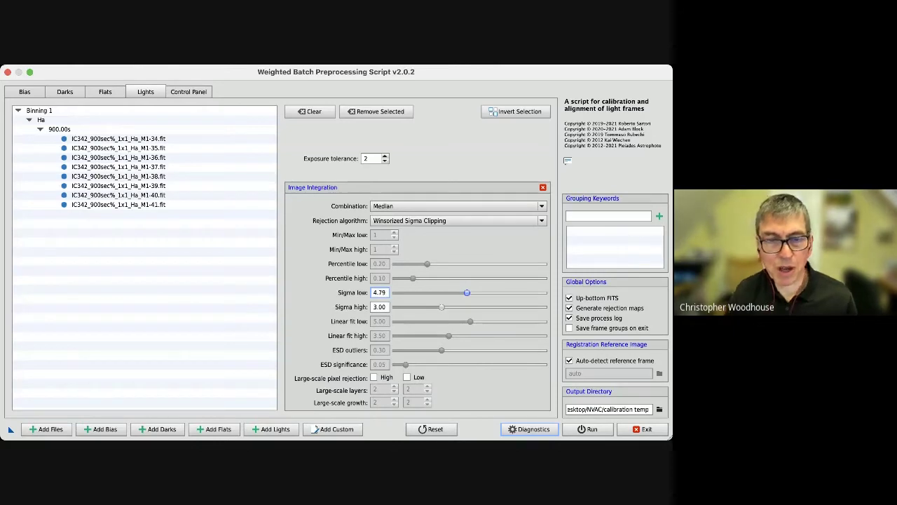
left_click_drag(467, 293, 430, 292)
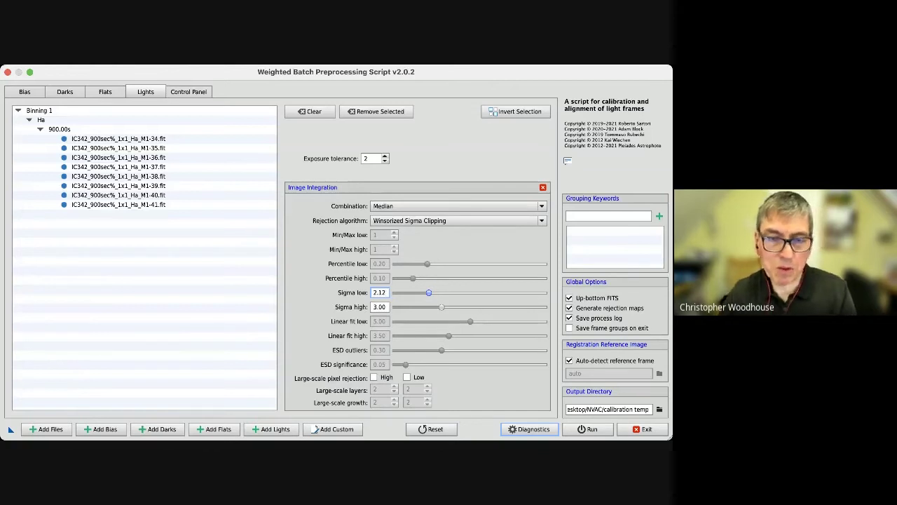
- Set Sigma low for the light frames' integration to 2.90
key("Right")
key("Right")
key("Right")
key("Right")
key("Right")
key("Right")
key("Right")
key("Right")
key("Tab")
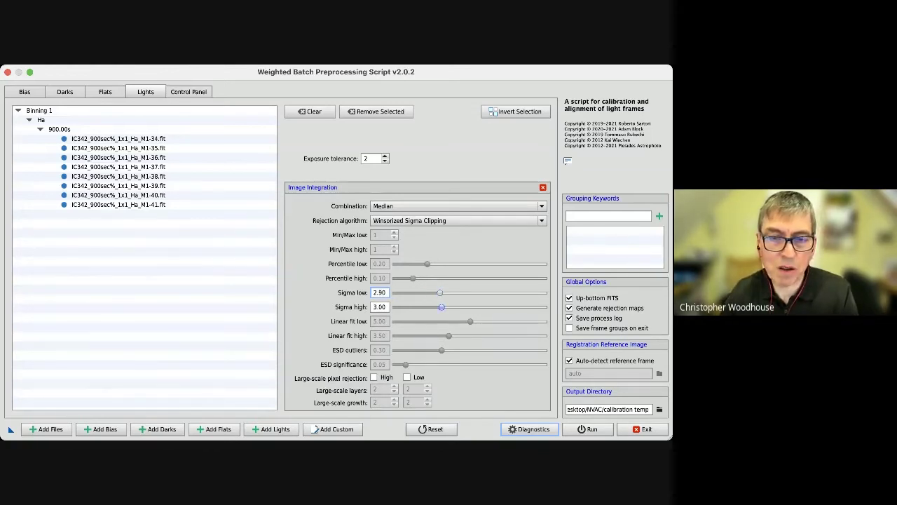
- Lower Sigma high for the light frames' integration to 2.97 and edit the entered value
key("Left")
key("Left")
key("Left")
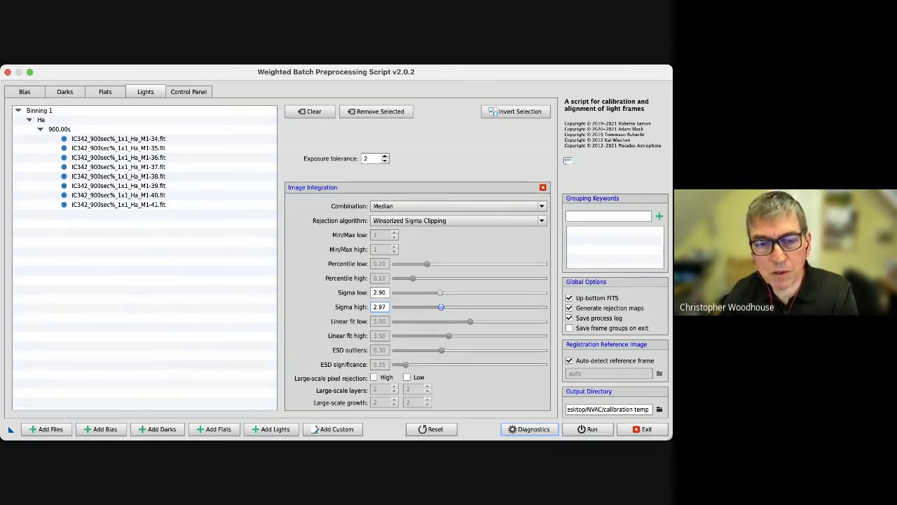
key("super+a")
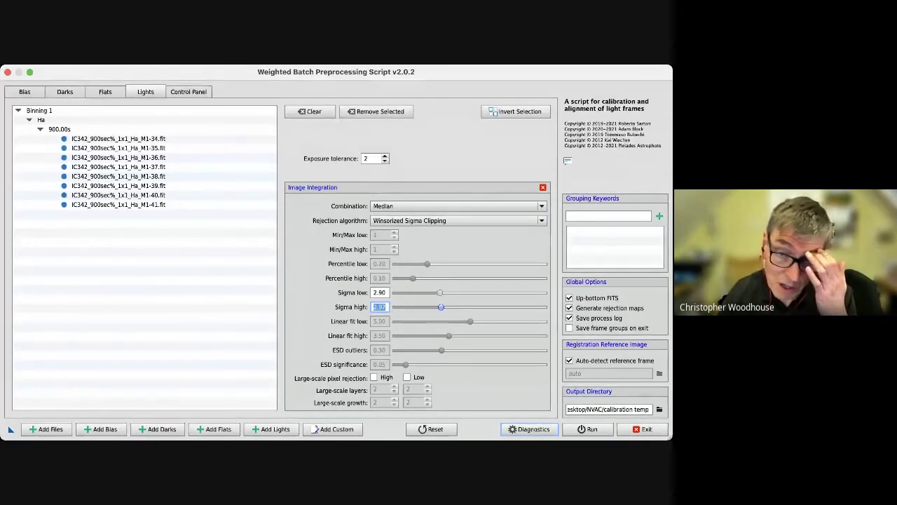
type("2.97")
type("8")
key("Return")
key("BackSpace")
type("0")
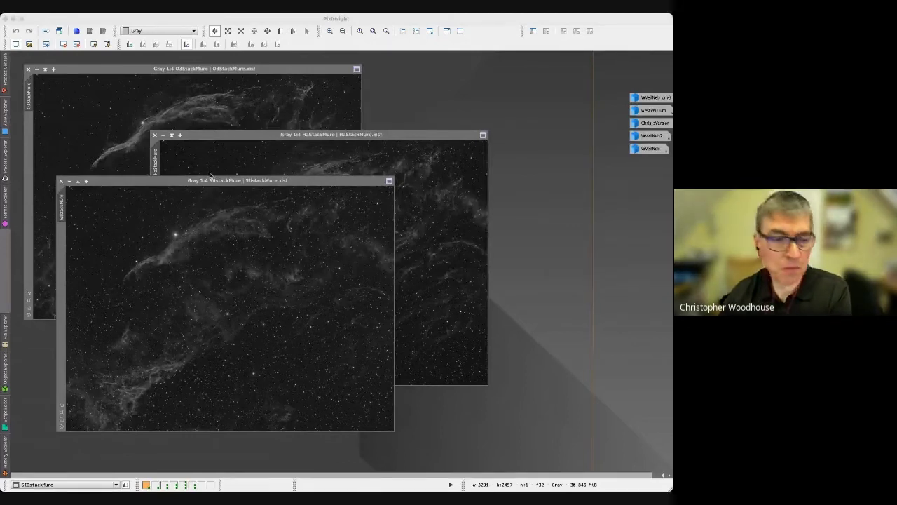
- Switch to the workspace holding the integrated Ha master light and reposition its image window
left_click(155, 485)
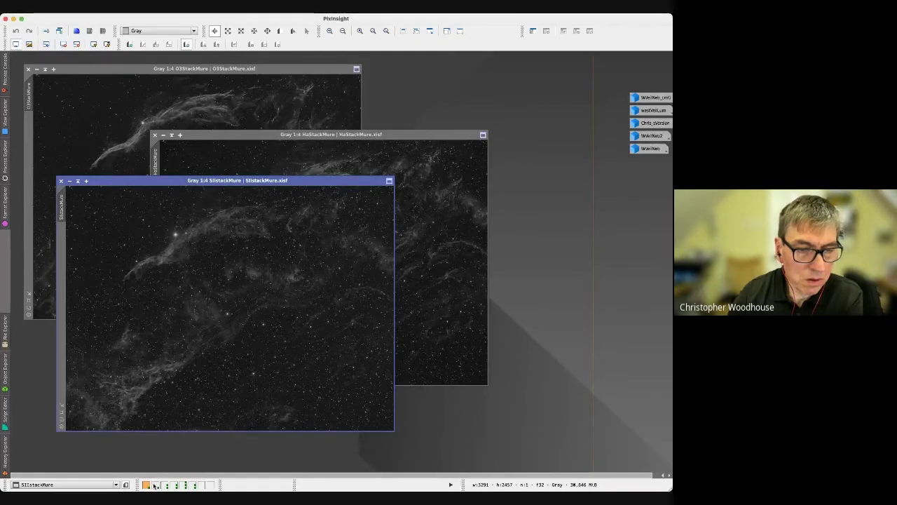
left_click(155, 485)
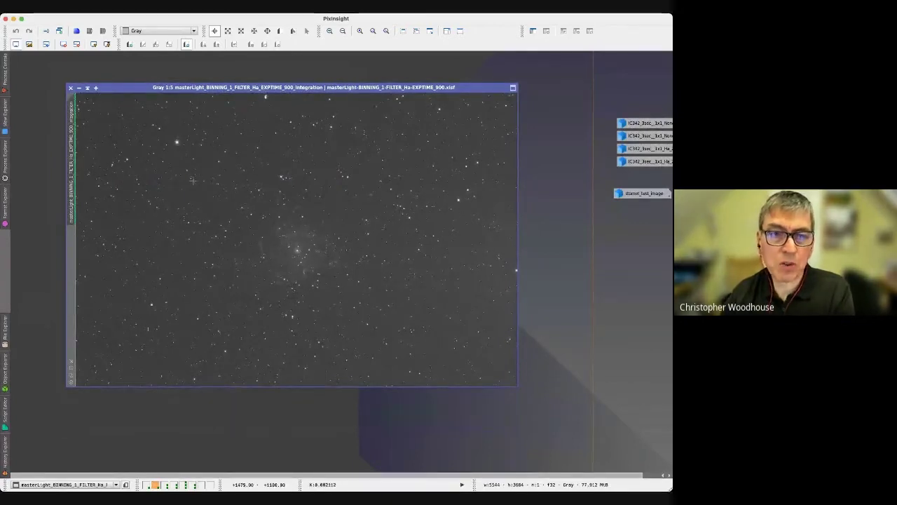
left_click_drag(140, 89, 128, 78)
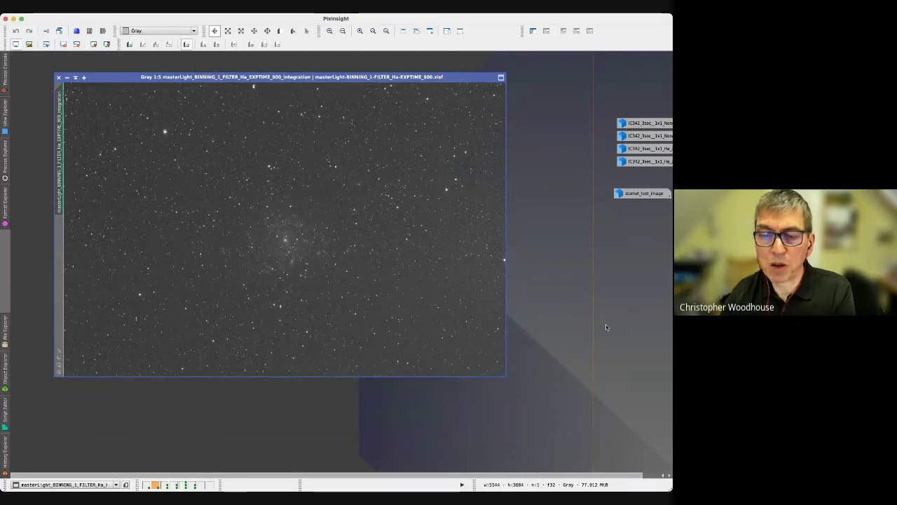
- Bring the minimised image icons fully into view and open starnet_test_image in place of the minimised Ha master light
left_click(630, 127)
left_click(631, 136, "shift")
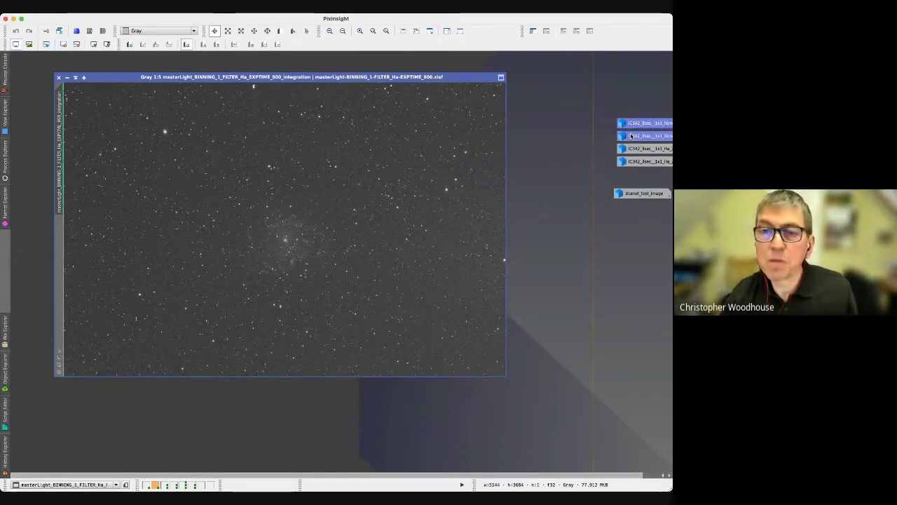
left_click(633, 148, "shift")
left_click(636, 162, "shift")
left_click(639, 194, "shift")
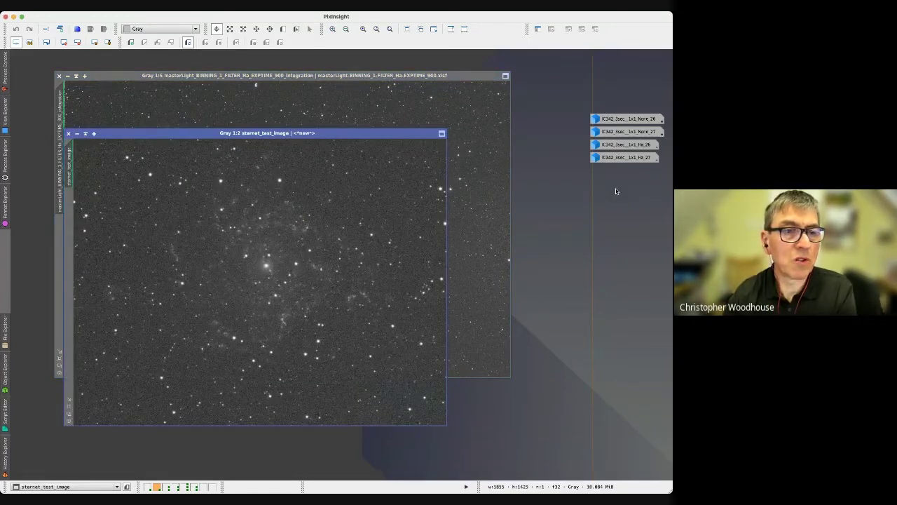
left_click(68, 75)
left_click_drag(137, 138, 123, 89)
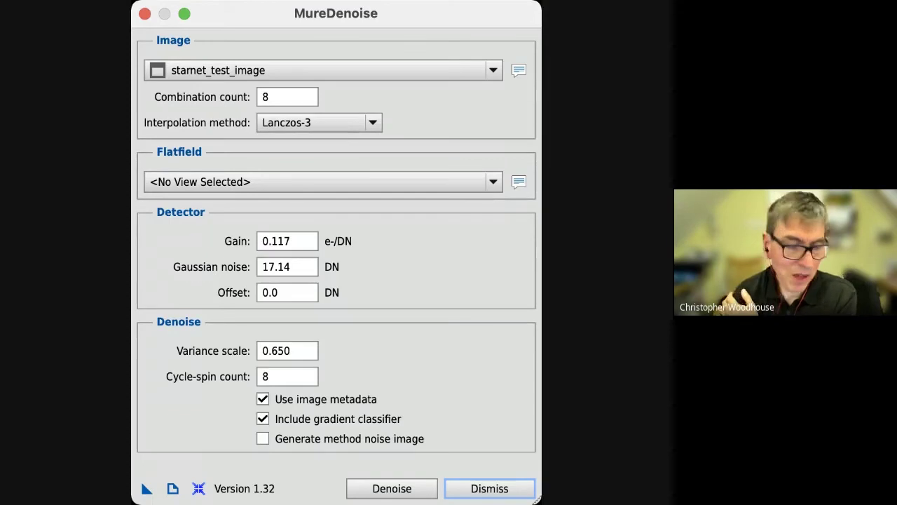
- Review the detector gain, Gaussian noise and offset settings in MureDenoise for starnet_test_image
left_click(288, 242)
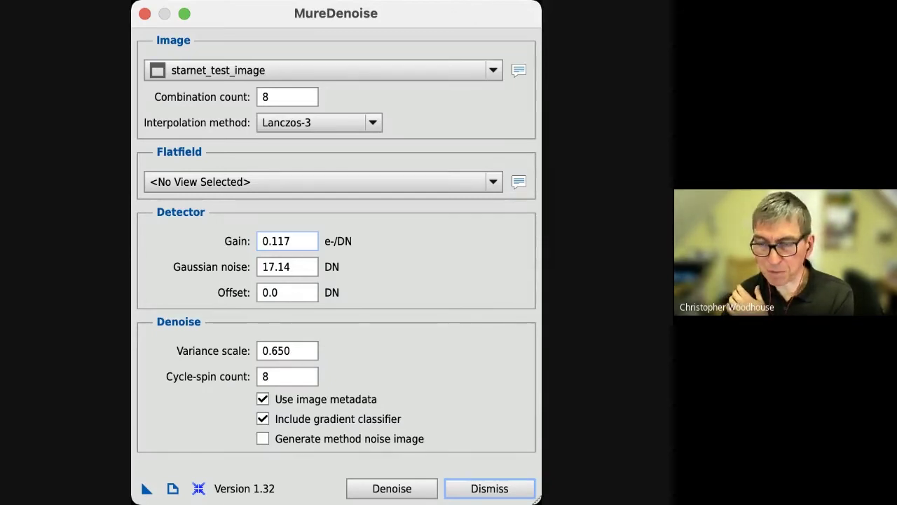
left_click(287, 266)
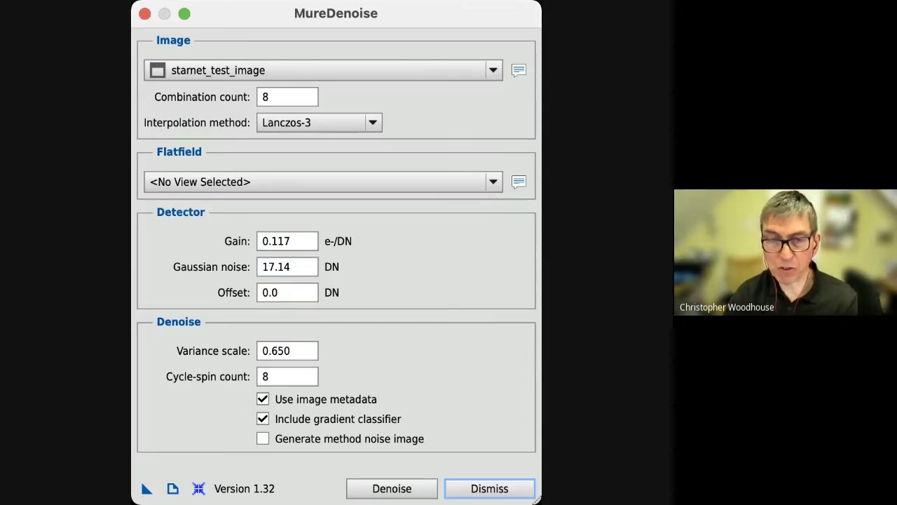
left_click(288, 293)
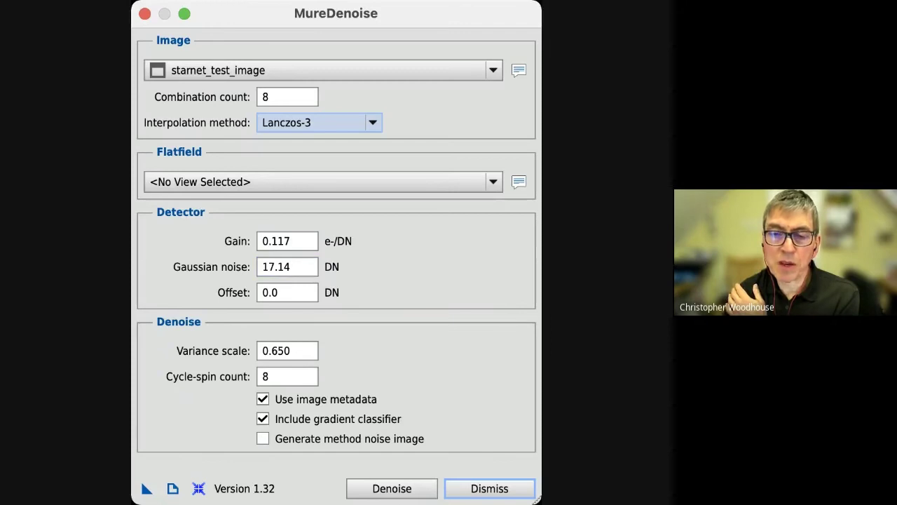
- Try a variance scale of 1.000 and a cycle-spin count of 12 in MureDenoise
double_click(287, 351)
type("1")
key("Tab")
type("12")
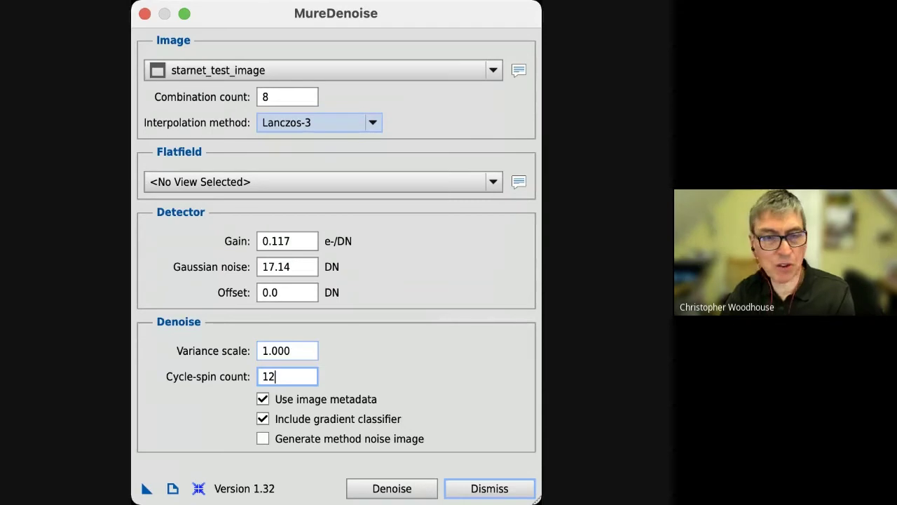
- Set the MureDenoise variance scale to 0.600 and cycle-spin count to 8, and denoise starnet_test_image
left_click(287, 350)
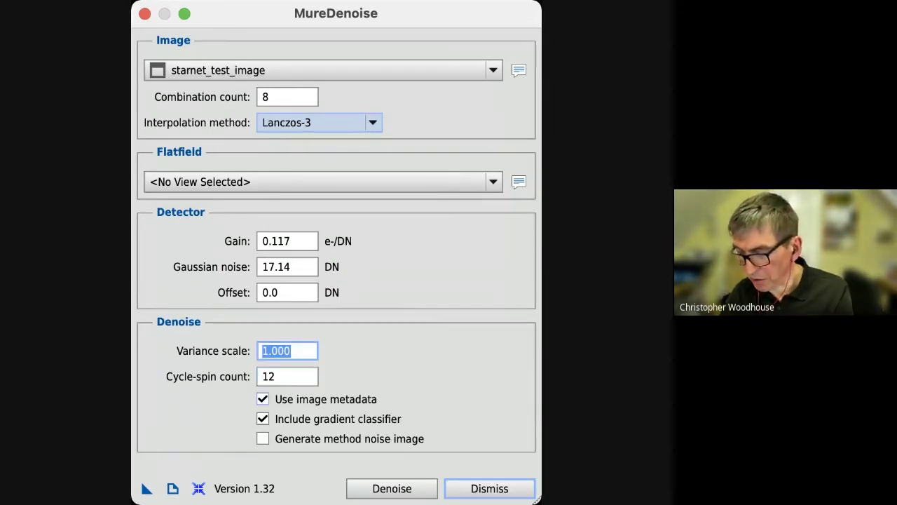
key("BackSpace")
type(".")
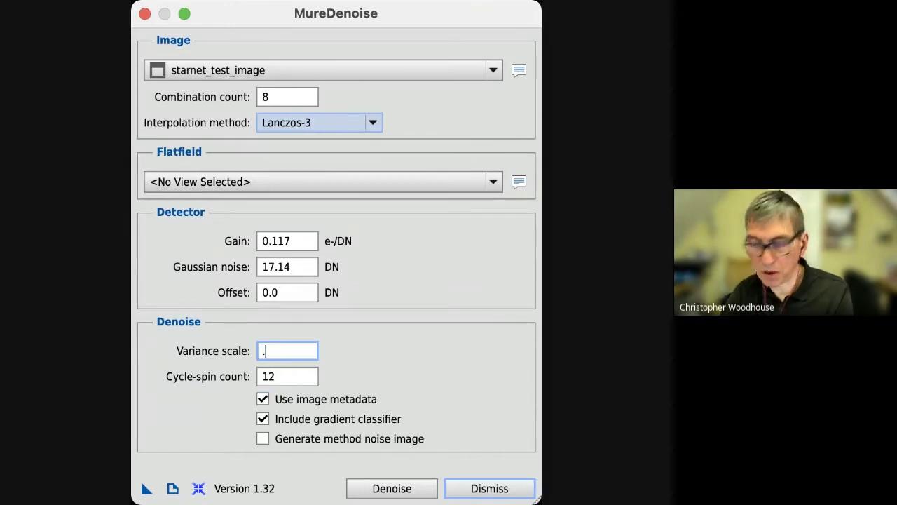
type("6")
key("Tab")
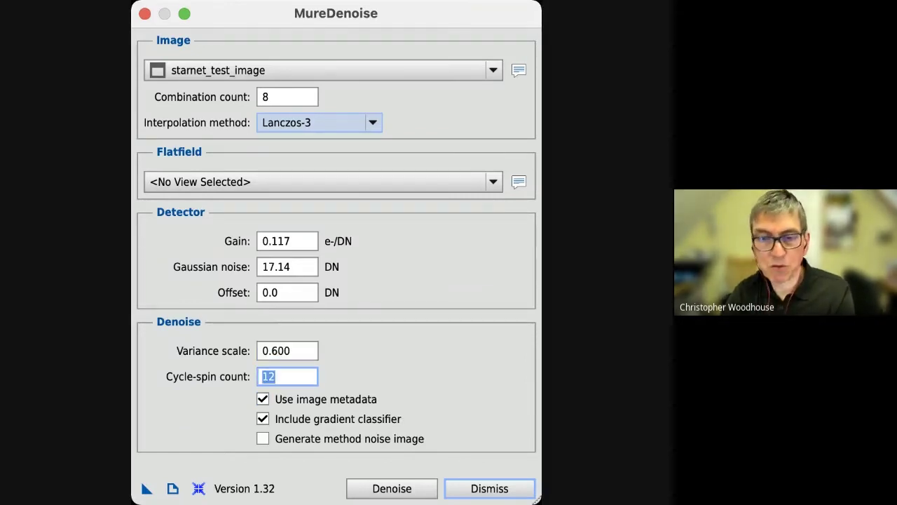
type("8")
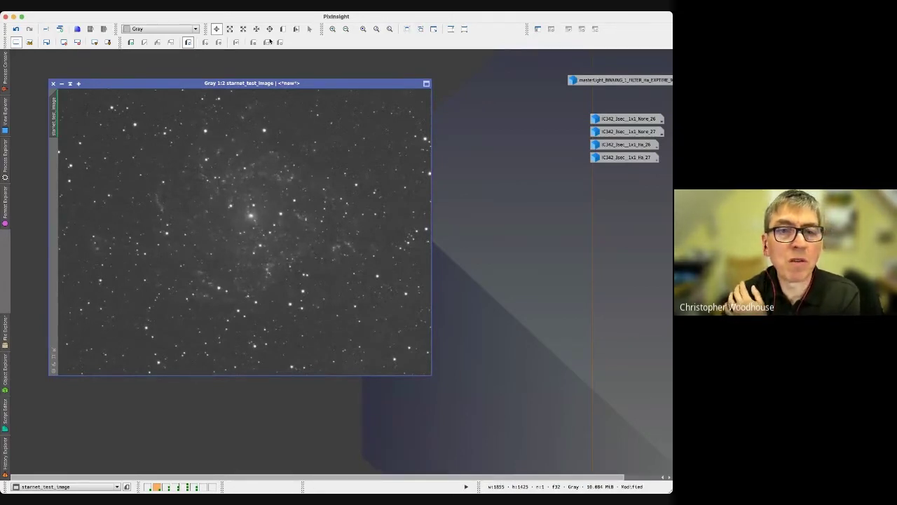
- Compare starnet_test_image at 1:1 before and after denoising by repeatedly undoing and redoing MureDenoise
left_click(364, 29)
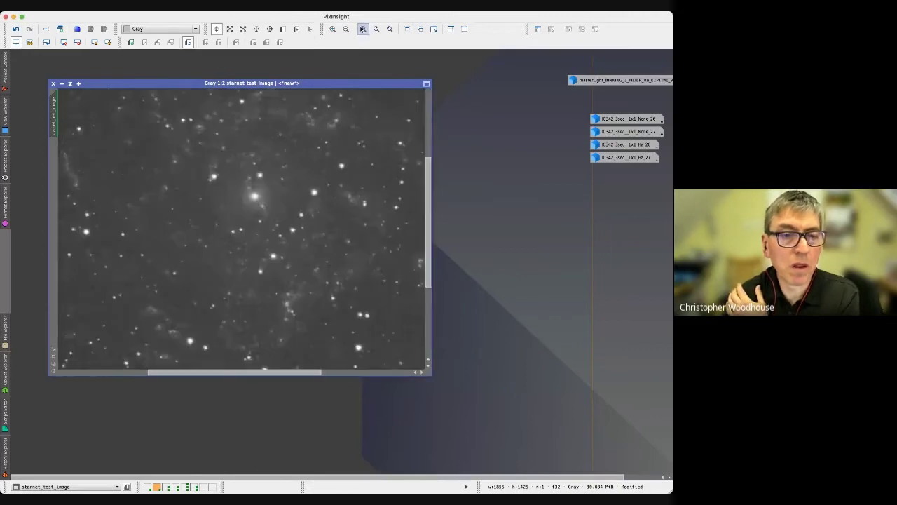
left_click(15, 29)
left_click(15, 29)
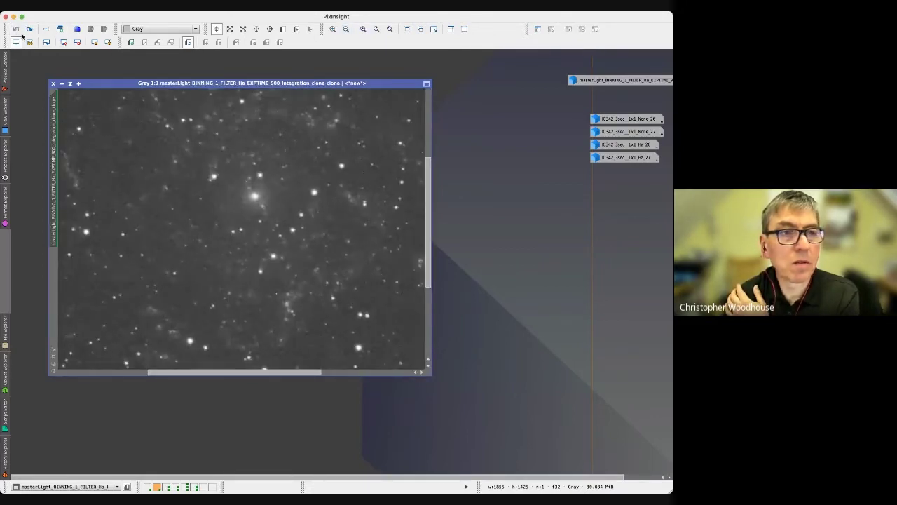
left_click(28, 29)
left_click(15, 30)
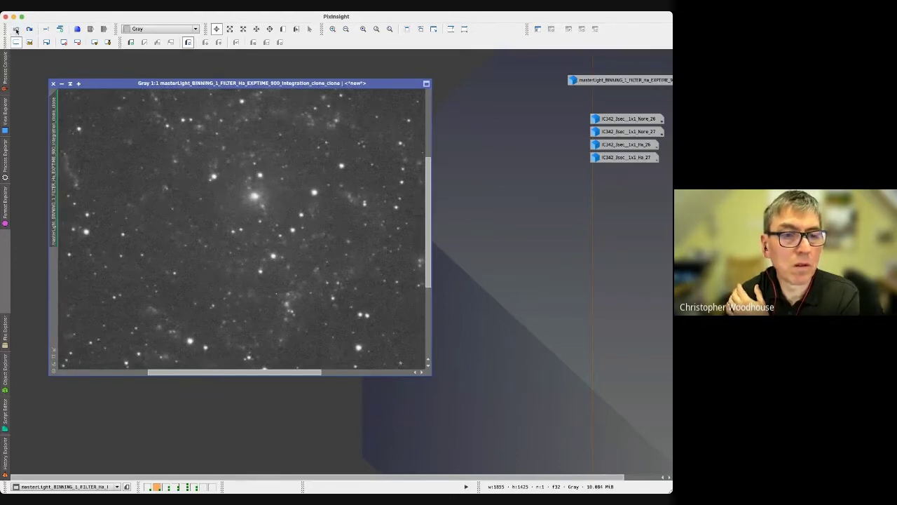
left_click(29, 29)
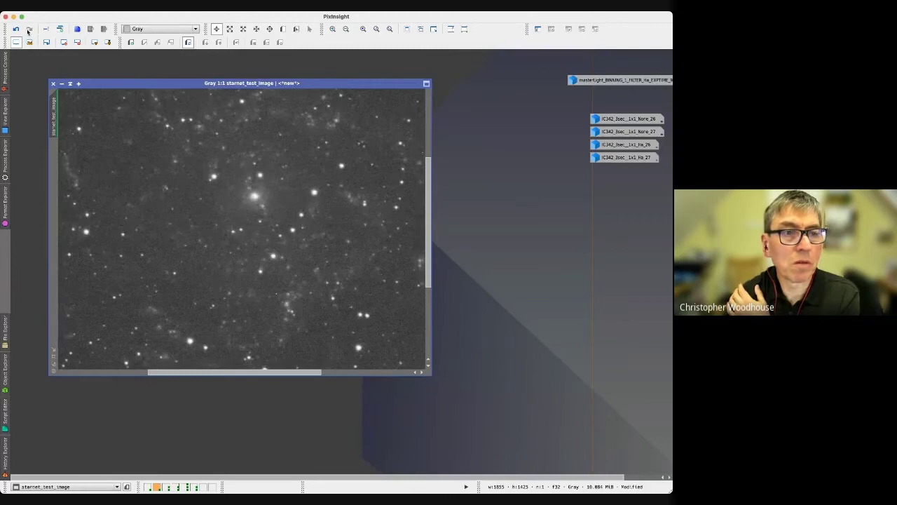
left_click(16, 29)
left_click(29, 29)
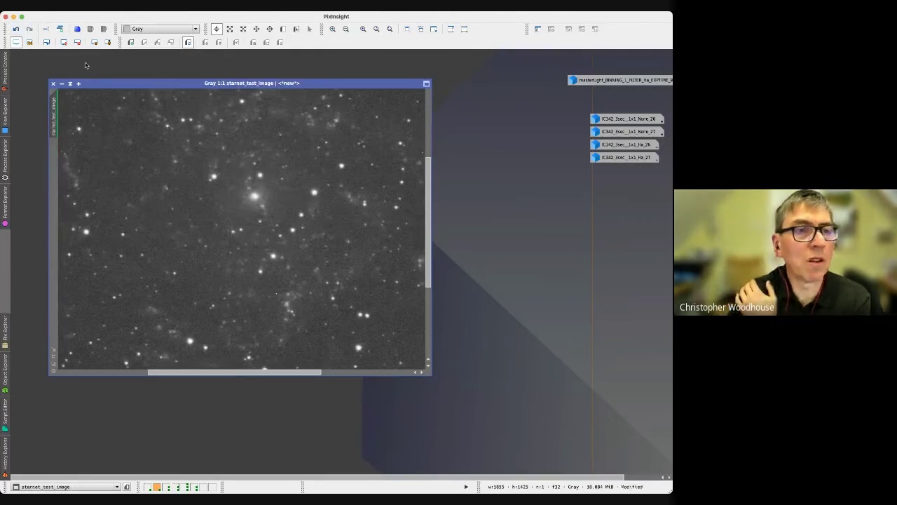
left_click(17, 29)
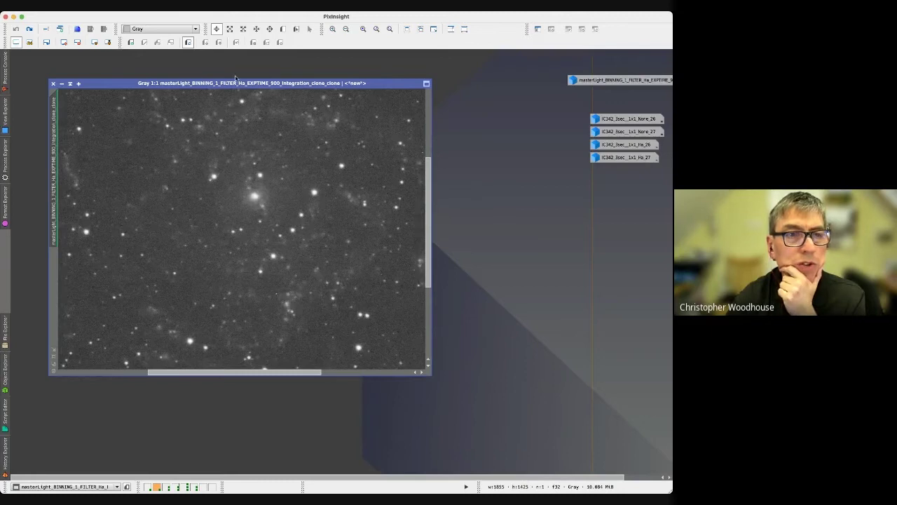
- Apply a stronger screen stretch to the test image and compare its denoised and original states again
left_click(90, 42)
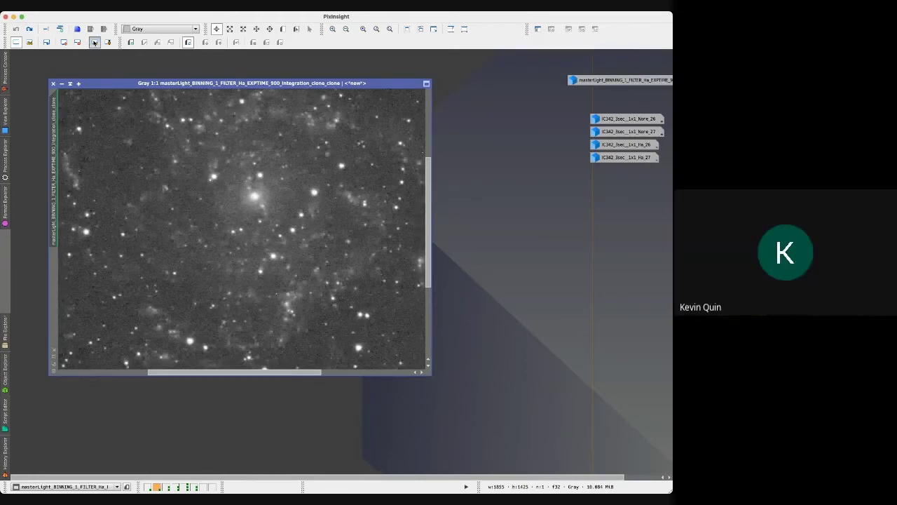
left_click(31, 29)
left_click(16, 30)
- Close the test image and restore the minimised Ha master light
left_click(52, 83)
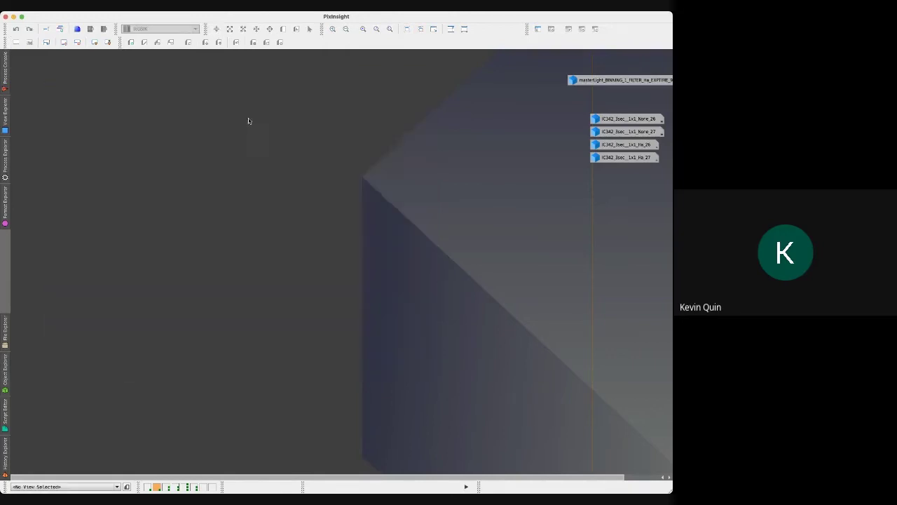
left_click(624, 81)
double_click(624, 80)
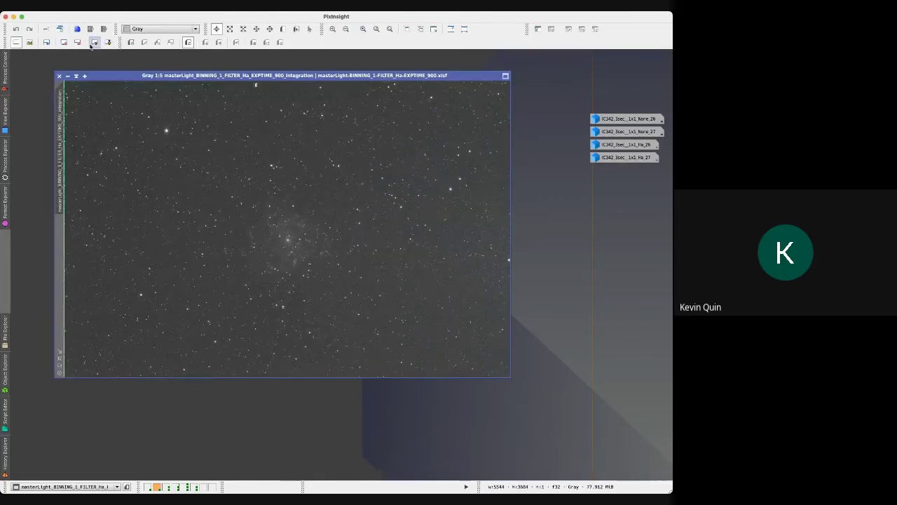
- Define a preview of about 750 × 885 pixels around the galaxy core in the Ha master light and extract it as a separate image
left_click(283, 30)
left_click_drag(241, 211, 302, 281)
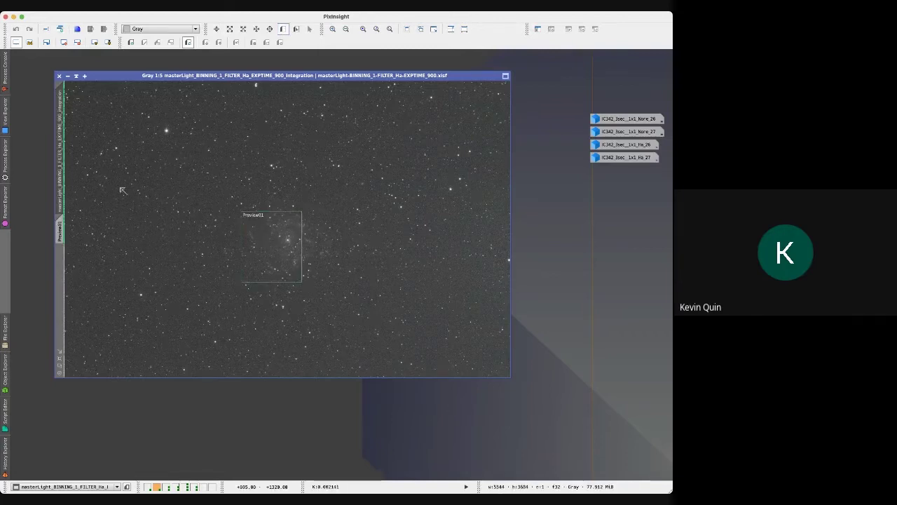
left_click(60, 225)
left_click_drag(33, 237, 35, 232)
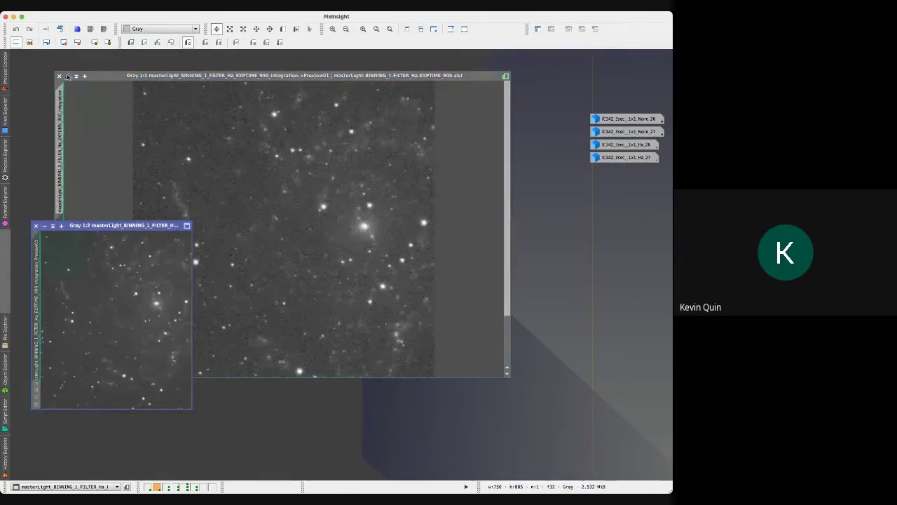
- Minimise the Ha master light, then enlarge the extracted crop's window and display the crop at 1:1
left_click(68, 75)
left_click_drag(105, 225, 154, 134)
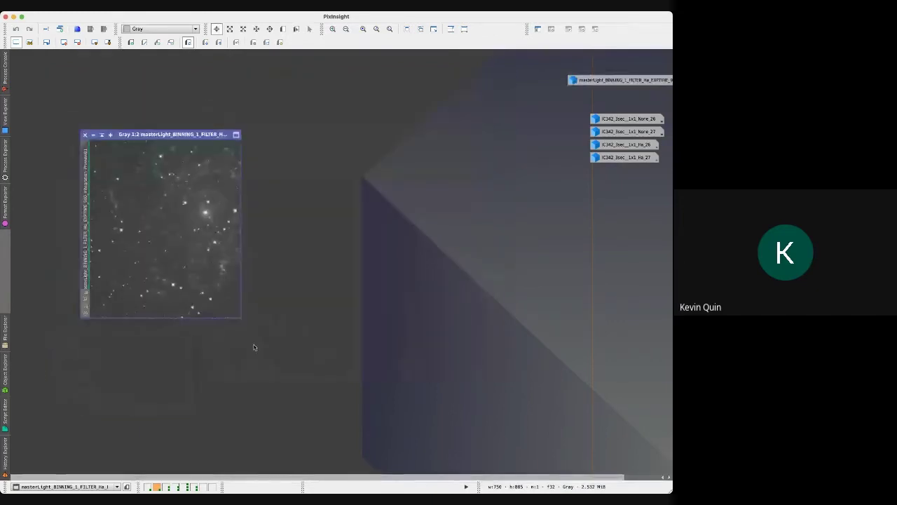
left_click_drag(240, 318, 376, 390)
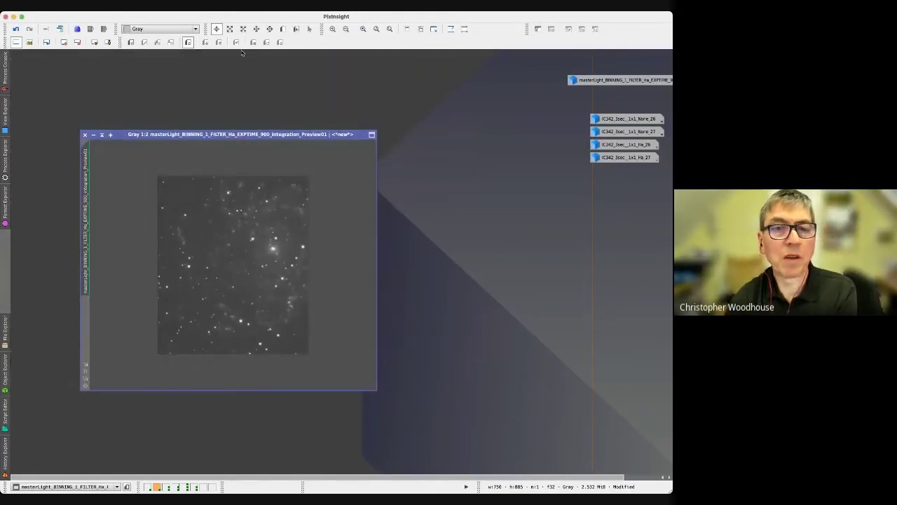
left_click(362, 29)
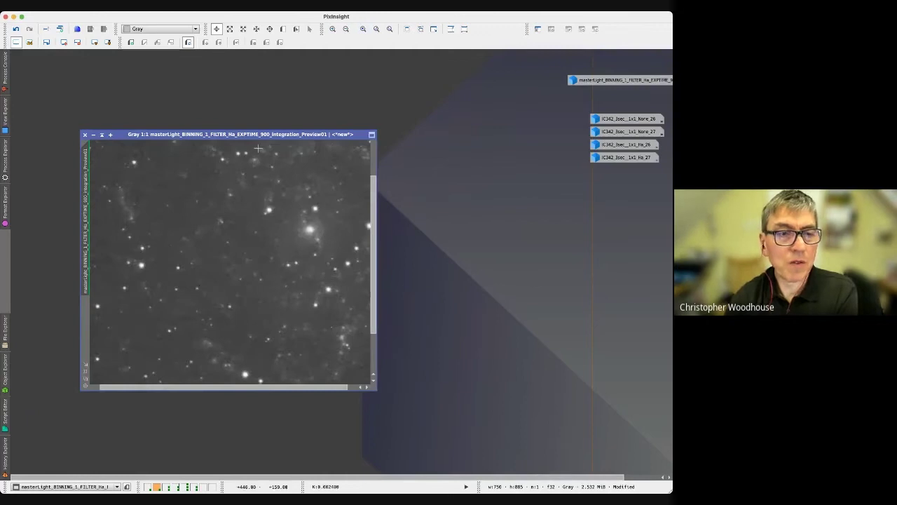
- Compare the crop before and after MureDenoise by undoing and redoing it, including under a stronger screen stretch
left_click(14, 30)
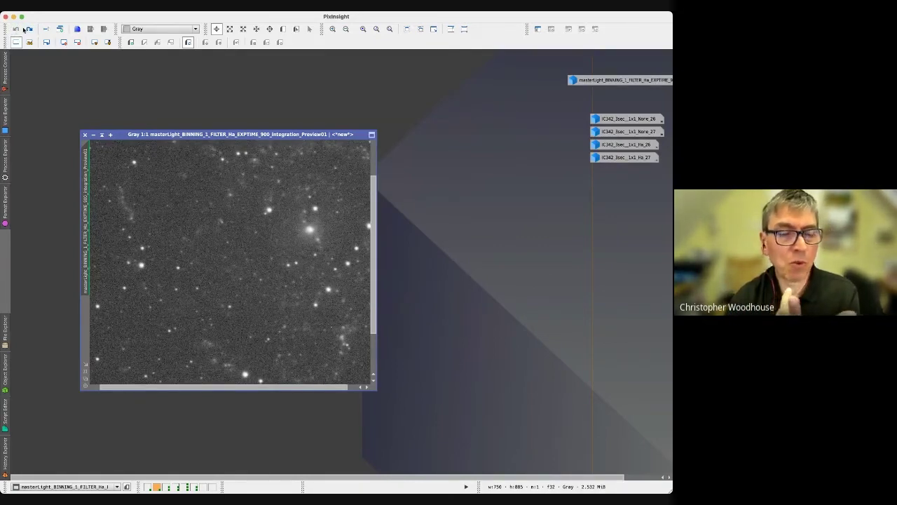
left_click(29, 29)
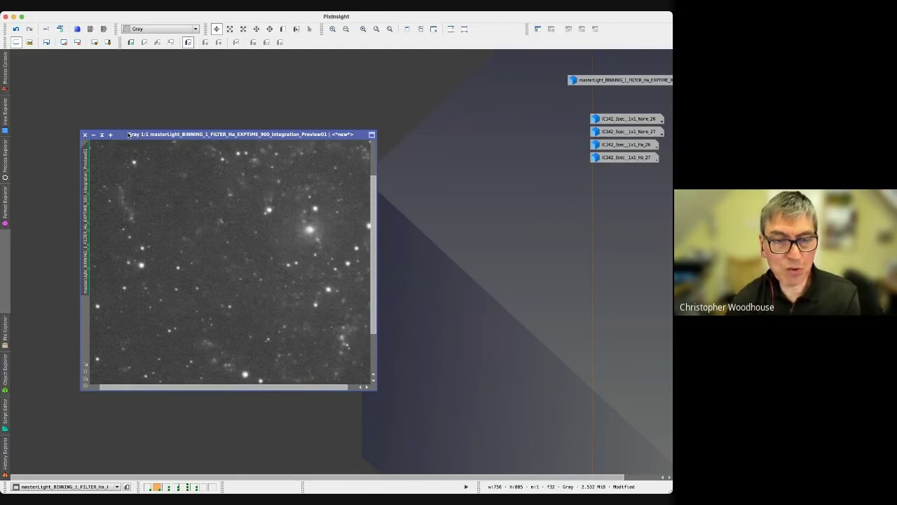
left_click(96, 42)
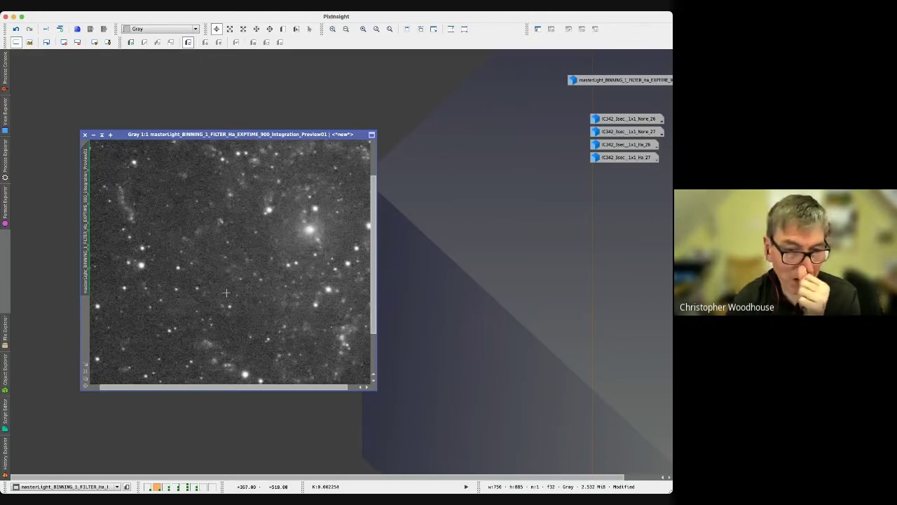
left_click(15, 29)
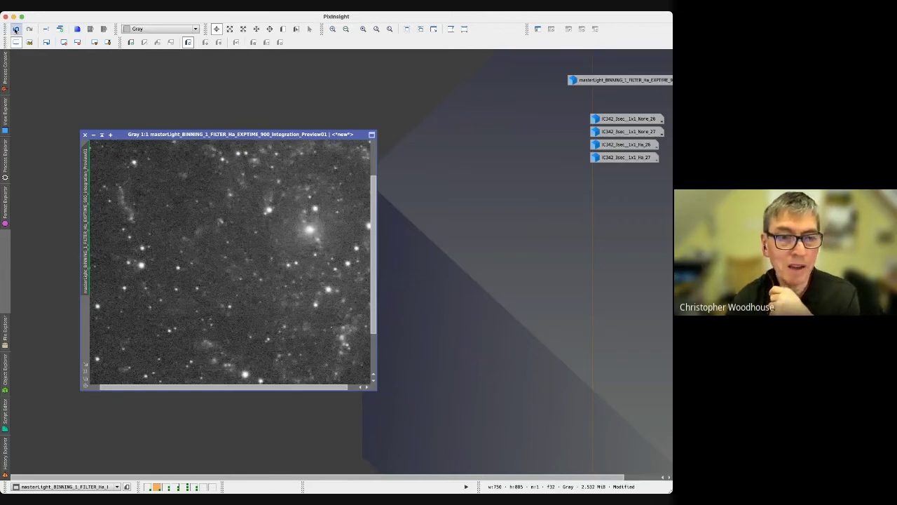
left_click(16, 29)
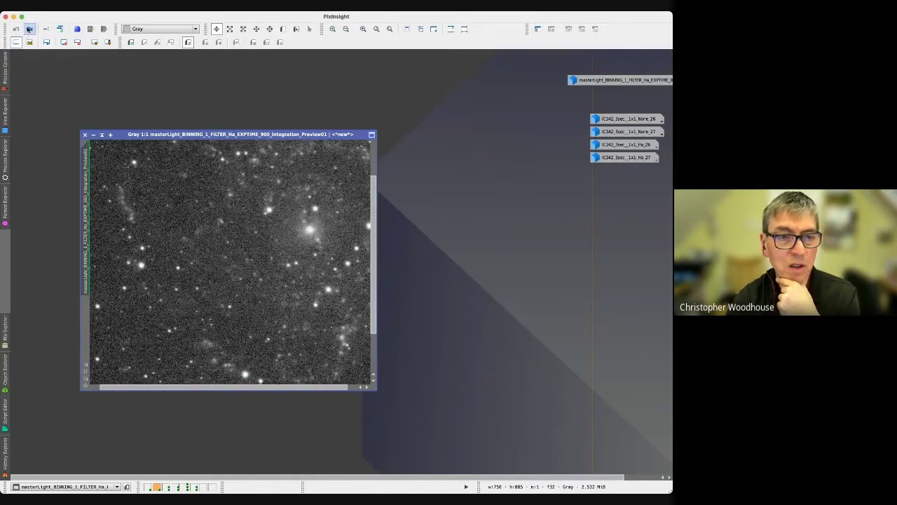
left_click(29, 29)
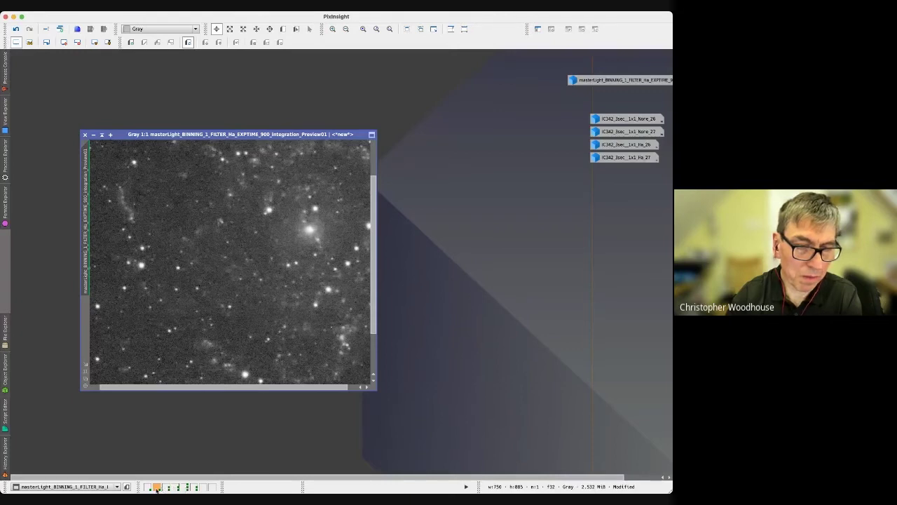
- Close the denoised crop, restore the minimised Ha master light and display its full image instead of the preview
left_click(158, 489)
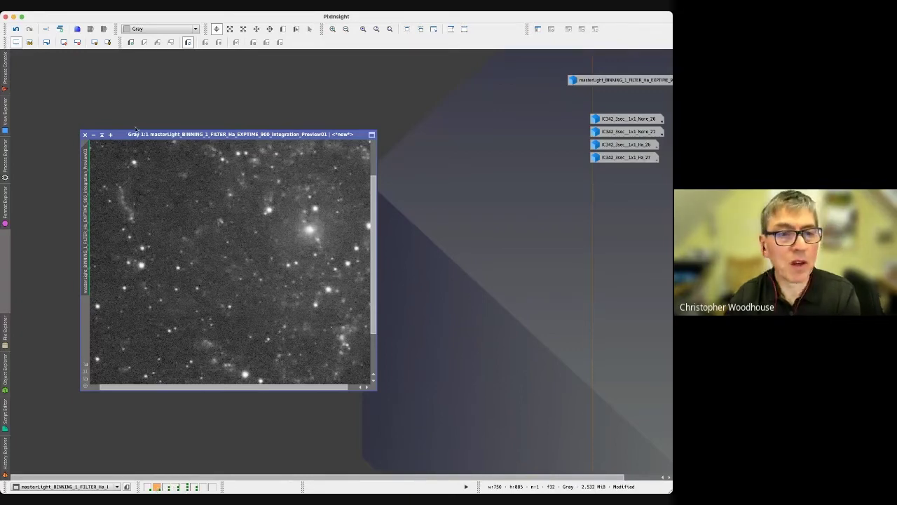
left_click_drag(139, 139, 209, 88)
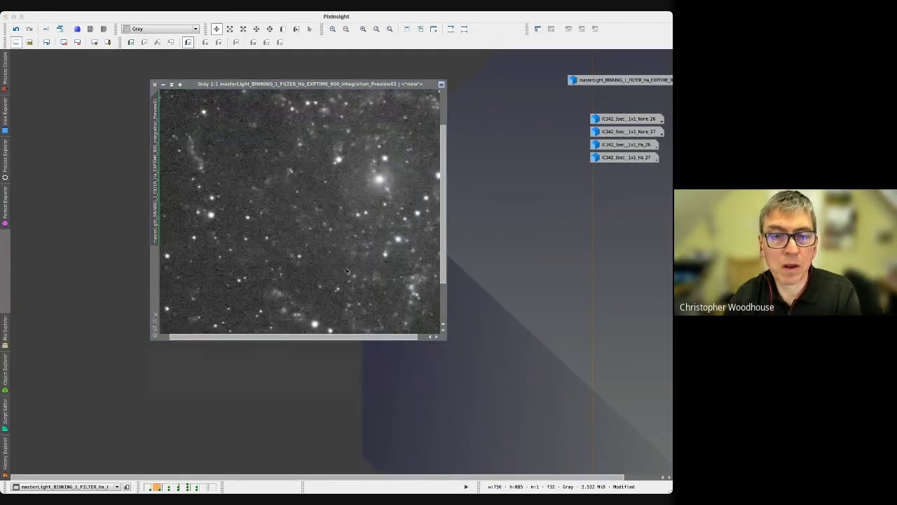
key("super+w")
left_click(607, 81)
double_click(607, 81)
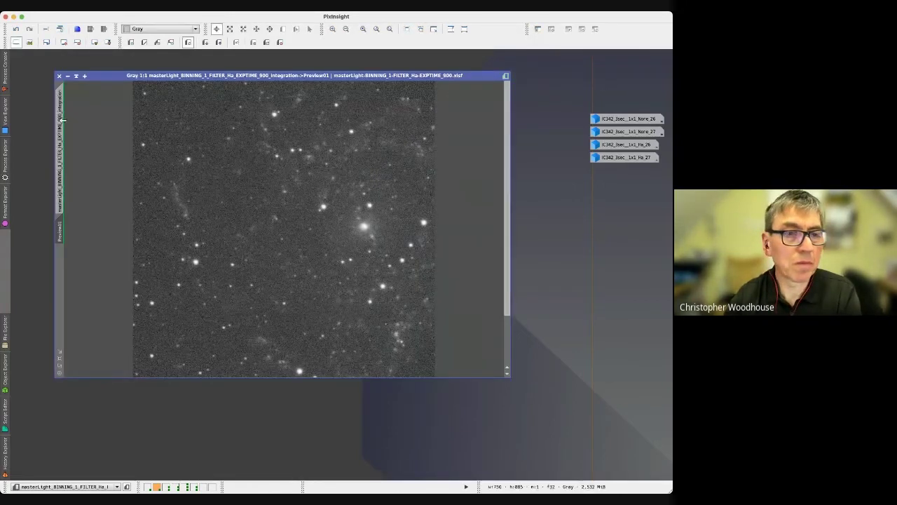
left_click(60, 148)
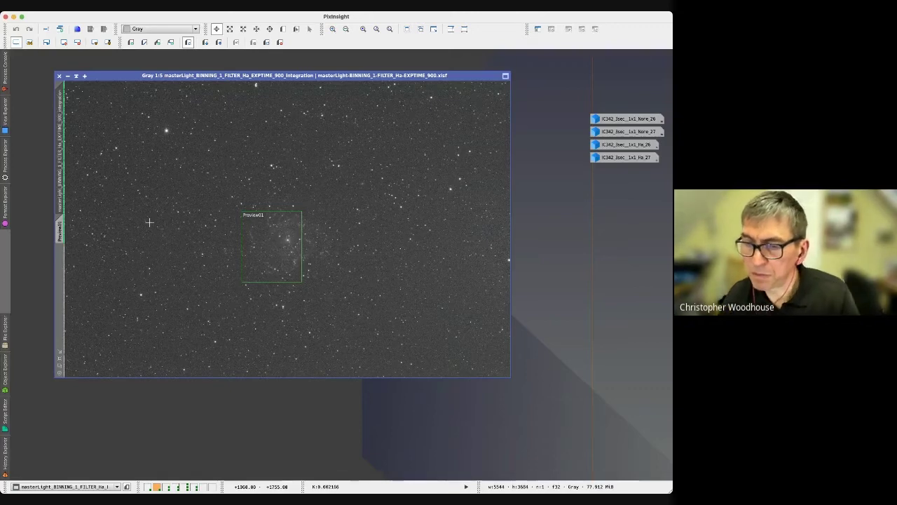
- Open the StarNet process, duplicate the full Ha master light as a clone and minimise the original
left_click(5, 203)
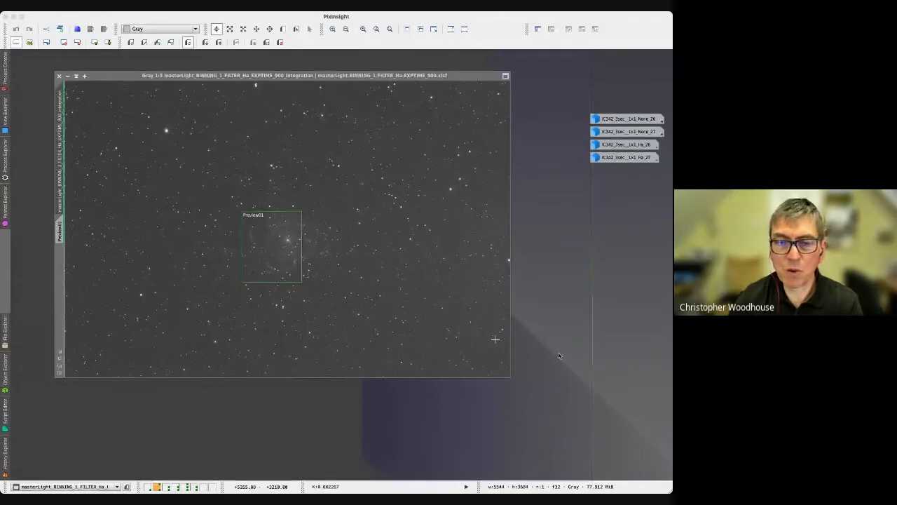
left_click(456, 309)
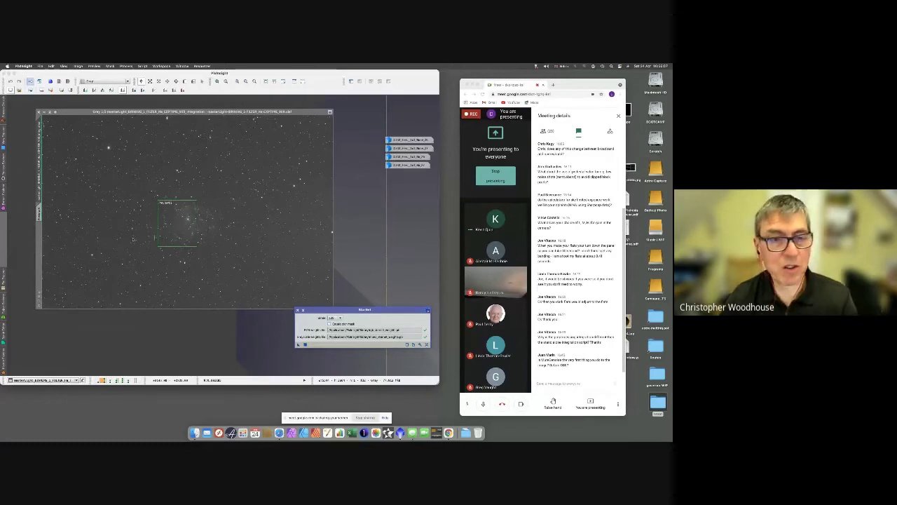
left_click(41, 172)
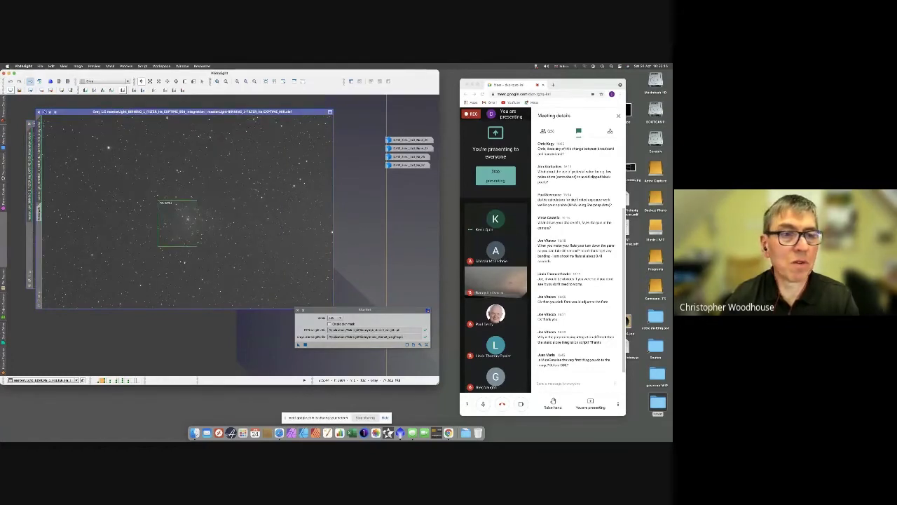
left_click(46, 112)
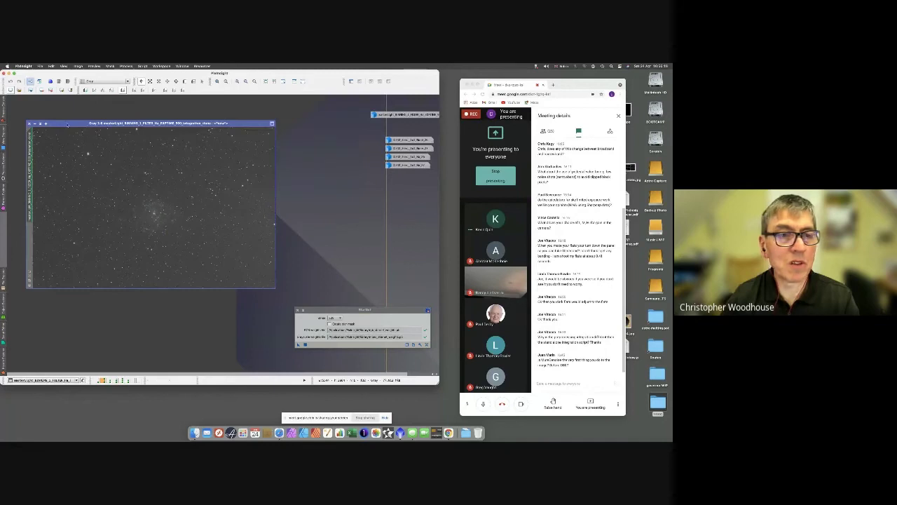
left_click_drag(68, 124, 81, 120)
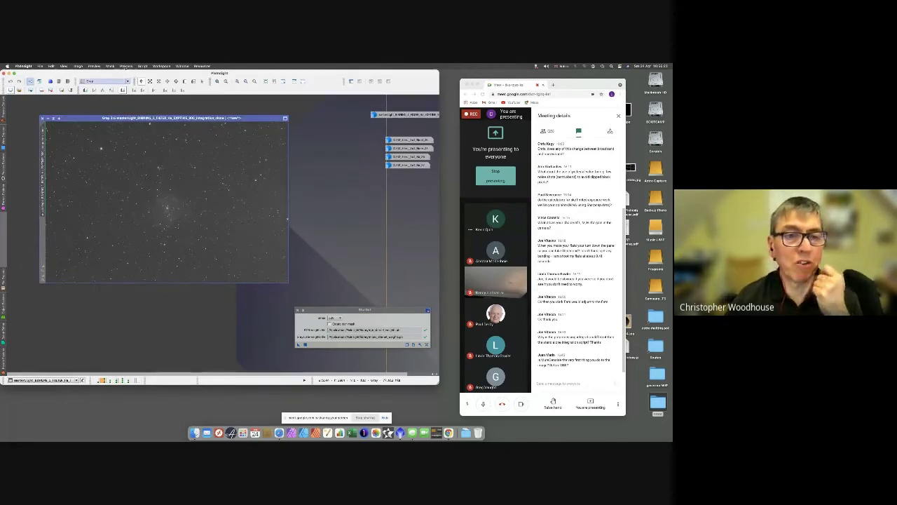
- Open HistogramTransformation with a real-time preview of the clone, disable the preview's screen stretch and lower the midtones balance strongly
left_click(126, 67)
mouse_move(169, 201)
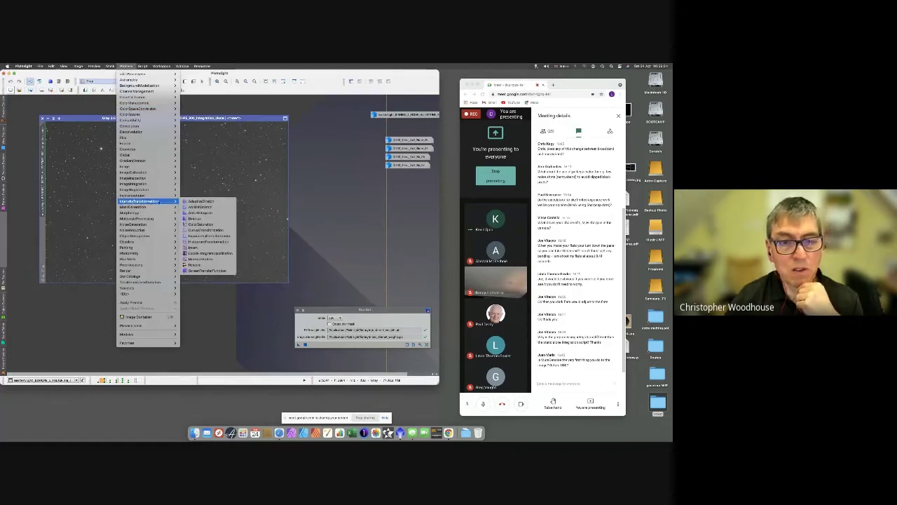
left_click(205, 241)
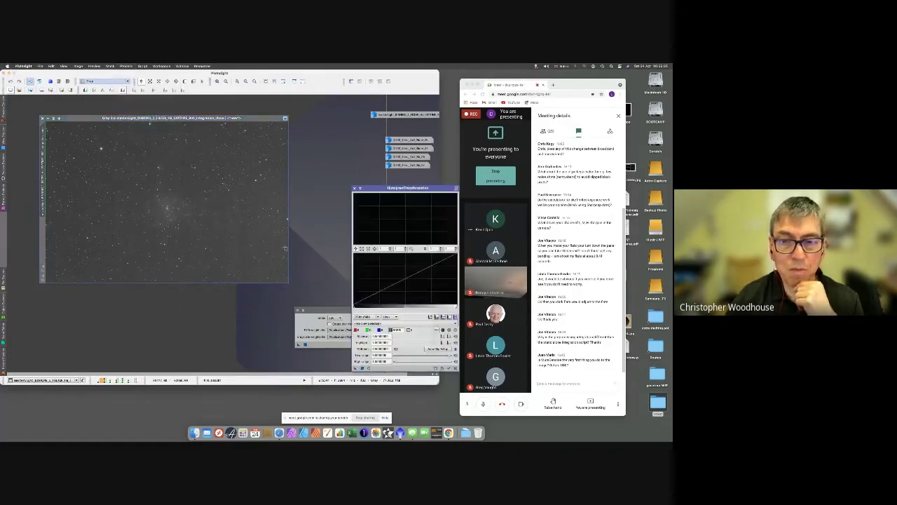
left_click_drag(374, 188, 283, 164)
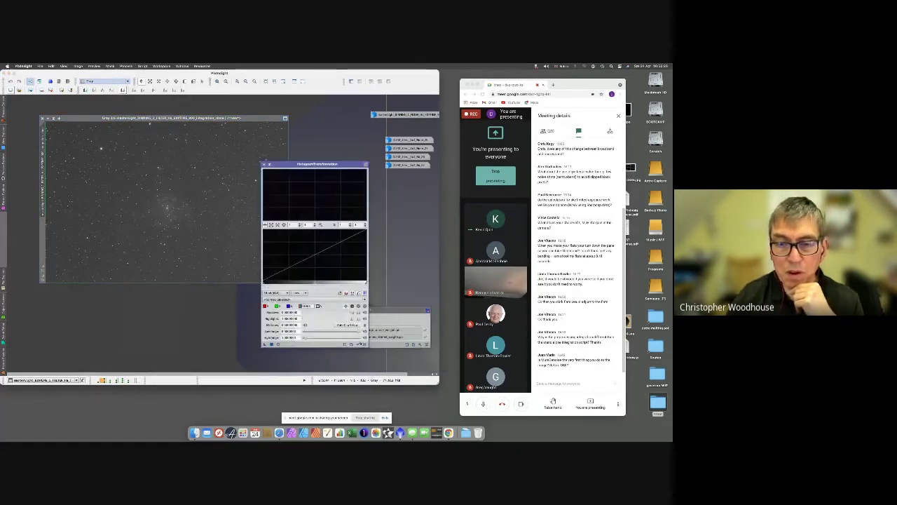
left_click(277, 344)
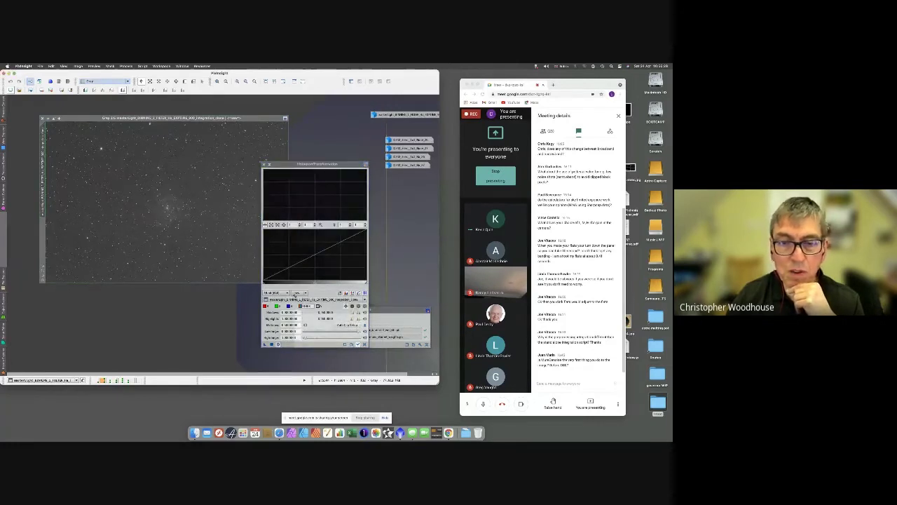
left_click_drag(311, 283, 248, 266)
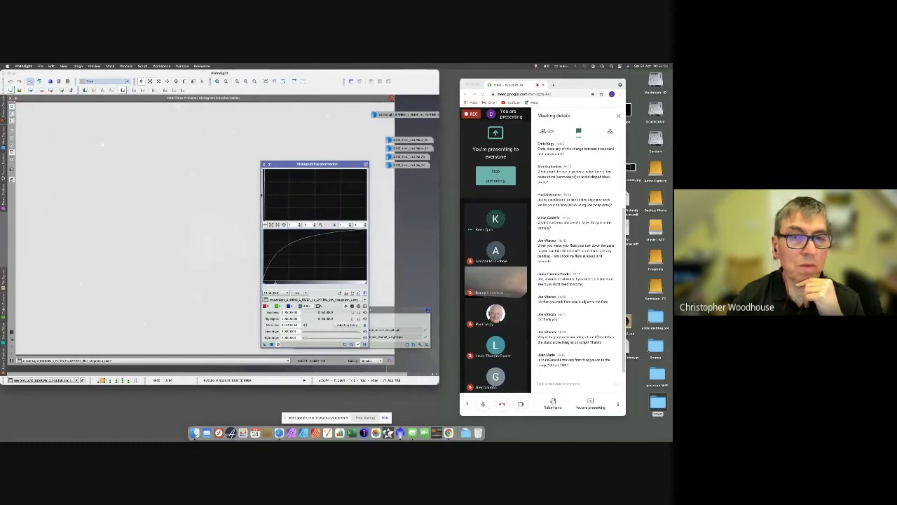
left_click(107, 101)
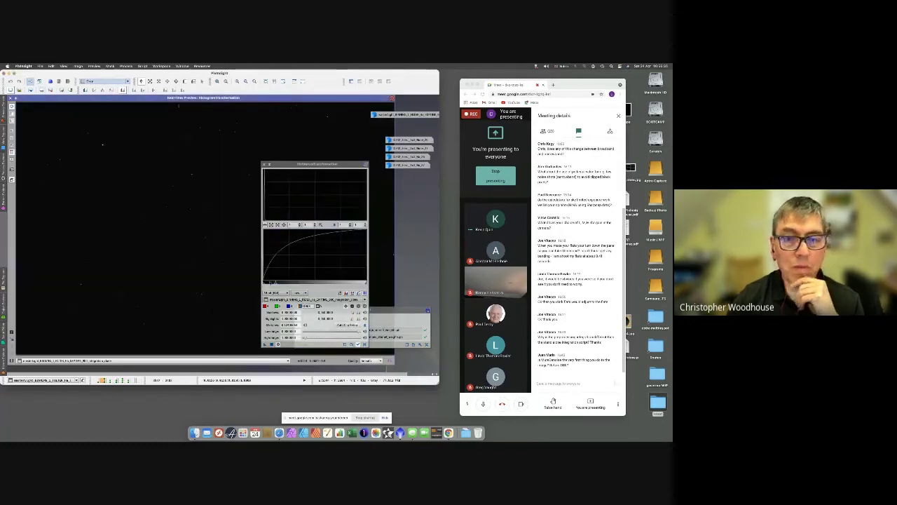
left_click_drag(284, 283, 270, 283)
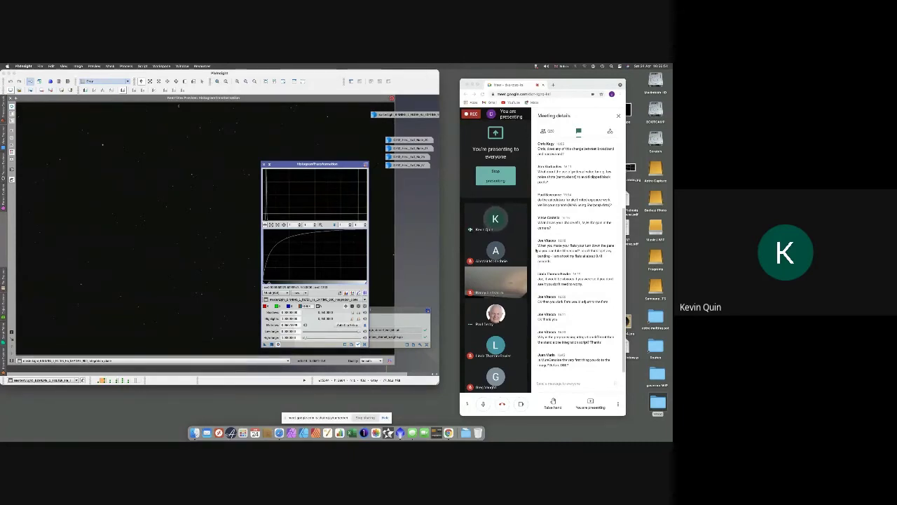
- Minimise the meeting browser window, enlarge the PixInsight workspace and move the HistogramTransformation and StarNet dialogs clear of the image
left_click(473, 85)
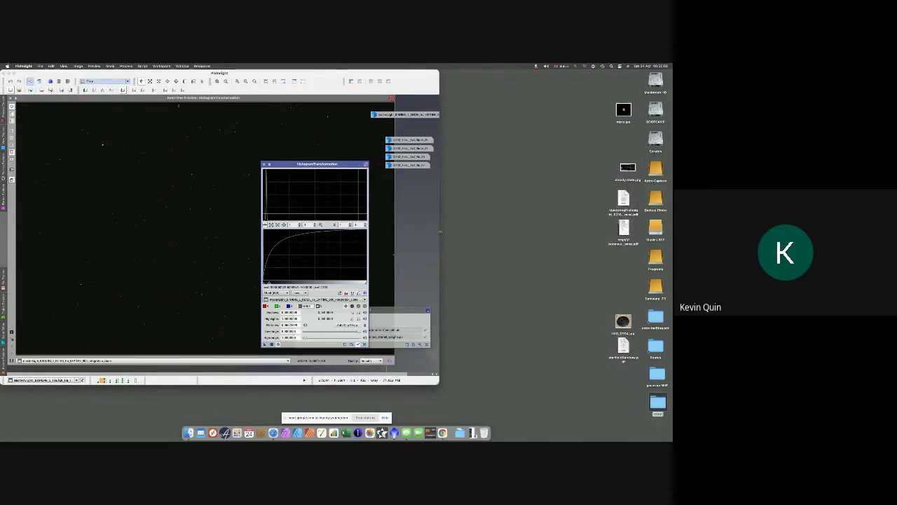
left_click(417, 263)
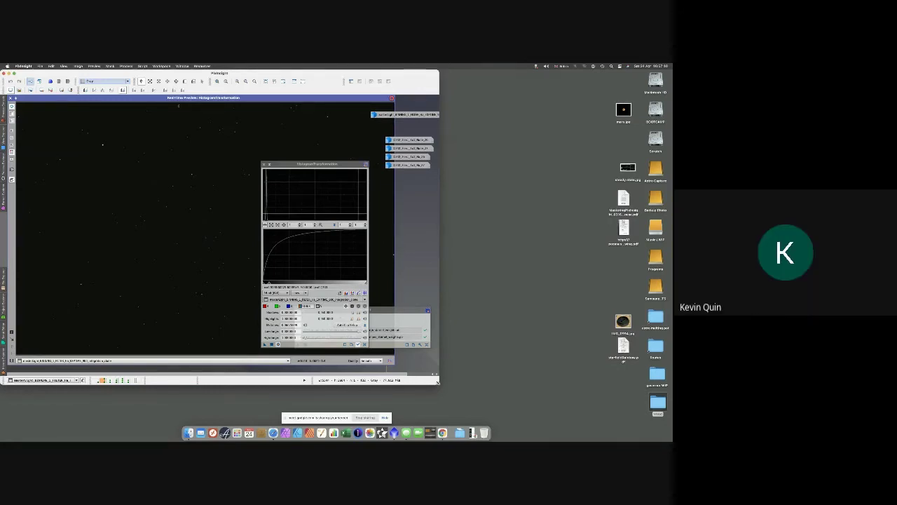
left_click_drag(438, 383, 668, 413)
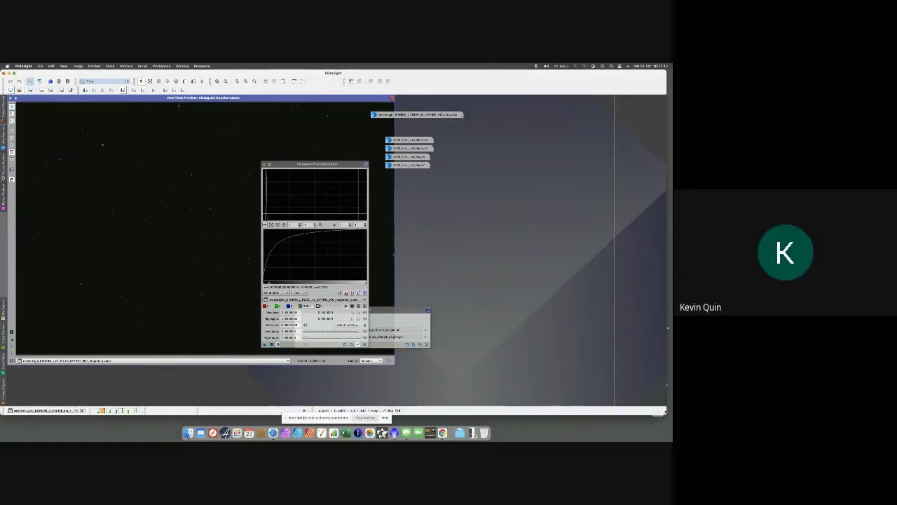
left_click_drag(315, 165, 502, 152)
left_click_drag(393, 309, 529, 347)
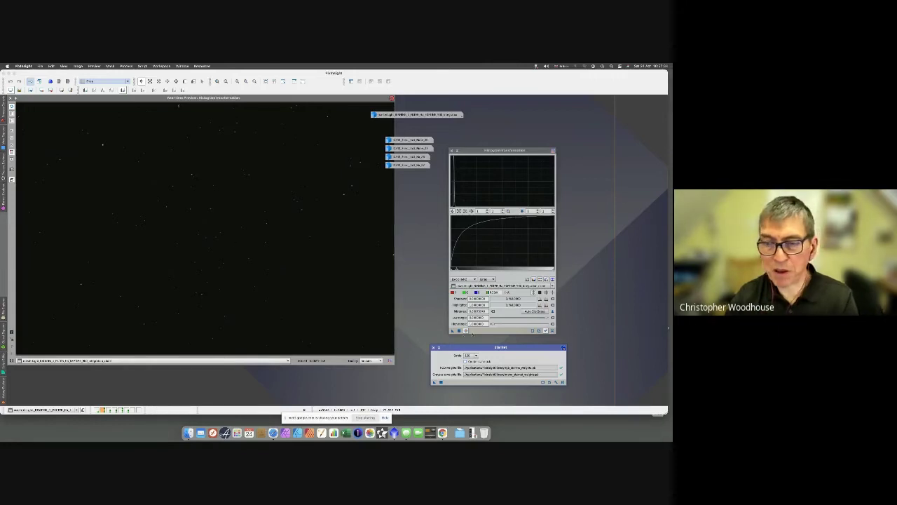
- Apply the histogram stretch to the clone and close the real-time preview
left_click(459, 330)
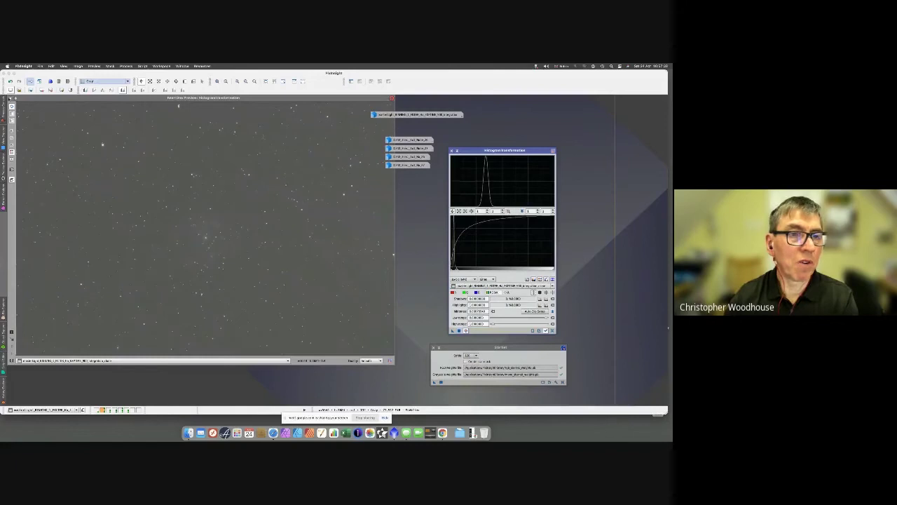
left_click(14, 99)
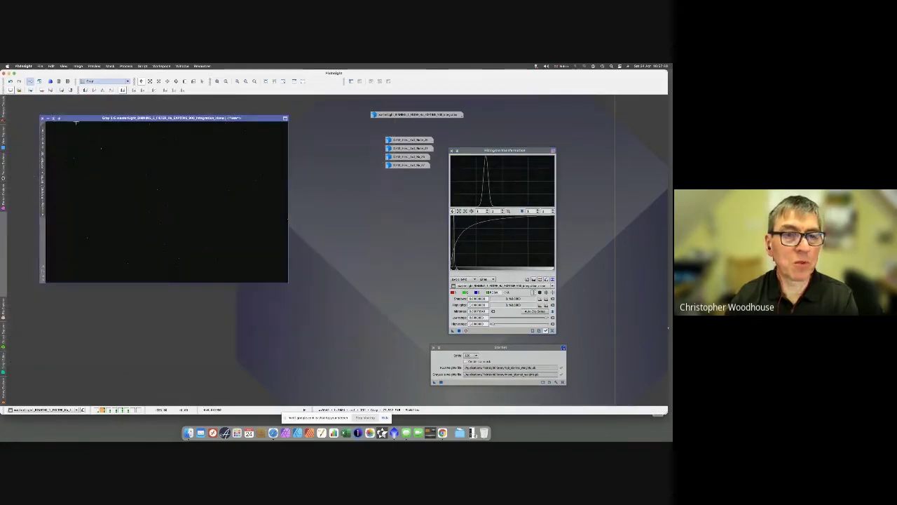
left_click_drag(52, 115, 85, 137)
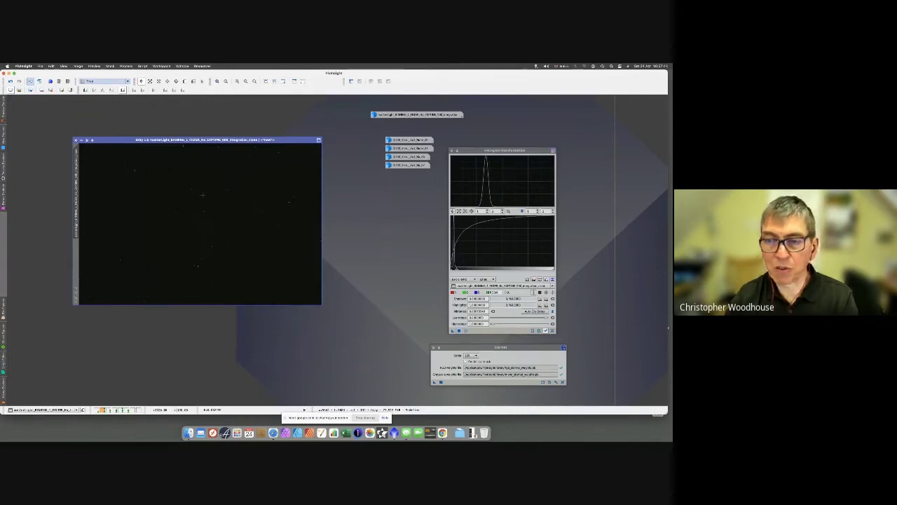
- Run StarNet on the stretched clone and abort the processing
left_click_drag(435, 382, 263, 278)
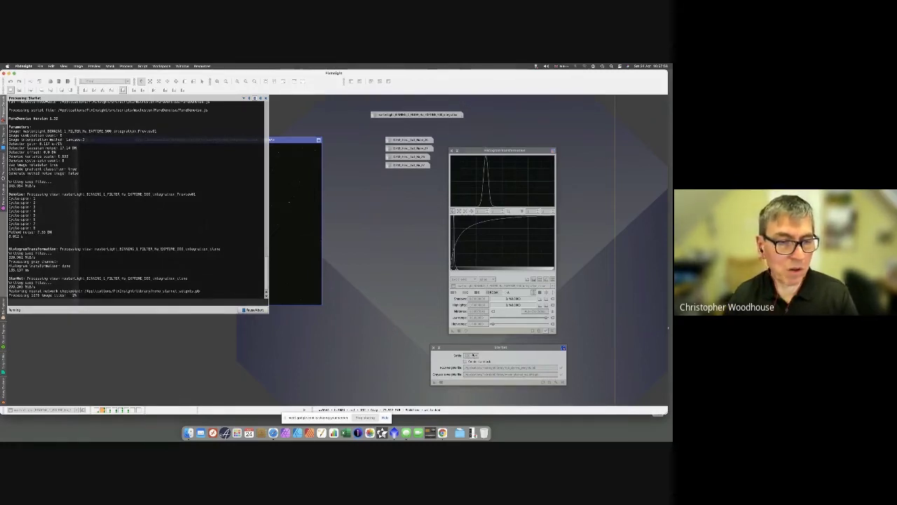
left_click(254, 310)
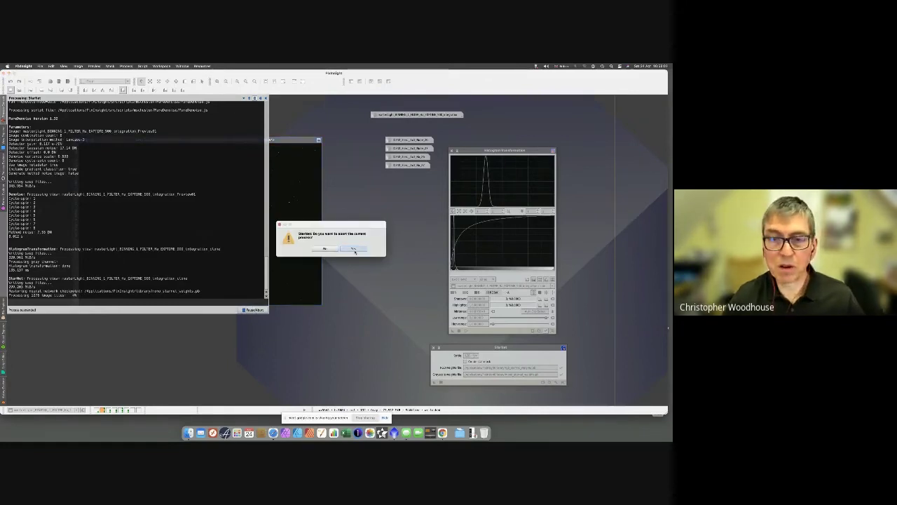
left_click(353, 249)
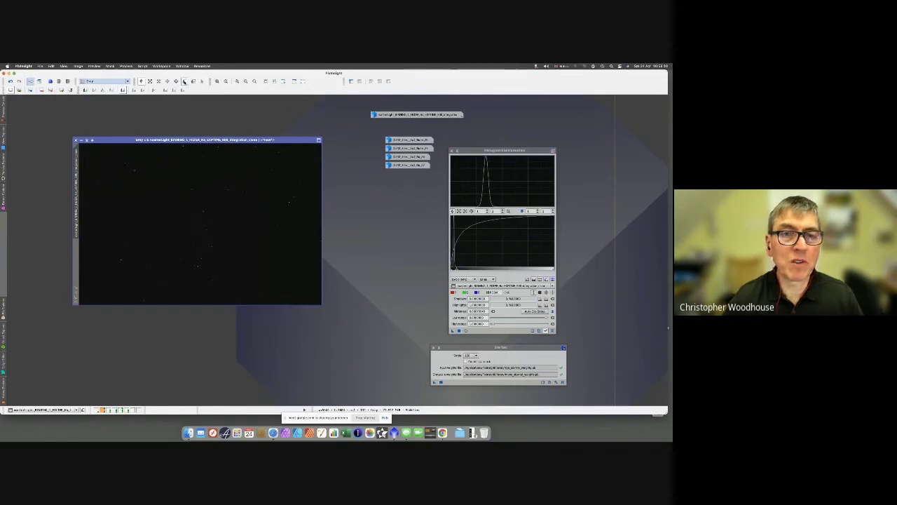
- Define a small preview area on the clone and extract it as a separate image
left_click_drag(128, 200, 173, 234)
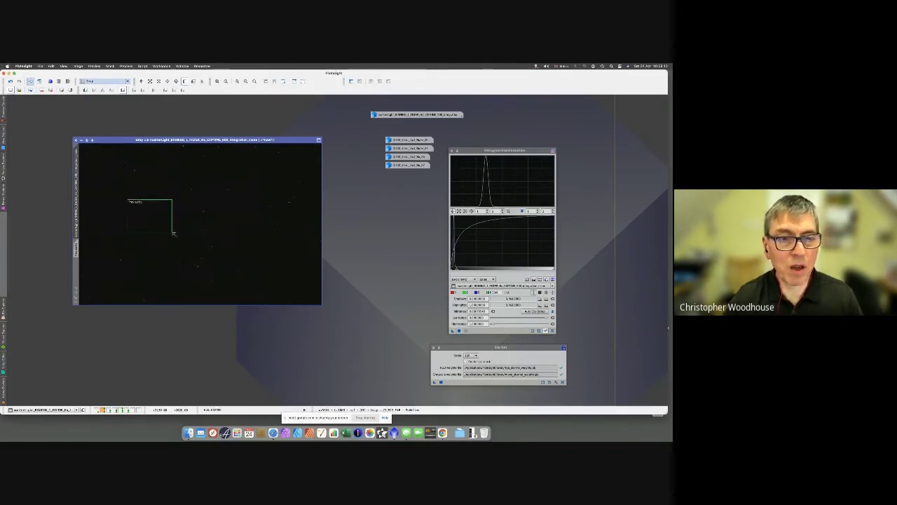
left_click(77, 244)
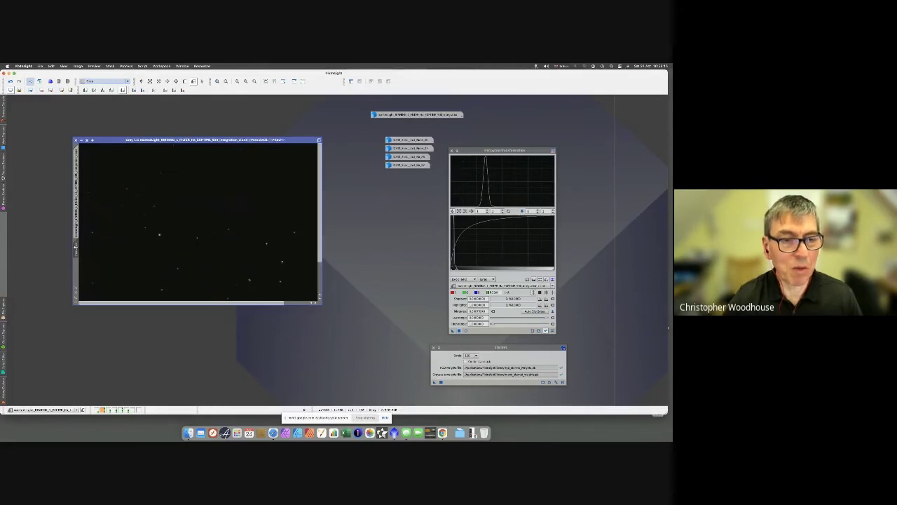
left_click_drag(76, 246, 59, 247)
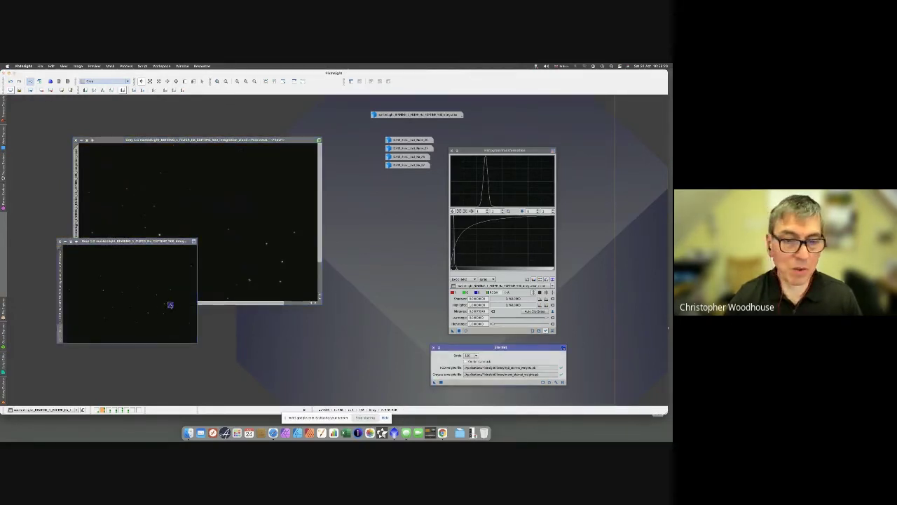
- Run StarNet on the extracted crop, check the result with an auto-stretched display and close the crop without saving
left_click(171, 306)
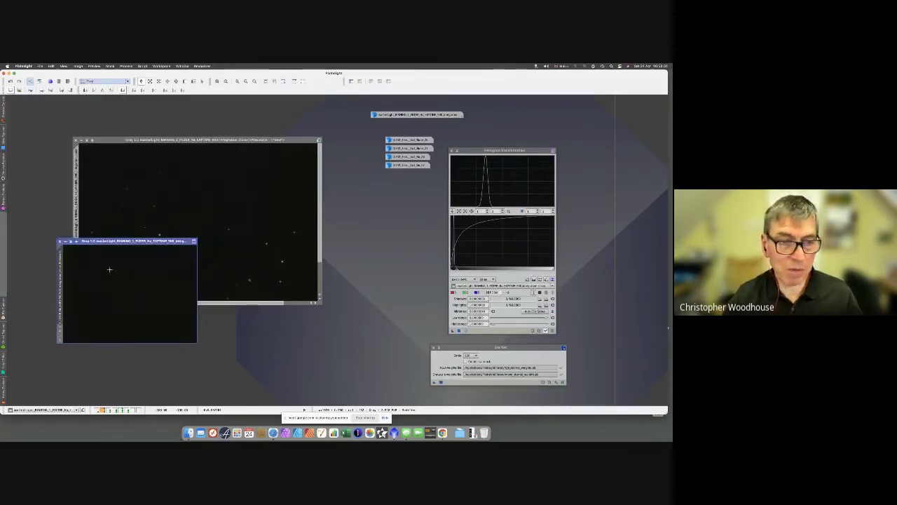
left_click_drag(110, 242, 179, 247)
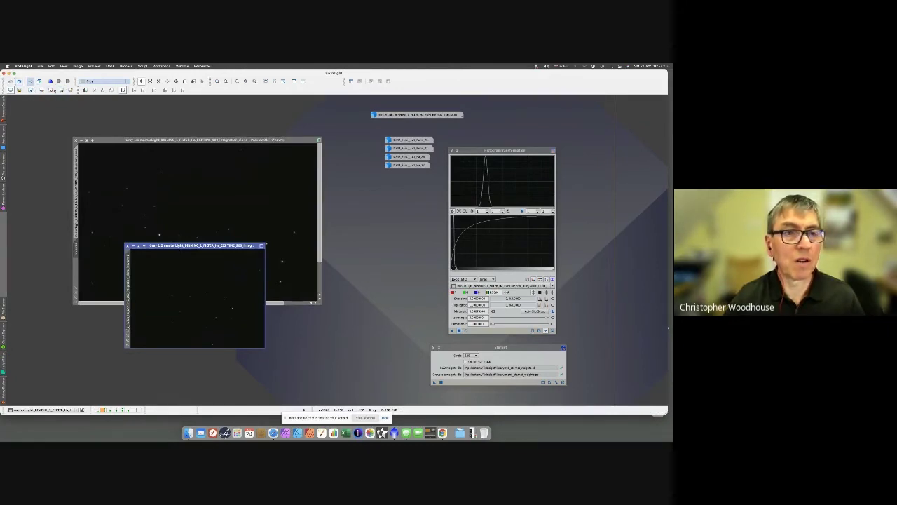
left_click(61, 90)
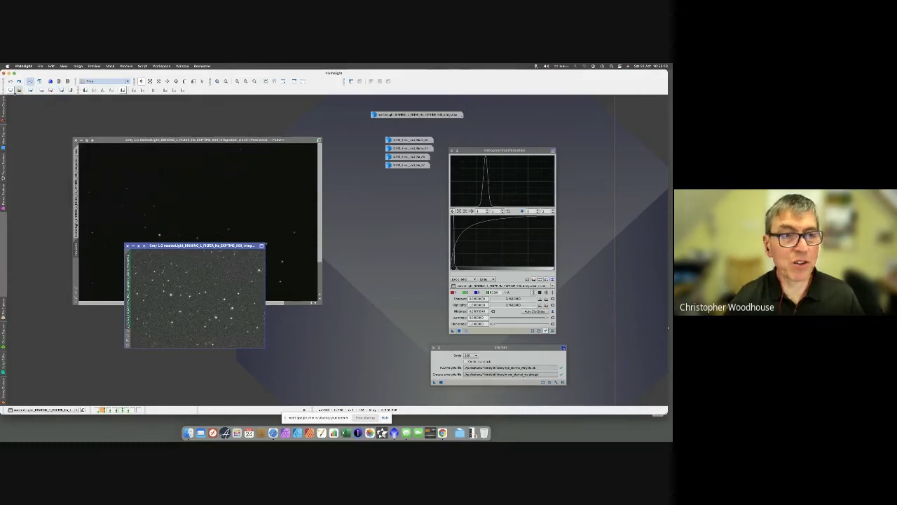
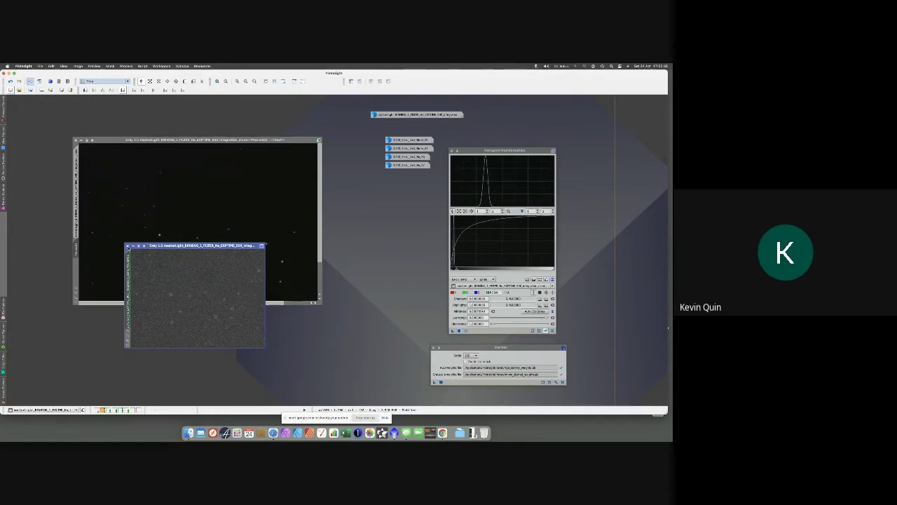
left_click(128, 246)
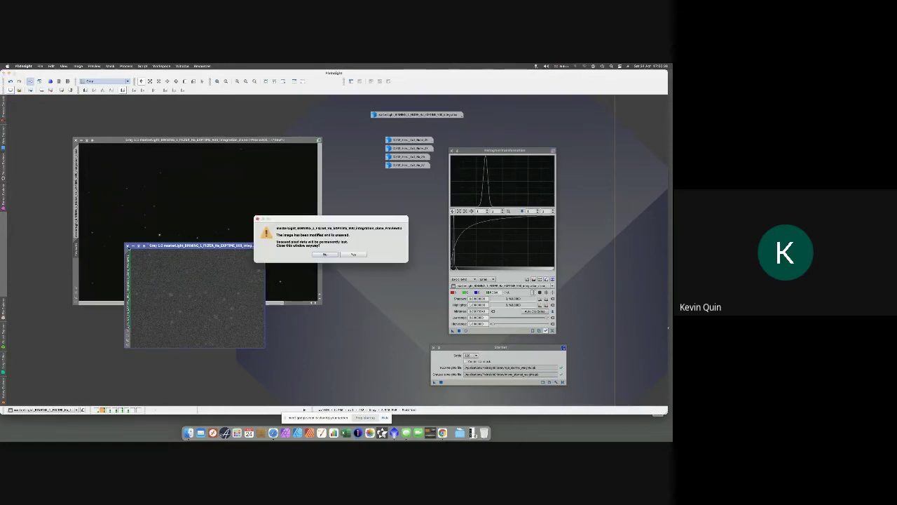
left_click(354, 256)
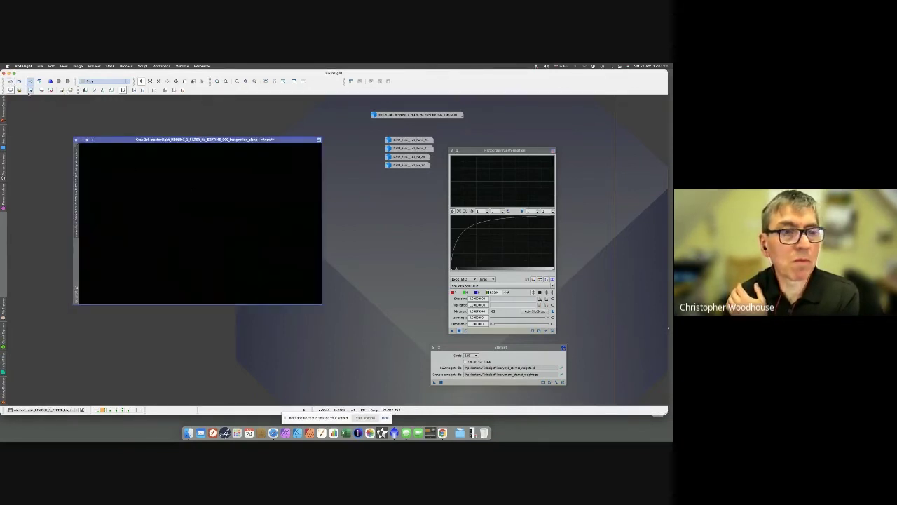
- Auto-stretch the display of the linear clone, enlarge its window and move the HistogramTransformation dialog aside
left_click(62, 90)
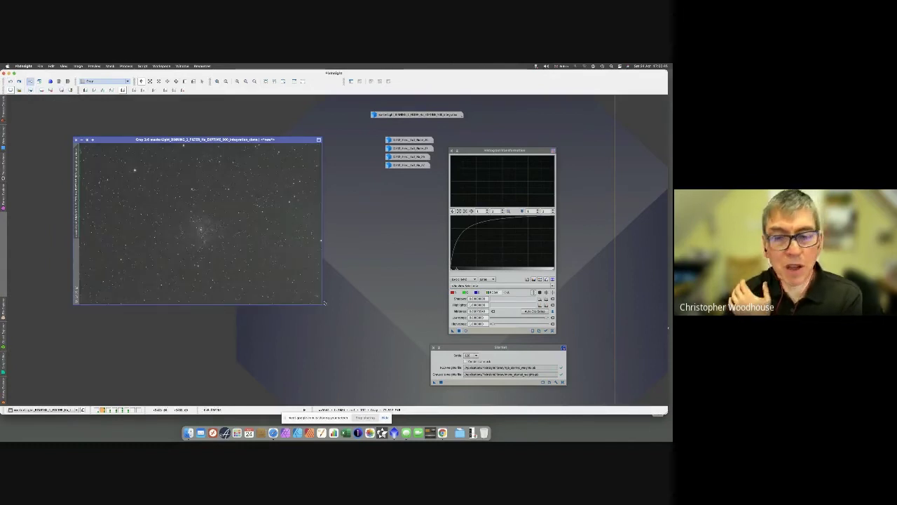
left_click_drag(320, 304, 361, 342)
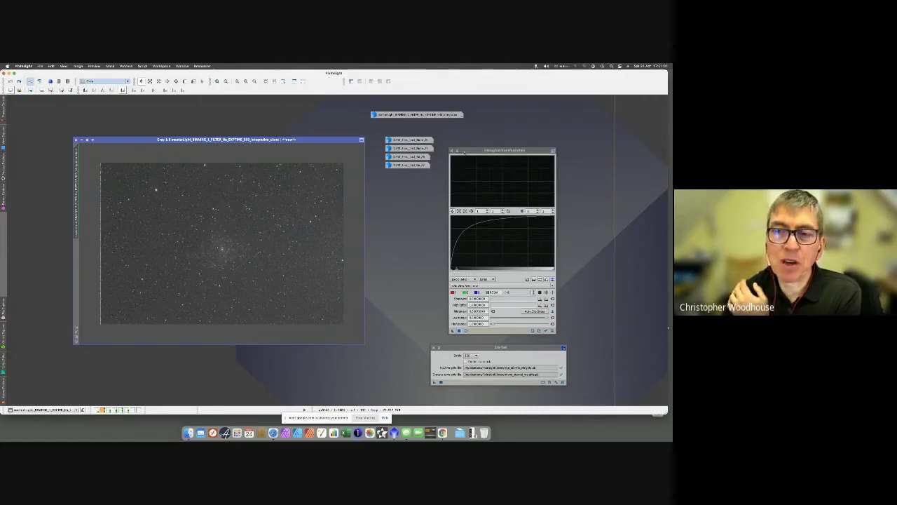
left_click_drag(467, 152, 477, 140)
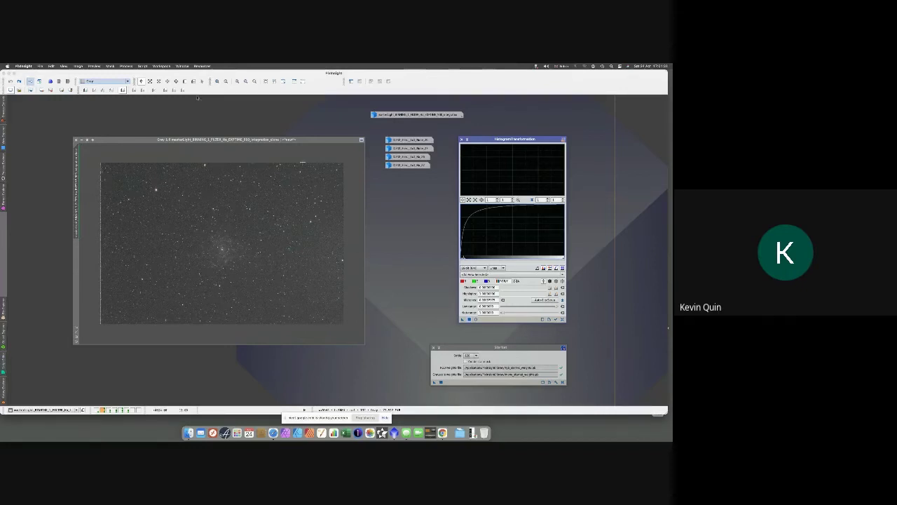
- Open MaskedStretch, place its dialog beside the image and apply it to the clone
left_click(126, 66)
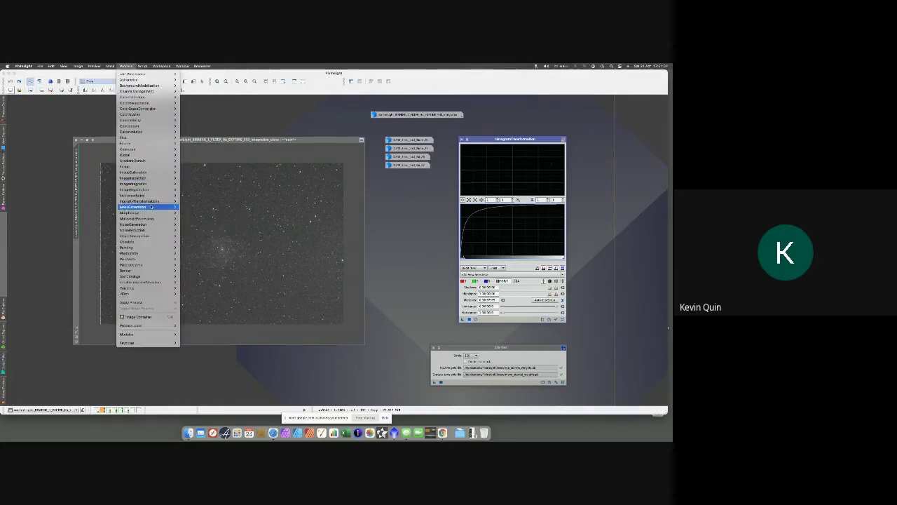
mouse_move(144, 201)
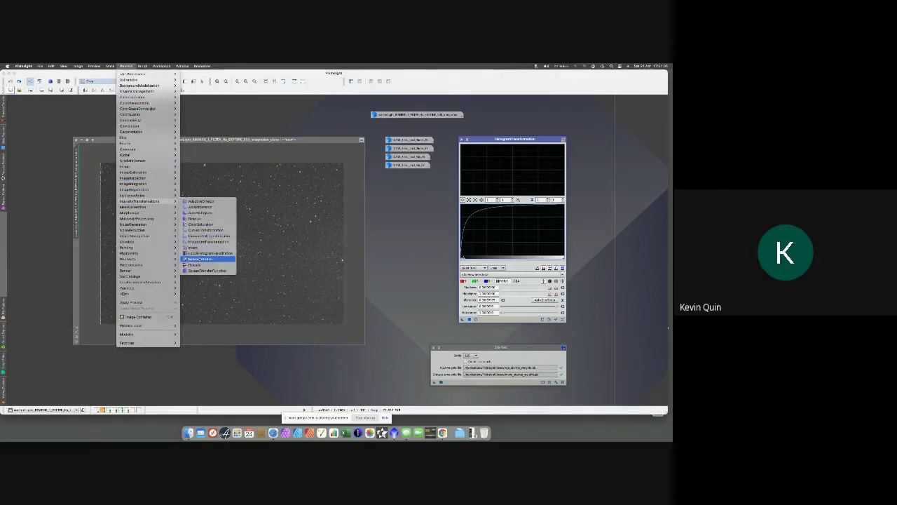
left_click(201, 259)
left_click_drag(435, 127, 413, 273)
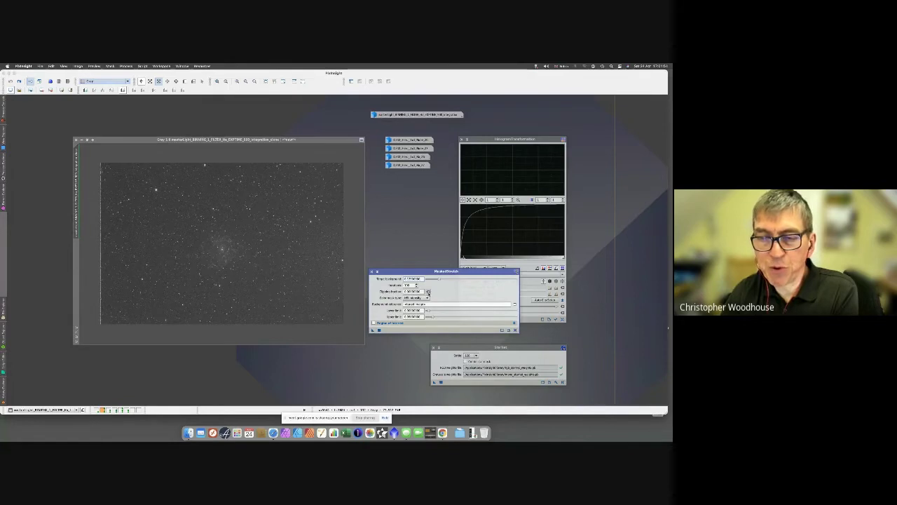
left_click(321, 311)
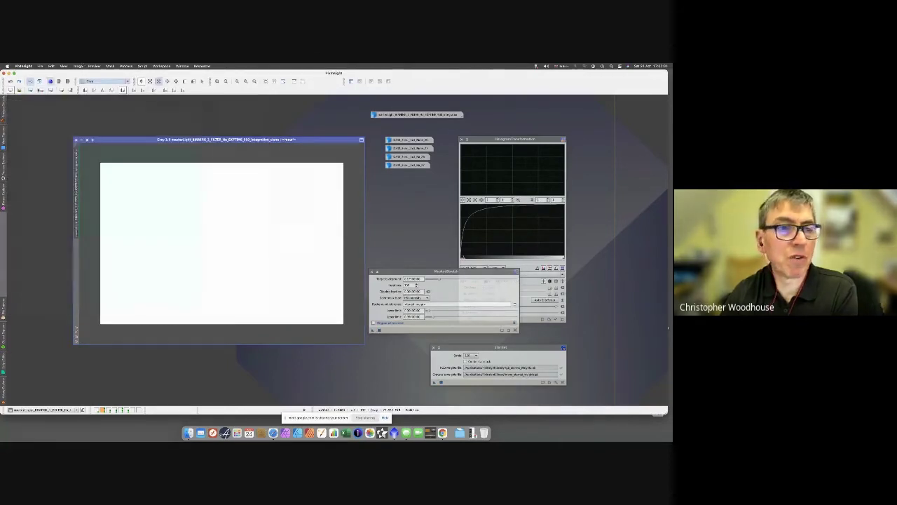
- Compare the masked-stretched clone with and without the screen stretch and undo the MaskedStretch
left_click(39, 89)
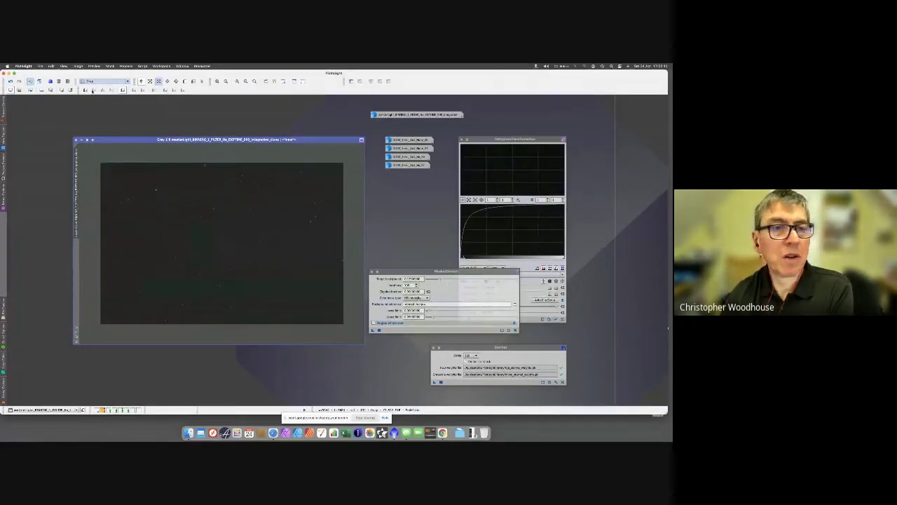
left_click(61, 89)
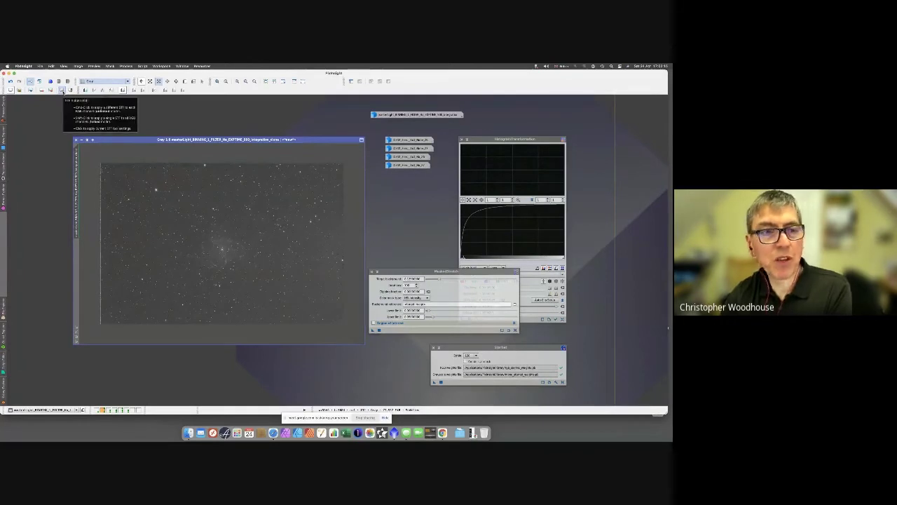
left_click(50, 92)
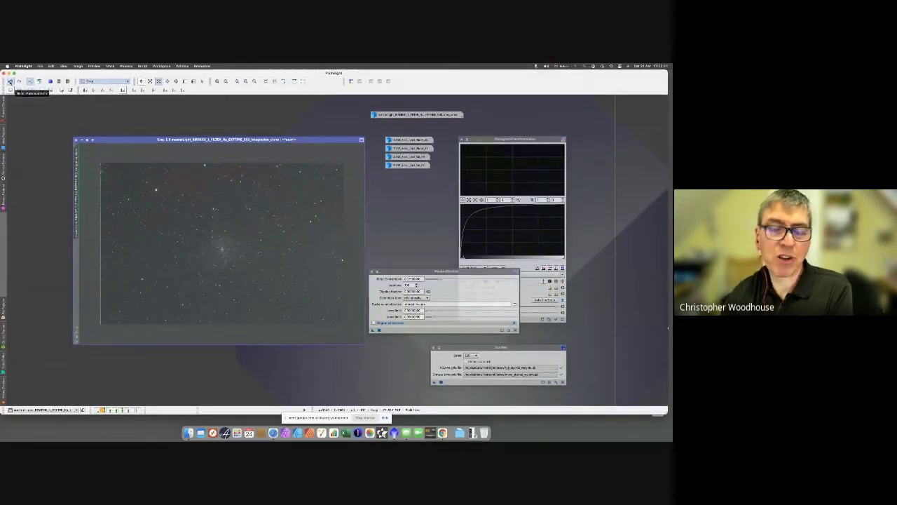
left_click(9, 82)
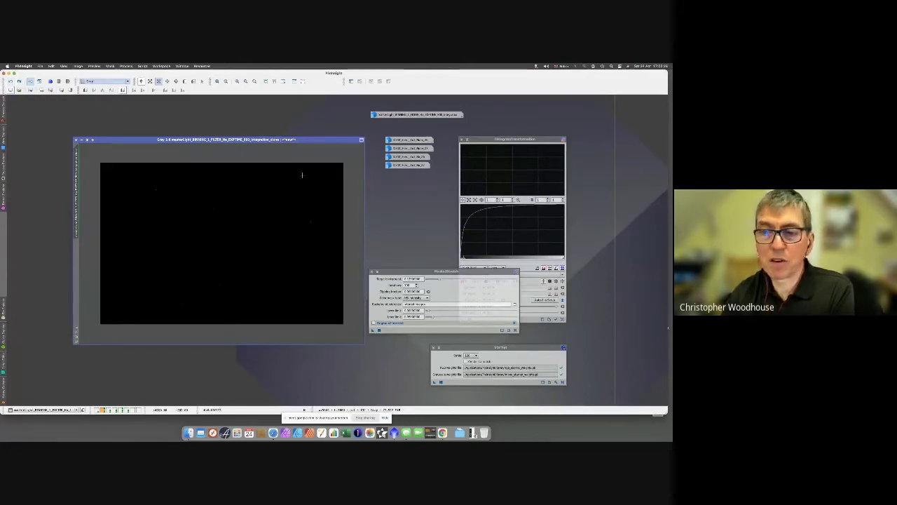
- Apply the HistogramTransformation stretch followed by MaskedStretch to the clone and turn off its screen stretch
left_click(474, 313)
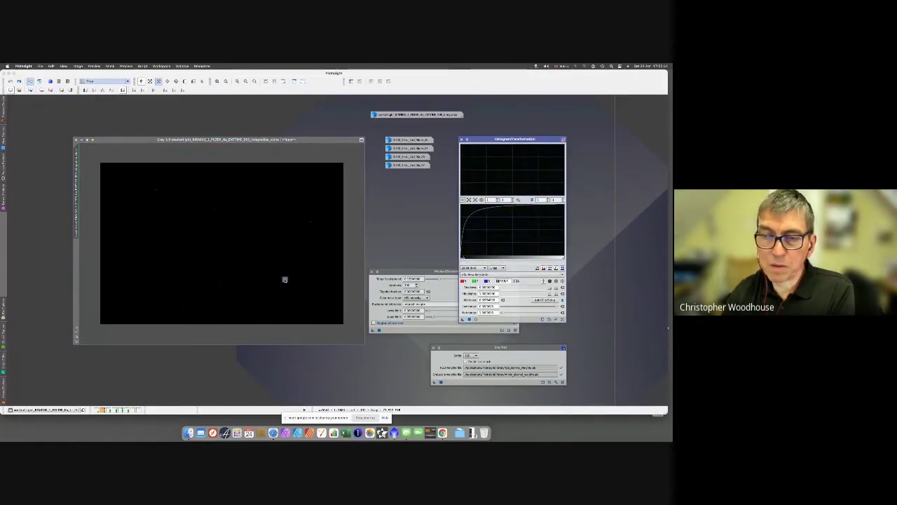
left_click(285, 280)
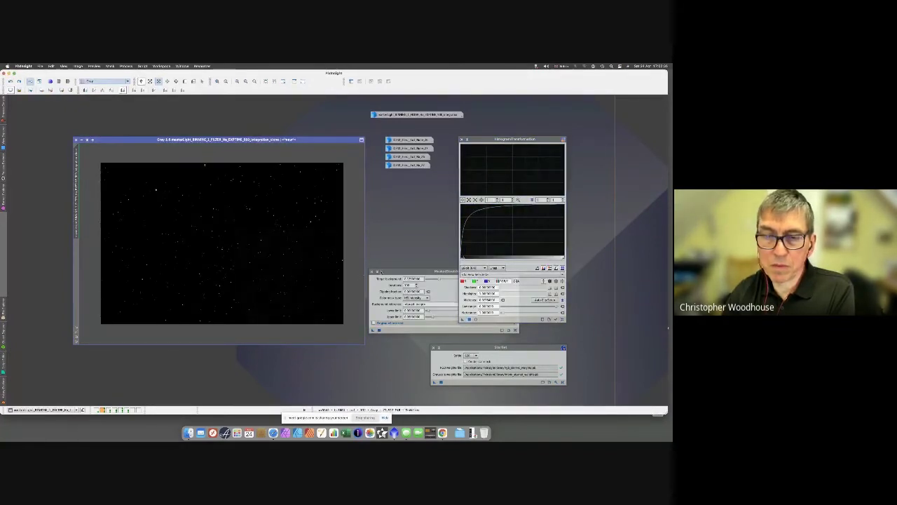
left_click_drag(391, 272, 399, 237)
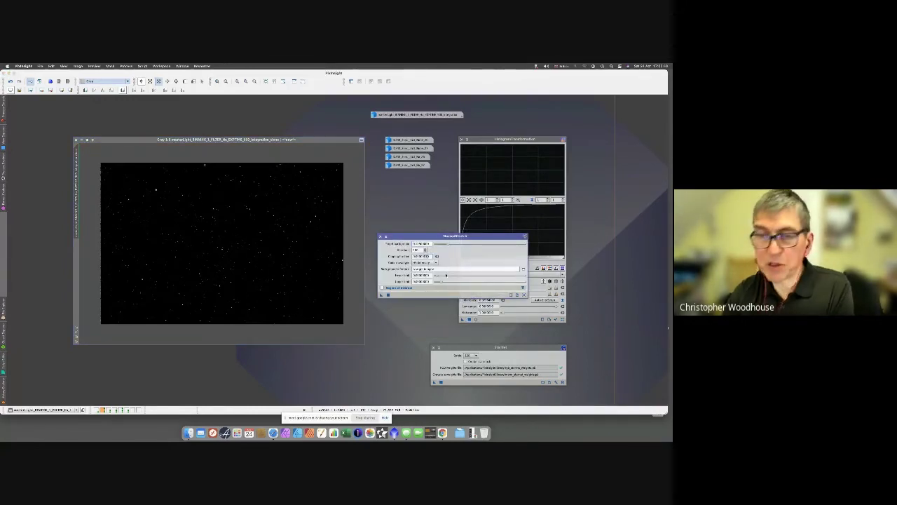
left_click(286, 280)
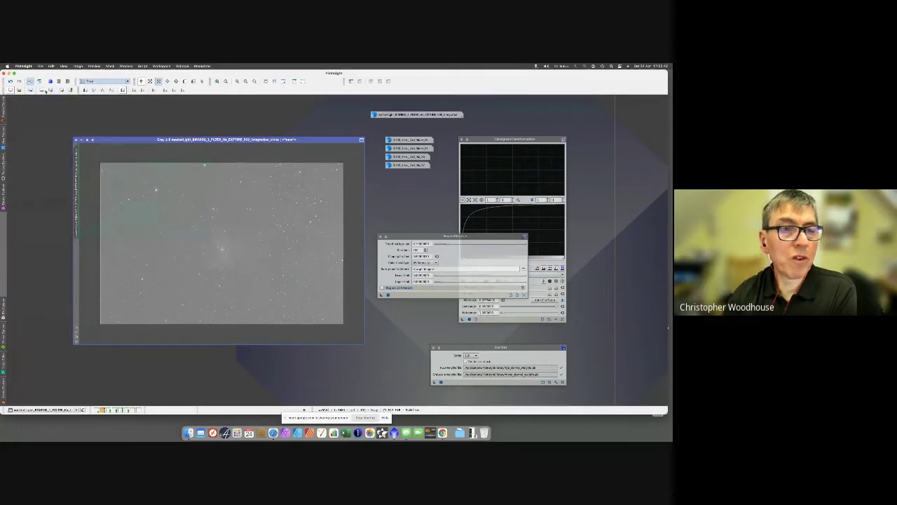
left_click(41, 89)
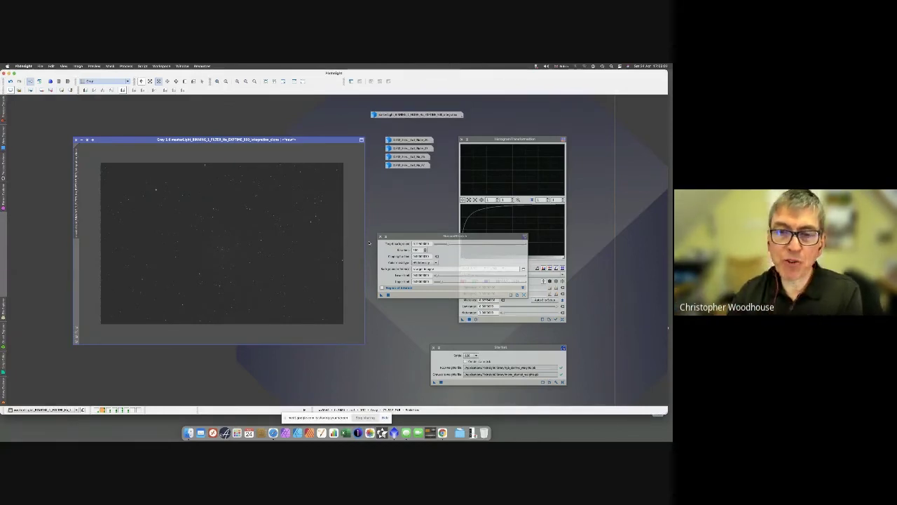
- Move the MaskedStretch and HistogramTransformation dialogs clear of the image and enlarge the clone's view to 1:2
left_click_drag(396, 237, 532, 169)
left_click_drag(475, 143, 398, 152)
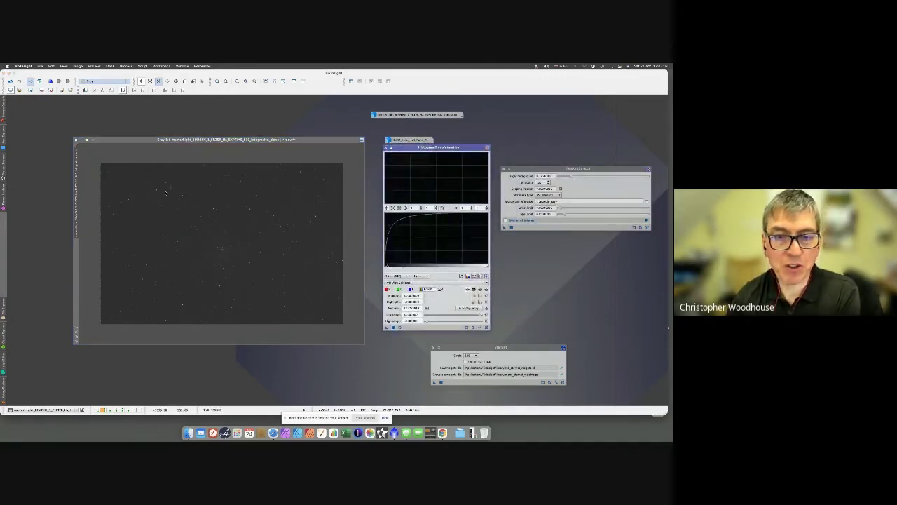
left_click(247, 82)
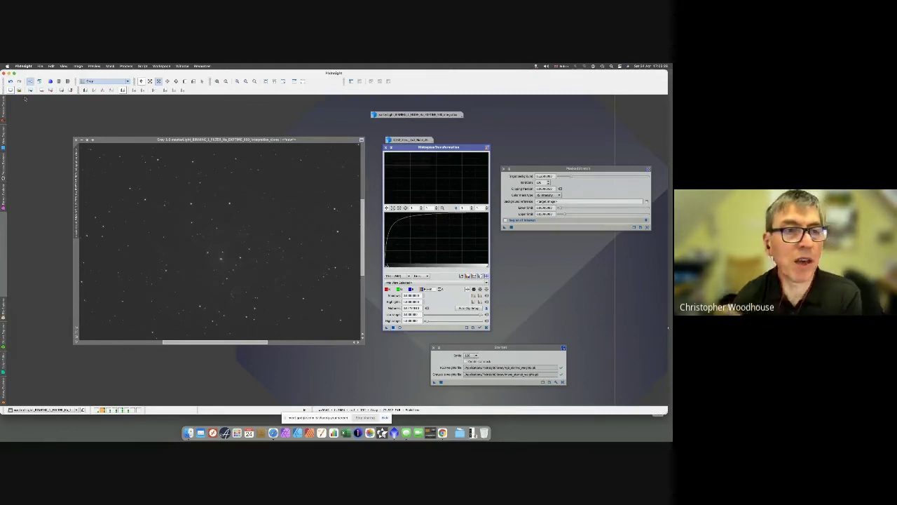
- Undo both stretches on the clone and auto-stretch its display to show the galaxy
left_click(10, 81)
left_click(10, 81)
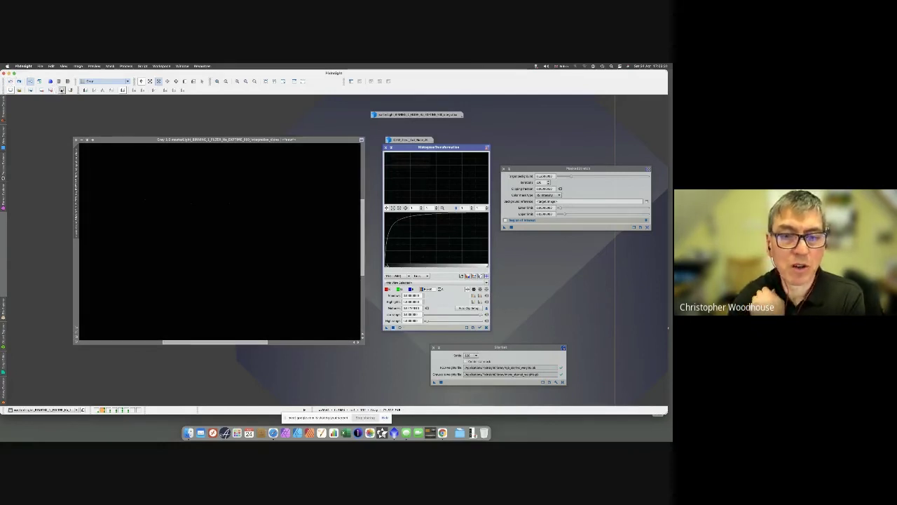
left_click(62, 90)
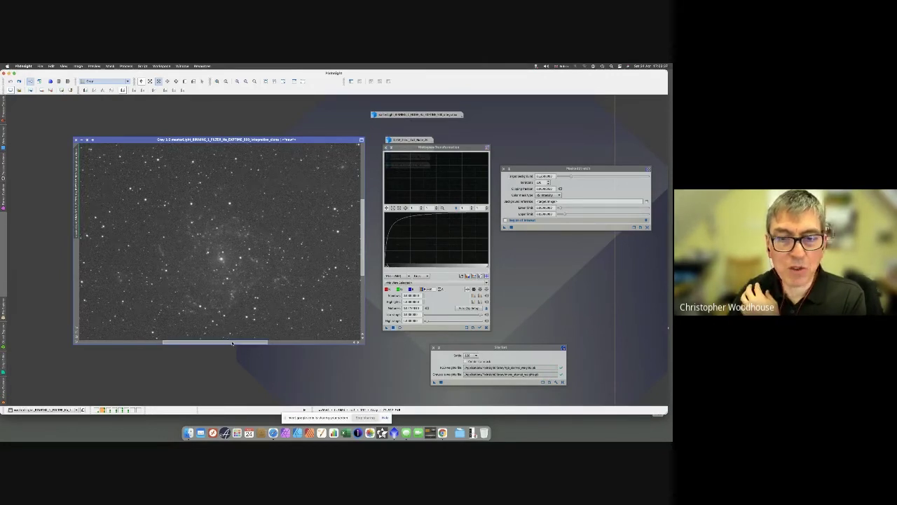
left_click_drag(232, 343, 250, 343)
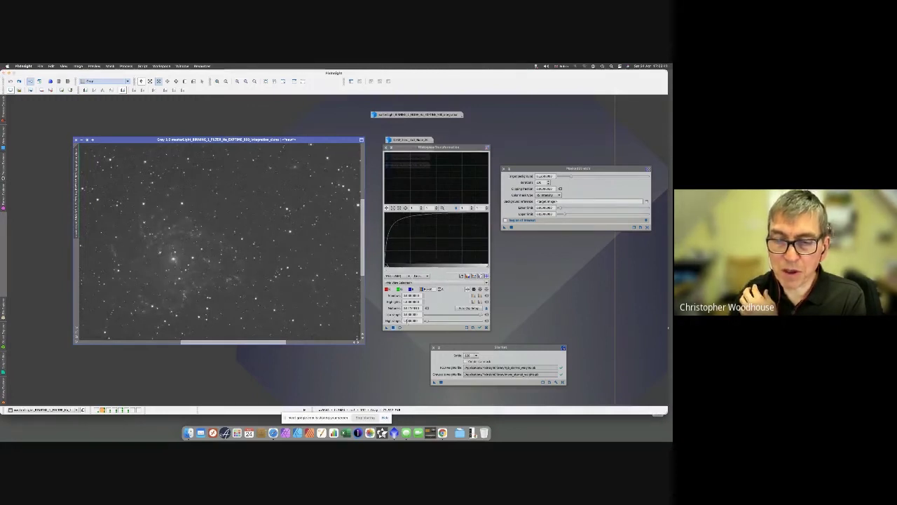
- Apply the histogram stretch to the clone with the screen stretch off, and reset HistogramTransformation to its defaults
left_click(407, 320)
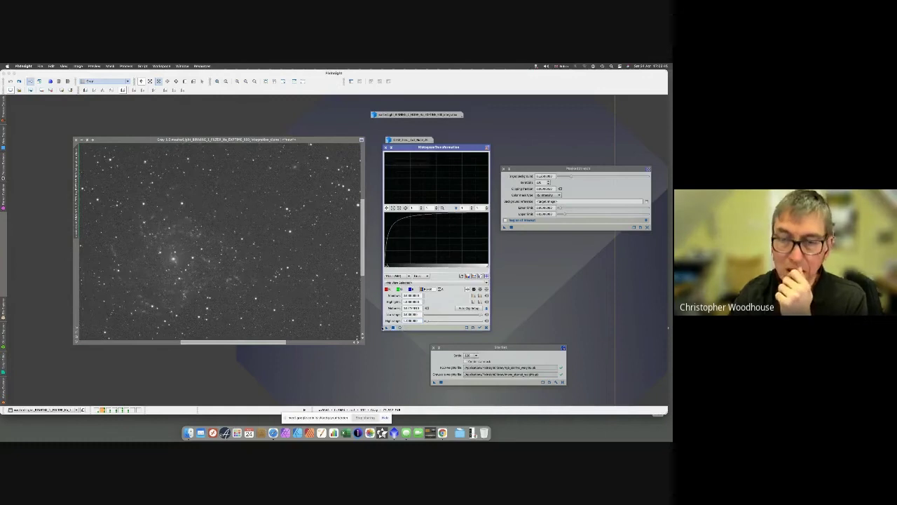
left_click(325, 309)
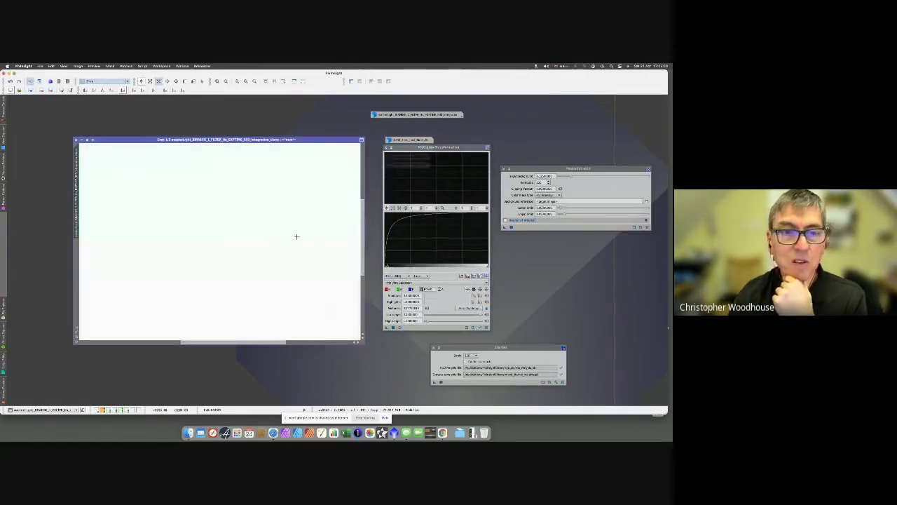
left_click(42, 90)
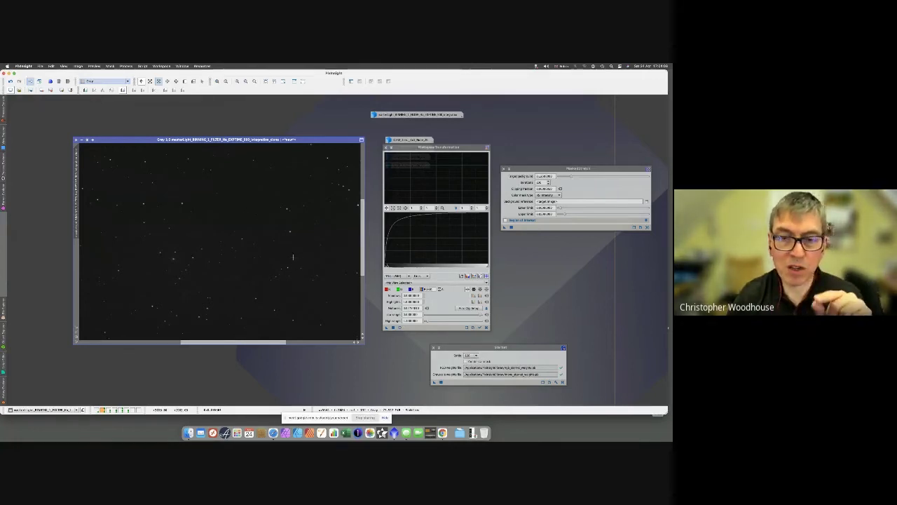
left_click_drag(265, 343, 331, 343)
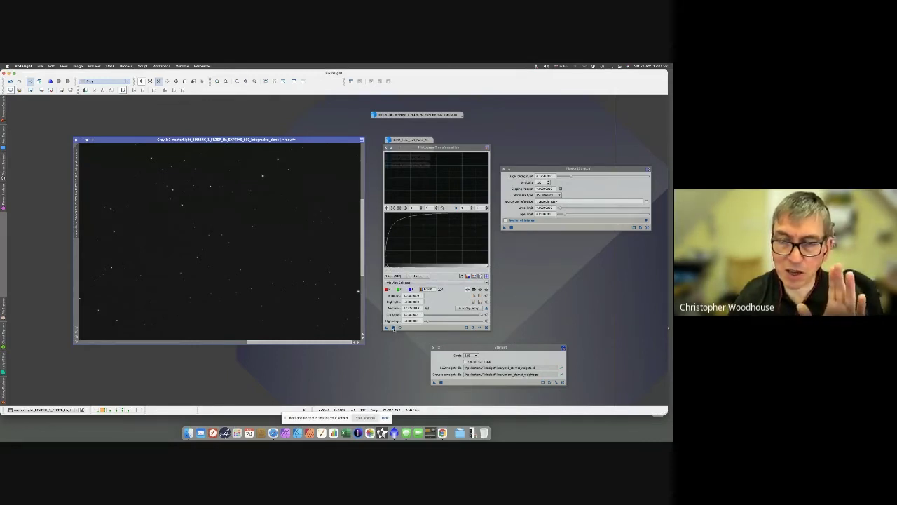
left_click(486, 327)
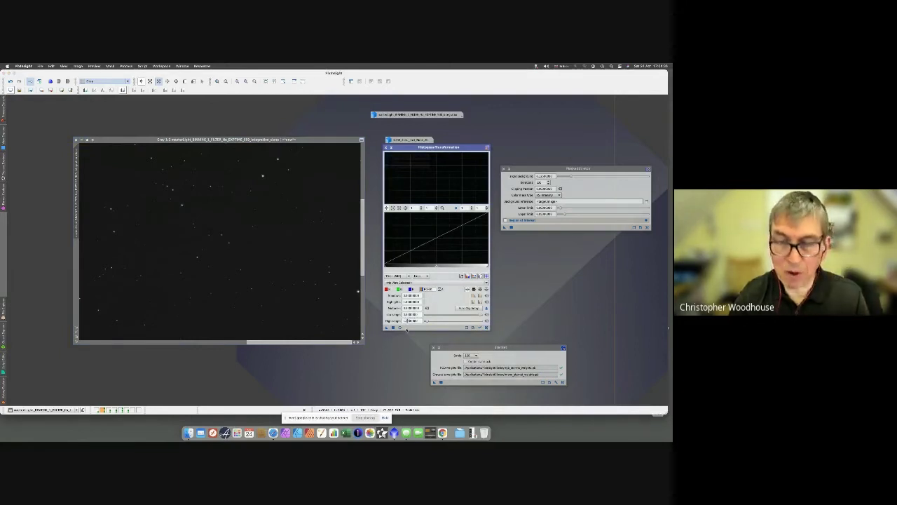
- Save the current HistogramTransformation instance as a process icon on the workspace, rename it, and place it above the MaskedStretch dialog
left_click_drag(385, 332, 386, 350)
double_click(398, 347)
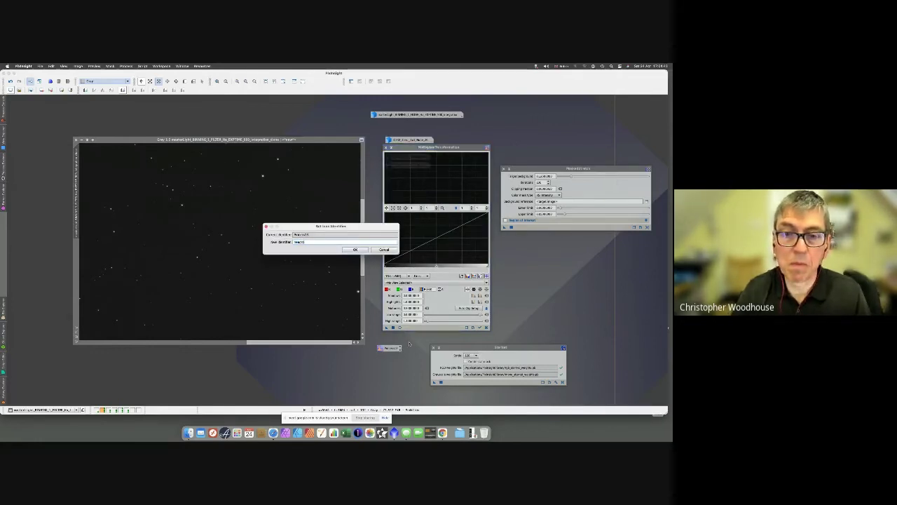
key("Return")
left_click_drag(390, 348, 567, 111)
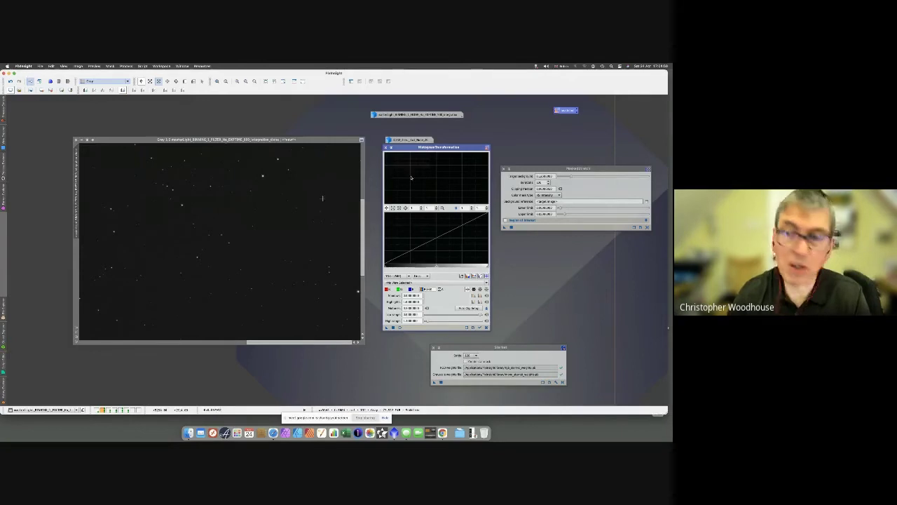
- Open LocalHistogramEqualization for the clone image and place its dialog below MaskedStretch
left_click(272, 187)
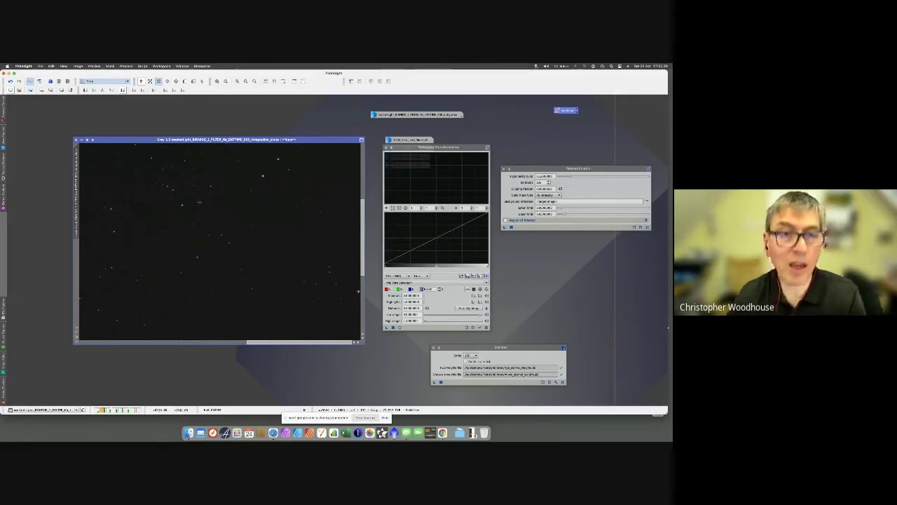
left_click(126, 66)
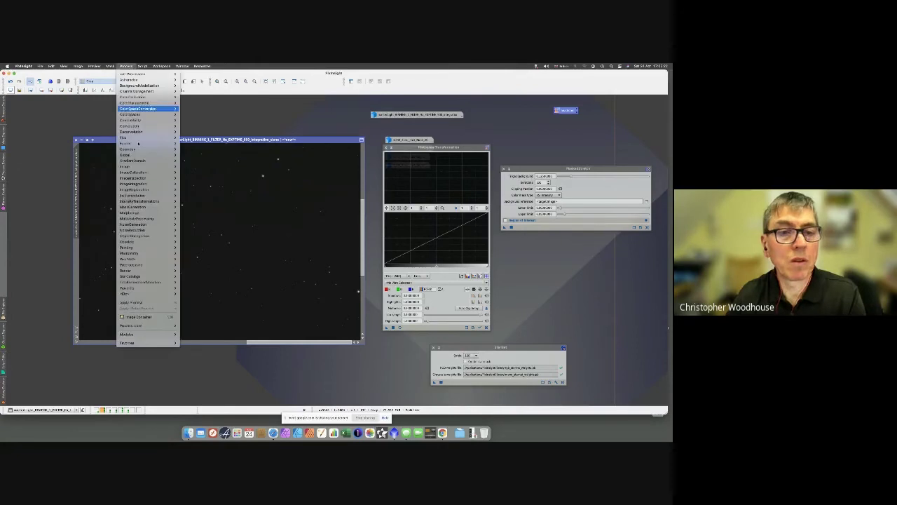
mouse_move(147, 202)
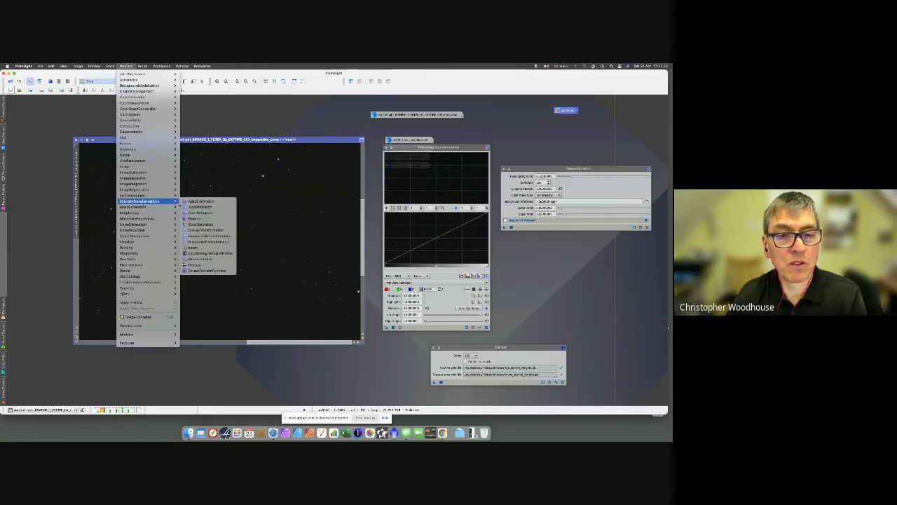
left_click(210, 253)
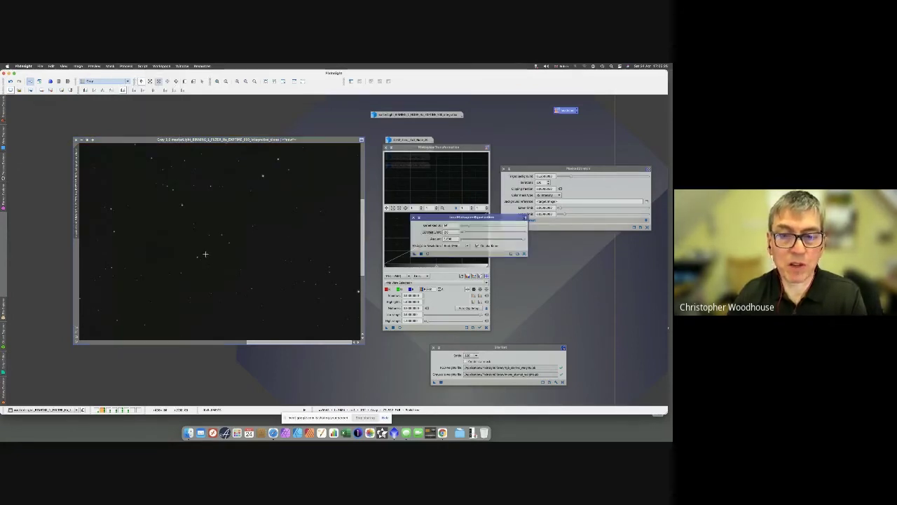
left_click_drag(432, 218, 393, 299)
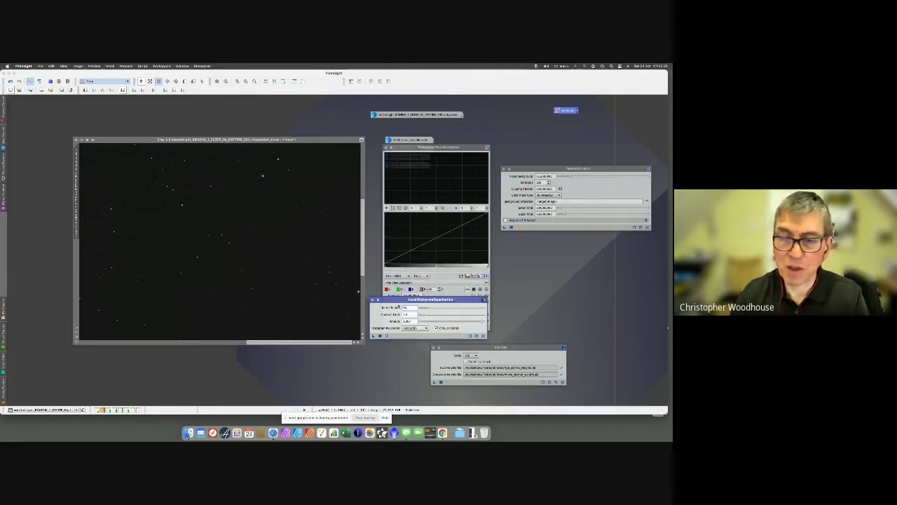
left_click_drag(395, 300, 540, 263)
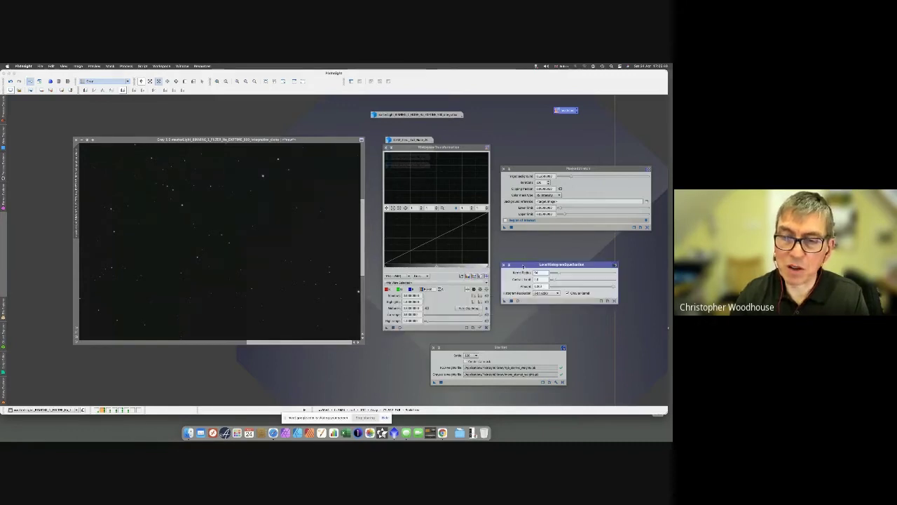
- Try to apply HistogramTransformation to the clone image again
left_click(401, 297)
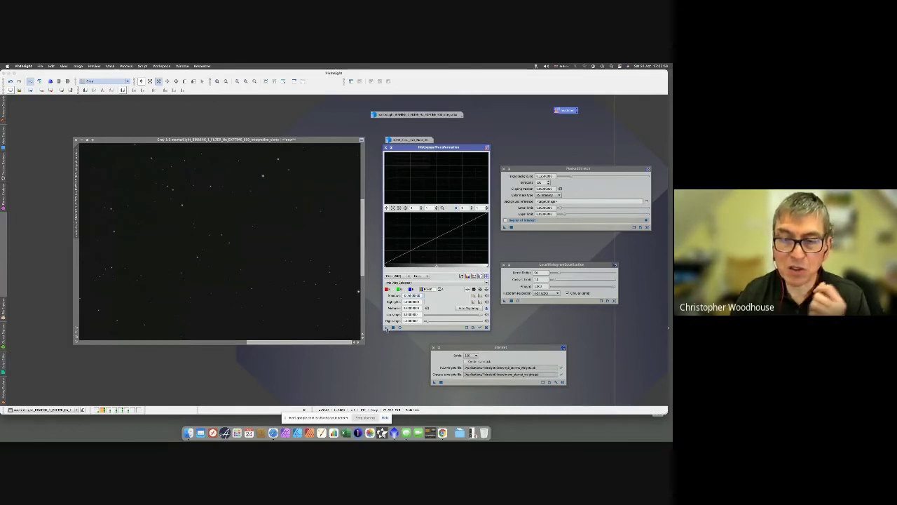
left_click(387, 329)
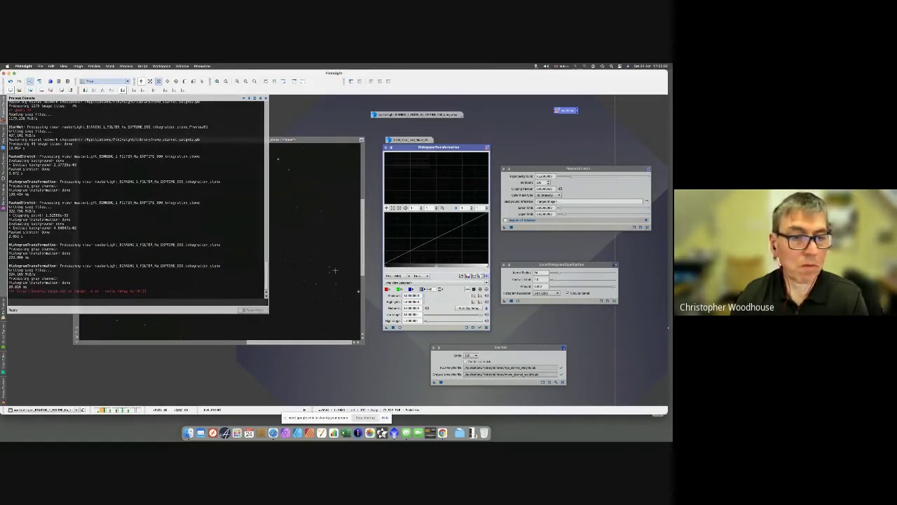
left_click_drag(386, 328, 357, 327)
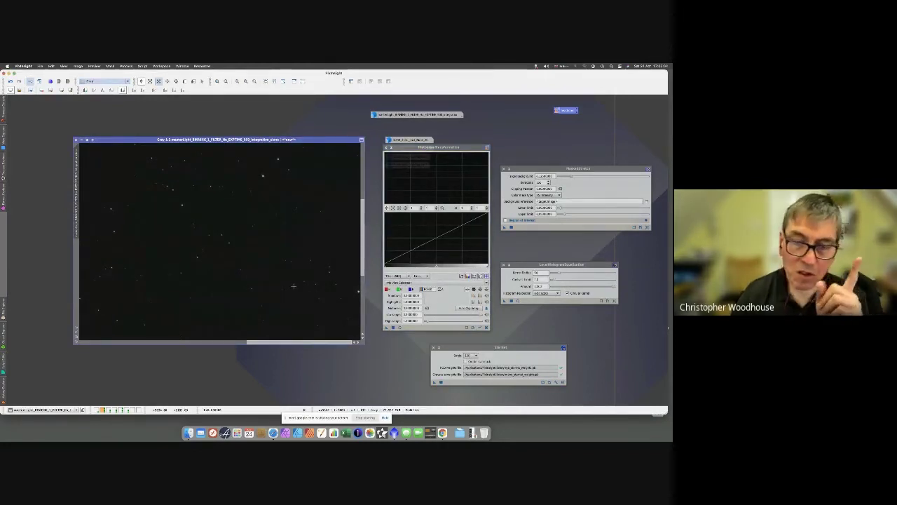
- Start a real-time preview of LocalHistogramEqualization on the clone, collapse HistogramTransformation, and keep the equalization dialog expanded beside the preview
left_click_drag(515, 265, 391, 253)
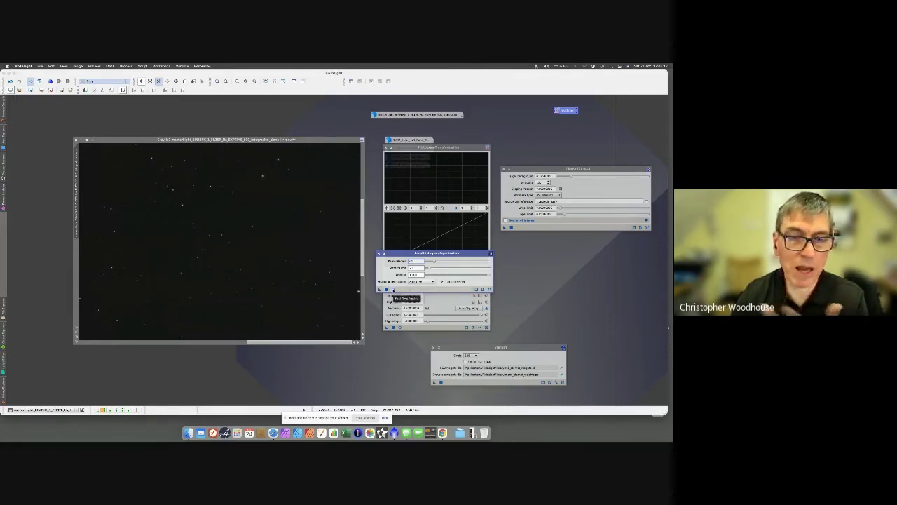
left_click(393, 290)
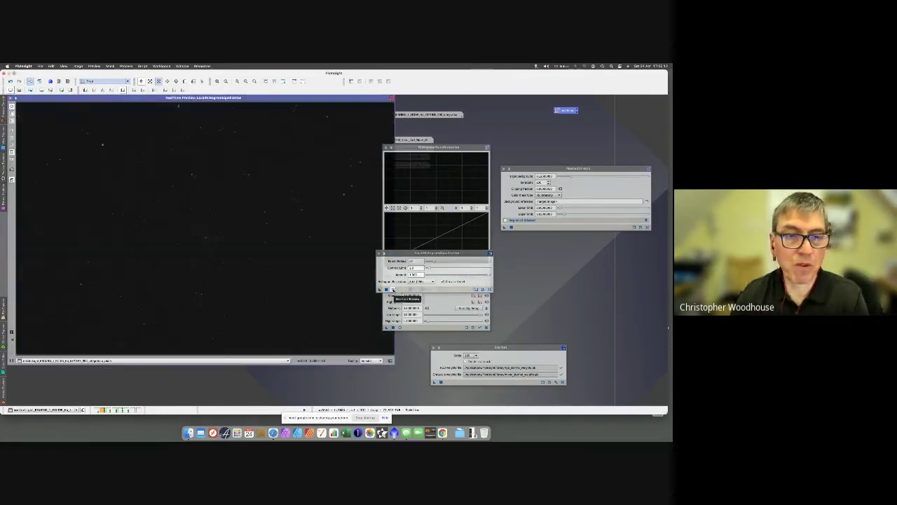
left_click_drag(405, 253, 464, 250)
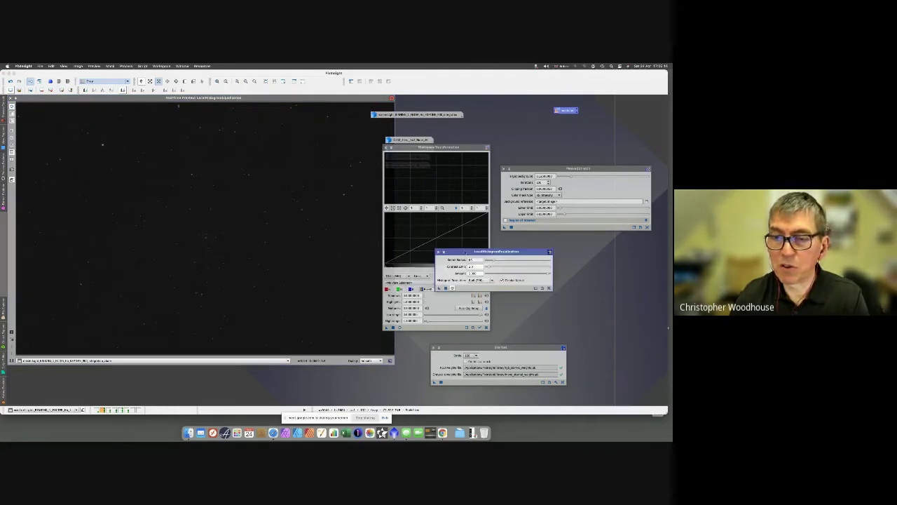
left_click_drag(436, 147, 477, 143)
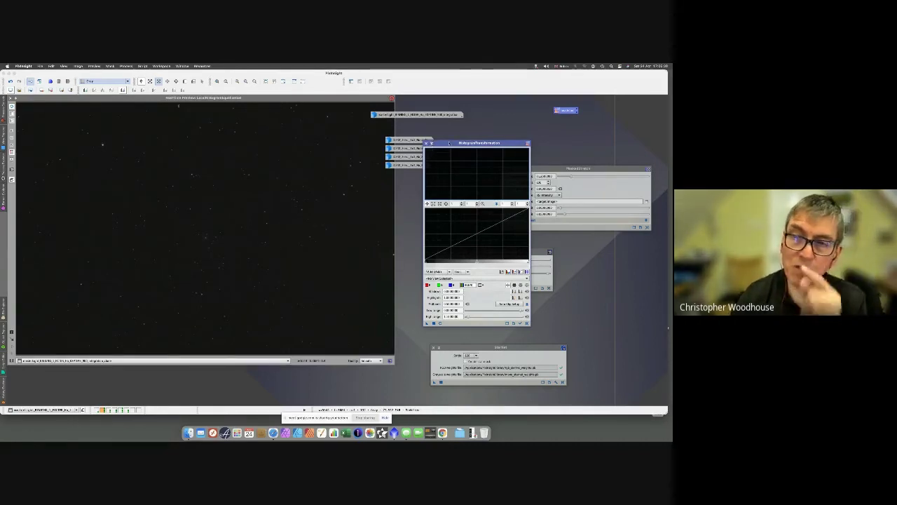
double_click(462, 143)
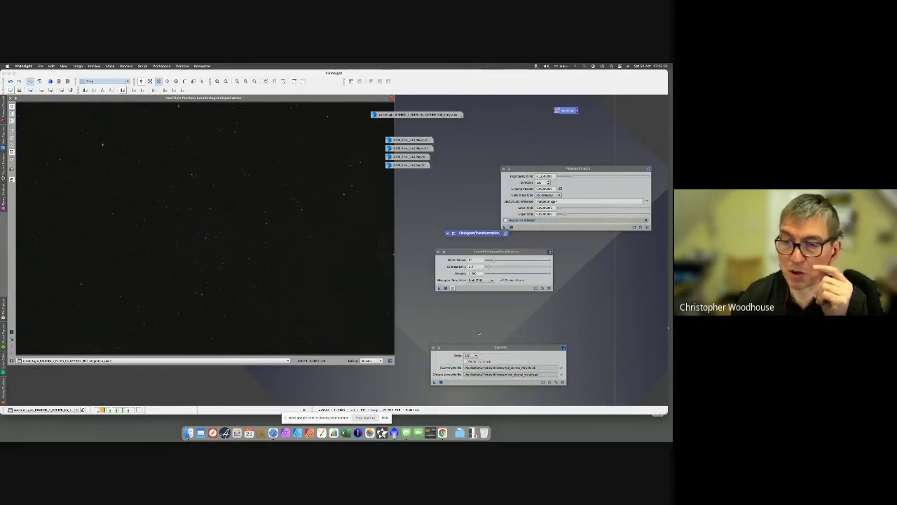
double_click(475, 250)
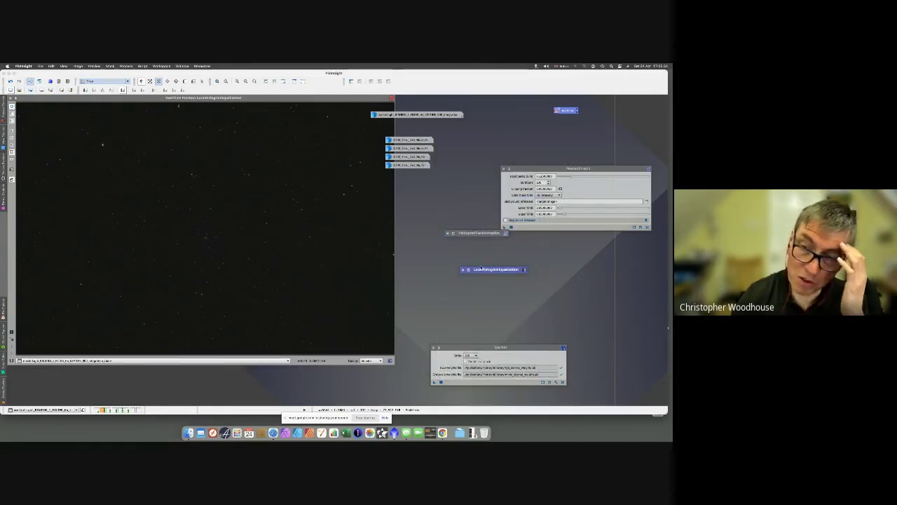
double_click(482, 271)
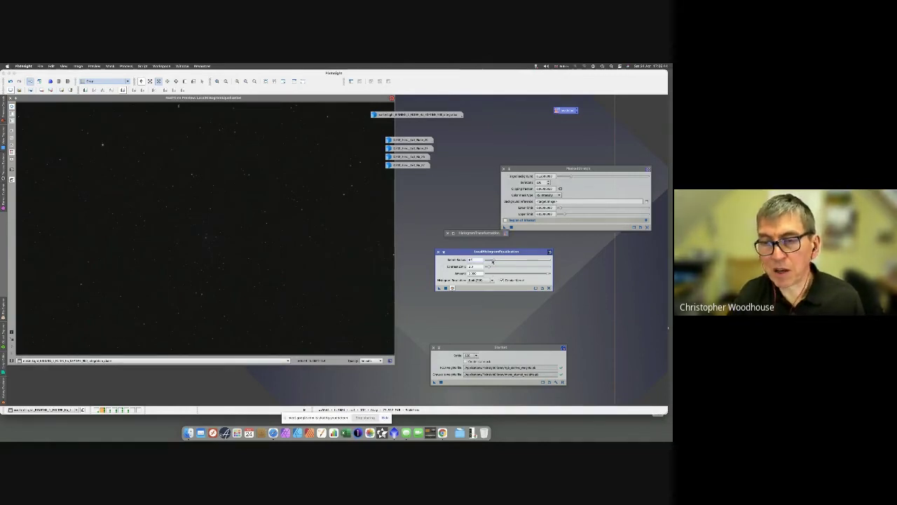
- Tune the LocalHistogramEqualization preview with a small kernel radius, a higher histogram resolution and an amount of about 0.4
left_click_drag(494, 261, 522, 260)
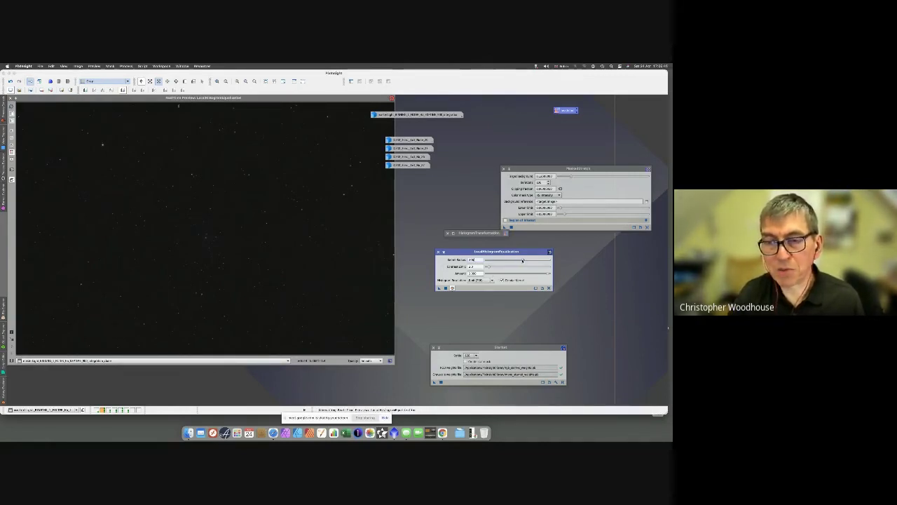
left_click(489, 280)
left_click(489, 288)
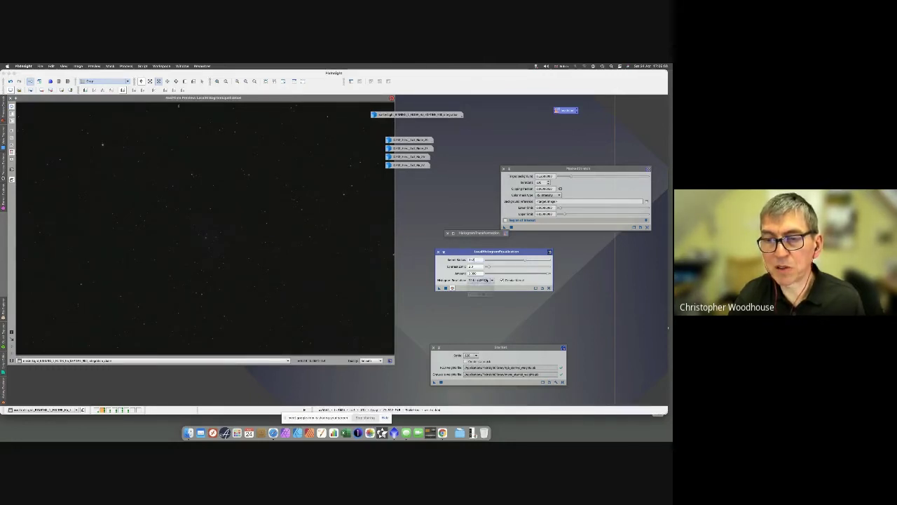
left_click_drag(547, 274, 516, 275)
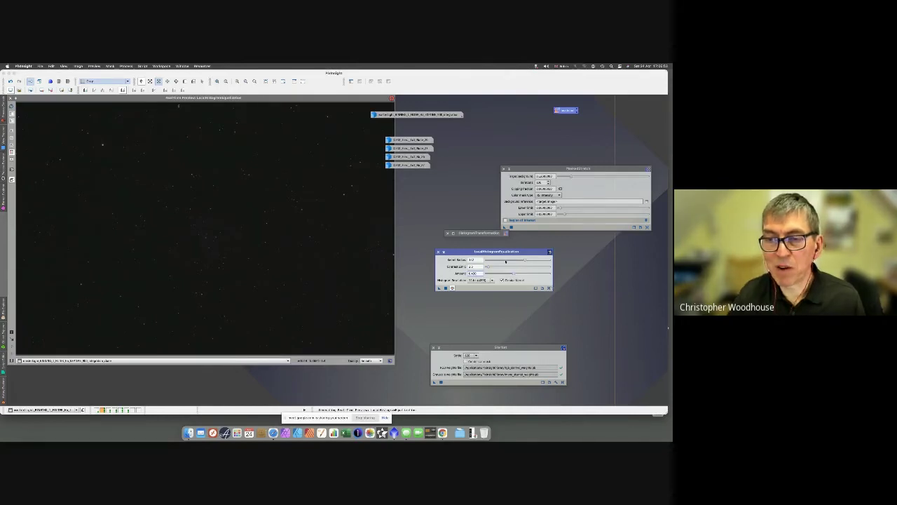
left_click(504, 262)
left_click(507, 261)
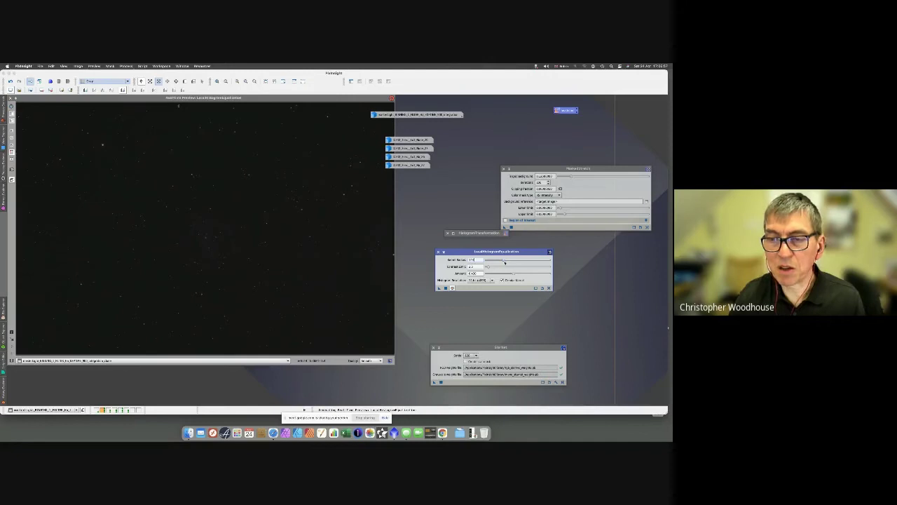
left_click_drag(497, 260, 492, 261)
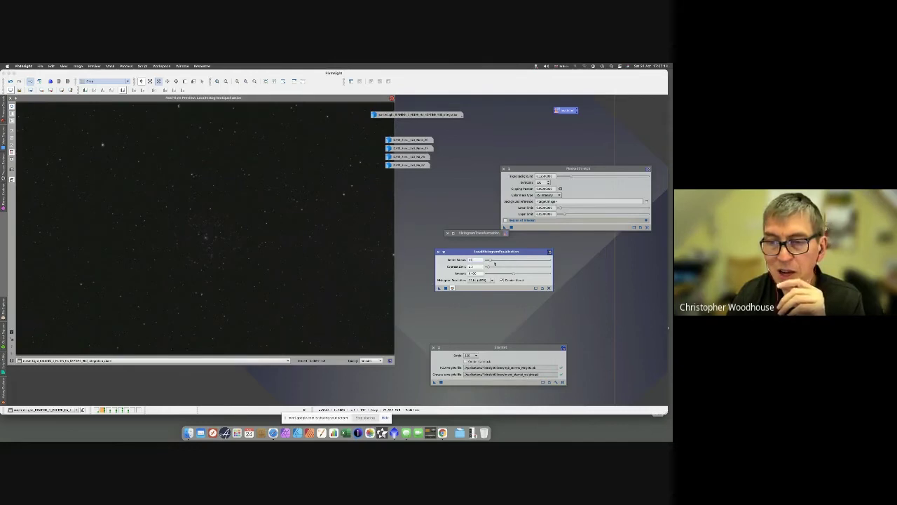
left_click(480, 280)
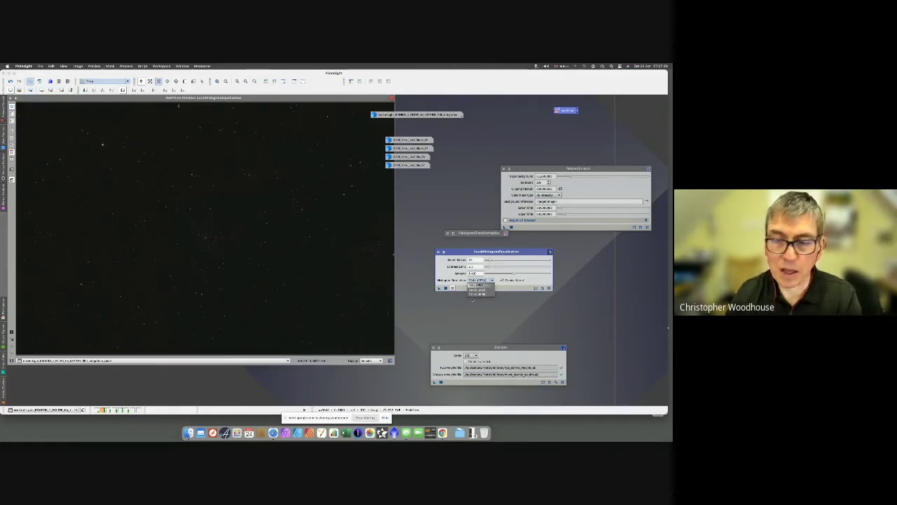
left_click(466, 328)
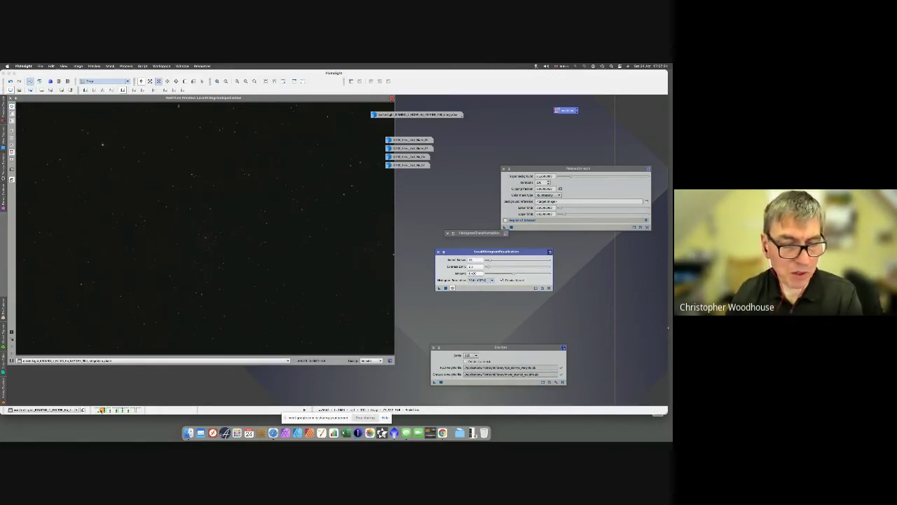
- Switch to the first workspace and rearrange its overlapping grayscale nebula images so that each one can be viewed
mouse_move(102, 410)
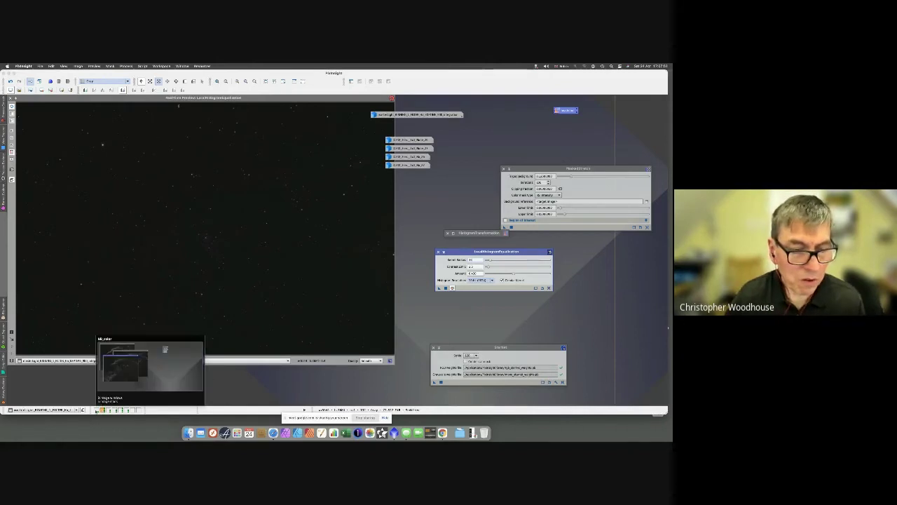
left_click(96, 411)
left_click(97, 410)
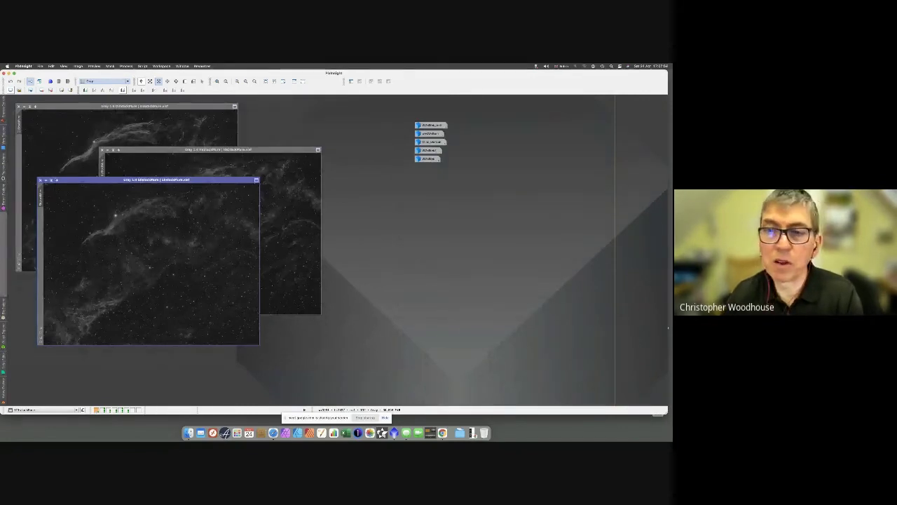
left_click_drag(102, 181, 397, 190)
left_click_drag(222, 150, 200, 184)
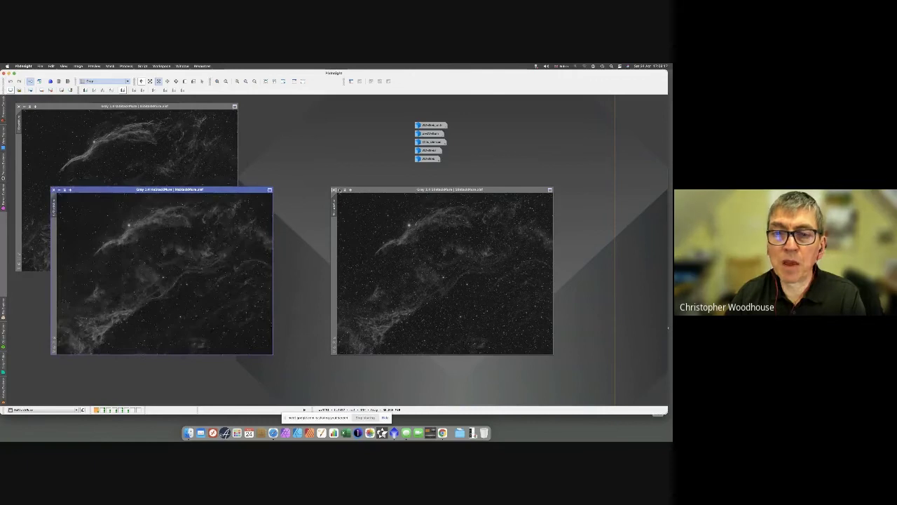
left_click_drag(368, 192, 167, 136)
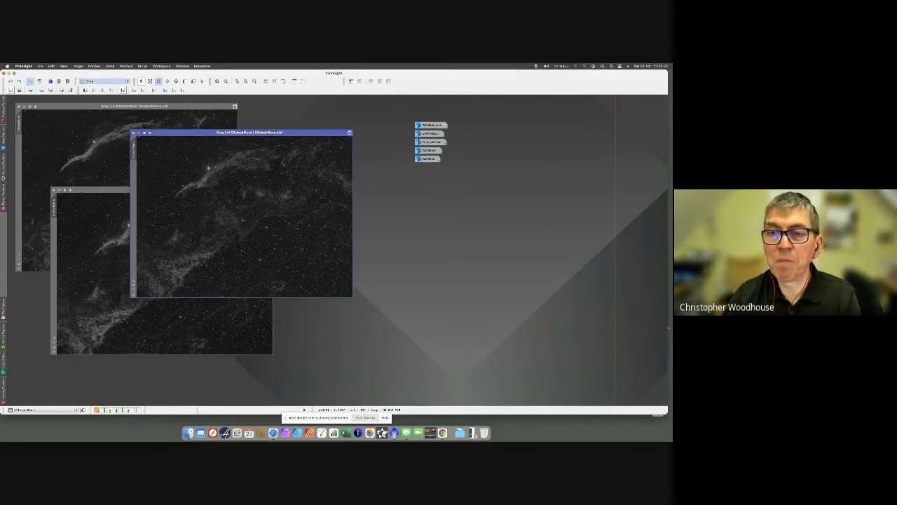
- Restore three minimized colour versions of the nebula and spread their windows out for comparison
mouse_move(429, 141)
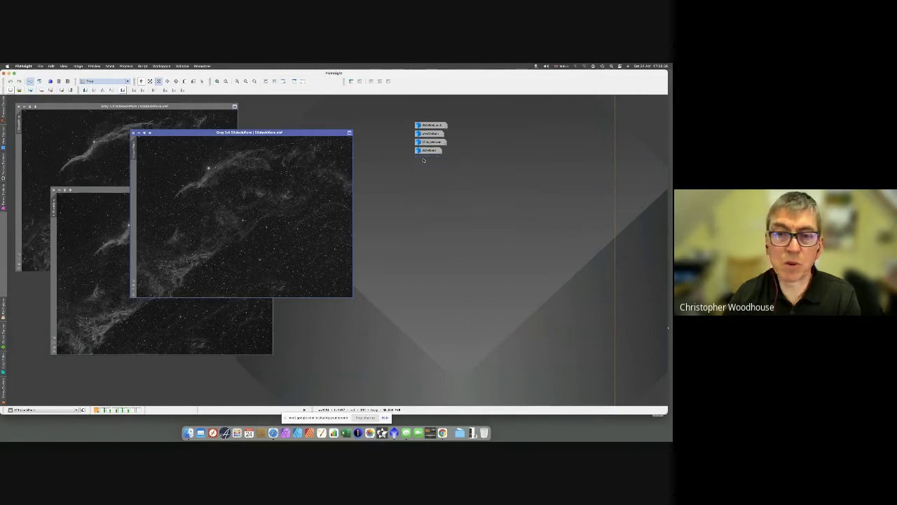
double_click(427, 150)
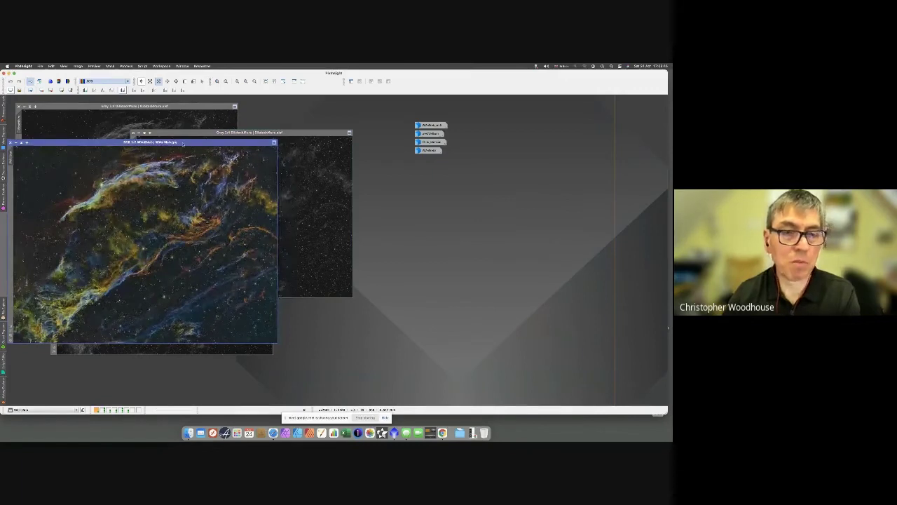
left_click_drag(183, 143, 471, 185)
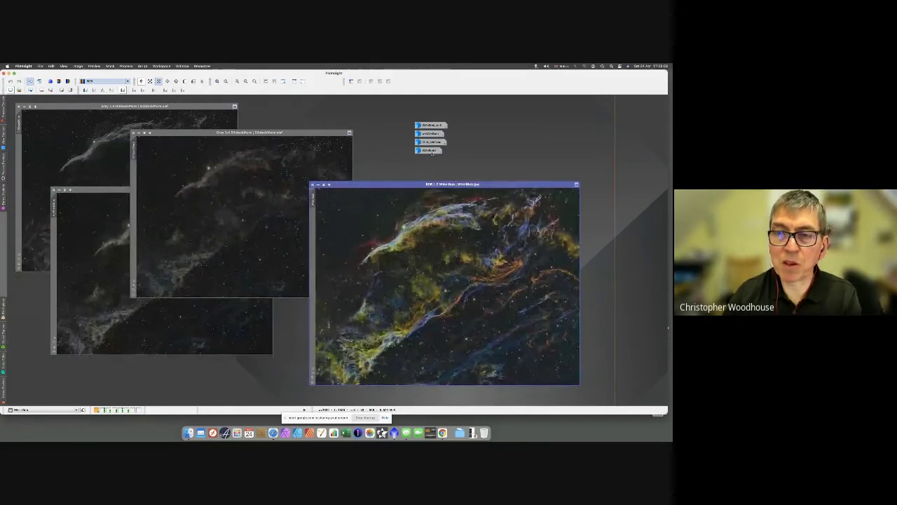
double_click(430, 151)
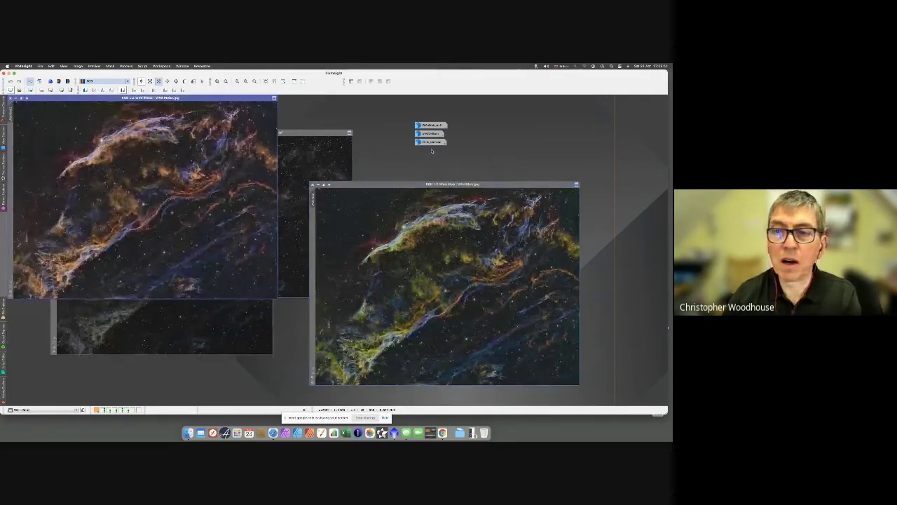
double_click(431, 142)
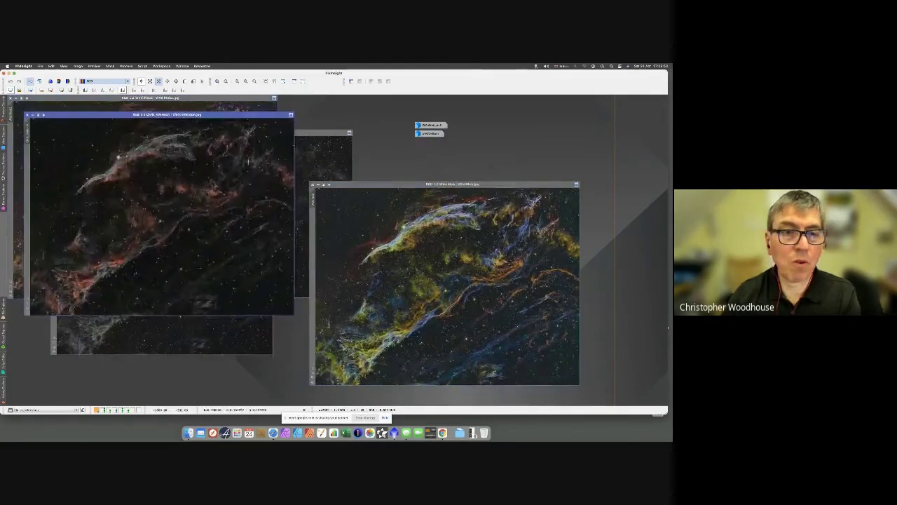
left_click_drag(248, 159, 302, 174)
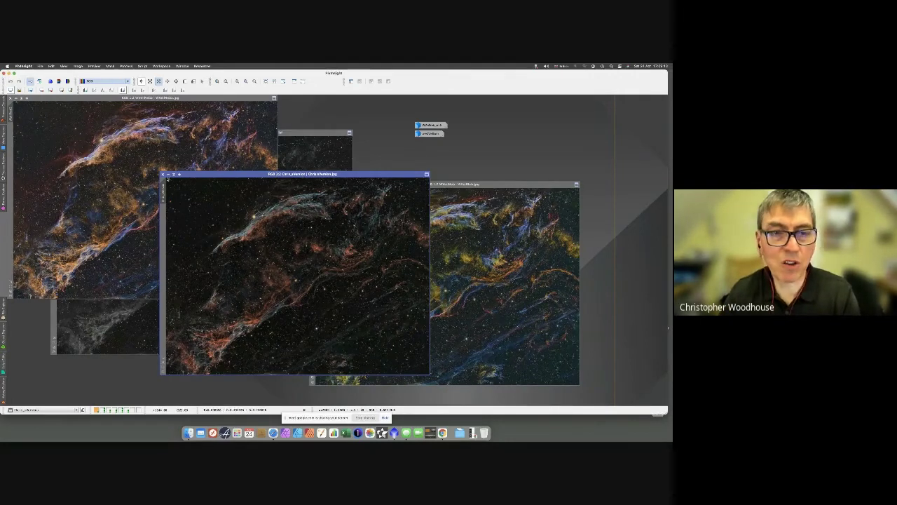
- Minimize the darkest, red-toned colour version of the nebula and open the SHO-AIP script with its dialog clear of the console
left_click(180, 175)
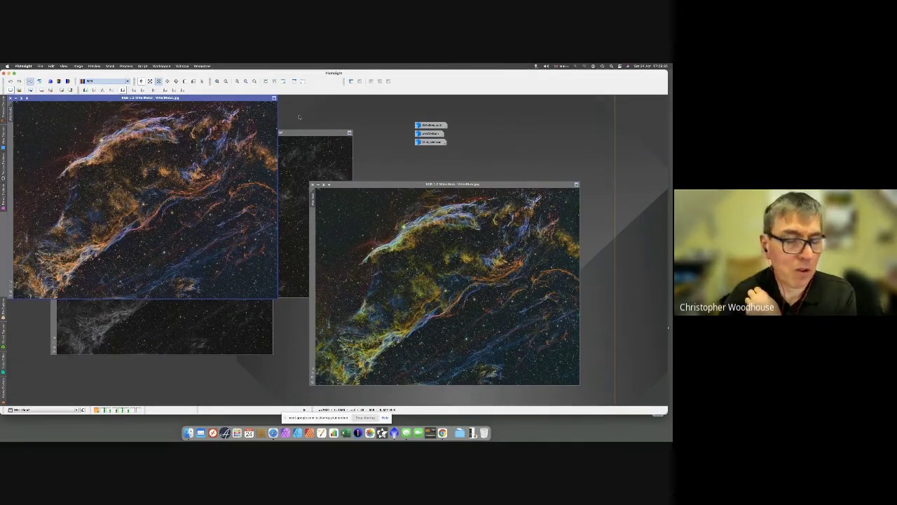
left_click(142, 67)
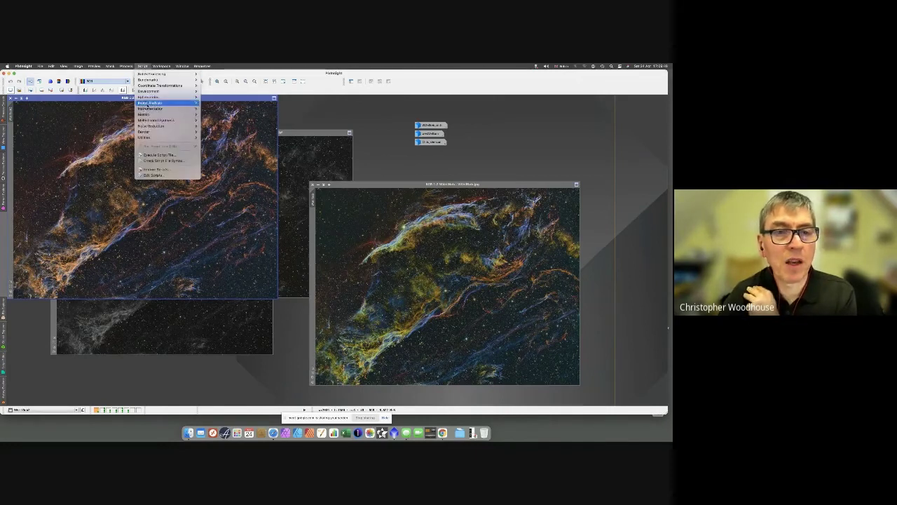
mouse_move(168, 120)
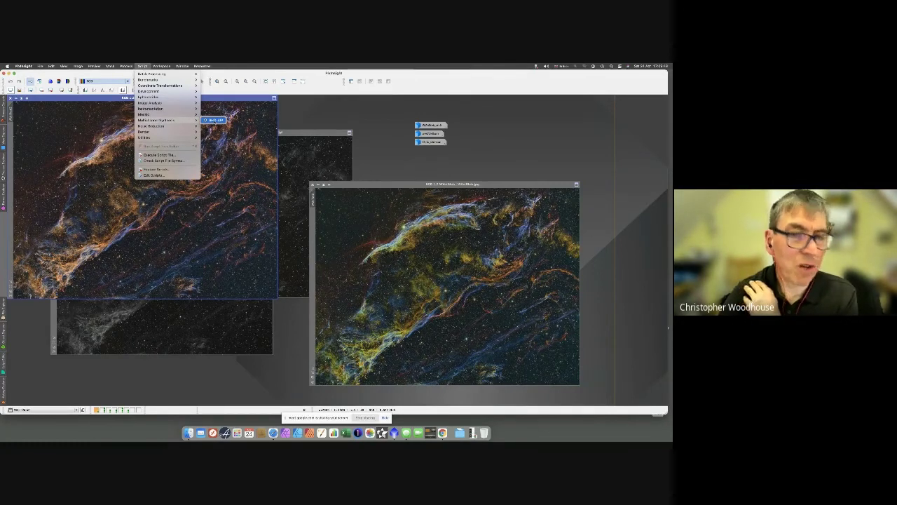
left_click(215, 120)
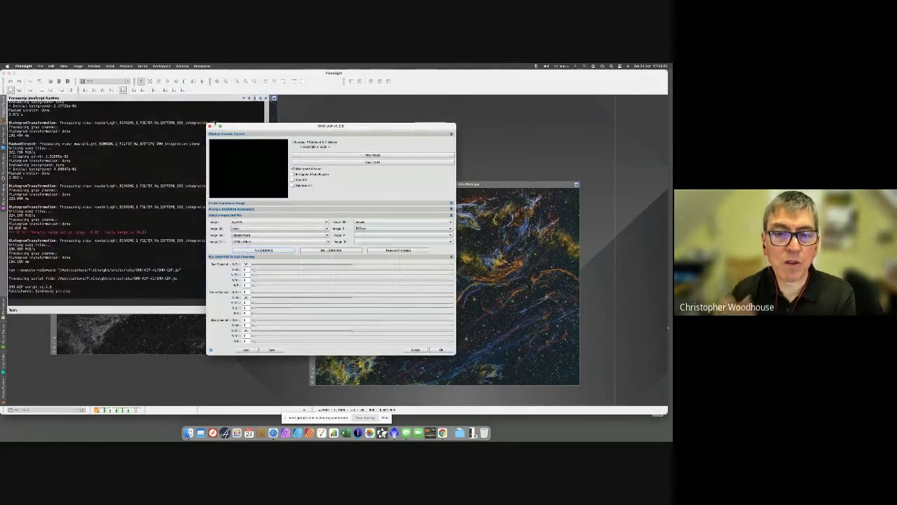
left_click_drag(242, 126, 334, 121)
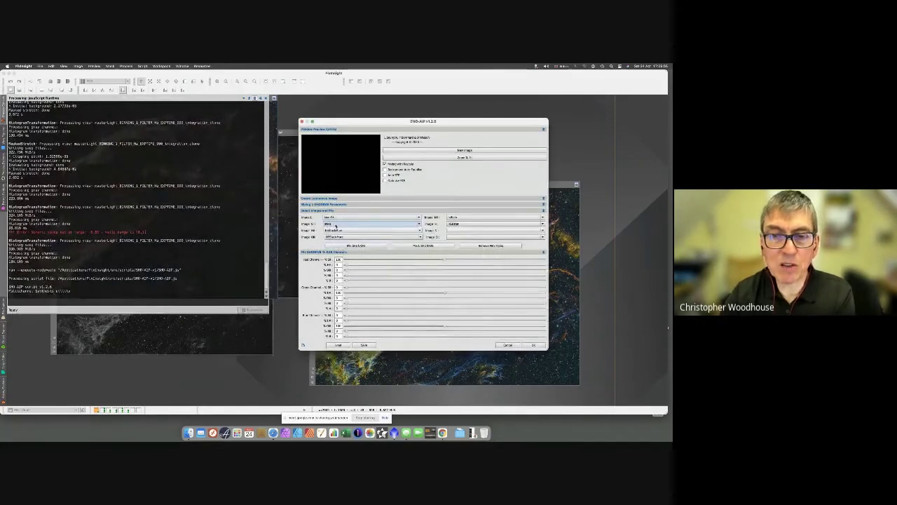
- Assign the SII stack as the SII source in SHO-AIP and review the image choices for the red and luminance sources
left_click(337, 224)
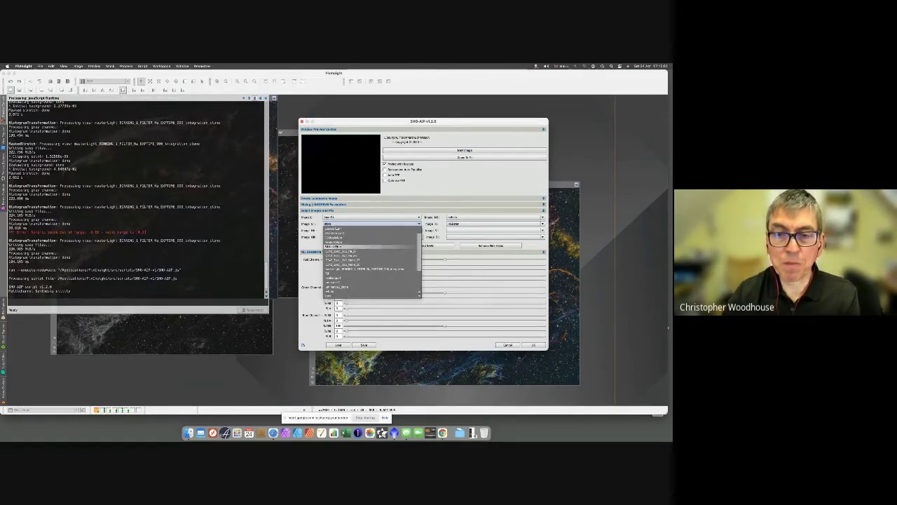
left_click(354, 245)
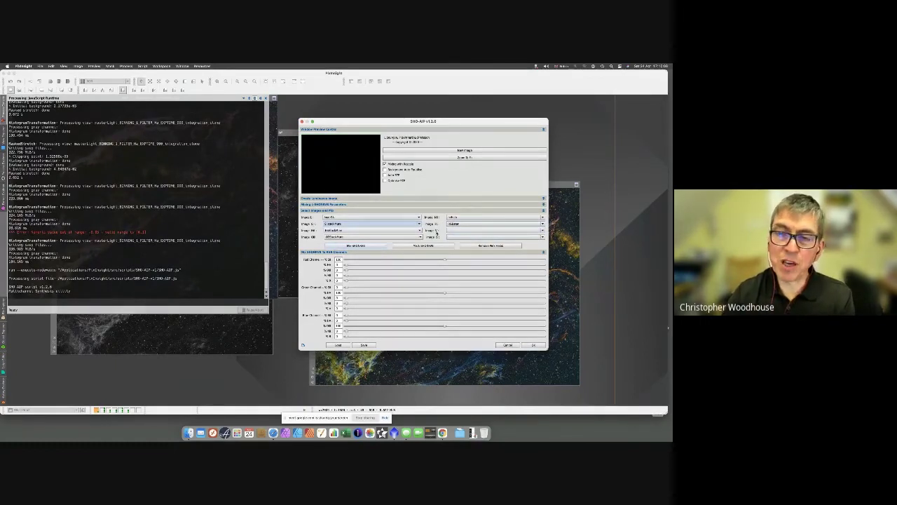
left_click(453, 224)
left_click(454, 225)
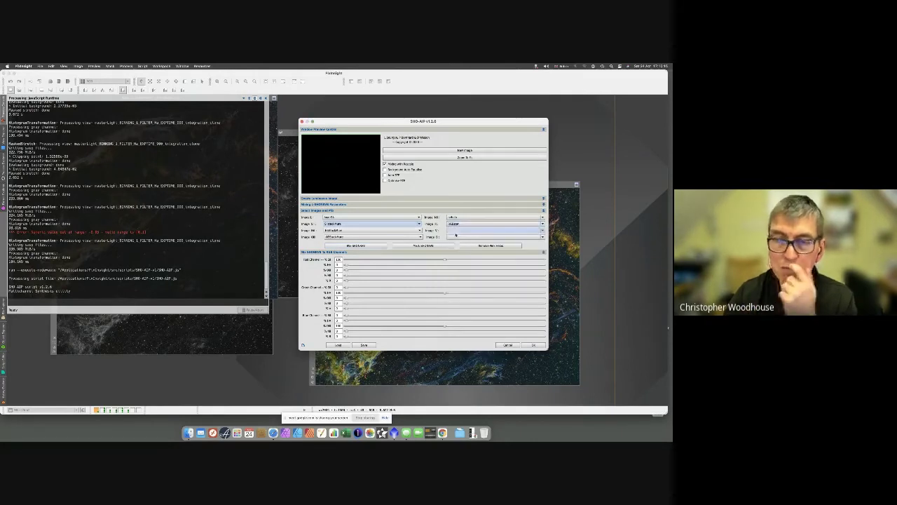
left_click(350, 218)
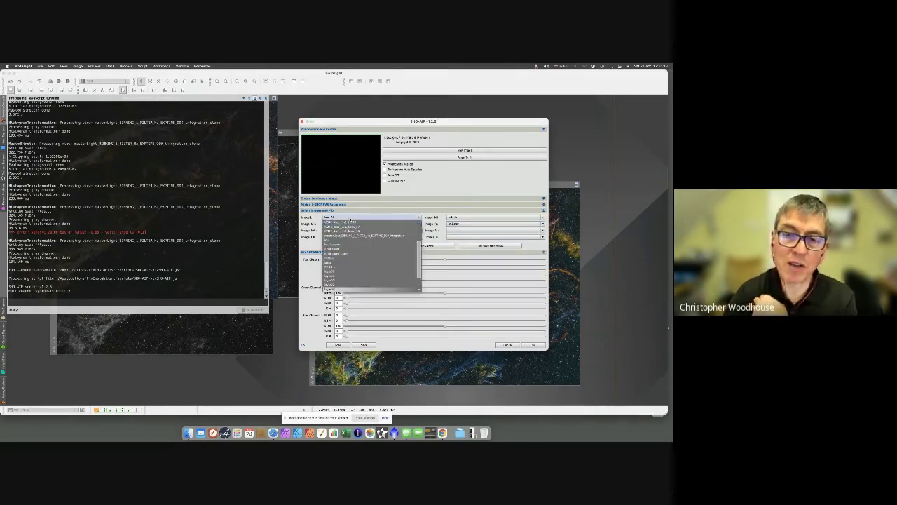
left_click(350, 218)
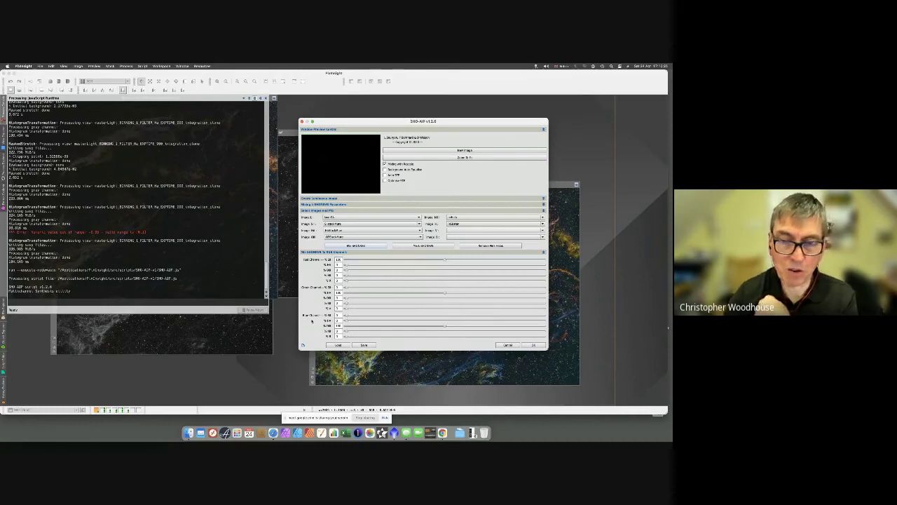
- Blend percentages of the SII, Ha and OIII images into the red, green and blue channels, and close SHO-AIP
left_click_drag(444, 326, 371, 298)
left_click(396, 295)
left_click_drag(445, 261, 418, 261)
left_click_drag(346, 266, 381, 266)
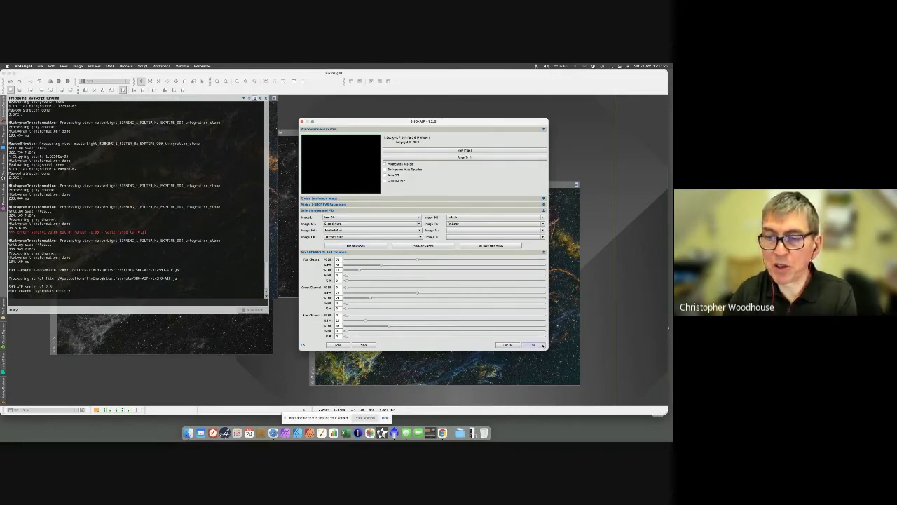
left_click(534, 345)
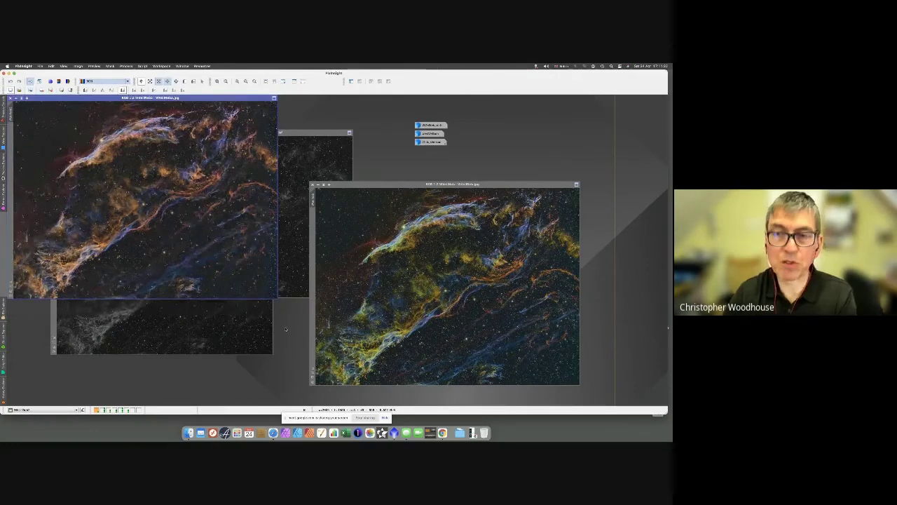
- Reopen SHO-AIP and try to load the saved channel-mix settings file from the parent of the calibration folder
left_click(143, 66)
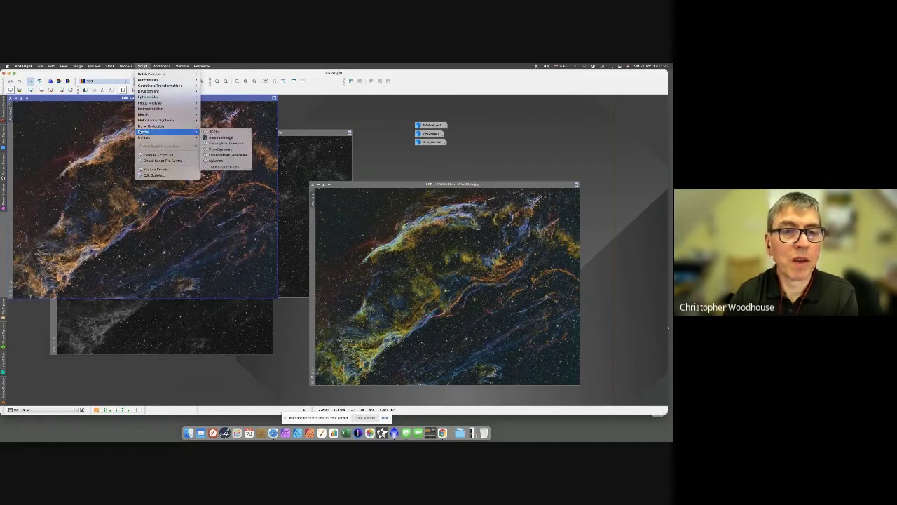
mouse_move(175, 120)
left_click(214, 120)
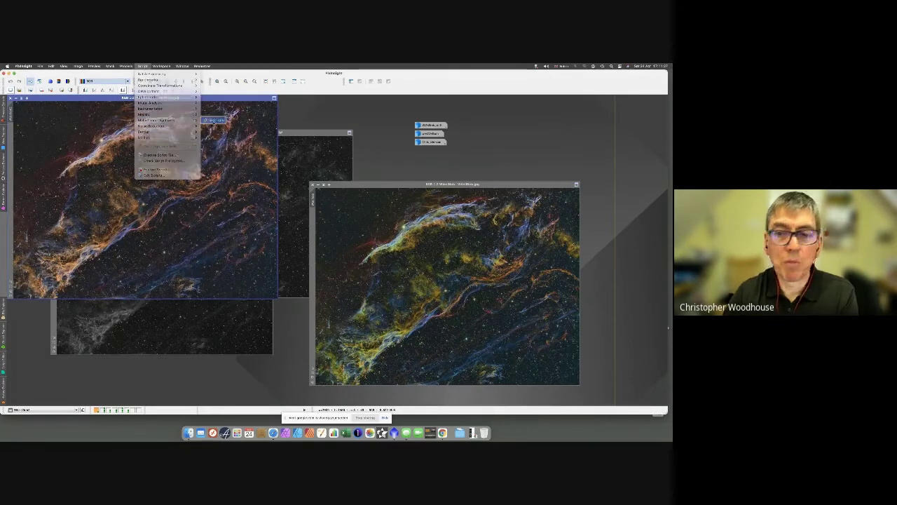
left_click_drag(296, 129, 412, 124)
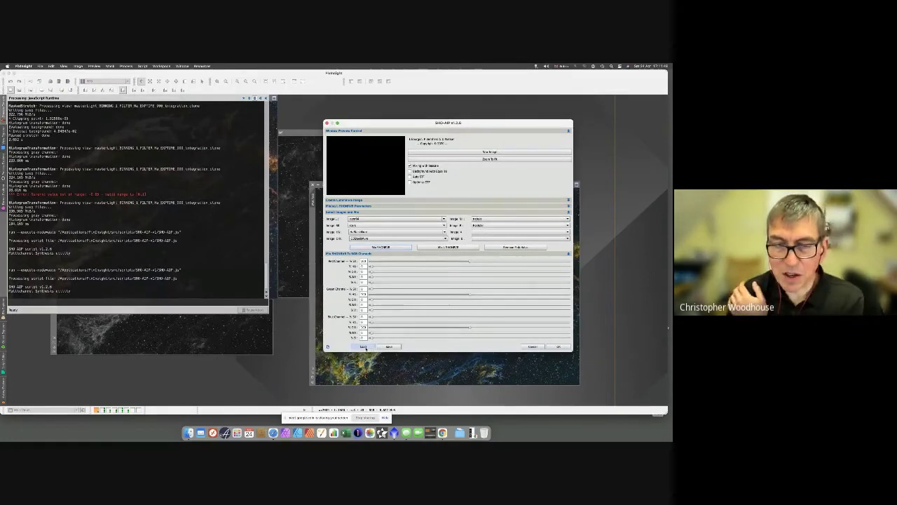
left_click(363, 346)
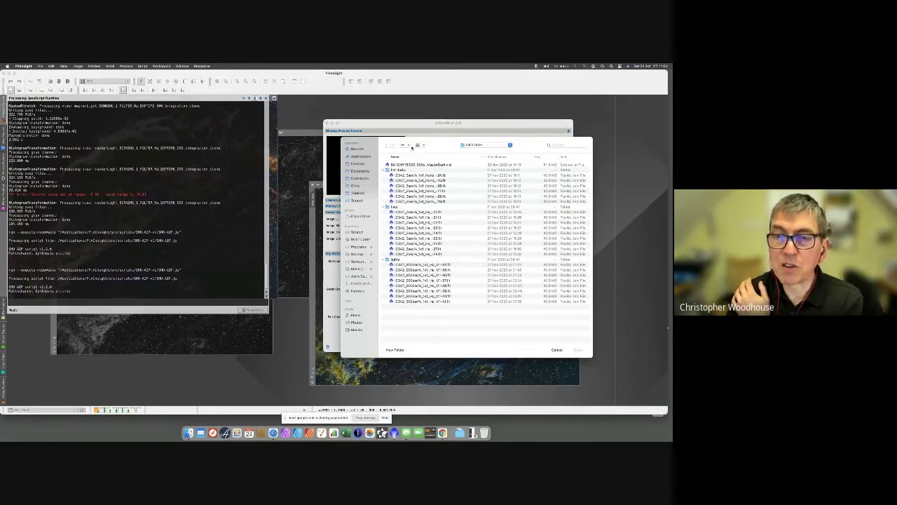
left_click(477, 145)
left_click(477, 154)
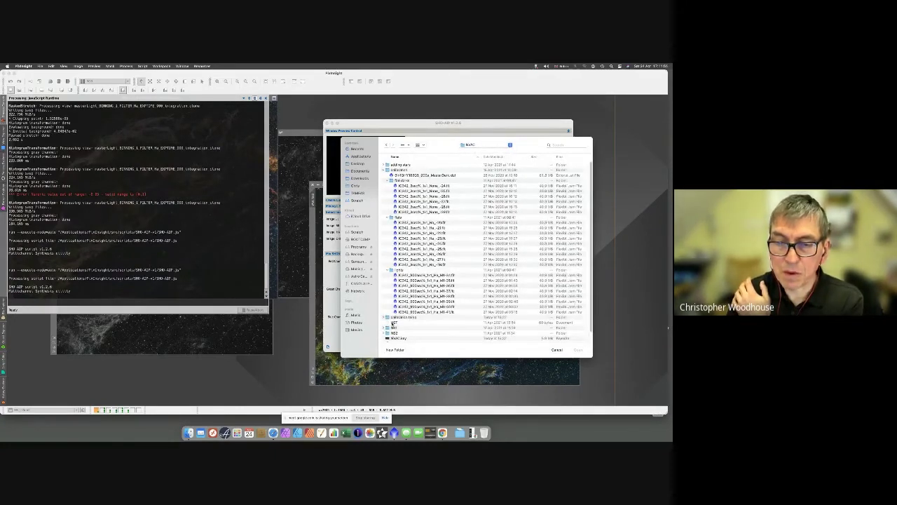
left_click(393, 322)
left_click(581, 350)
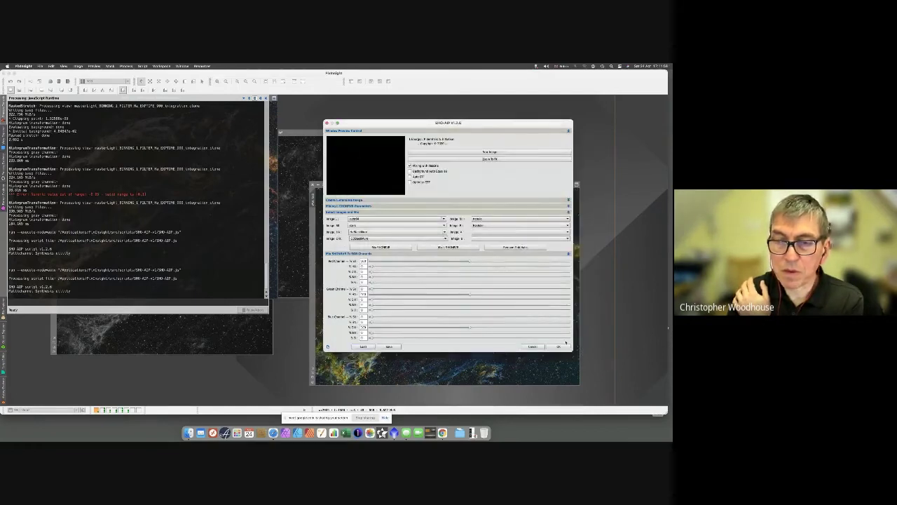
left_click(363, 347)
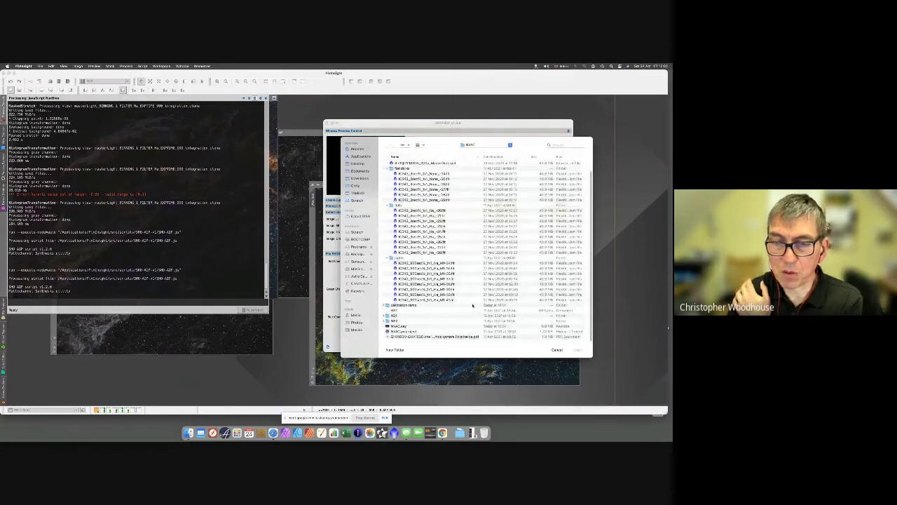
scroll(472, 306, "up", 2)
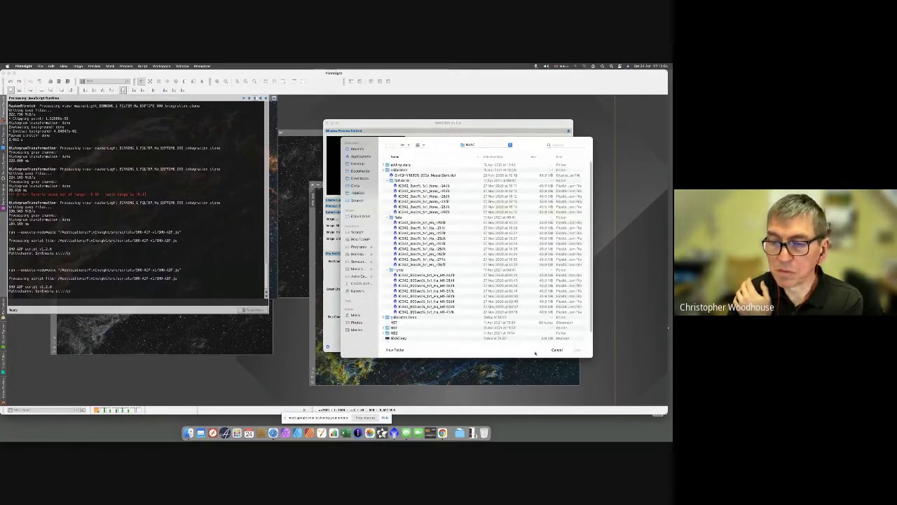
left_click(557, 350)
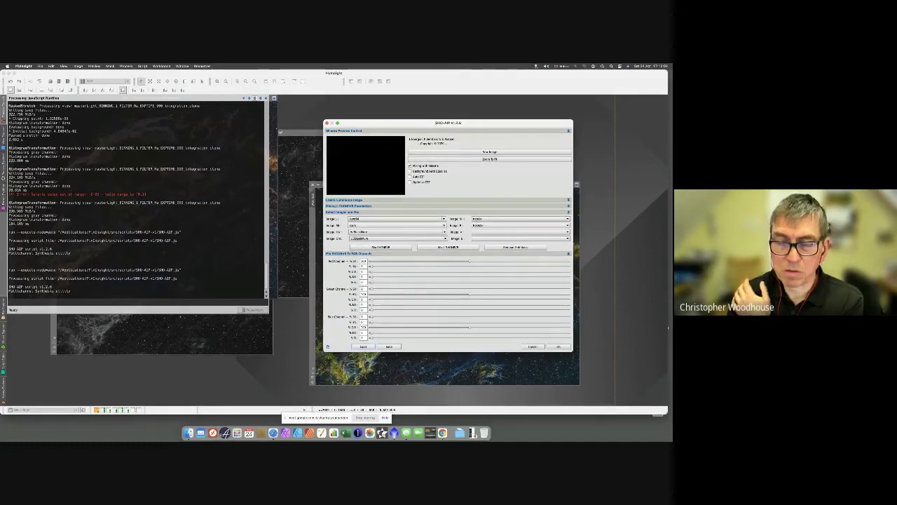
- Look through the narrowband data folders for saved mix settings, try loading them once more, and close SHO-AIP
left_click(363, 347)
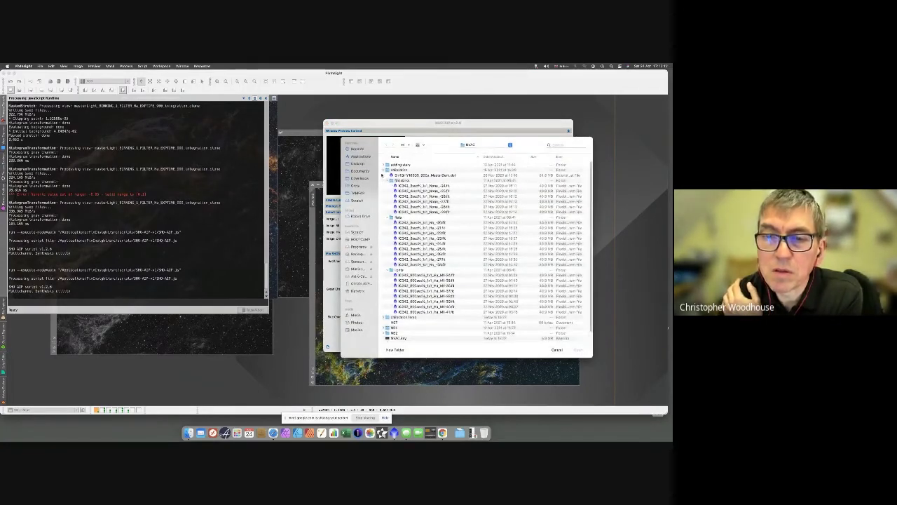
left_click(382, 174)
left_click(474, 145)
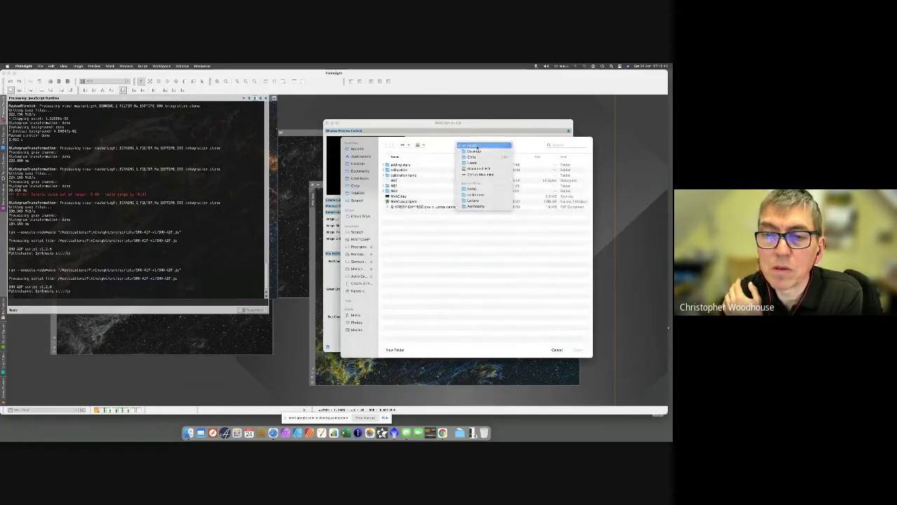
left_click(477, 146)
left_click(384, 185)
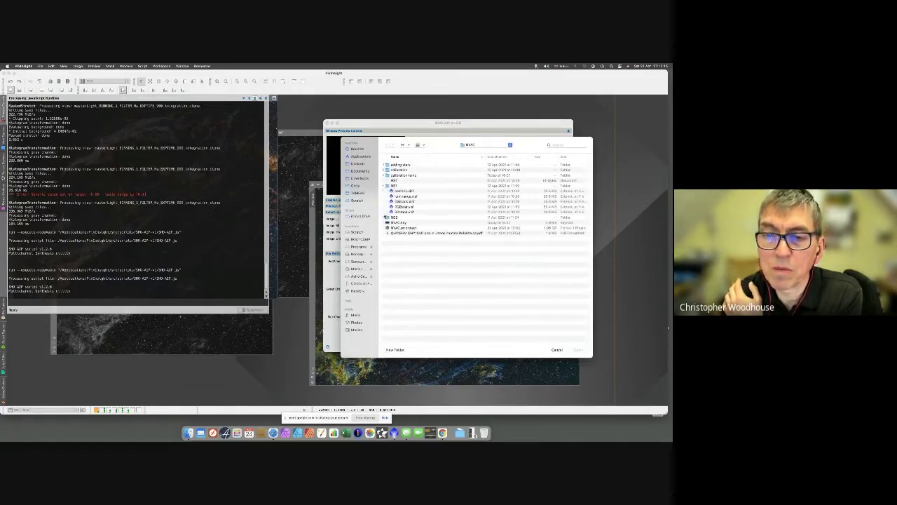
left_click(385, 217)
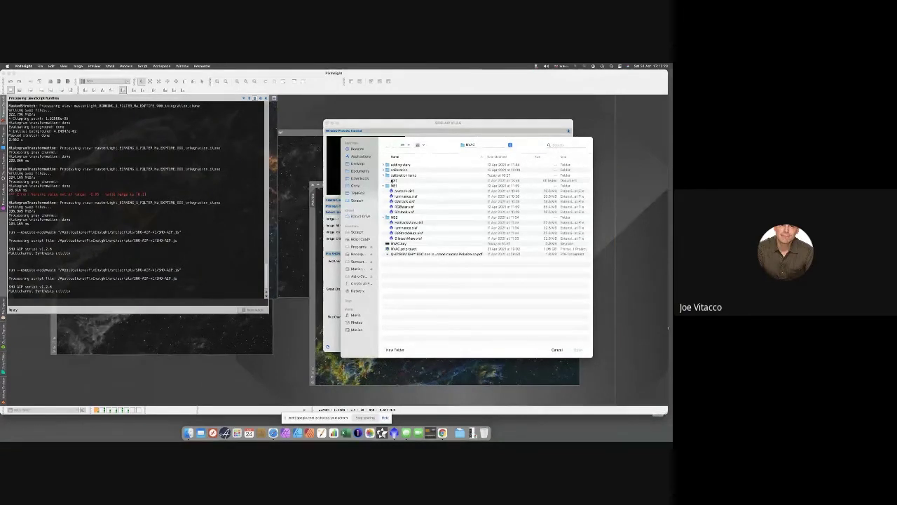
left_click(394, 185)
left_click(577, 349)
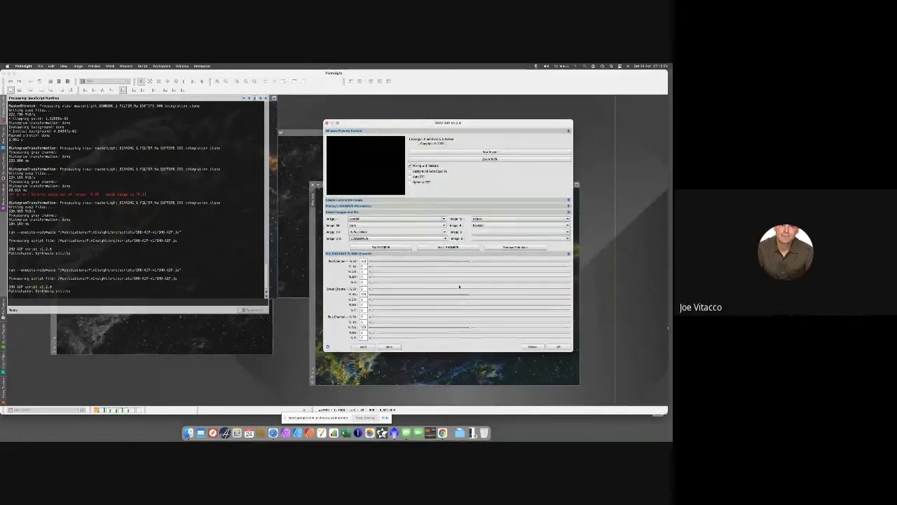
left_click(559, 347)
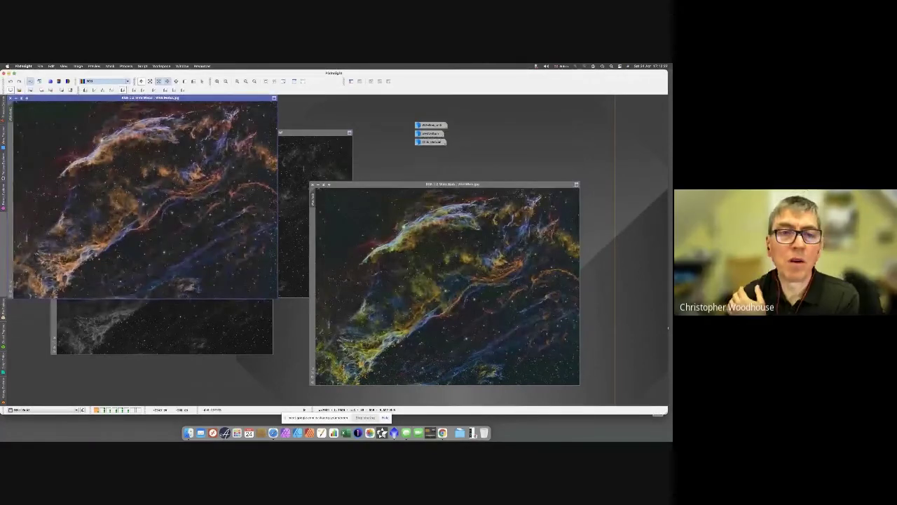
- Minimize the orange-and-blue colour version to uncover the grayscale masters, and open LinearFit with its dialog beside them
left_click(16, 99)
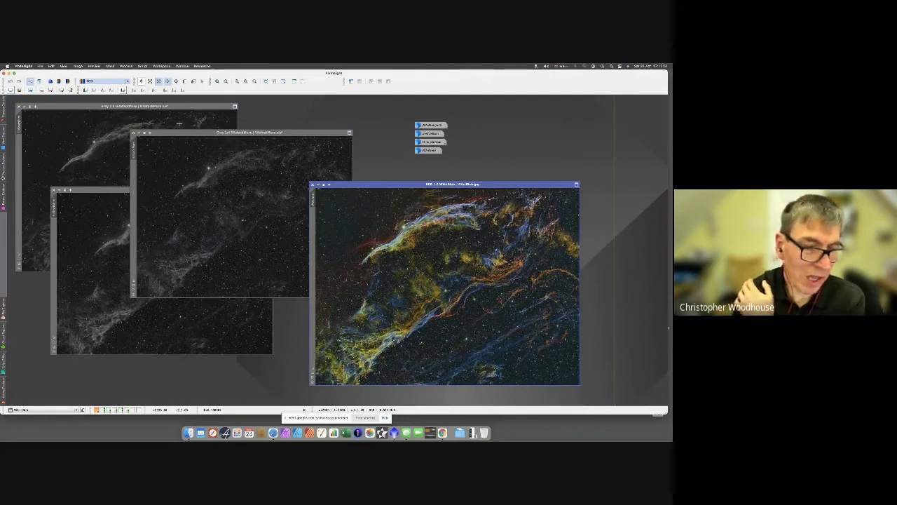
left_click(126, 66)
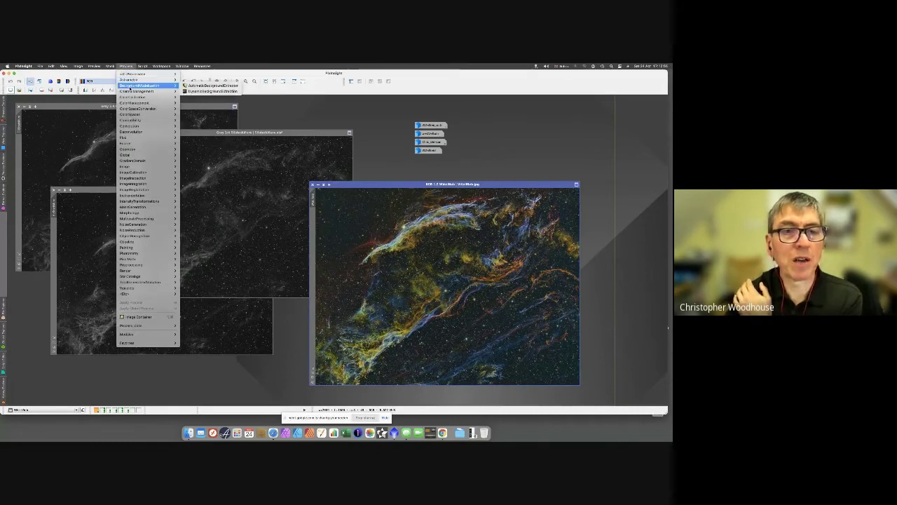
mouse_move(162, 97)
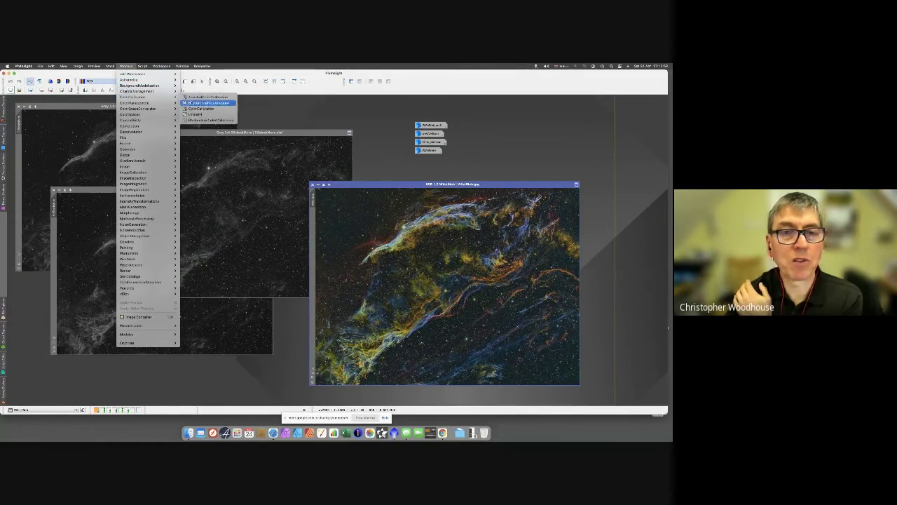
left_click(194, 114)
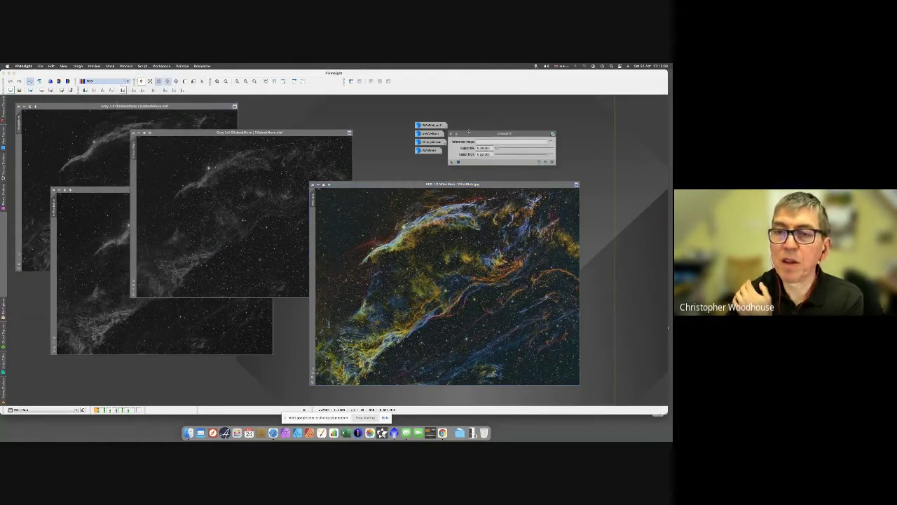
left_click_drag(368, 162, 366, 168)
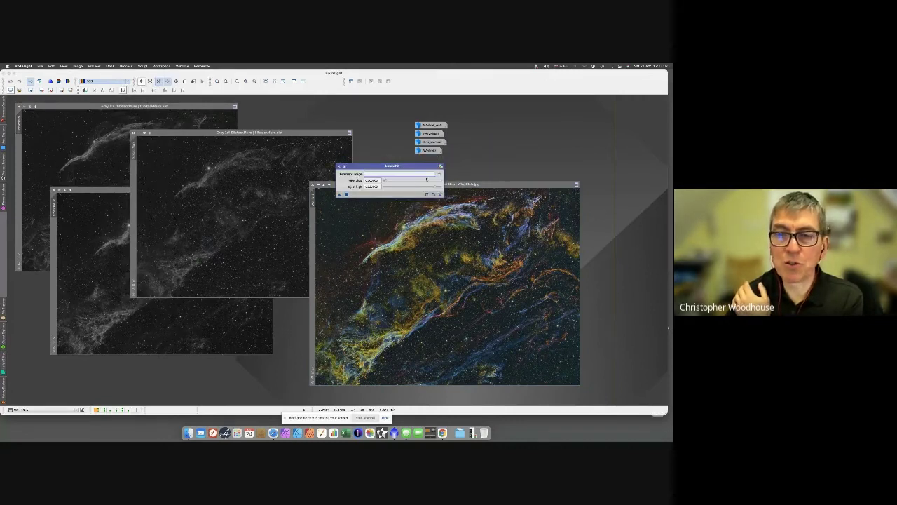
- Choose the Ha stack as the reference image for LinearFit
left_click(440, 174)
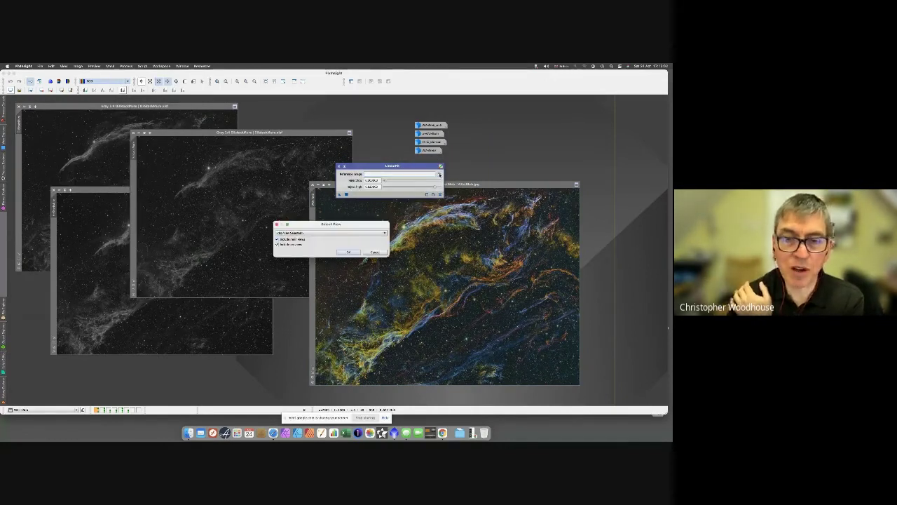
left_click(308, 232)
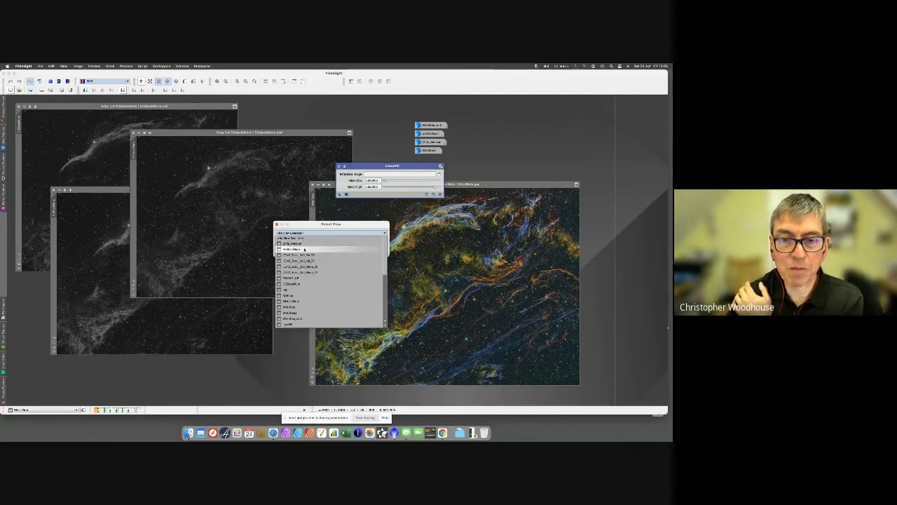
left_click(304, 250)
left_click(351, 252)
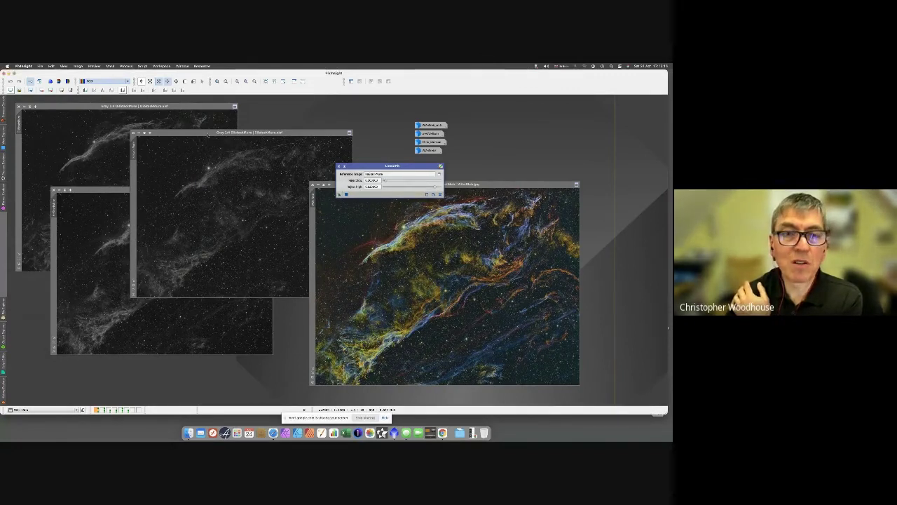
- Darken the front grayscale master using HistogramTransformation with the high range set to 4, and apply LinearFit to that master
left_click_drag(207, 135, 127, 137)
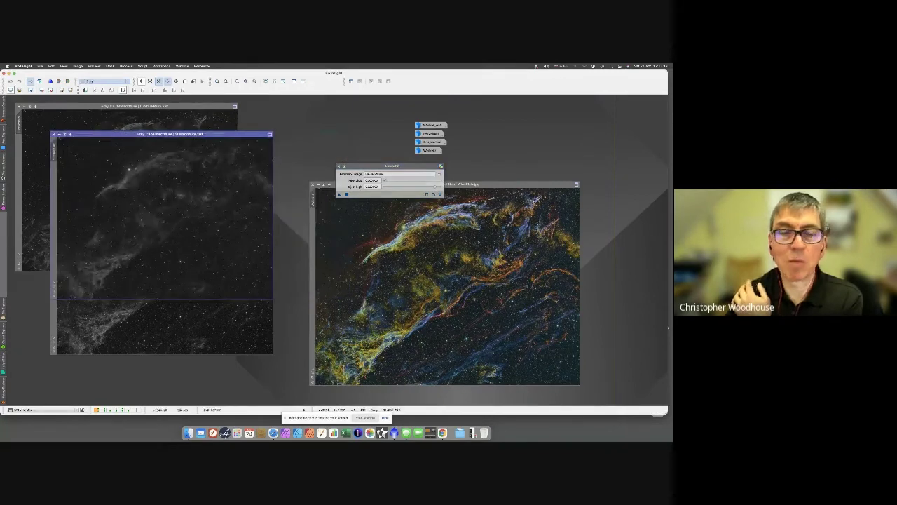
left_click(125, 66)
mouse_move(150, 201)
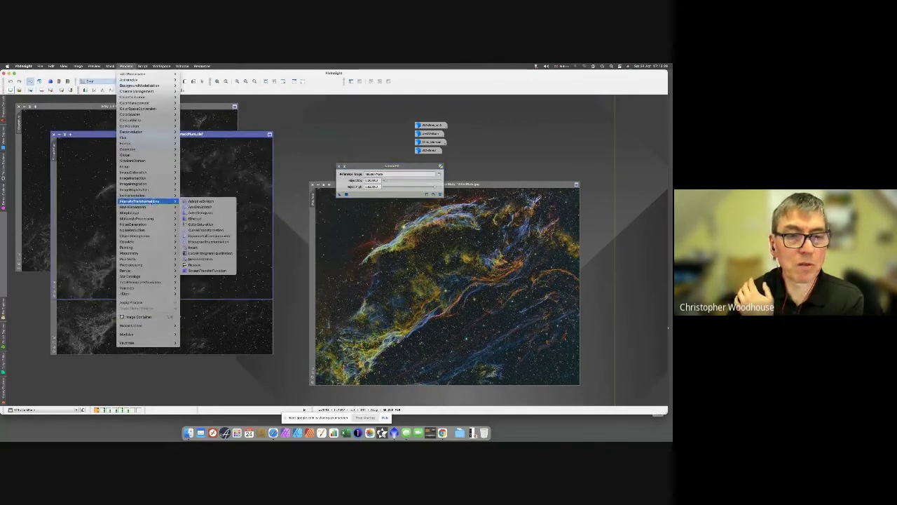
left_click(208, 241)
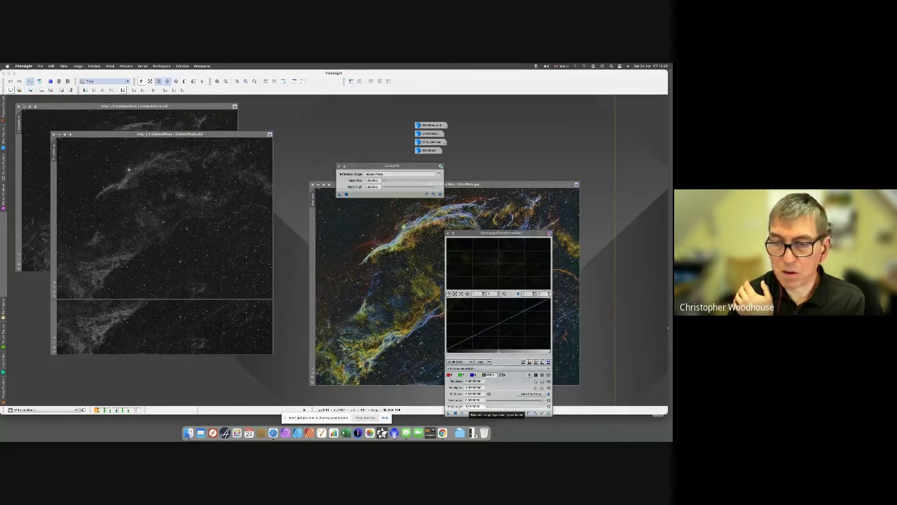
left_click(505, 407)
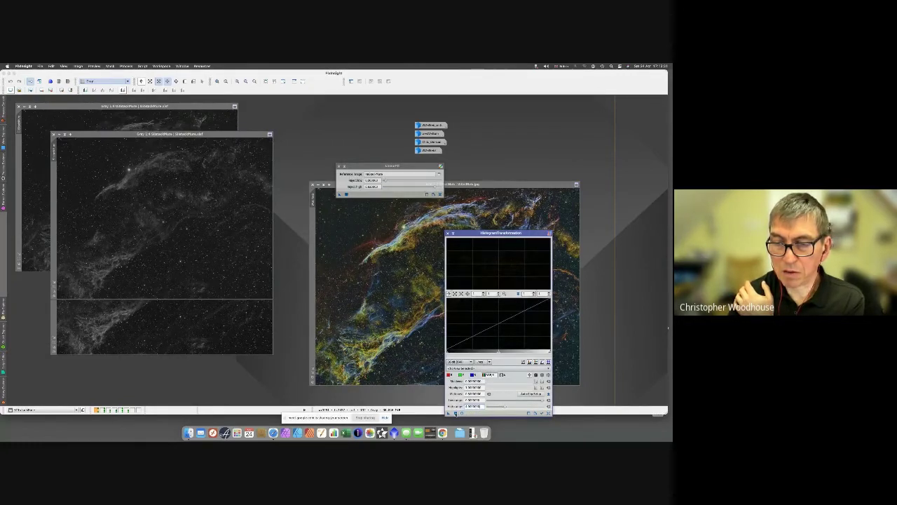
left_click(346, 194)
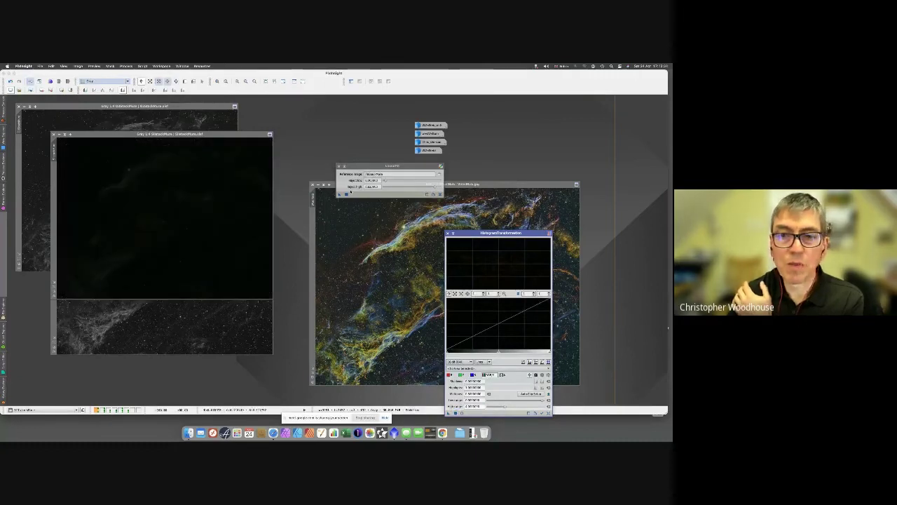
left_click(225, 202)
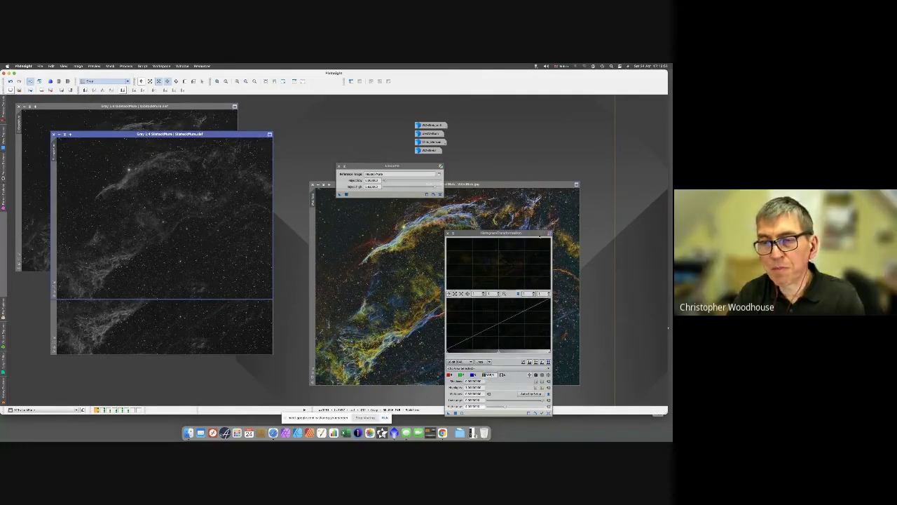
- Demonstrate a nonlinear stretch curve in HistogramTransformation by shifting the midtones toward the shadows, adjust it slightly, and reset the settings
left_click_drag(499, 232, 357, 150)
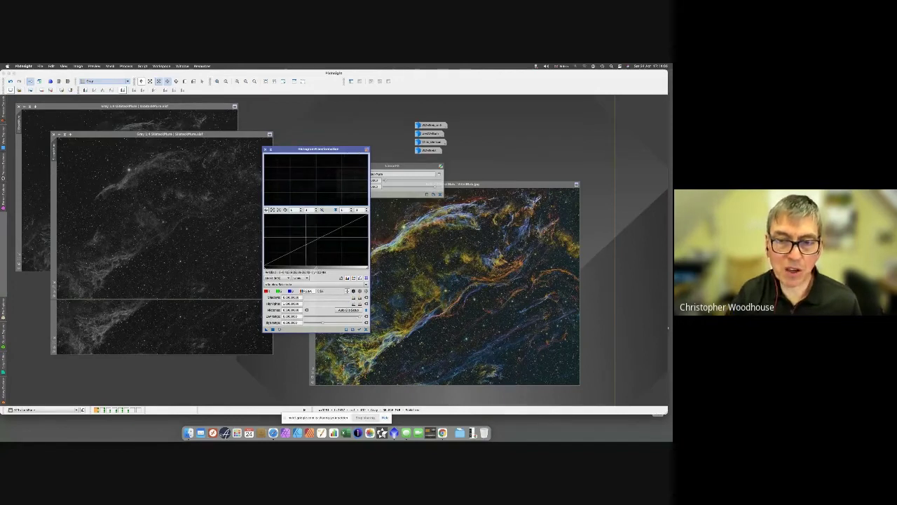
left_click_drag(315, 270, 278, 268)
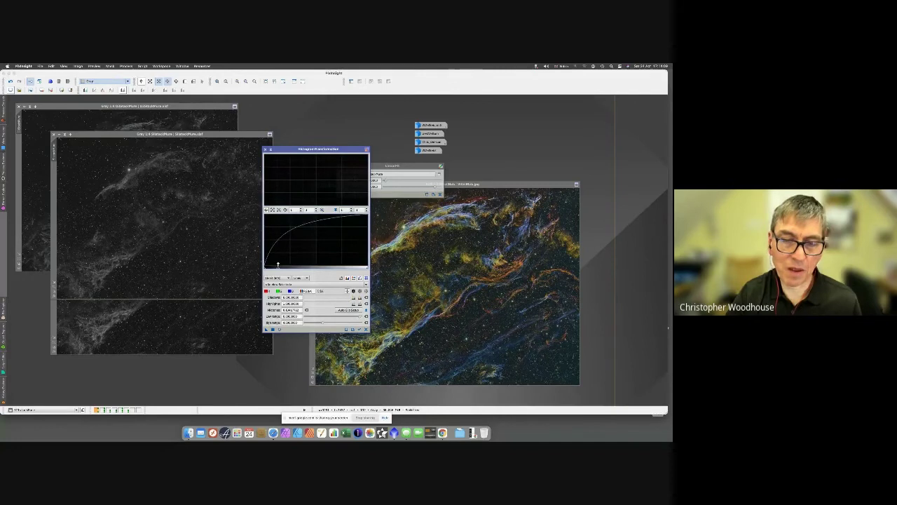
left_click_drag(277, 264, 289, 261)
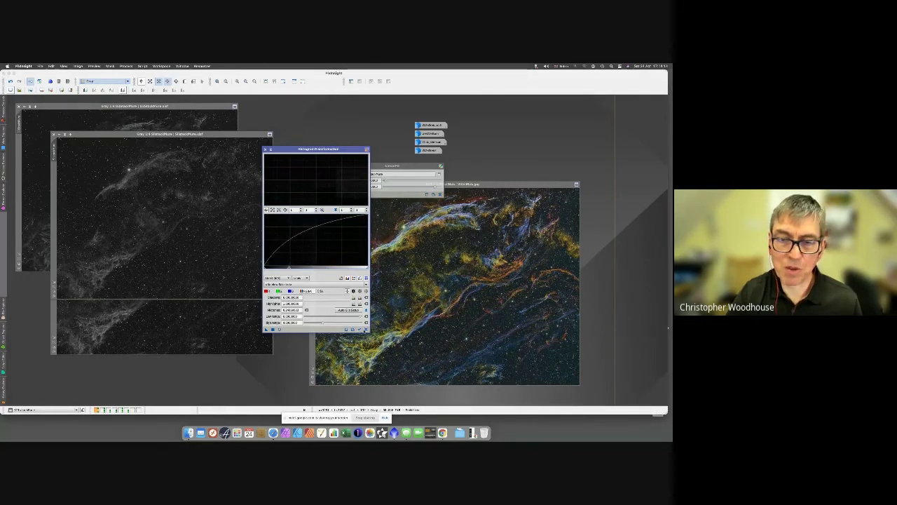
left_click(365, 329)
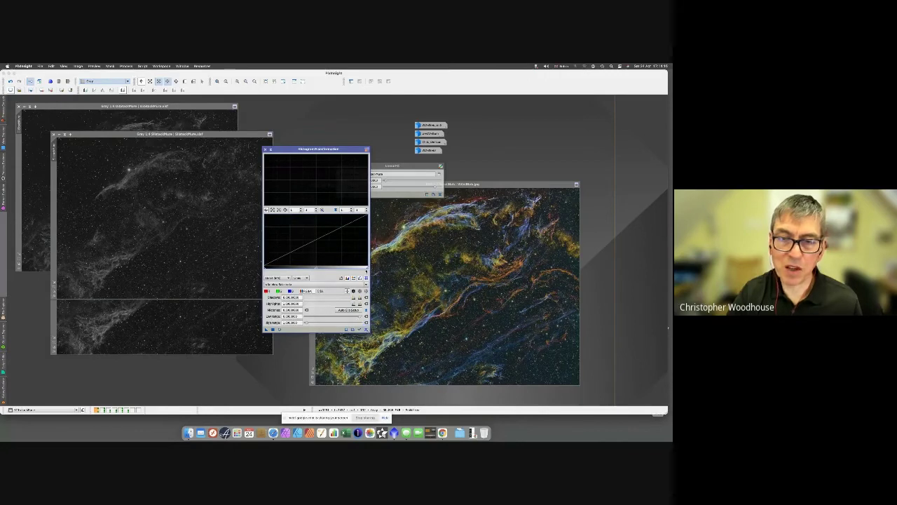
- Demonstrate a linear stretch in HistogramTransformation by lowering the highlights point and raising the shadows point, and return both to their extremes
left_click_drag(366, 269, 328, 267)
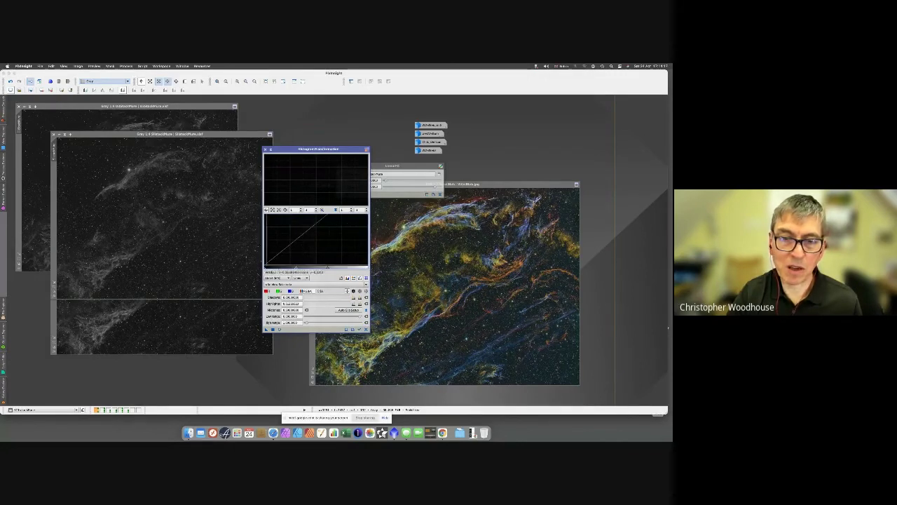
left_click_drag(265, 269, 281, 269)
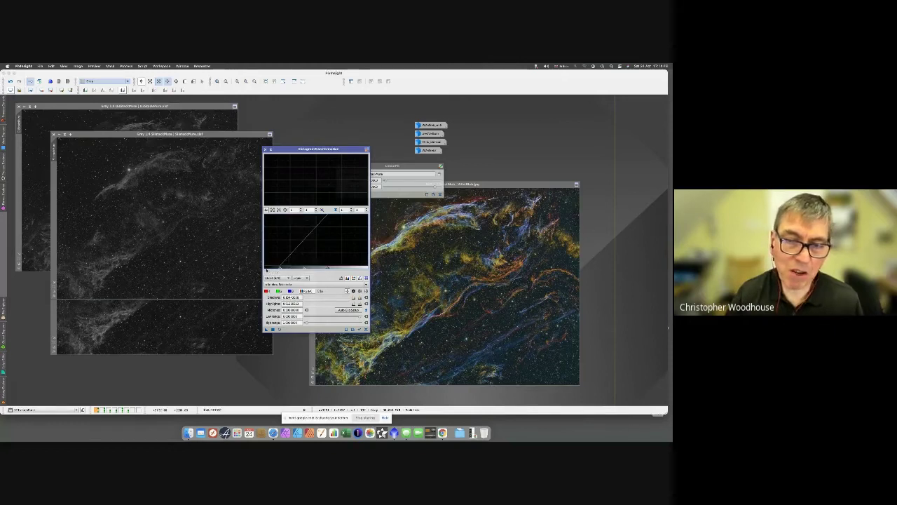
left_click_drag(280, 269, 265, 269)
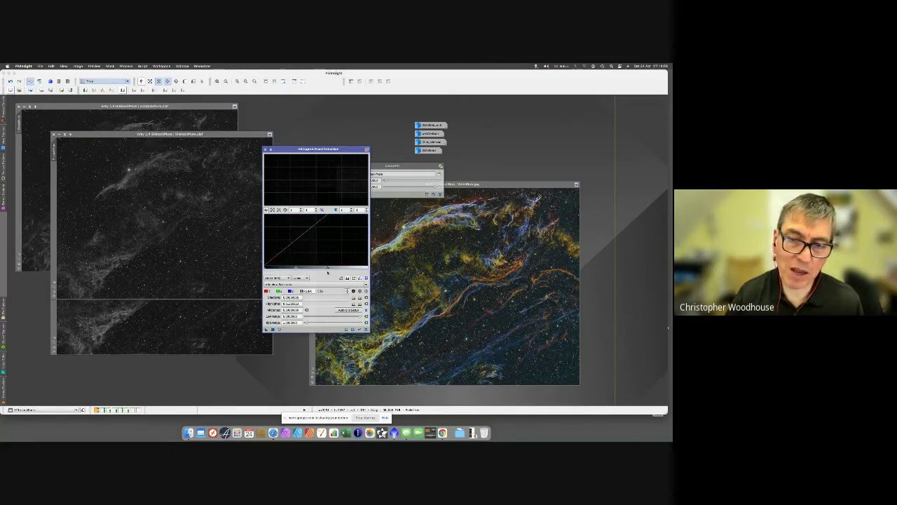
left_click_drag(327, 269, 389, 268)
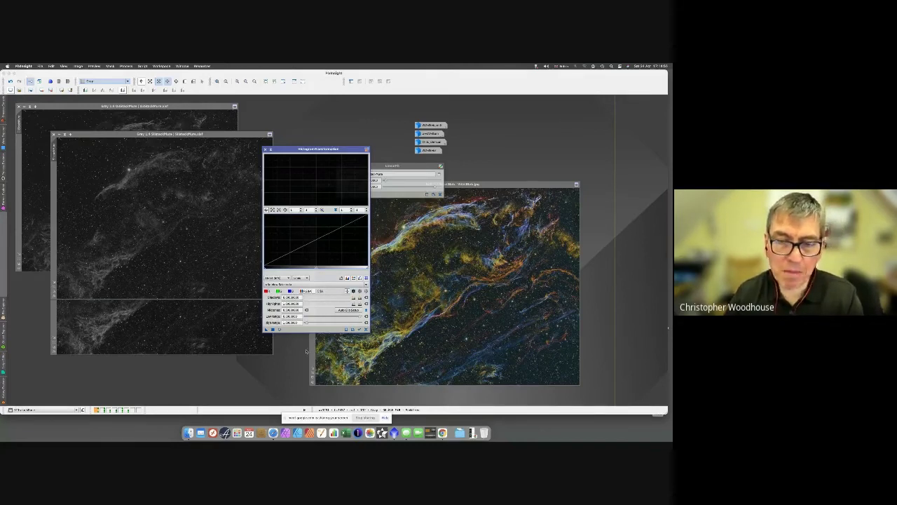
- Close HistogramTransformation, and move the LinearFit dialog clear of the yellow-and-blue colour version
left_click_drag(275, 153, 226, 160)
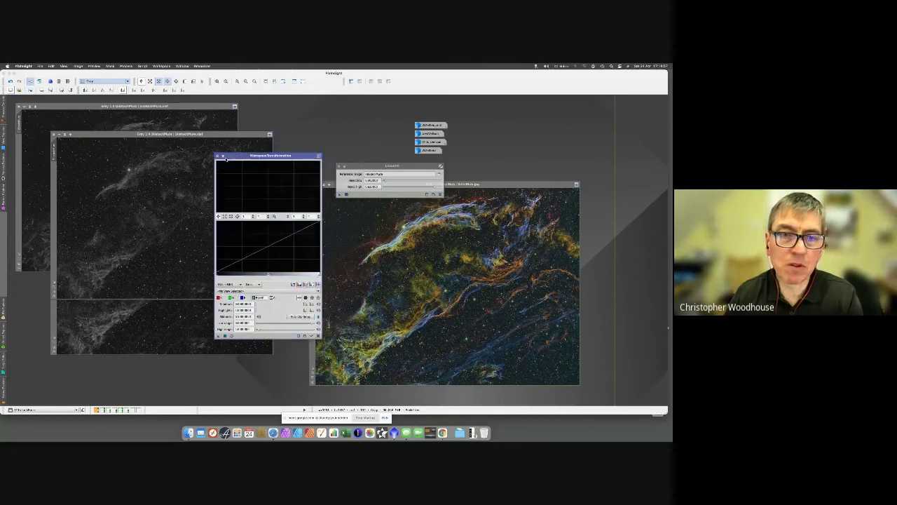
left_click(217, 156)
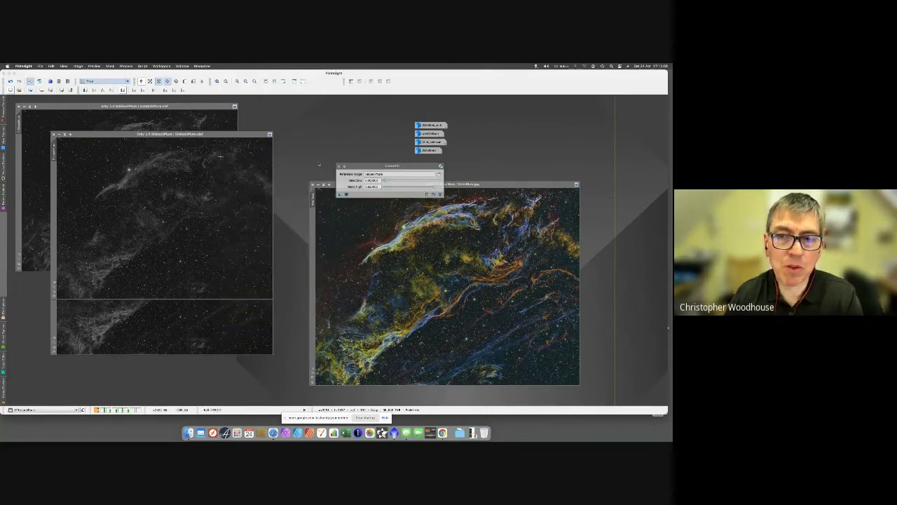
left_click_drag(359, 168, 321, 134)
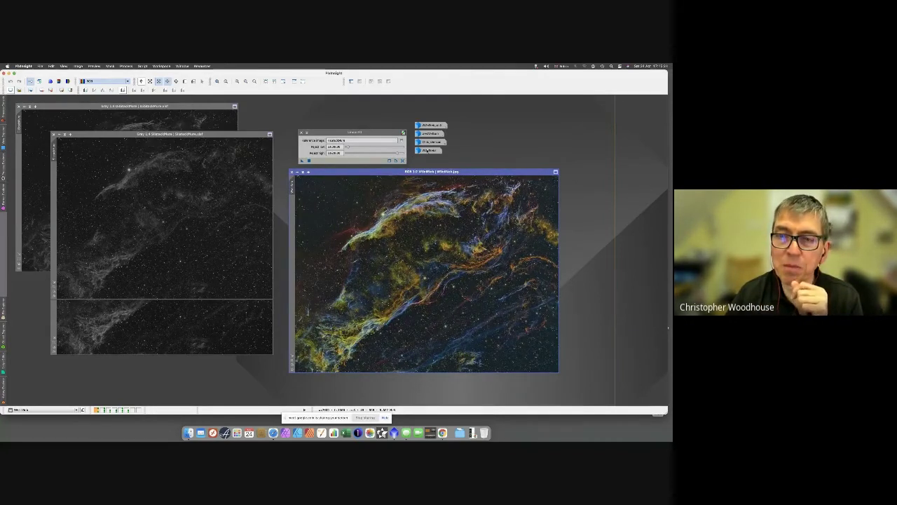
- Restore the minimized orange-and-blue and dark red colour versions of the nebula
mouse_move(428, 151)
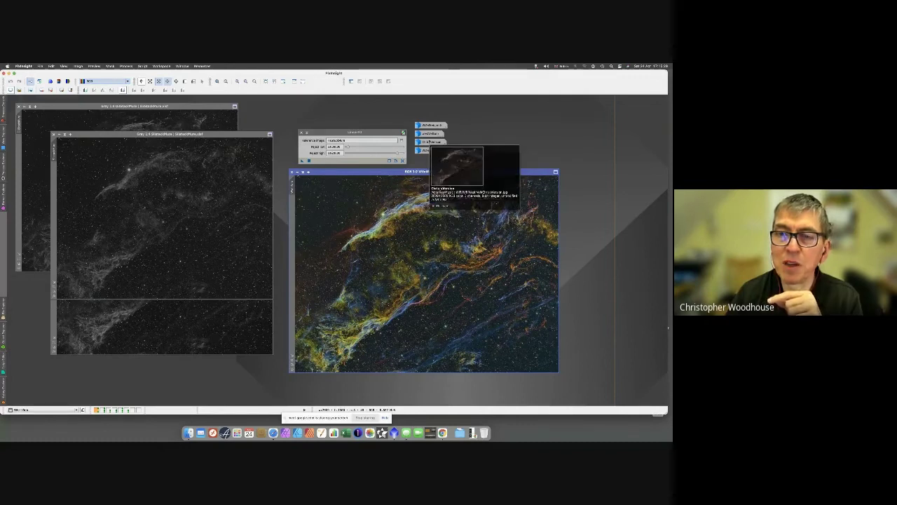
double_click(427, 150)
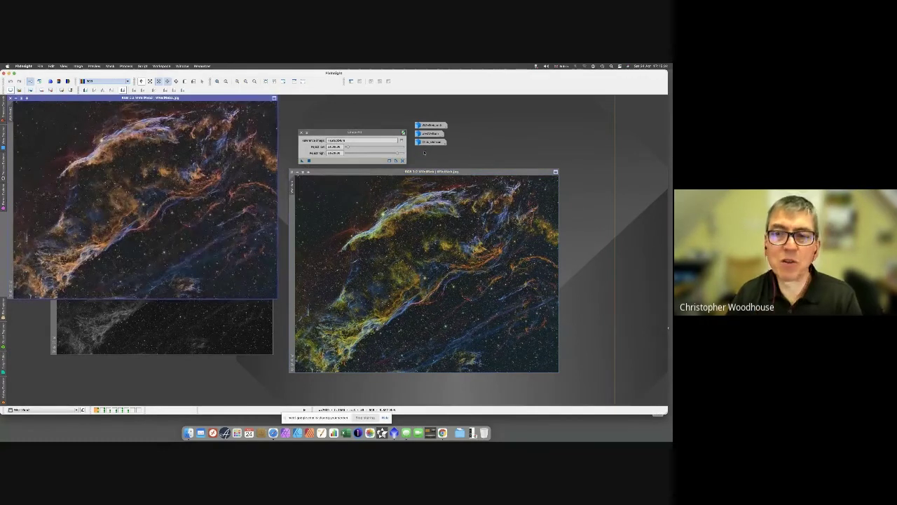
mouse_move(429, 143)
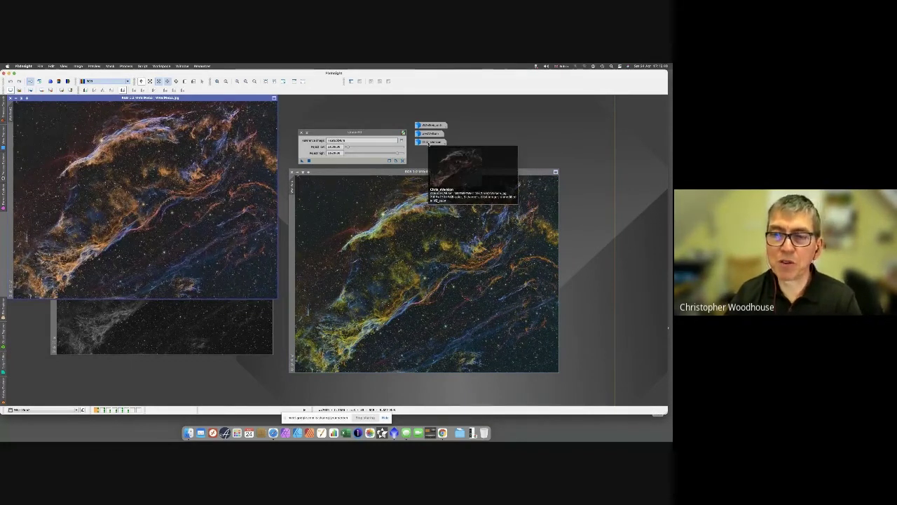
double_click(429, 141)
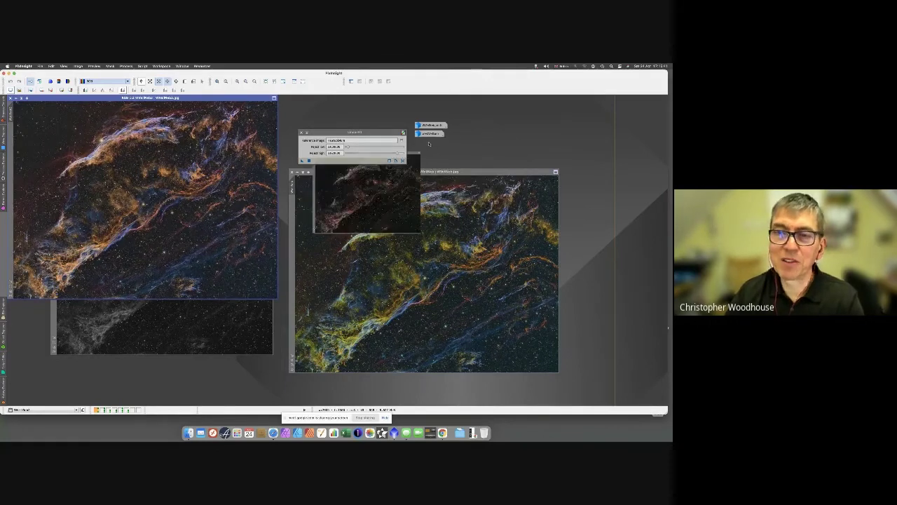
- Arrange the dark red and yellow-and-blue versions in an overlapping cascade beside the orange-and-blue version
left_click_drag(289, 174, 214, 148)
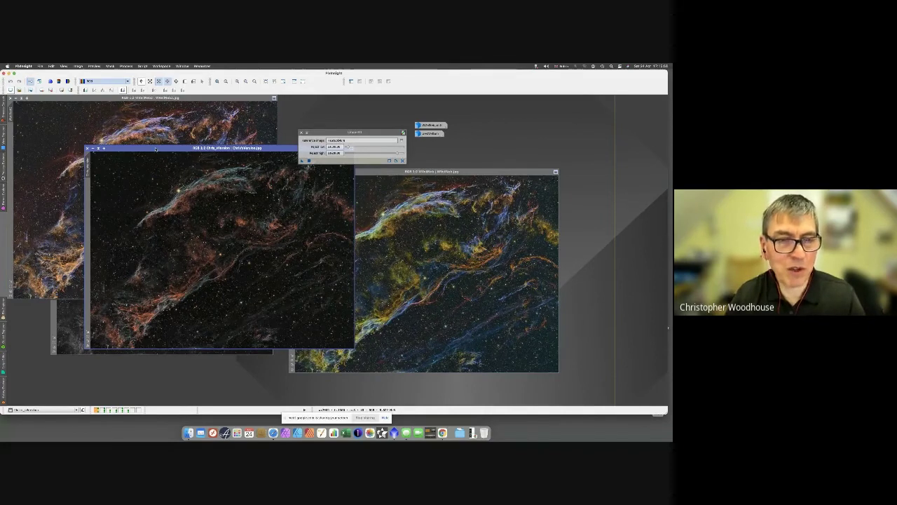
left_click_drag(156, 149, 167, 173)
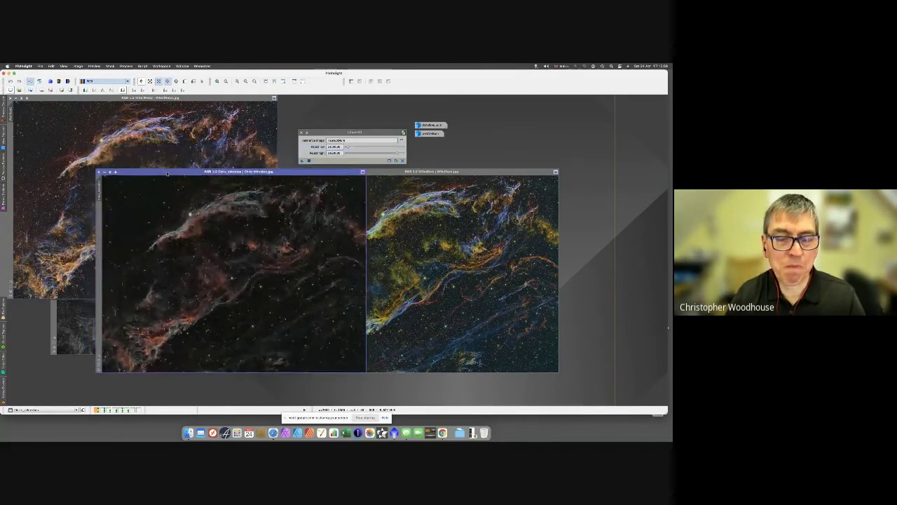
left_click(381, 171)
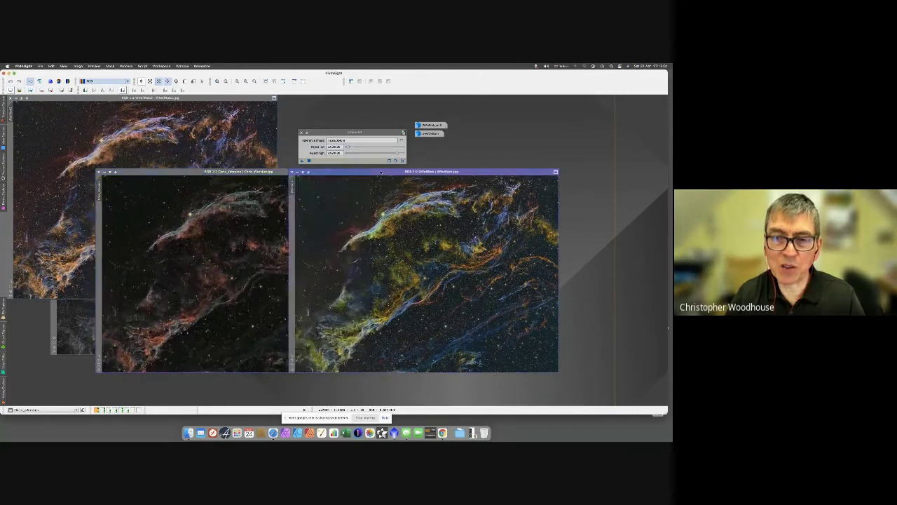
left_click_drag(381, 172, 276, 176)
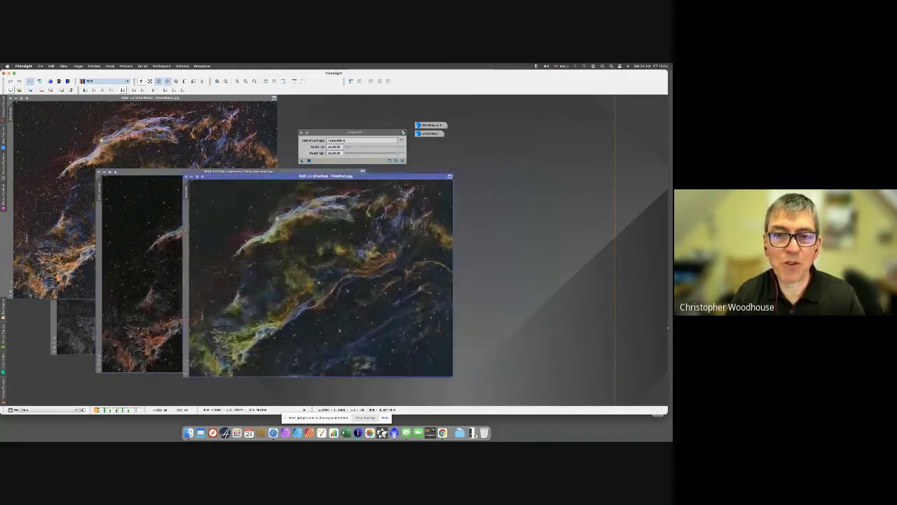
- Open PixelMath, place its dialog beside the colour images, and bring up its expression editor
left_click(126, 66)
mouse_move(149, 259)
left_click(196, 259)
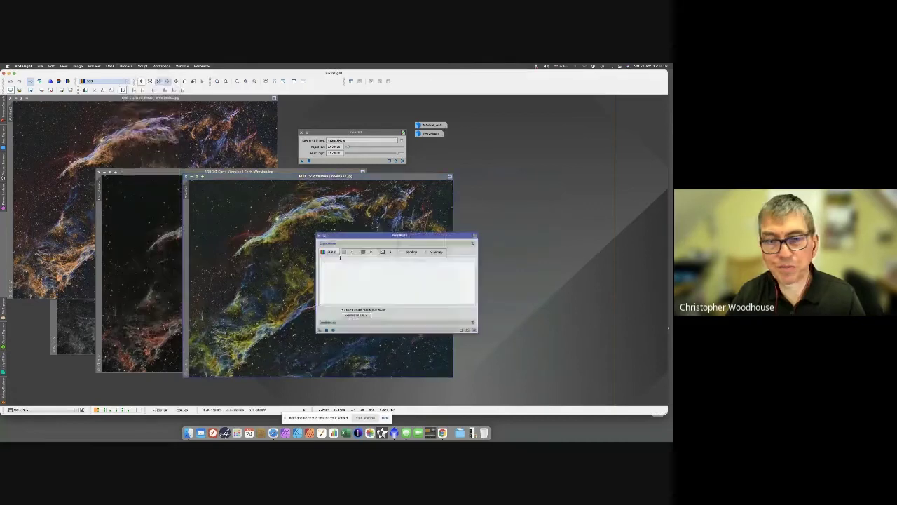
left_click_drag(355, 238, 491, 171)
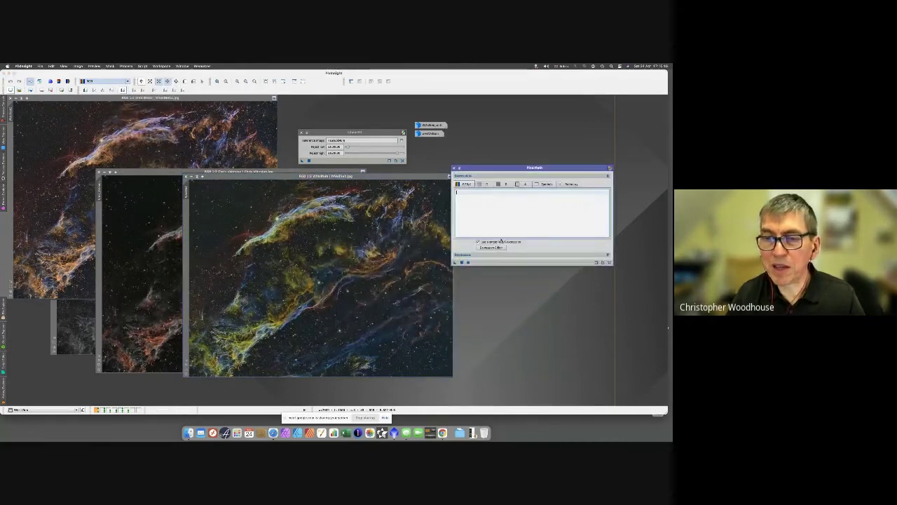
left_click(493, 247)
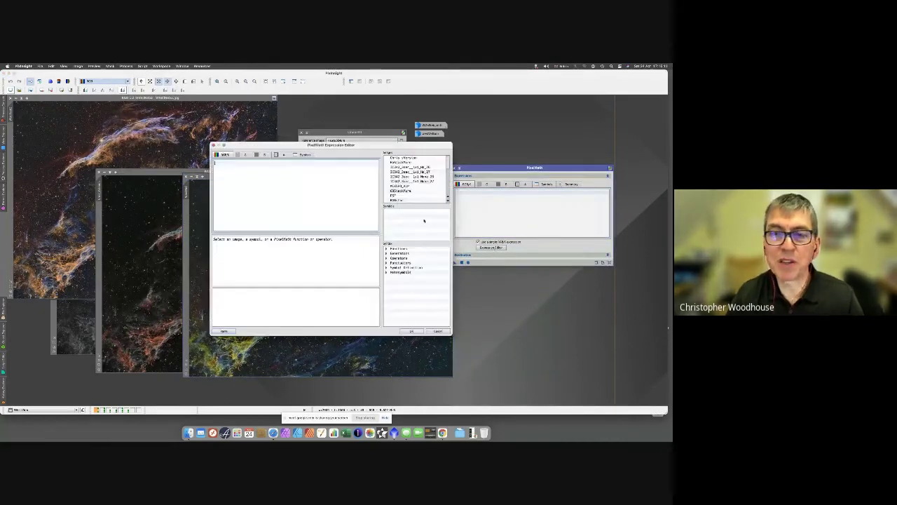
- Build a PixelMath expression adding the yellow-and-blue version, the orange-and-blue version and their related grayscale image, and apply it to the yellow-and-blue version
scroll(420, 189, "down", 5)
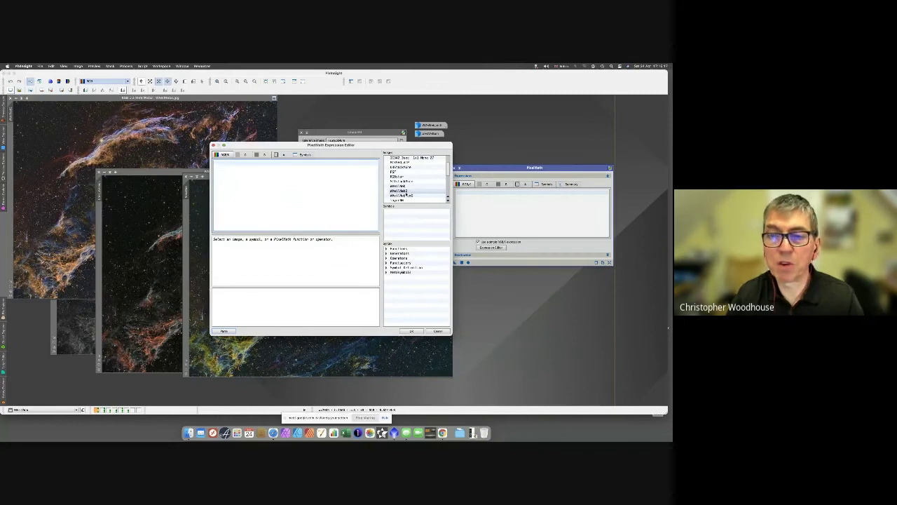
left_click(404, 187)
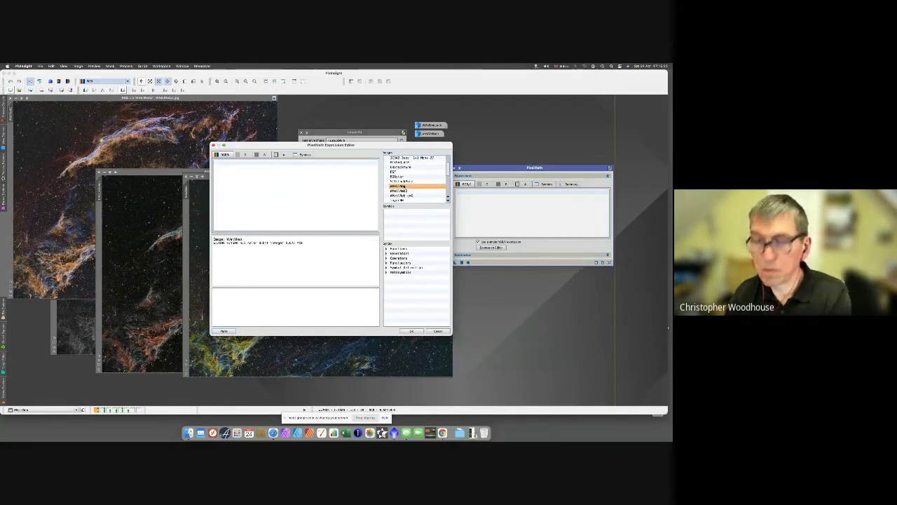
double_click(404, 187)
type("+")
double_click(399, 191)
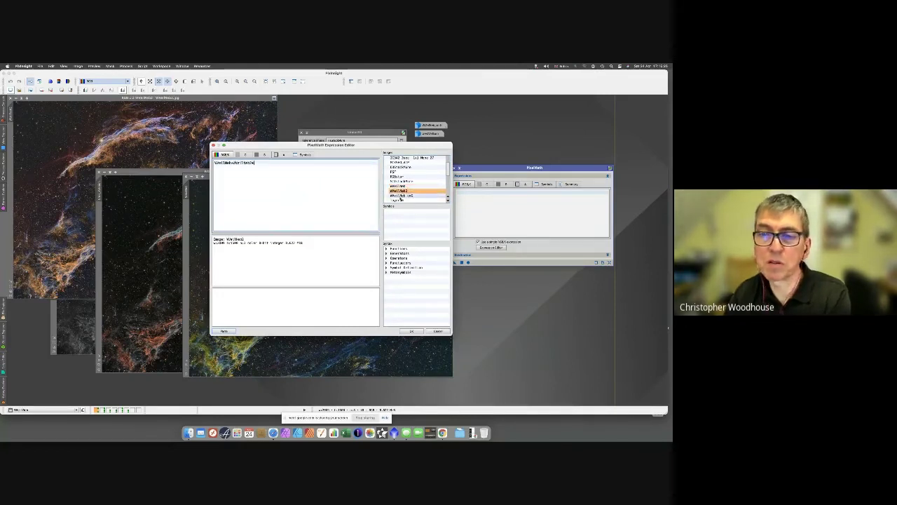
type("+")
double_click(401, 195)
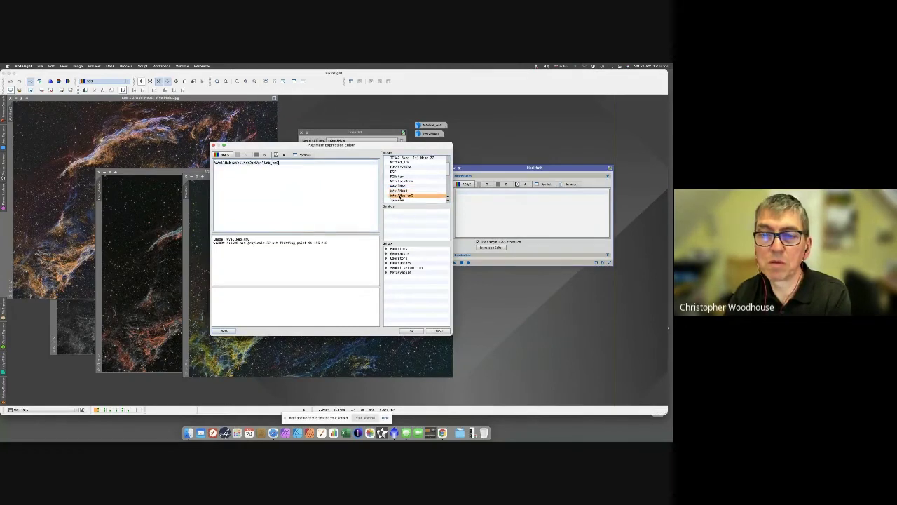
left_click(411, 331)
left_click(462, 262)
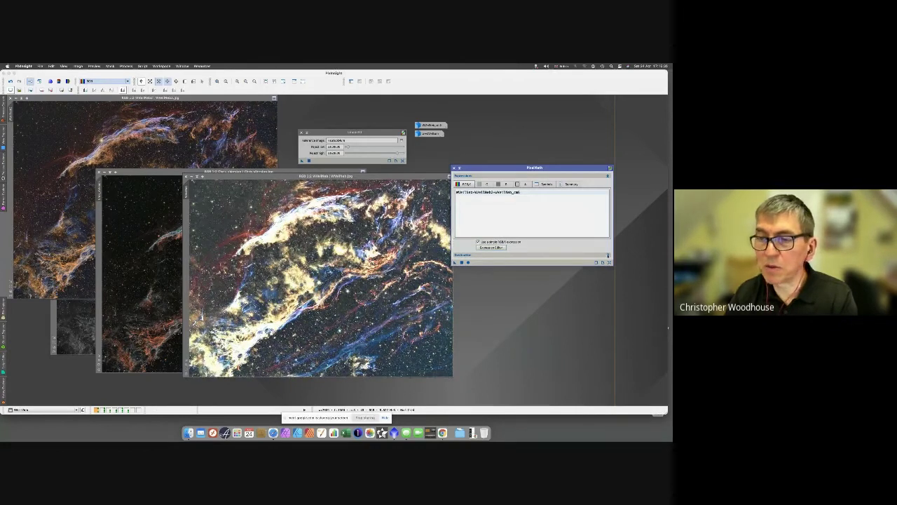
- Show PixelMath's destination options and enable rescaling of the result
left_click(533, 254)
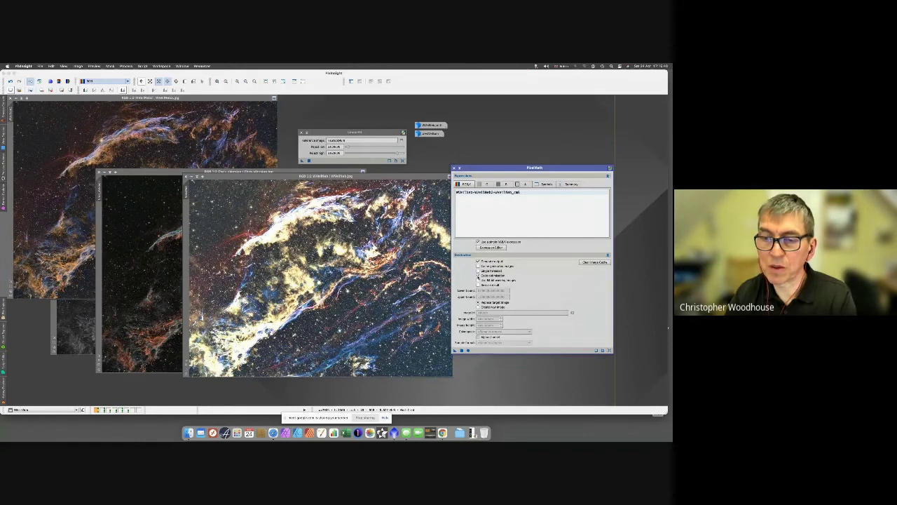
left_click(478, 285)
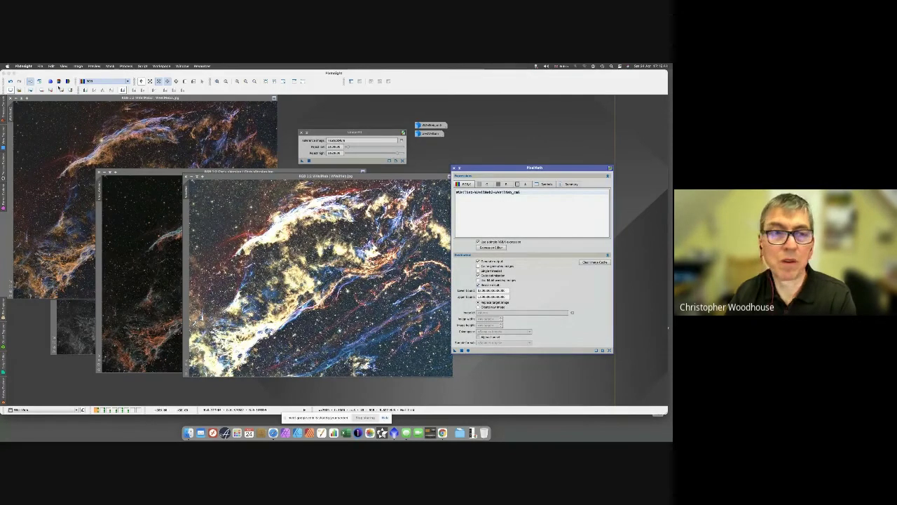
- Undo the earlier PixelMath blend and reapply the expression to the yellow-and-blue version with rescaling enabled
left_click(9, 81)
left_click(18, 82)
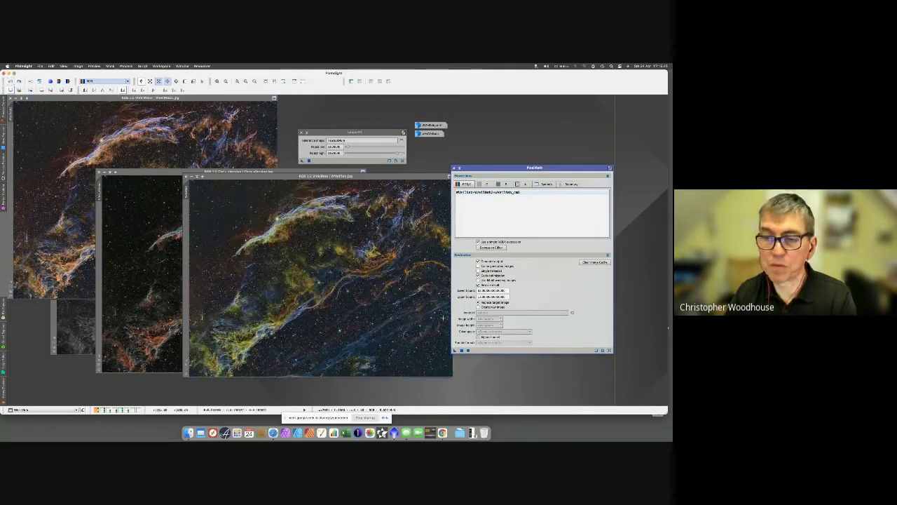
left_click(461, 349)
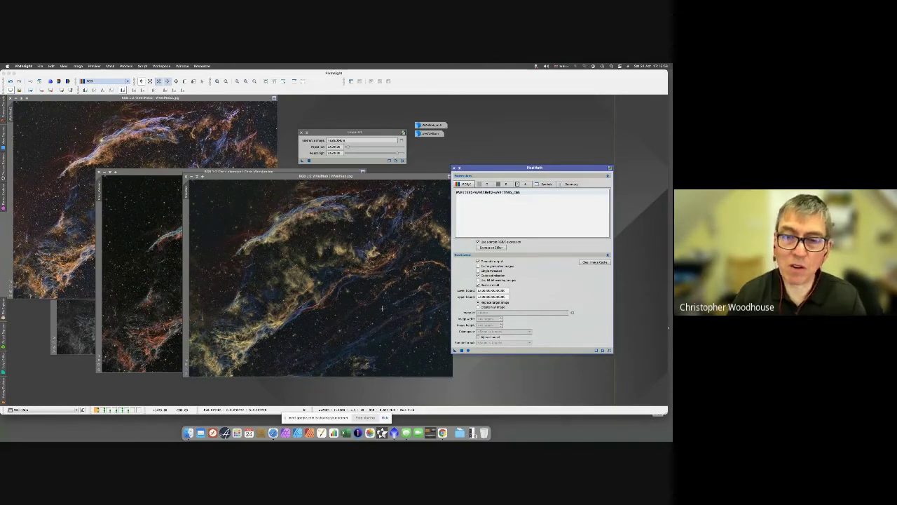
- Close PixelMath, then close the blended image without saving and the dark red version
left_click_drag(477, 167, 490, 150)
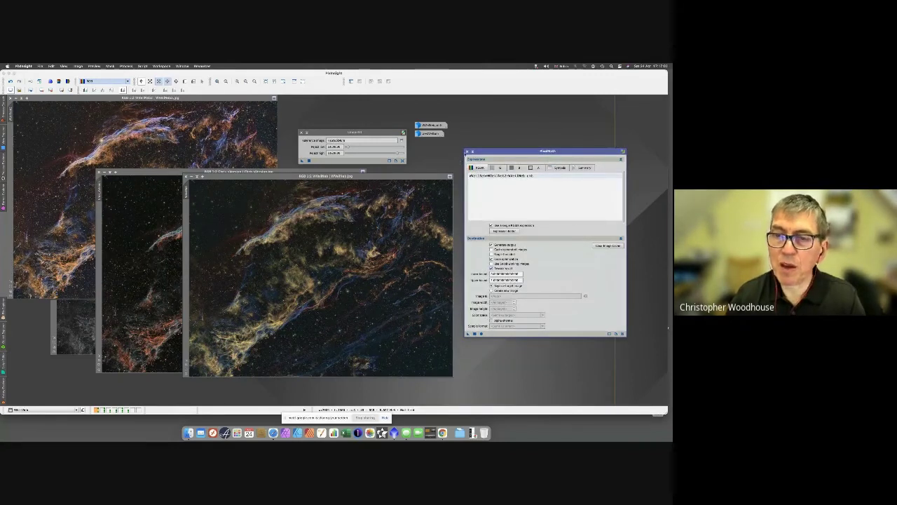
left_click(468, 151)
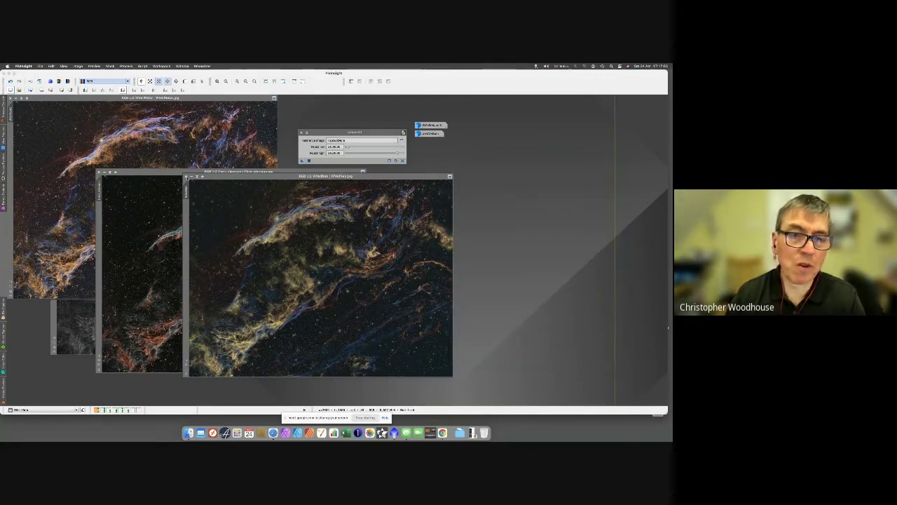
left_click(187, 177)
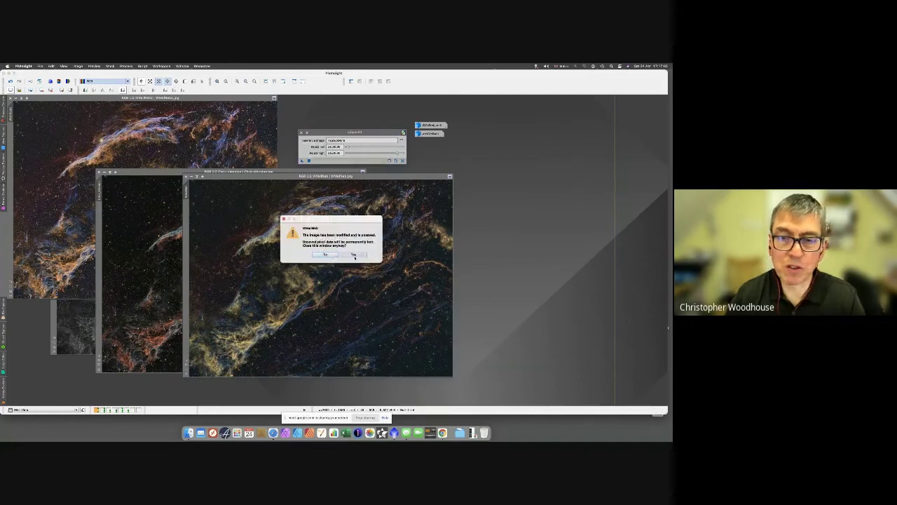
left_click(354, 256)
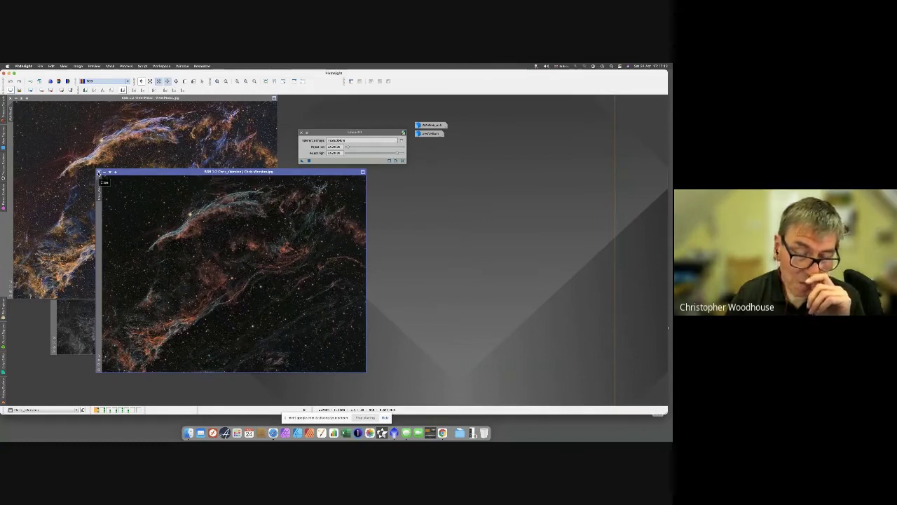
left_click(98, 172)
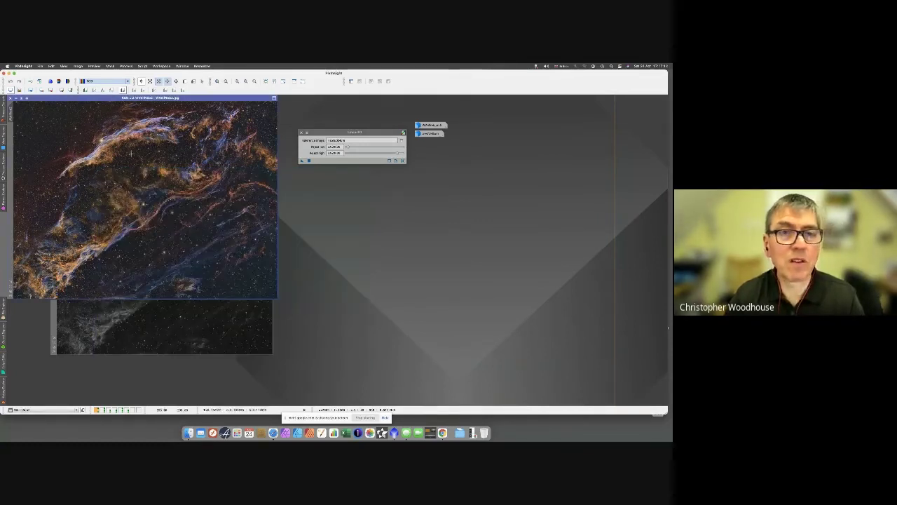
- Open the NBRGBCombination script and move its dialog clear of the preview image
left_click(143, 66)
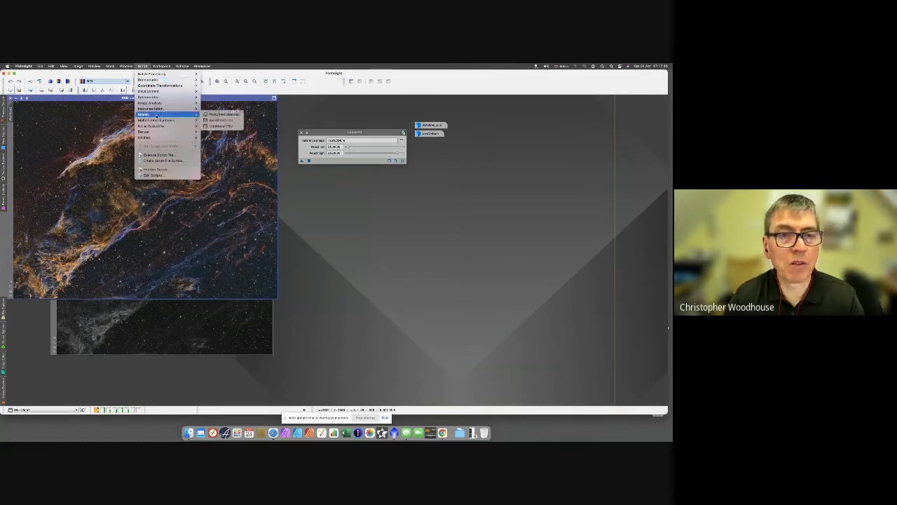
mouse_move(145, 92)
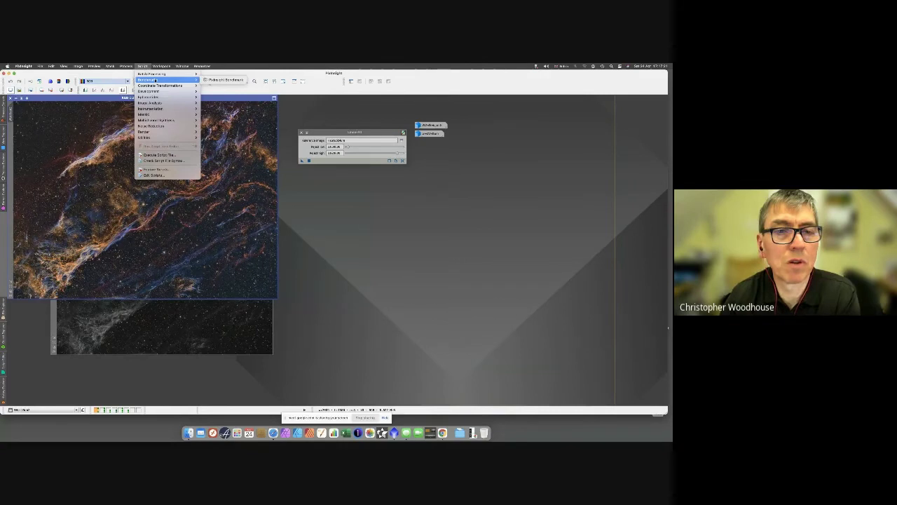
mouse_move(148, 137)
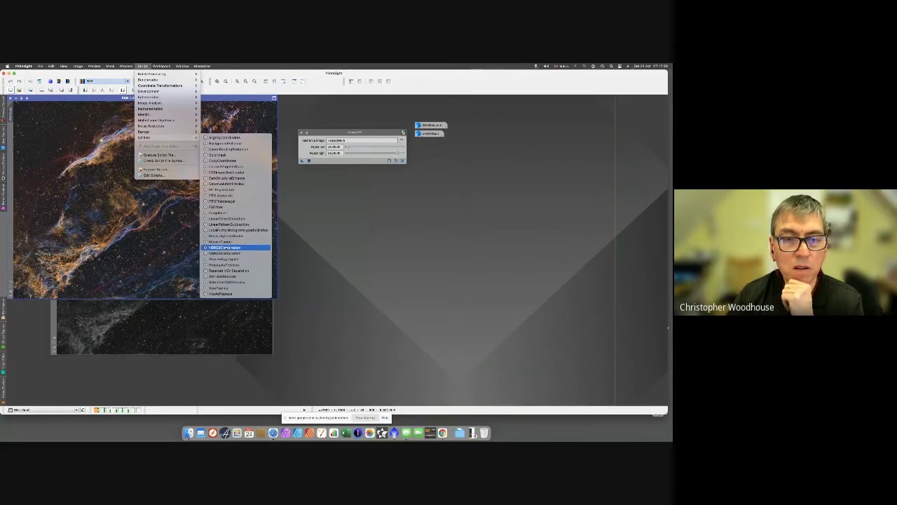
left_click(224, 247)
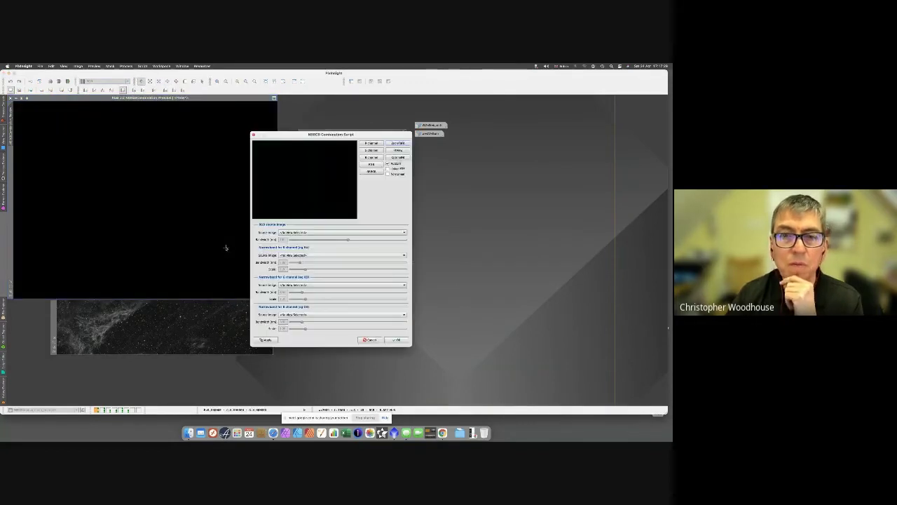
left_click_drag(290, 137, 360, 153)
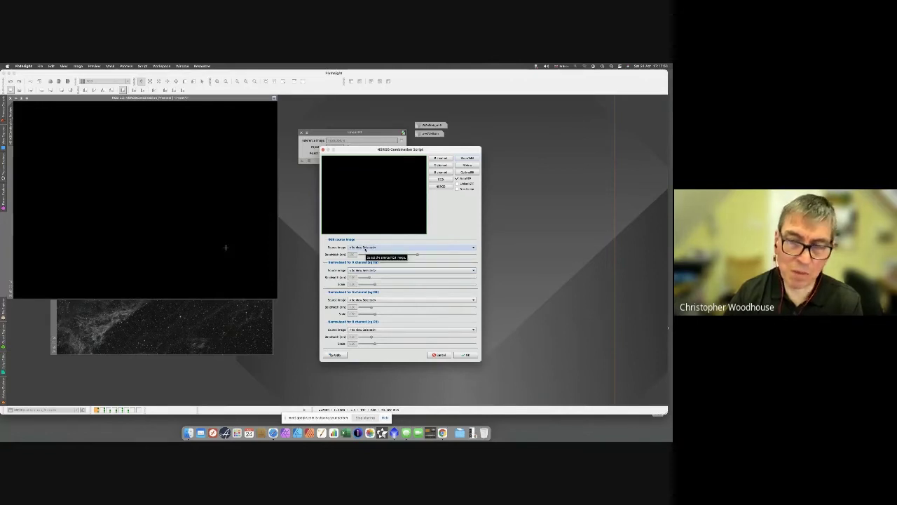
- Look at the RGB source image choices in the script and close its dialog with no images selected
left_click(365, 247)
left_click(365, 252)
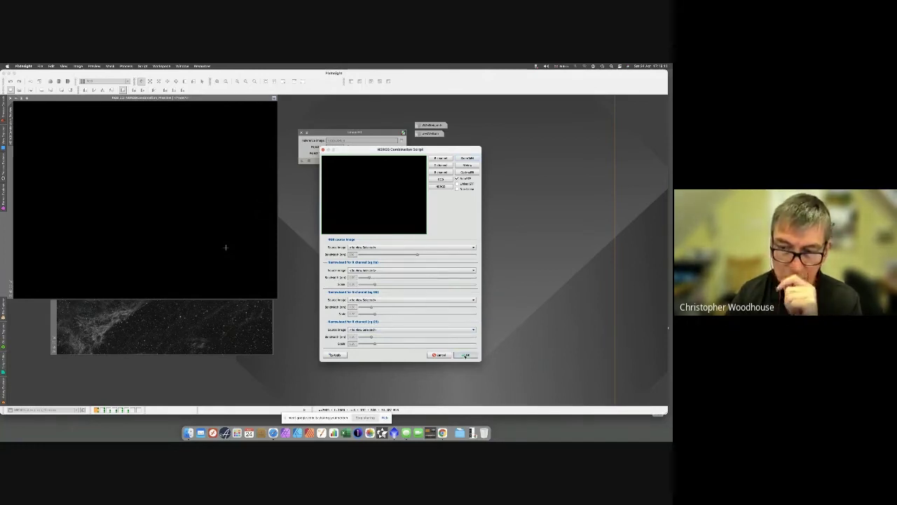
left_click(465, 356)
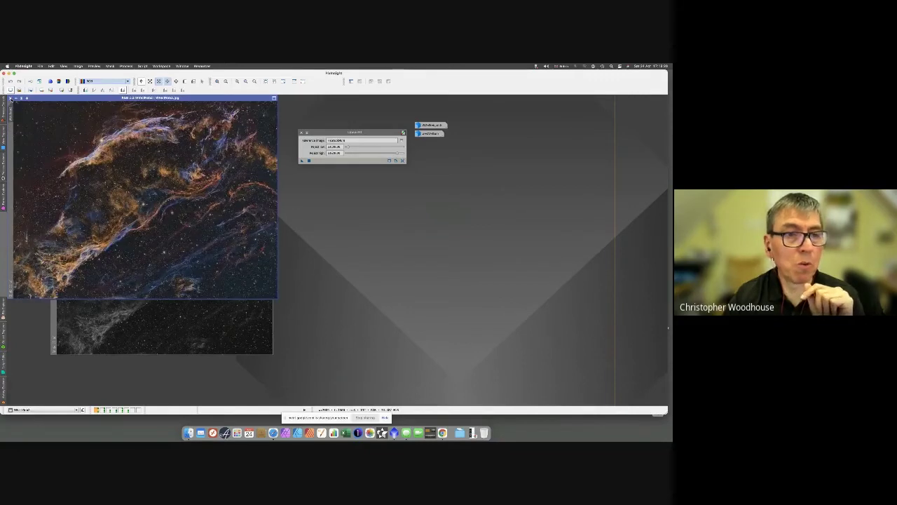
- Move the orange-and-blue version away from the grayscale masters and restore the minimised brighter grayscale nebula image over it
left_click_drag(141, 97, 348, 183)
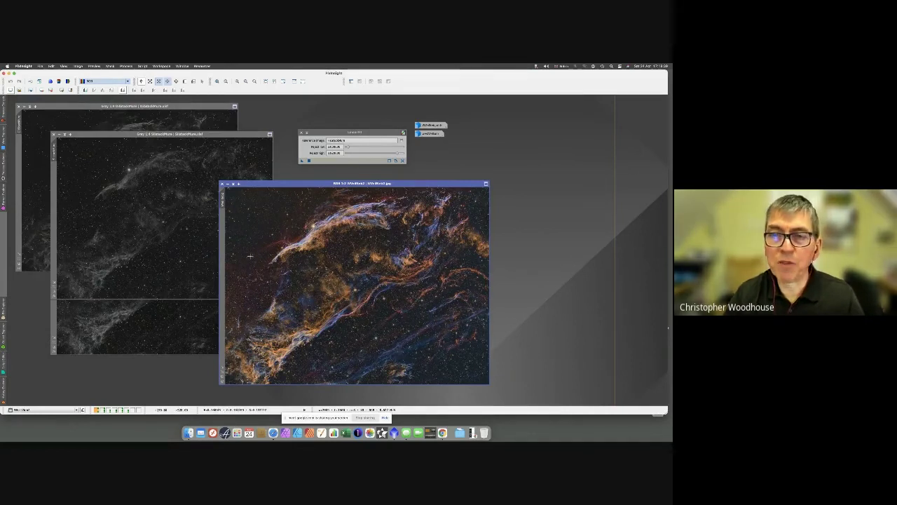
double_click(431, 133)
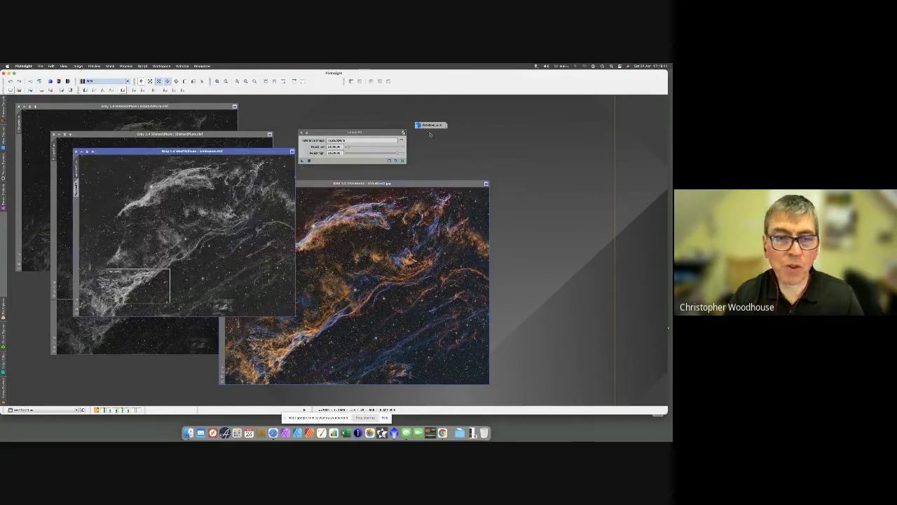
left_click_drag(296, 163, 435, 171)
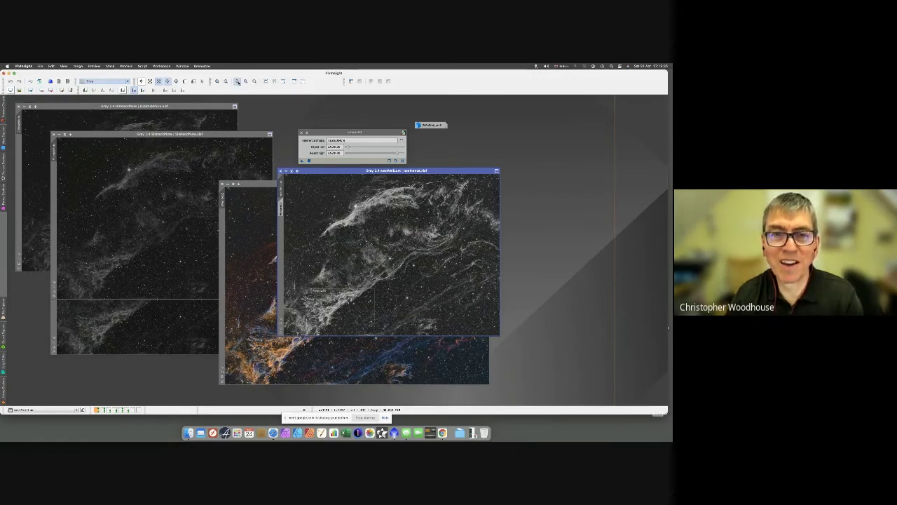
- Enlarge the restored grayscale image to examine its lower star field, and close the image
left_click(237, 82)
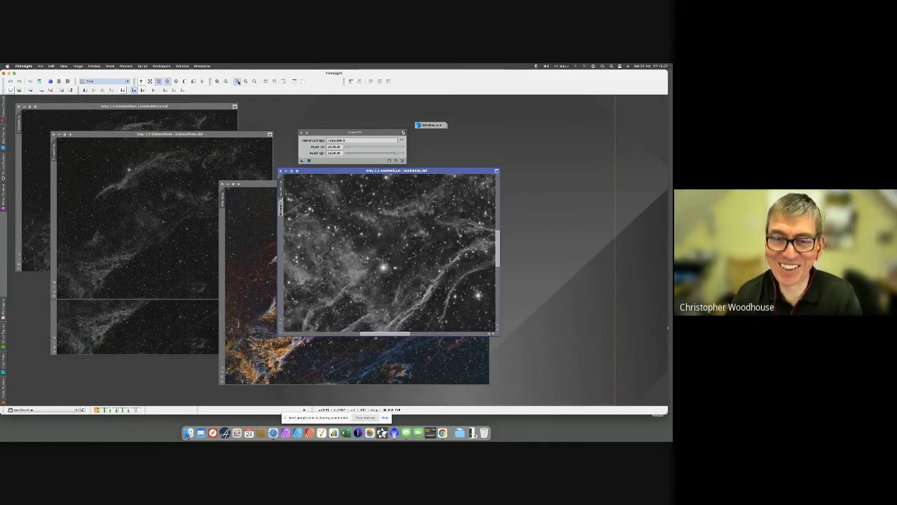
left_click_drag(498, 254, 495, 288)
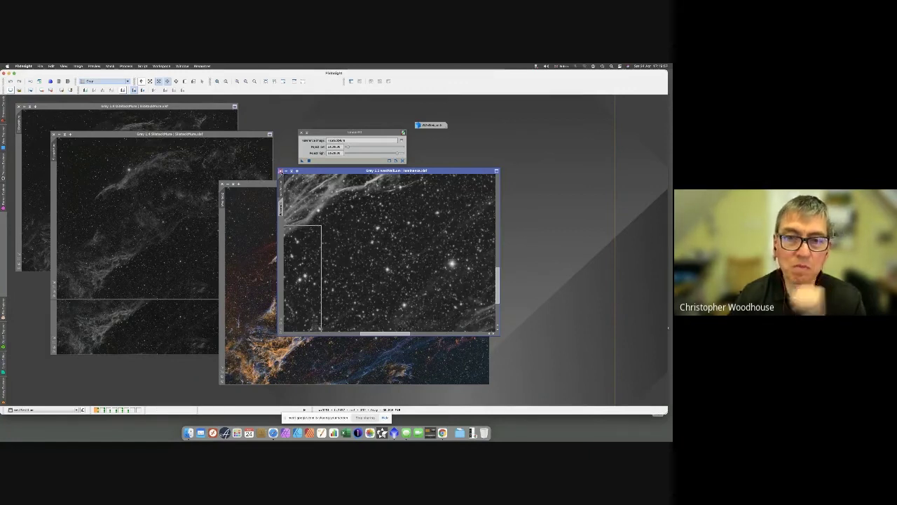
left_click(280, 170)
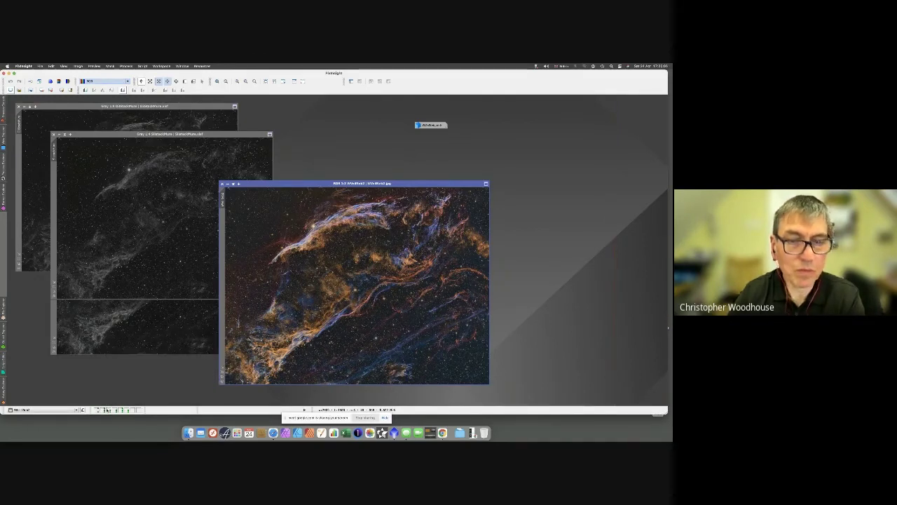
- Switch to the second workspace and arrange the luminance image and its clone in an overlapping cascade for comparison
key("ctrl+2")
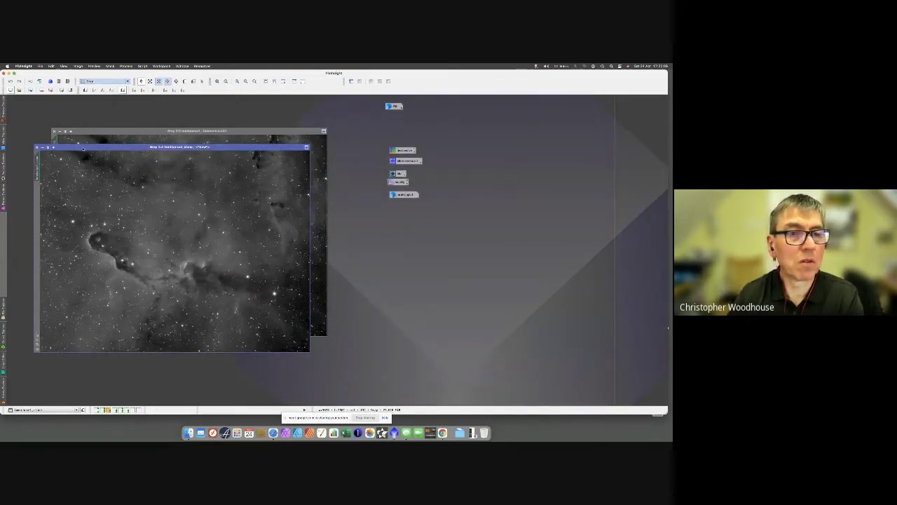
left_click(84, 133)
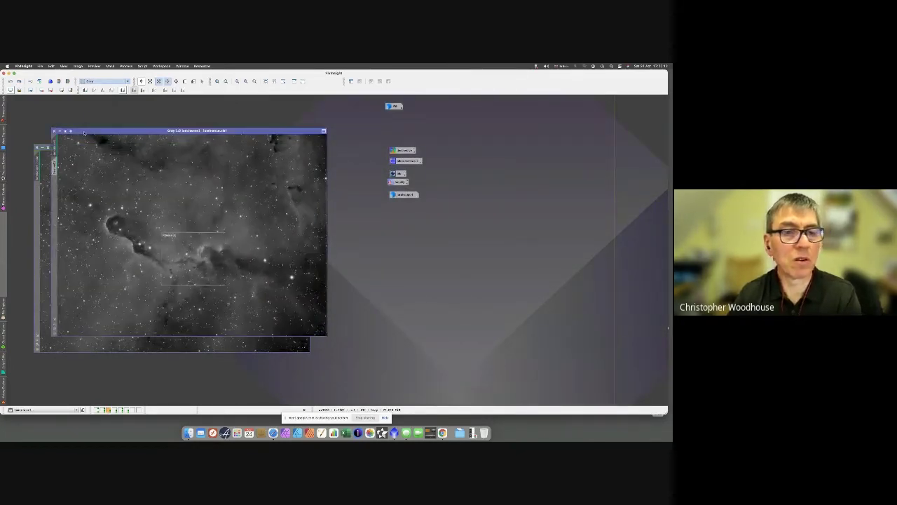
left_click_drag(94, 129, 108, 119)
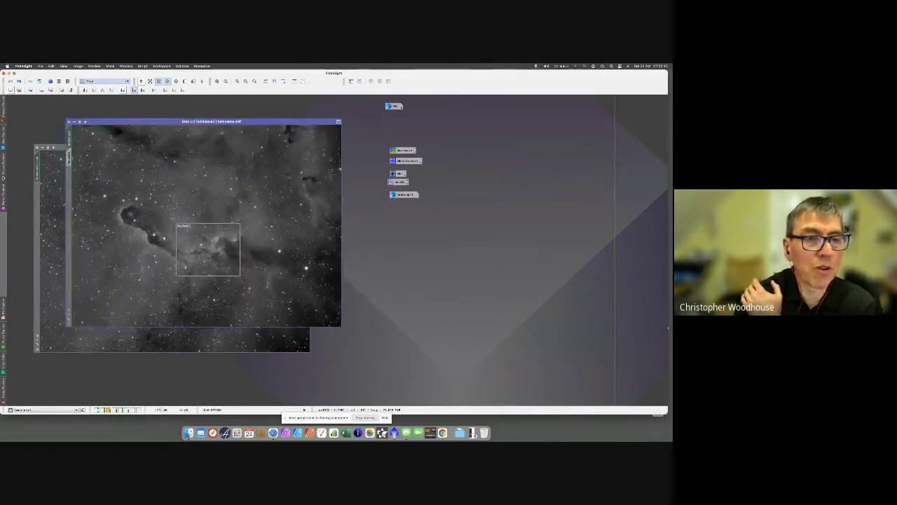
left_click(61, 146)
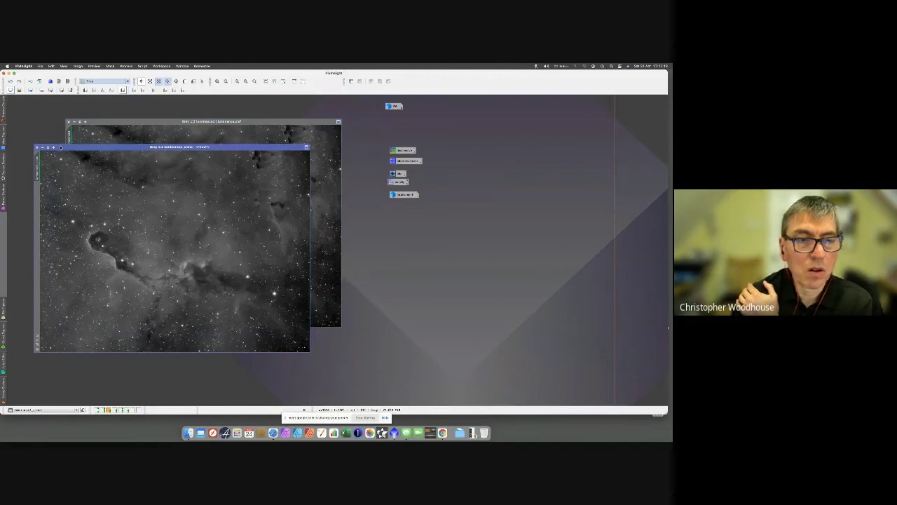
left_click_drag(62, 148, 111, 147)
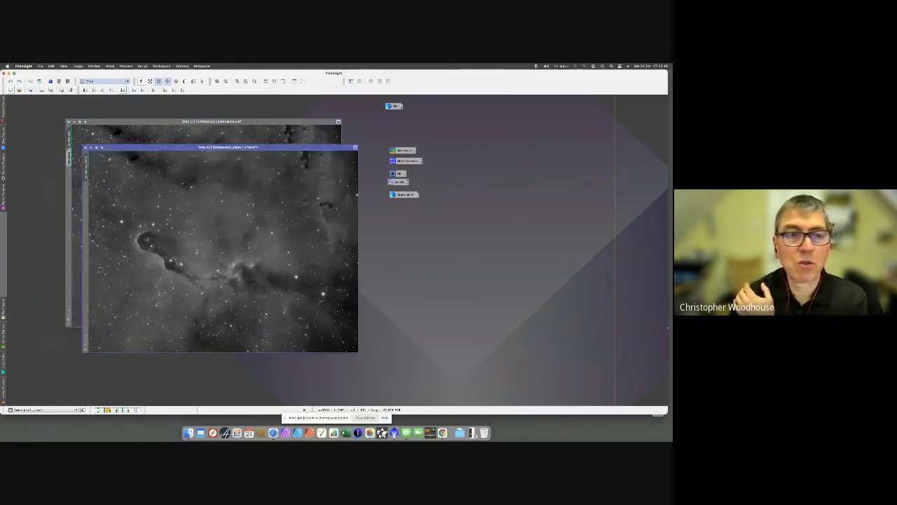
- Minimize the original luminance image, park its icon with the other workspace icons and reposition the cloned luminance window
left_click(74, 122)
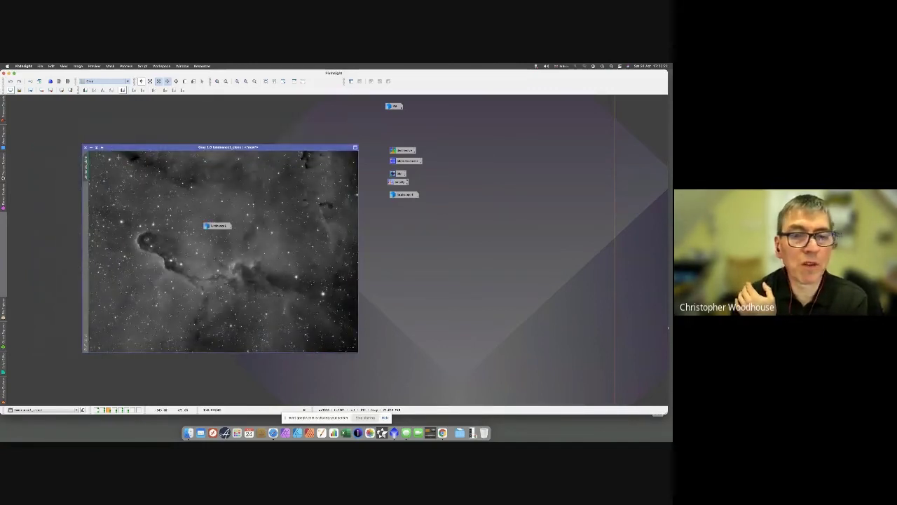
left_click_drag(215, 225, 411, 132)
left_click_drag(349, 149, 319, 133)
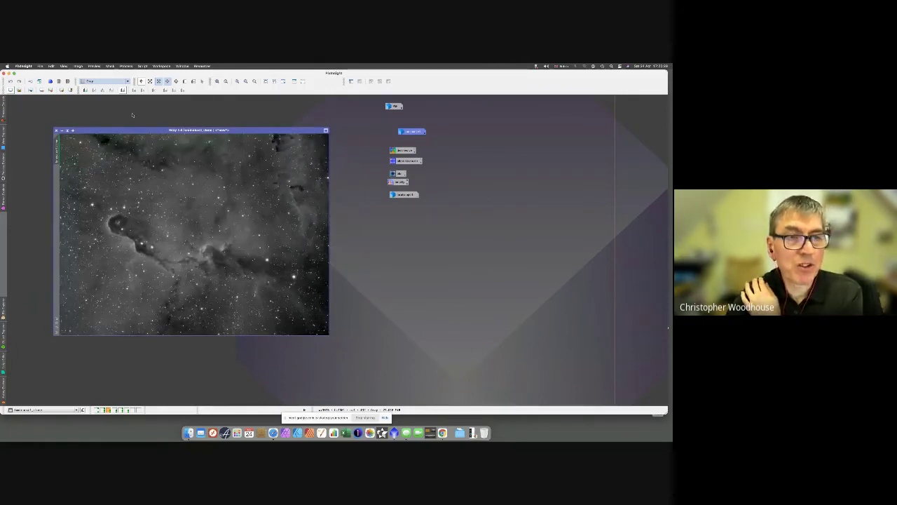
- Create a preview around the dark nebula near the centre of the cloned luminance image and display that preview
left_click(141, 152)
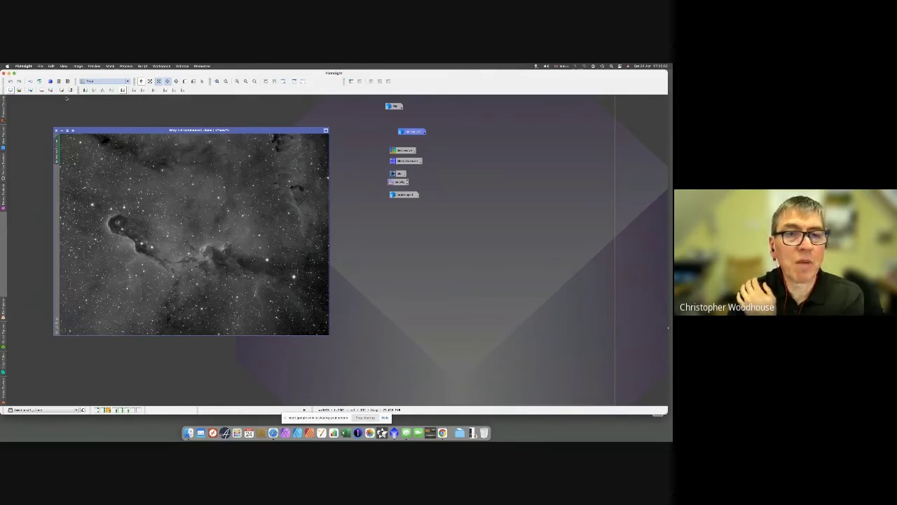
left_click(183, 82)
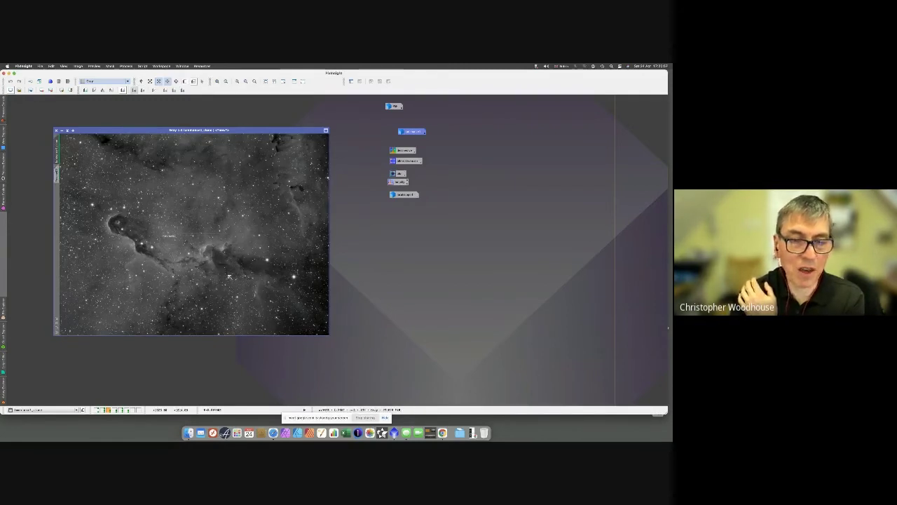
left_click(58, 175)
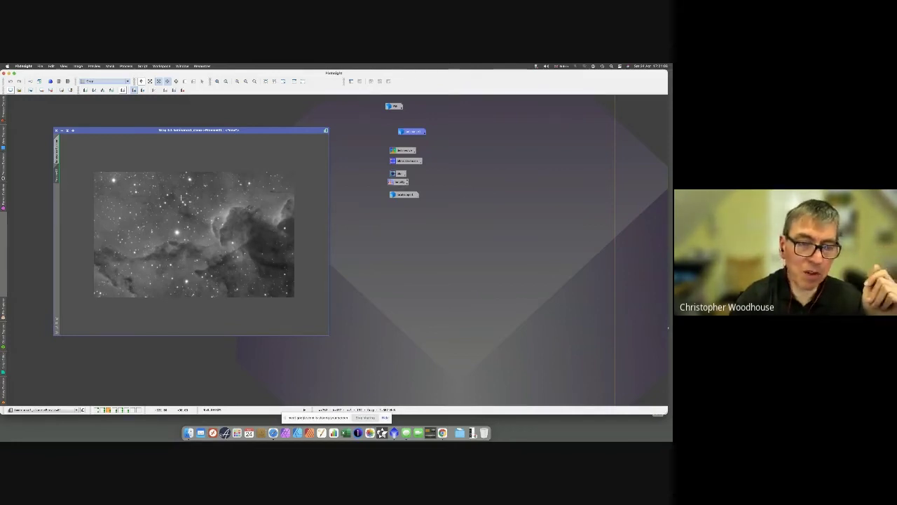
left_click(57, 149)
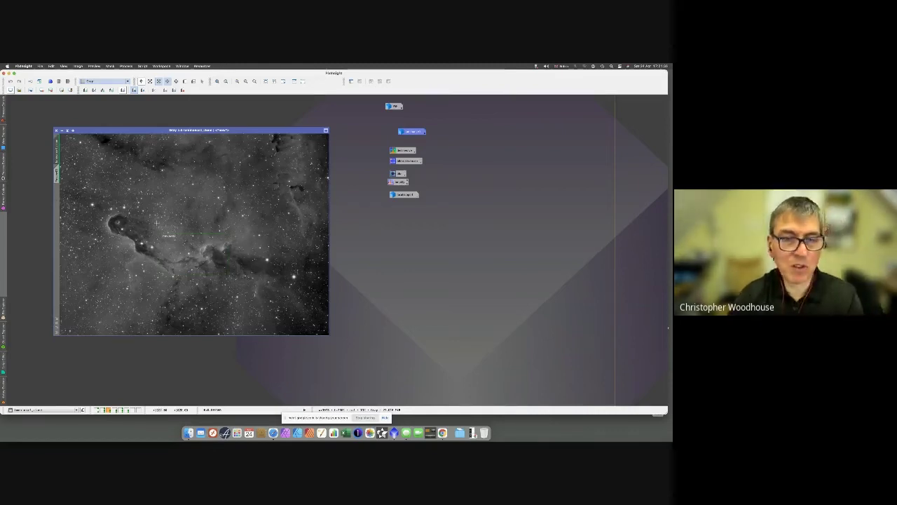
left_click(60, 169)
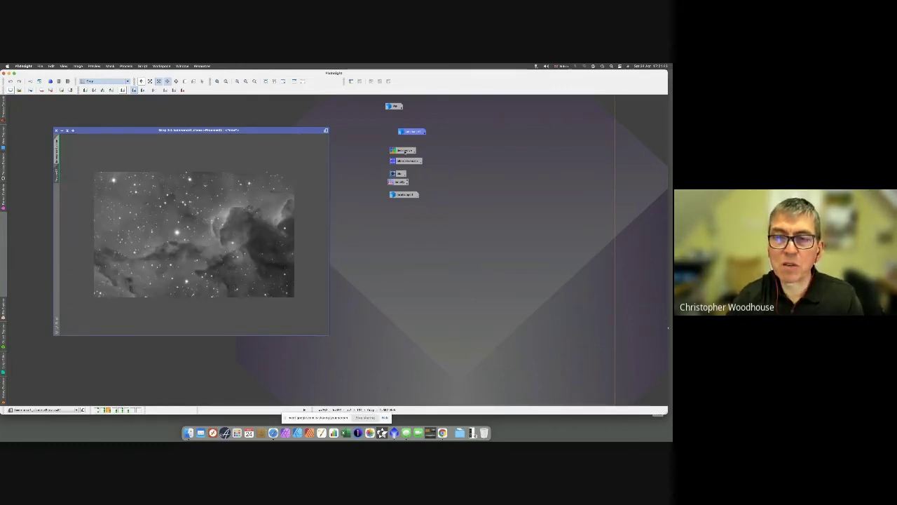
double_click(406, 150)
left_click_drag(333, 150, 409, 218)
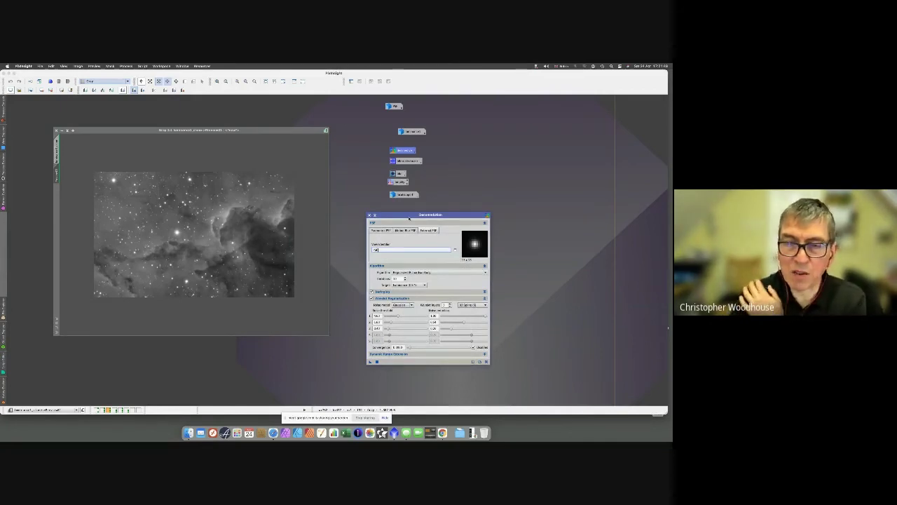
left_click(369, 214)
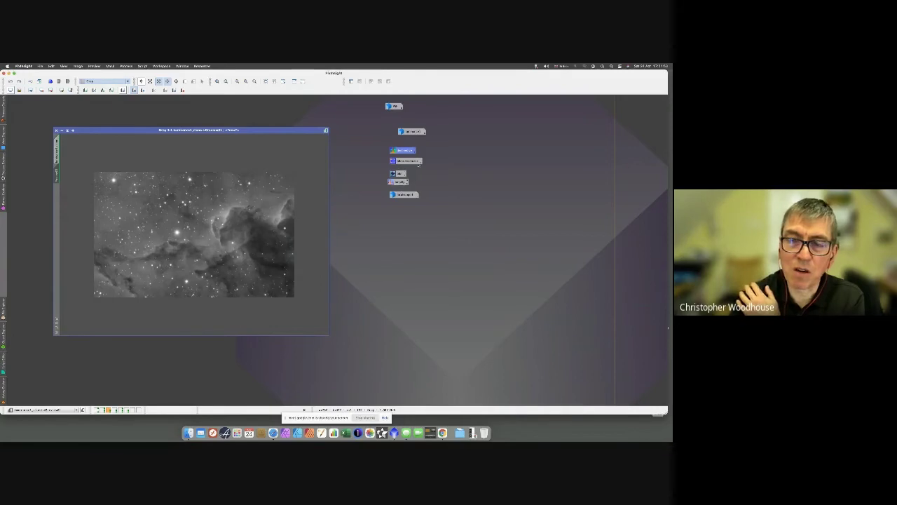
left_click(126, 66)
left_click(351, 167)
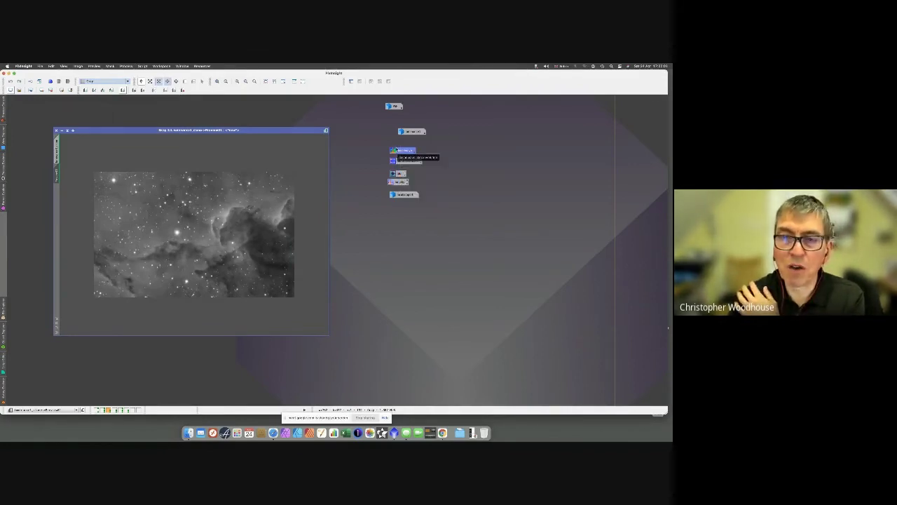
- Open the saved Deconvolution process, expand its Deringing settings with Wavelet Regularization enabled, and place the window clear of the process icons
double_click(399, 150)
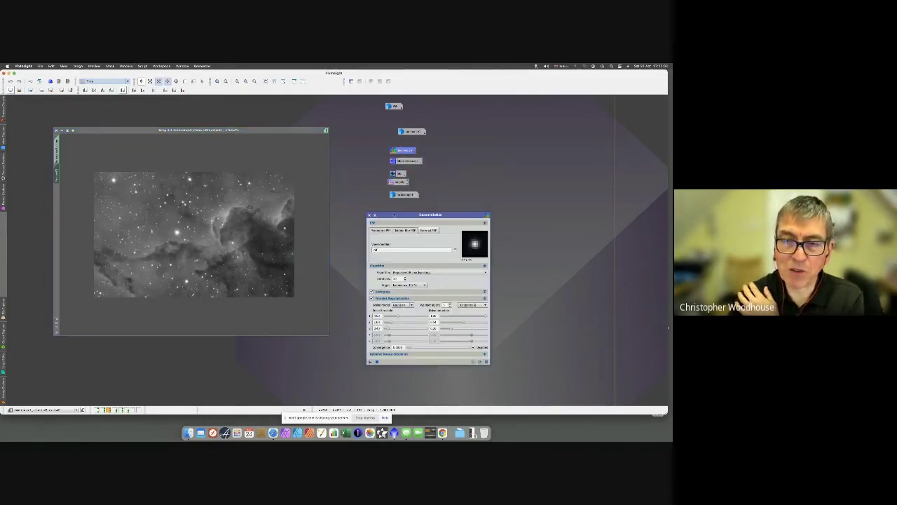
left_click_drag(389, 212, 377, 206)
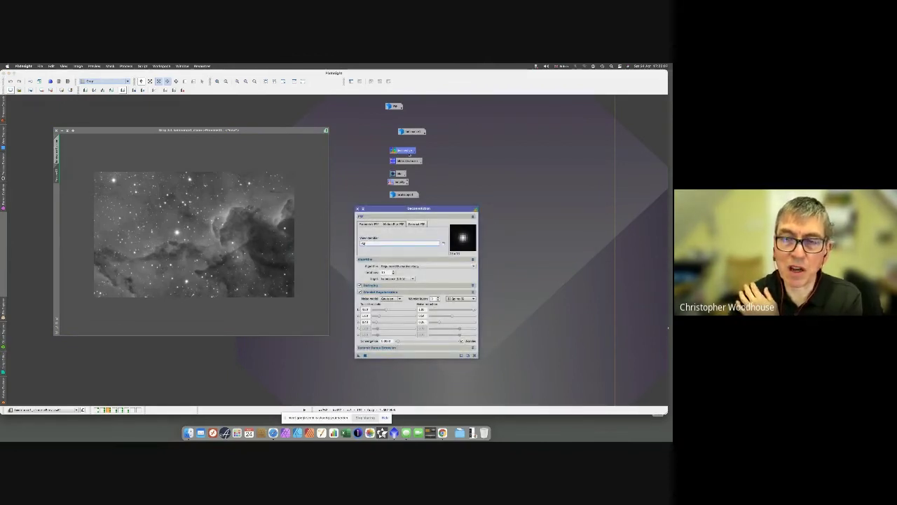
left_click(360, 291)
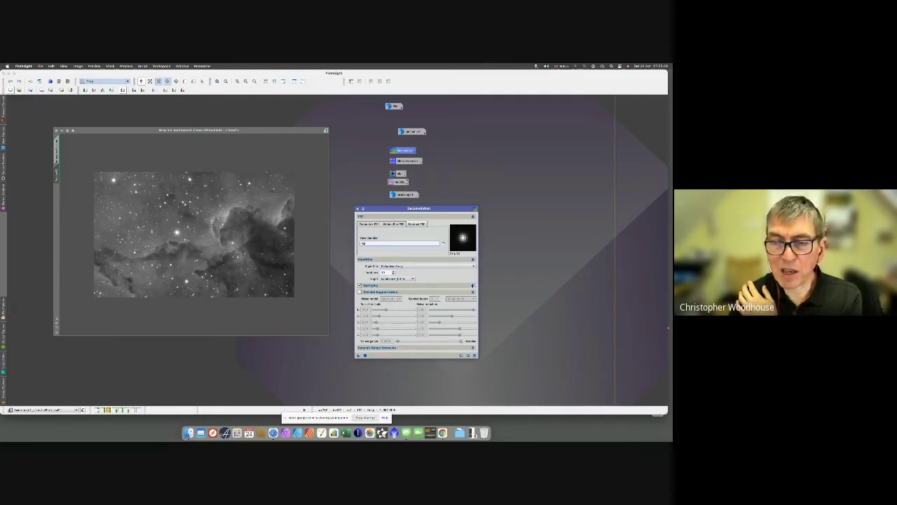
left_click(473, 285)
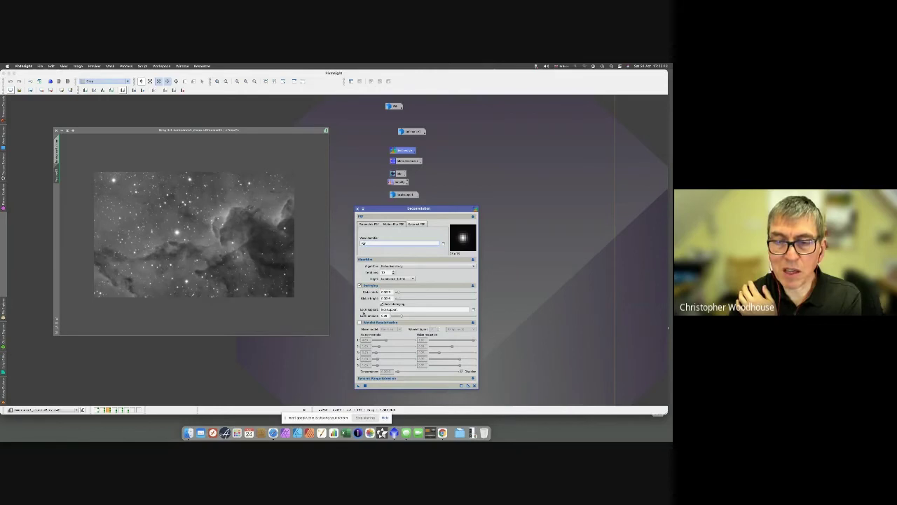
left_click(359, 322)
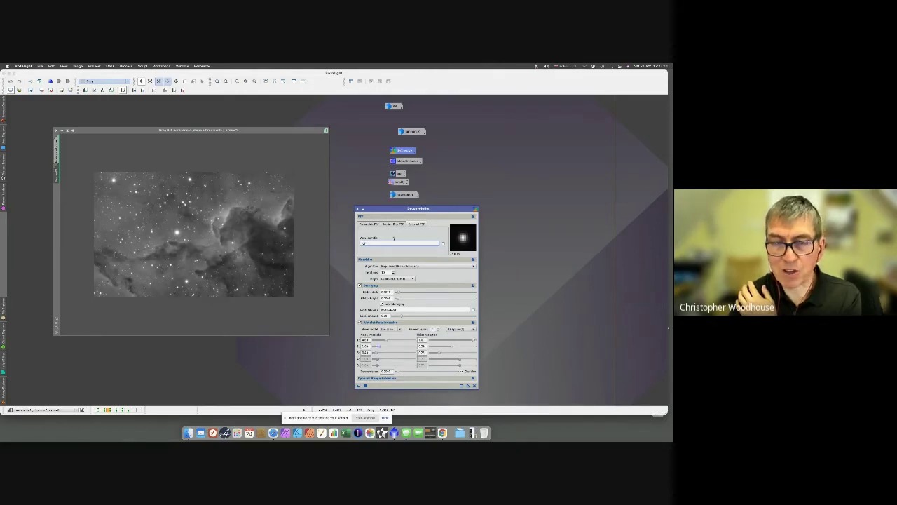
left_click_drag(392, 210, 384, 167)
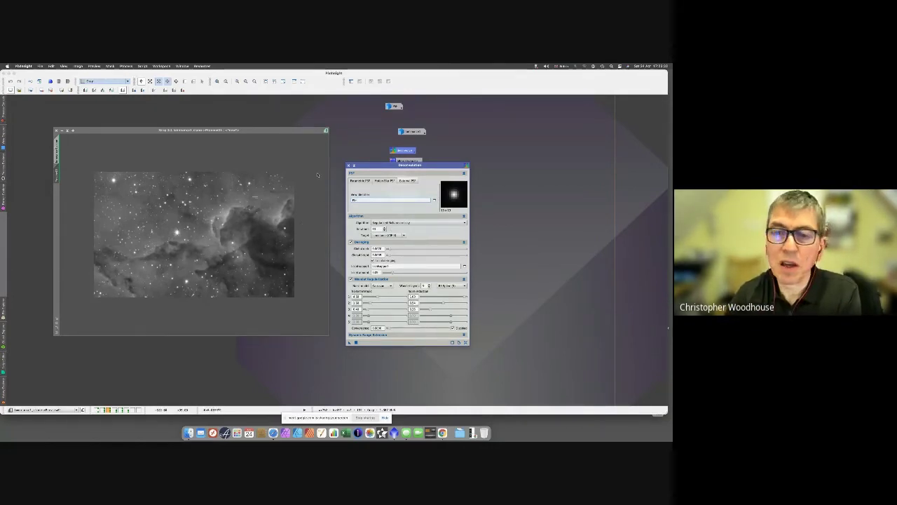
left_click_drag(354, 167, 452, 132)
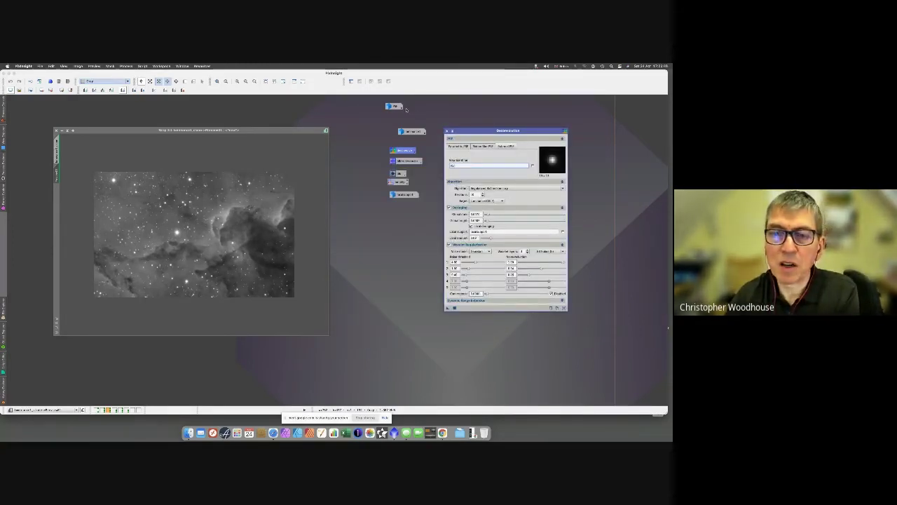
- Restore the PSF image from its icon and place its window below the Deconvolution settings
double_click(396, 106)
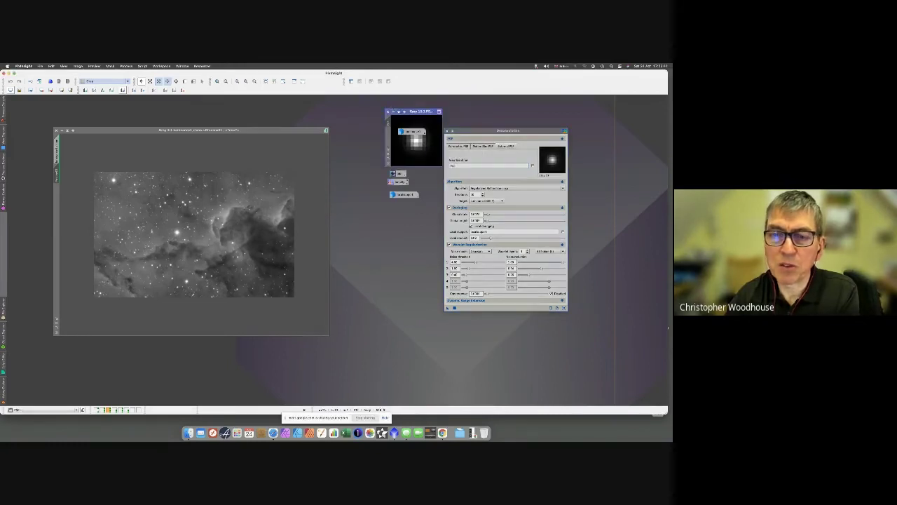
left_click(394, 111)
left_click_drag(458, 149, 559, 335)
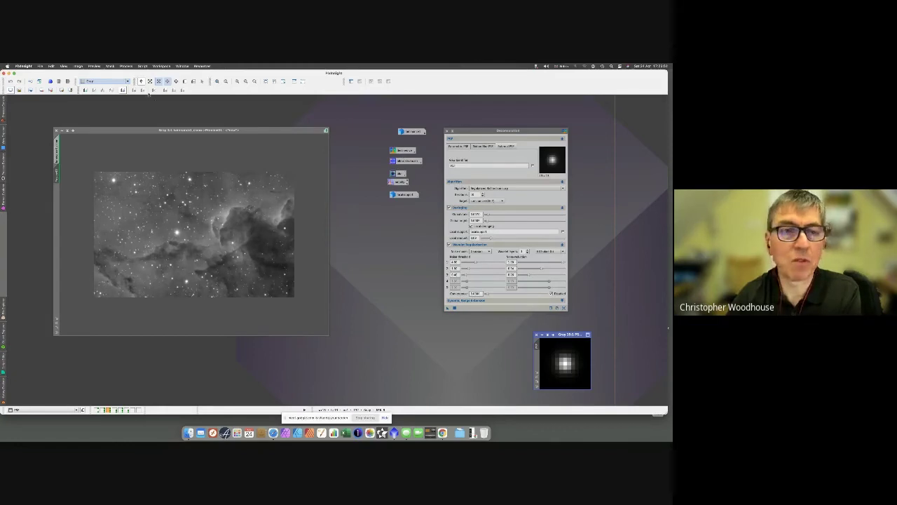
- Open the DynamicPSF process and sample nine stars spread across the nebula preview
left_click(126, 66)
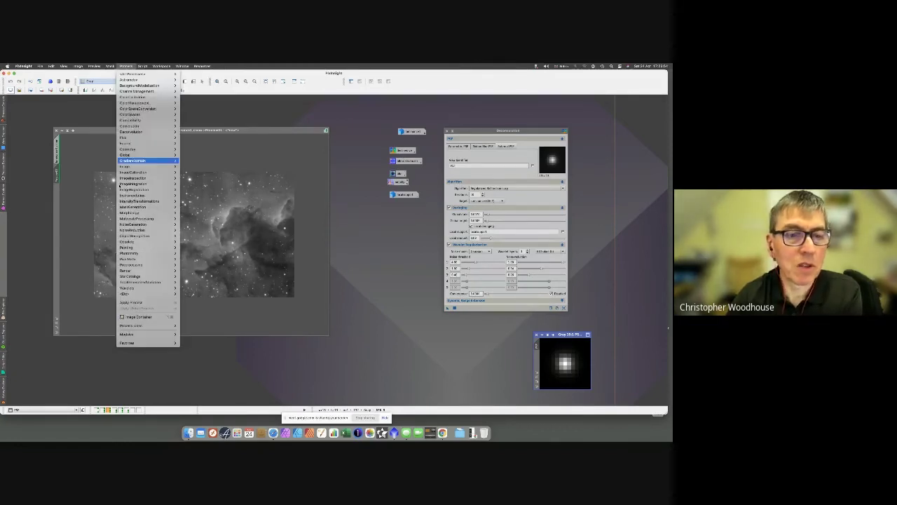
mouse_move(126, 184)
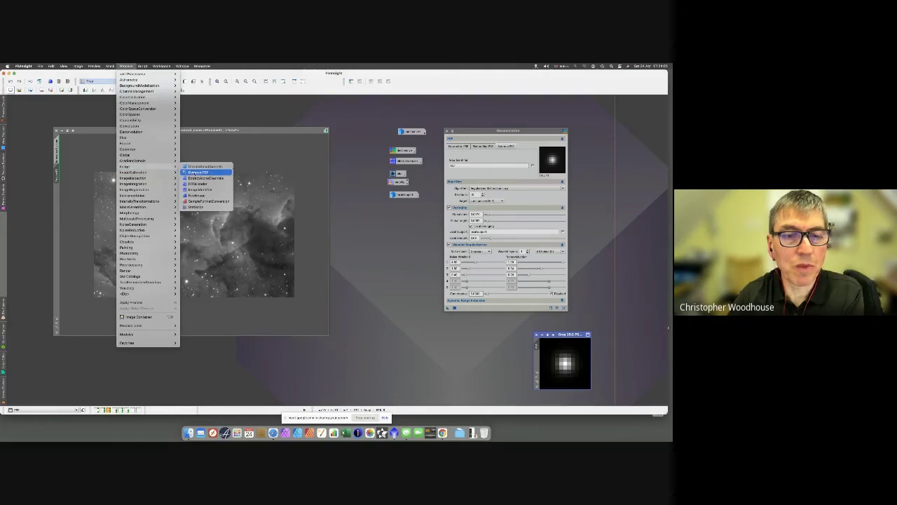
left_click(198, 172)
left_click_drag(174, 128, 382, 151)
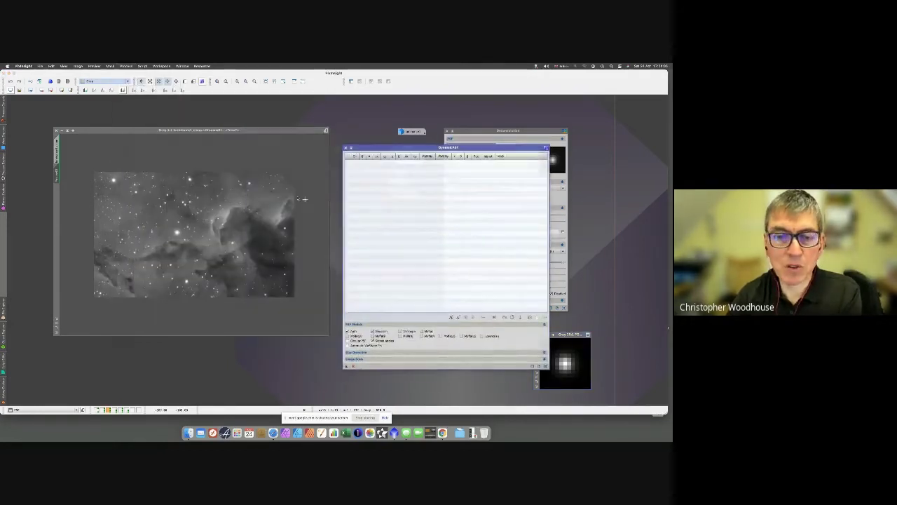
left_click(113, 180)
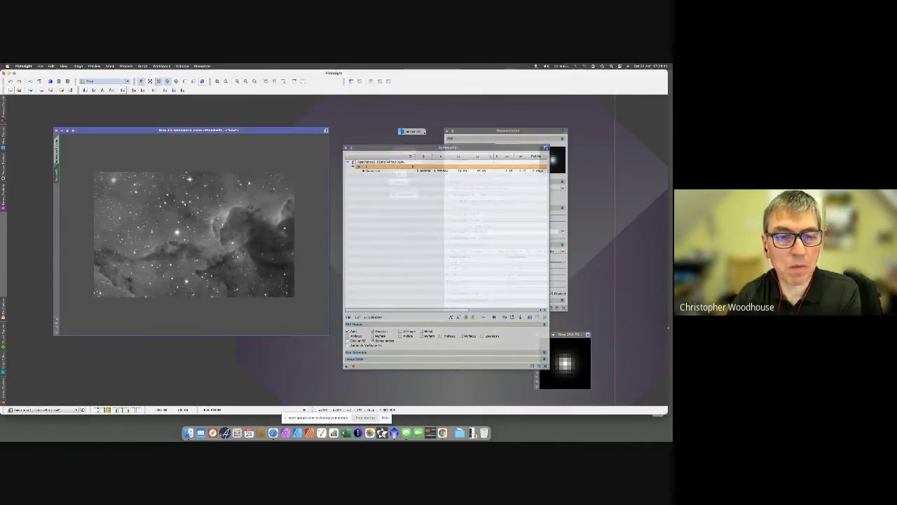
left_click(189, 179)
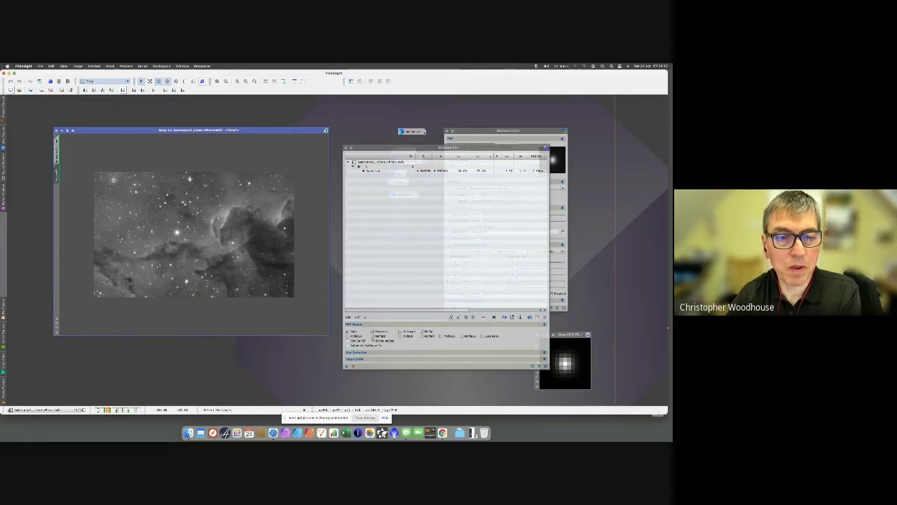
left_click(177, 232)
left_click(186, 281)
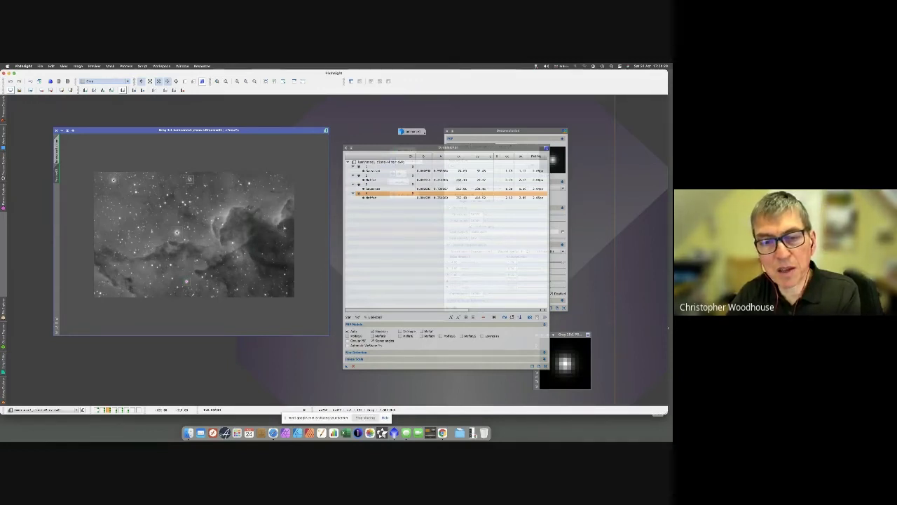
left_click(285, 227)
left_click(284, 228)
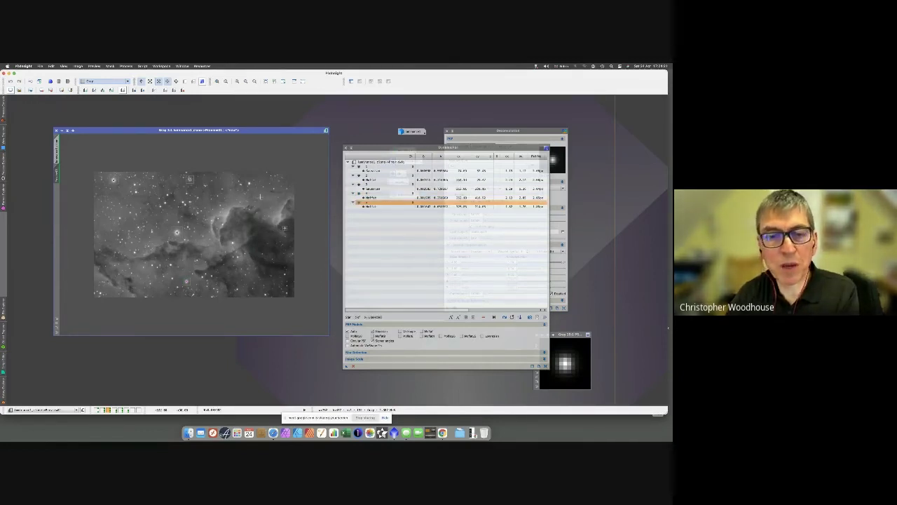
left_click(249, 183)
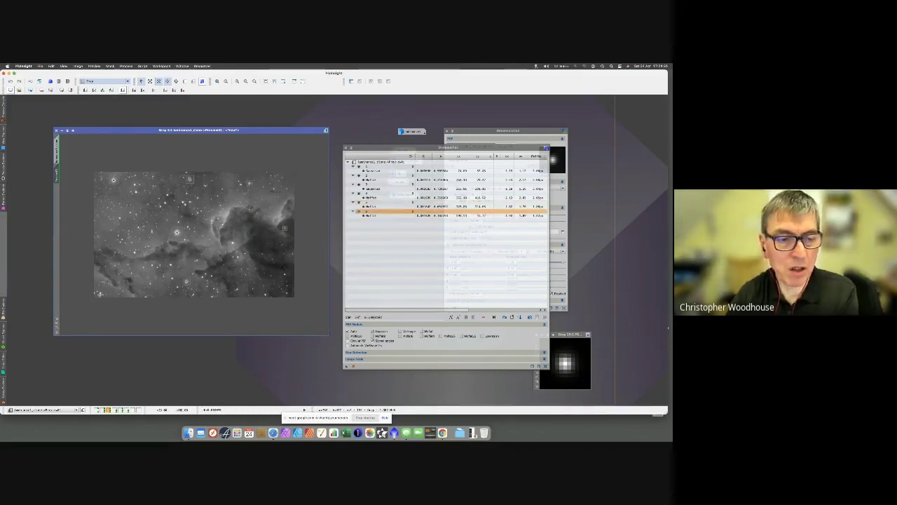
left_click(112, 251)
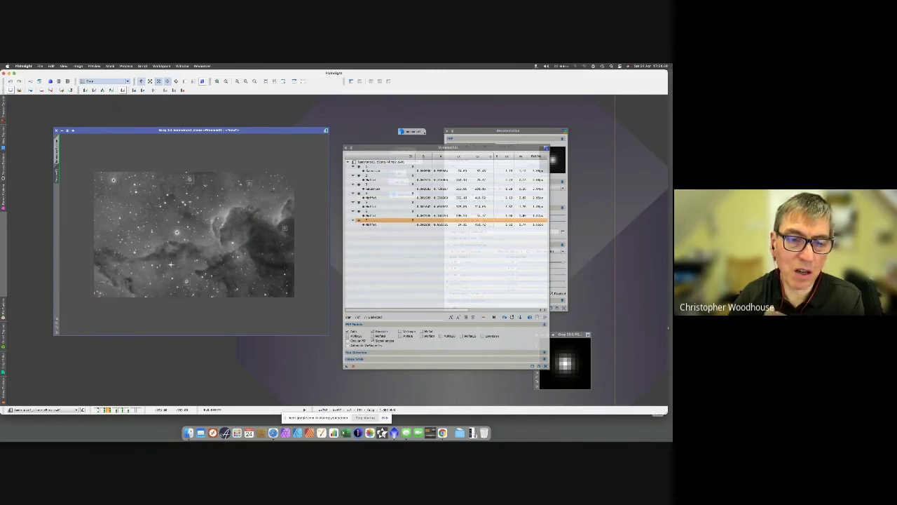
left_click(170, 264)
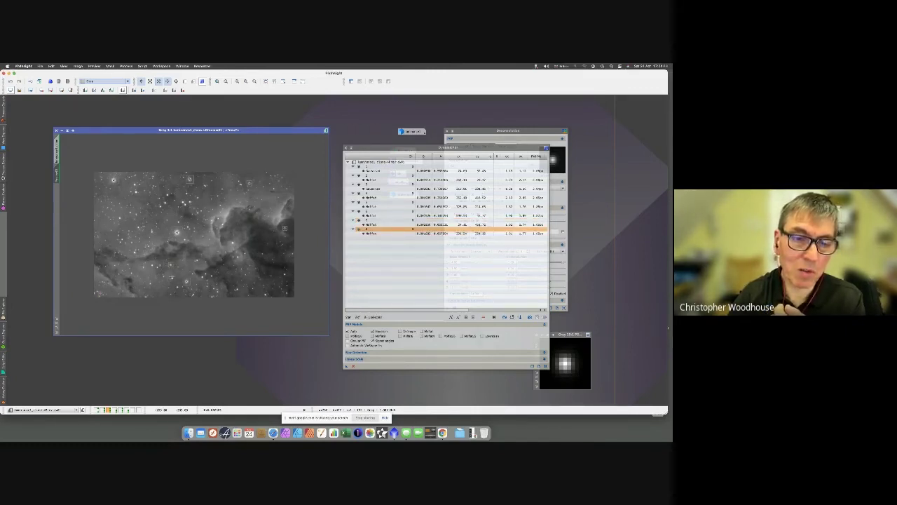
left_click(172, 278)
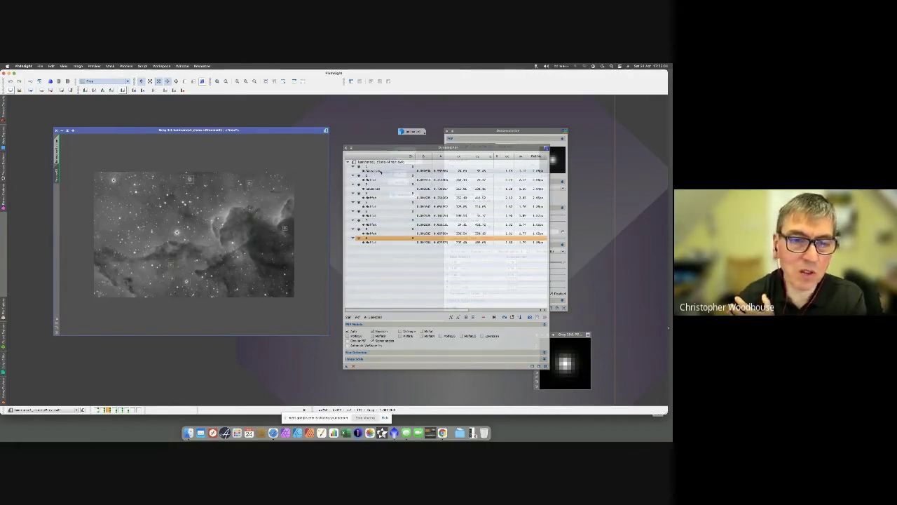
- Delete the two Gaussian-fitted stars from the DynamicPSF list
left_click(381, 170)
left_click(483, 317)
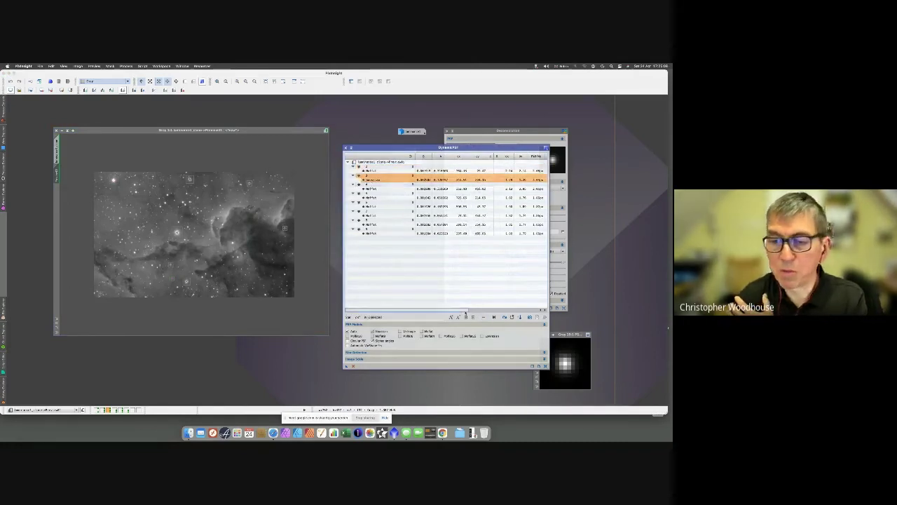
left_click(483, 316)
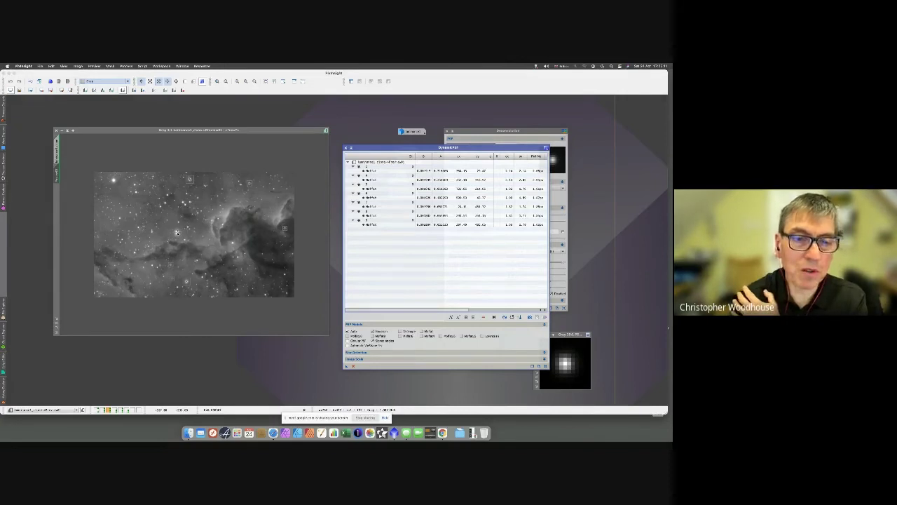
- Select all the remaining Moffat stars in the DynamicPSF list and cancel the active DynamicPSF session
left_click(379, 170)
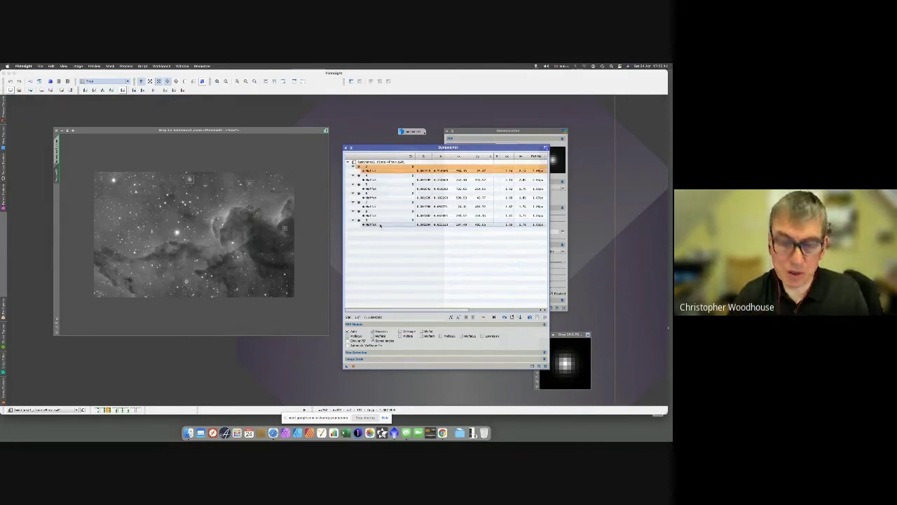
left_click(380, 224, "shift")
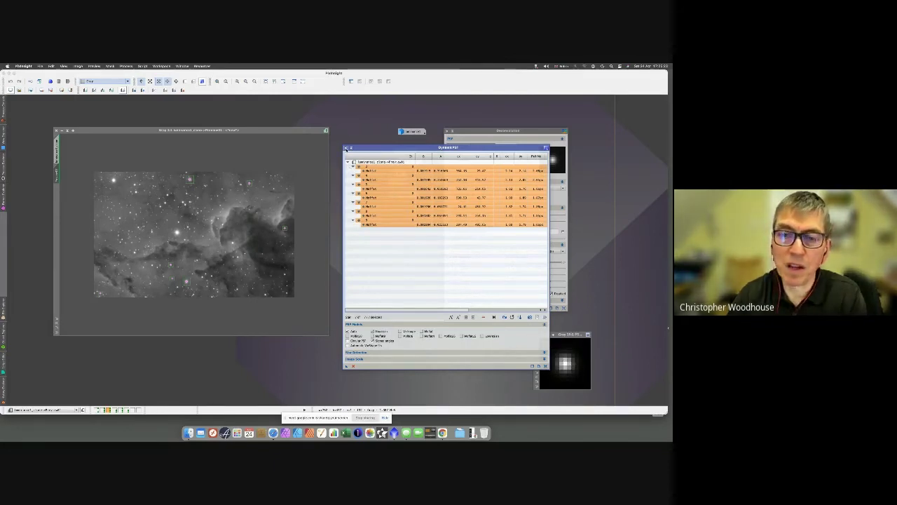
left_click(331, 240)
left_click(354, 249)
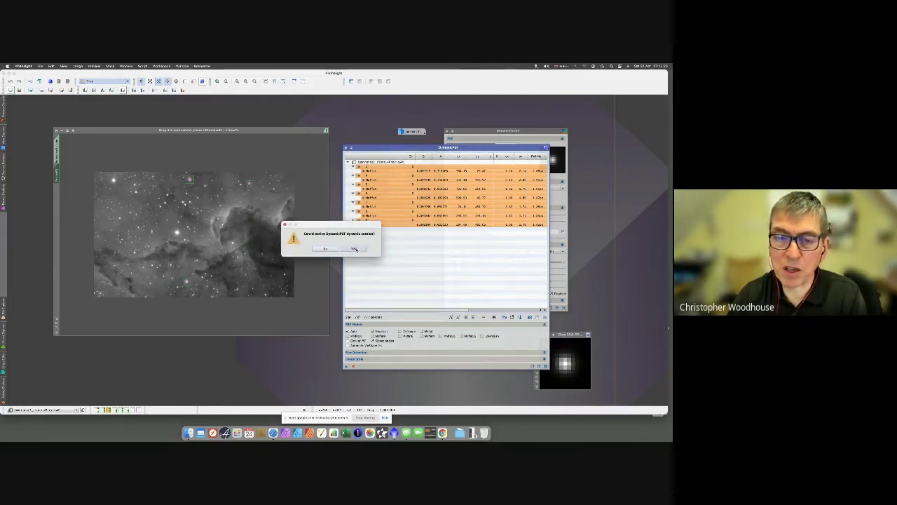
- Place the PSF image beside the Deconvolution settings, disable deringing and wavelet regularization, apply Deconvolution to the preview and zoom in
left_click_drag(554, 334, 383, 259)
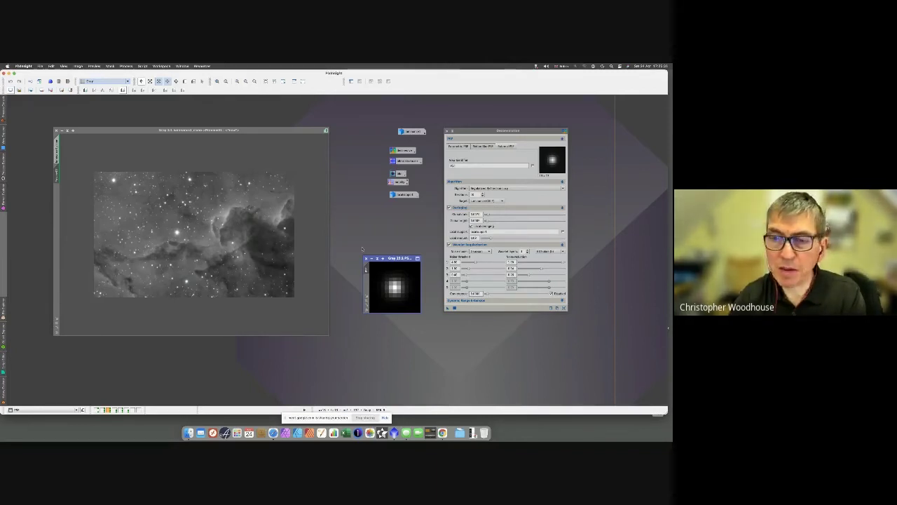
left_click(449, 207)
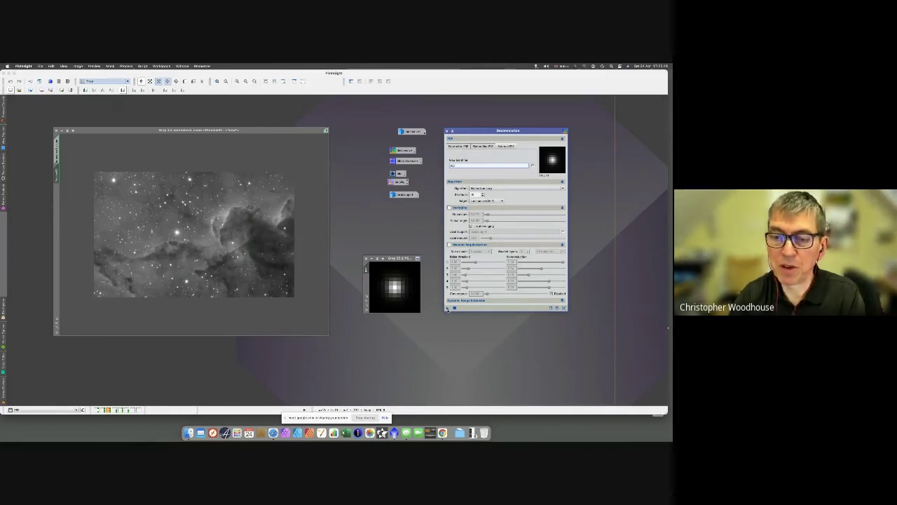
left_click(230, 263)
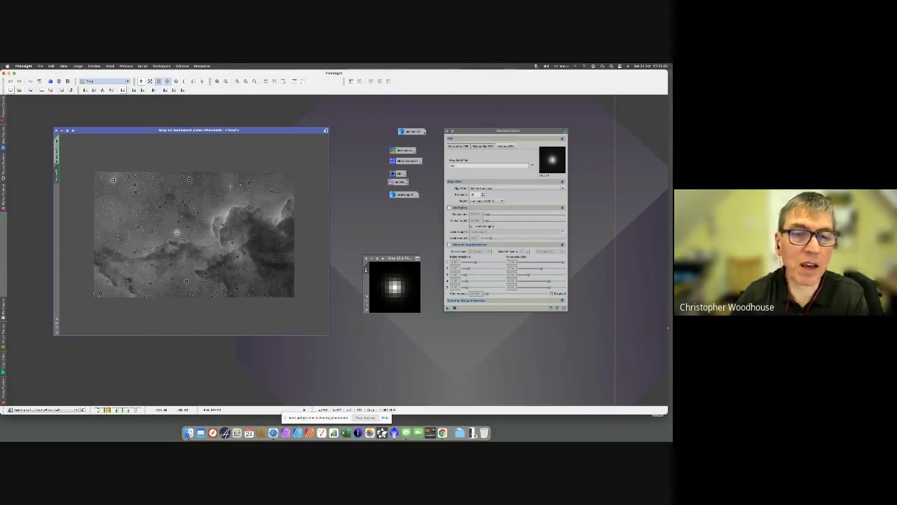
left_click(254, 81)
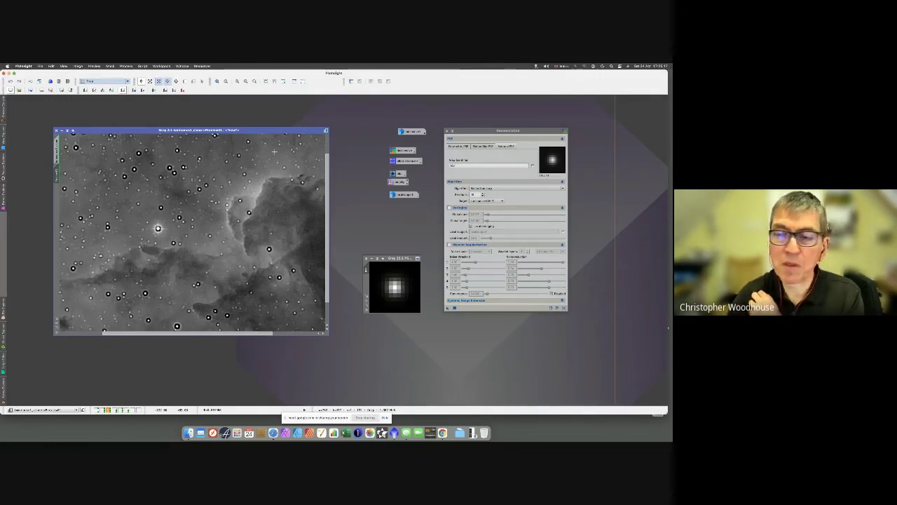
- Enable deringing, undo the previous preview result and reapply Deconvolution to the preview
left_click(449, 208)
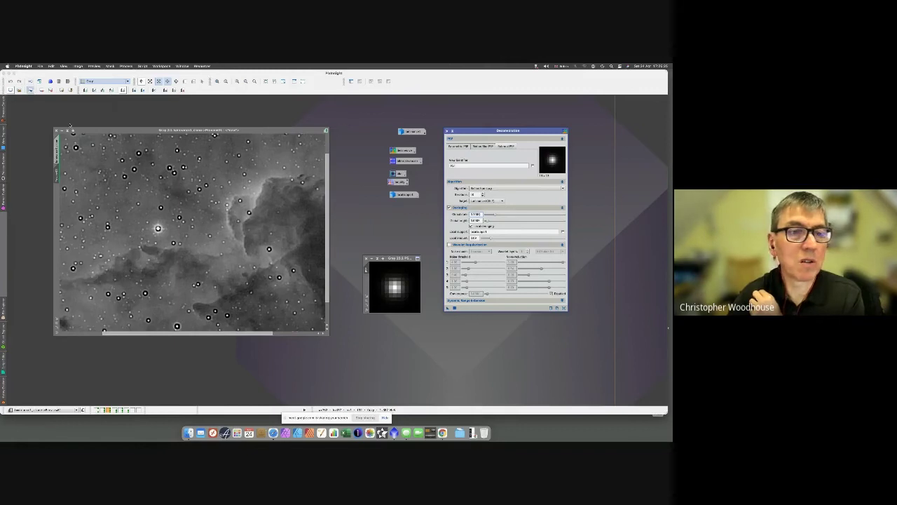
left_click(89, 129)
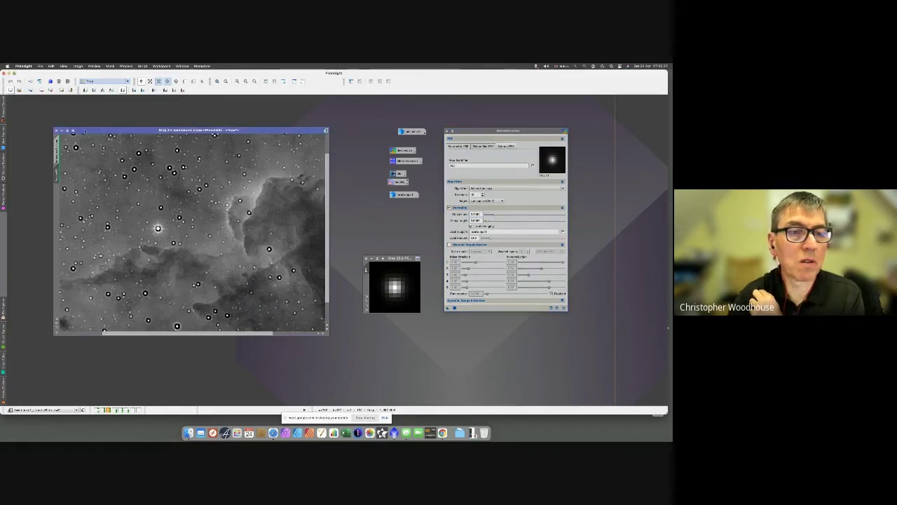
left_click(174, 90)
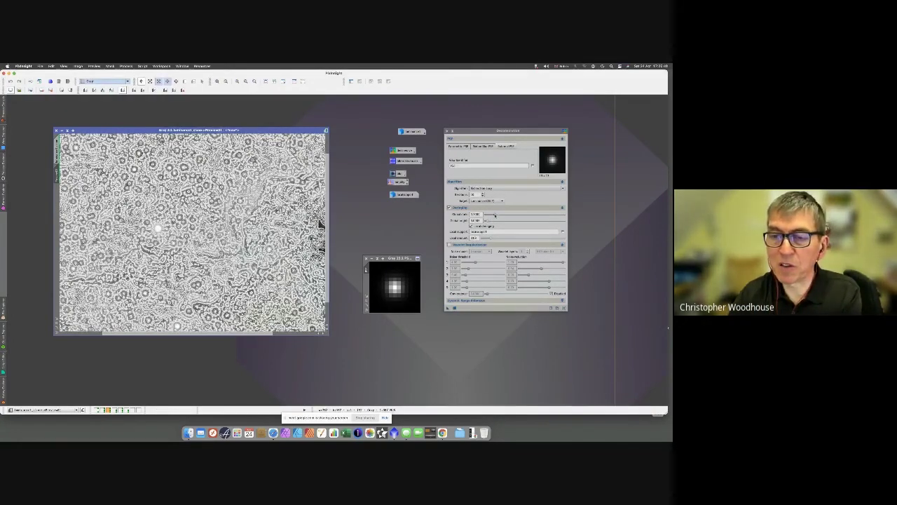
- Set the deringing Global dark to 0.01 and reapply Deconvolution to the preview
left_click(475, 213)
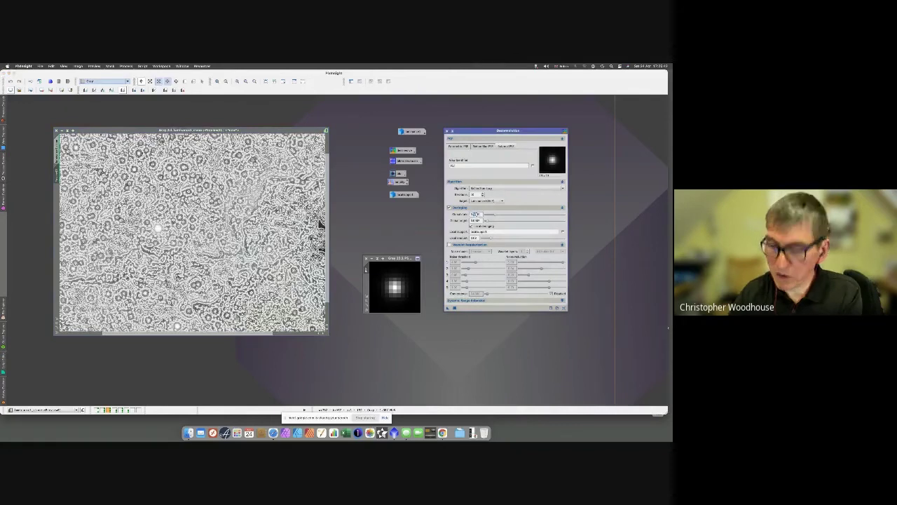
type("0.01")
key("Return")
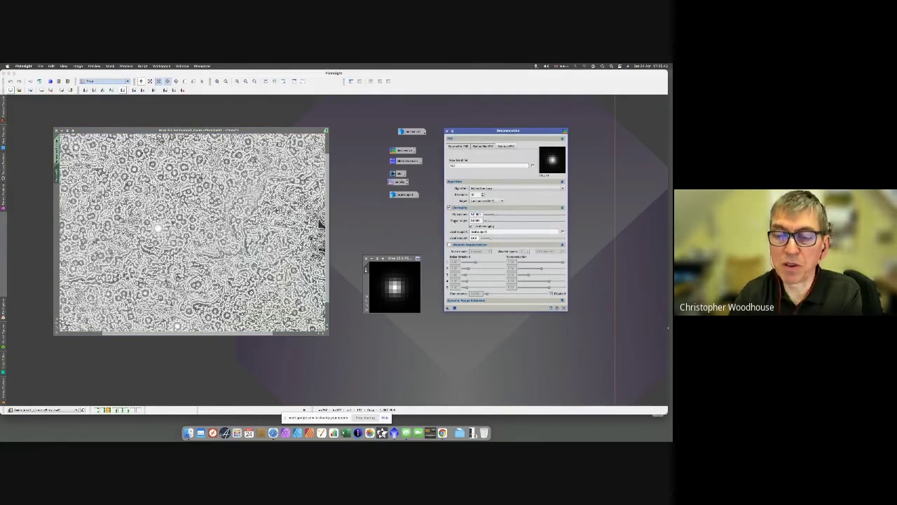
left_click(447, 309)
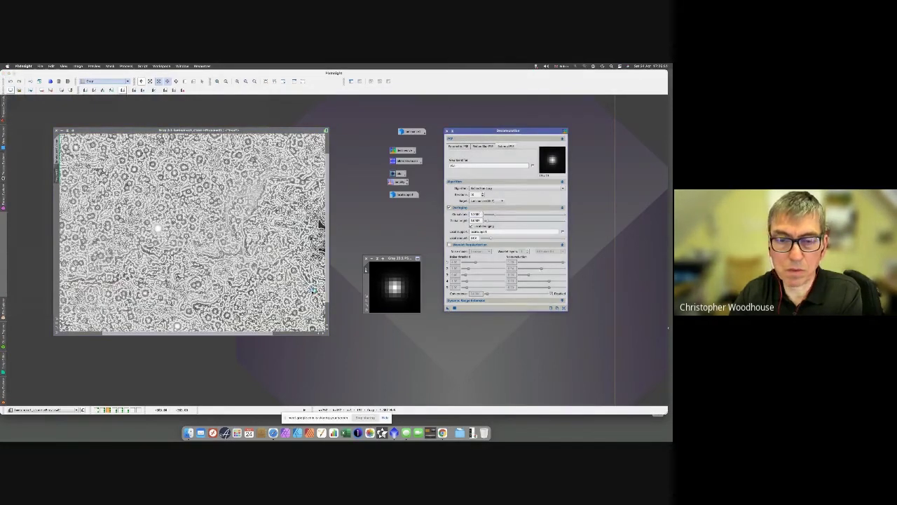
left_click(312, 290)
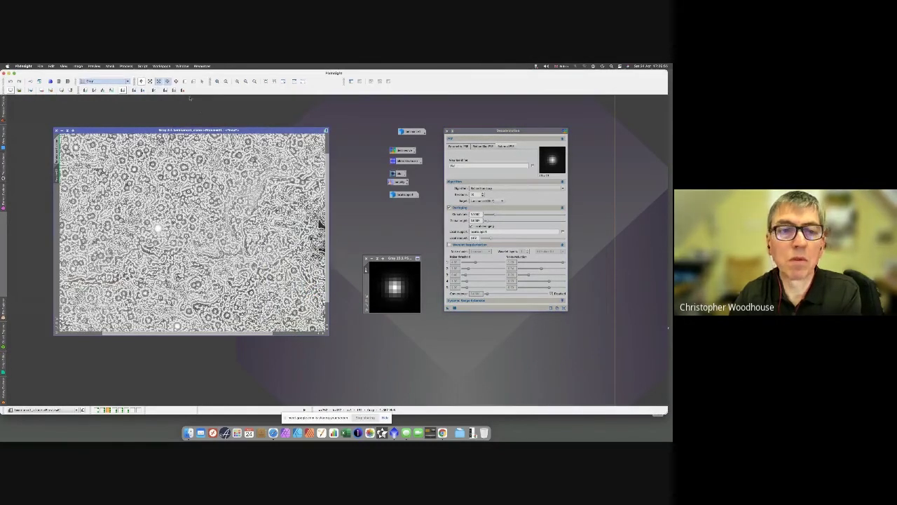
- Undo the preview's deconvolution, rerun it with the same settings and undo it again
key("super+z")
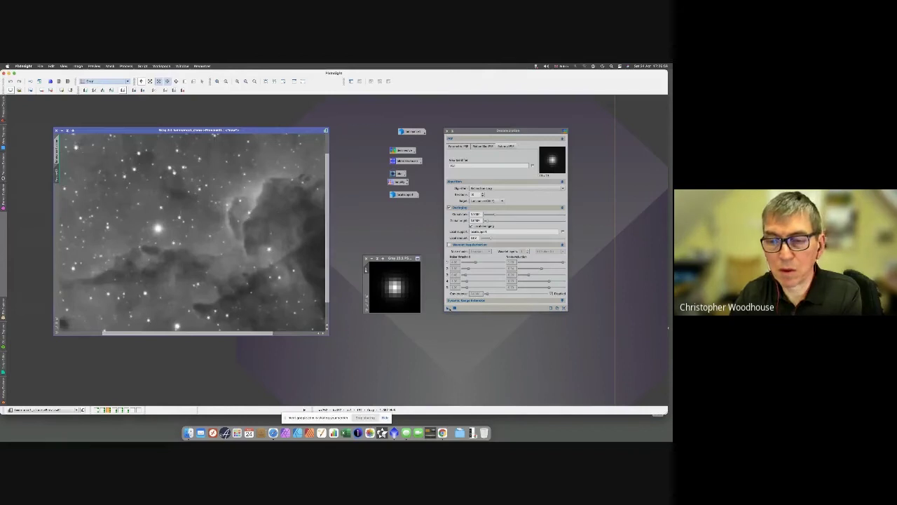
key("super+e")
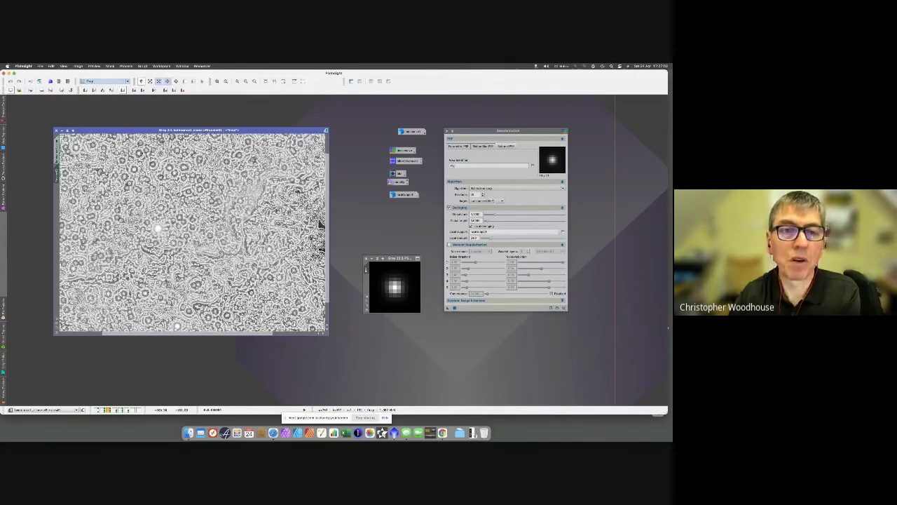
left_click(174, 89)
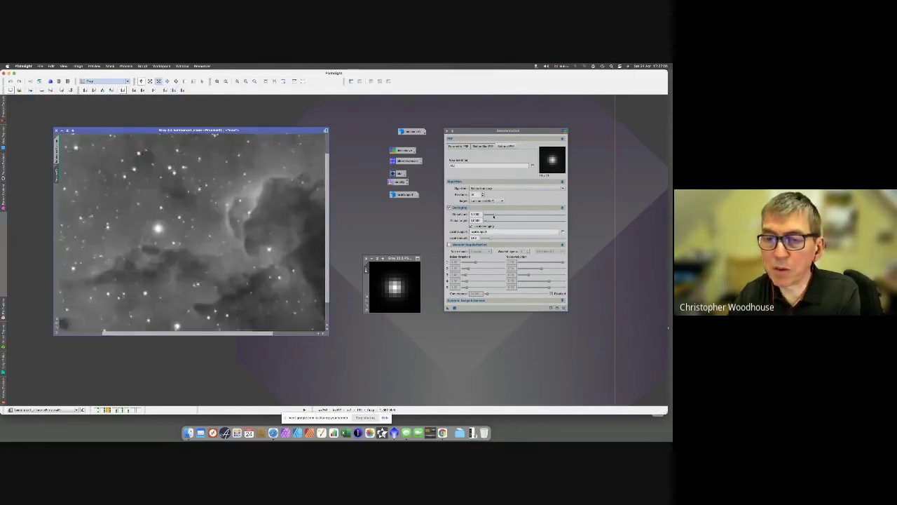
- Set Global dark to 0.01, disable local deringing and apply Deconvolution to the preview
left_click(495, 216)
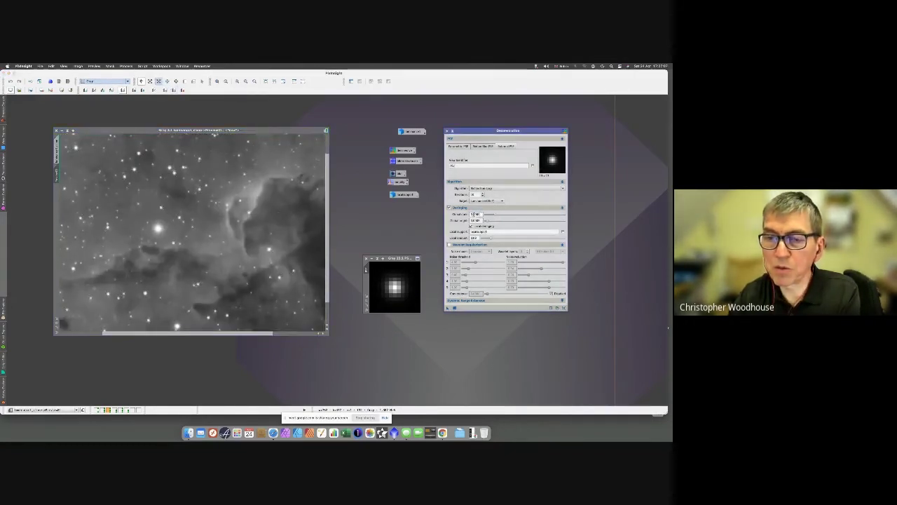
double_click(476, 214)
type("0.01")
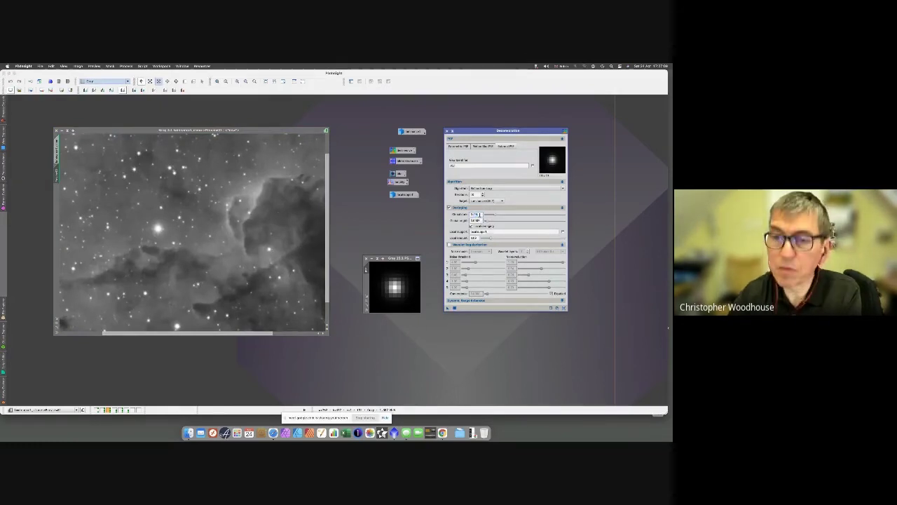
key("Return")
double_click(481, 220)
left_click(471, 226)
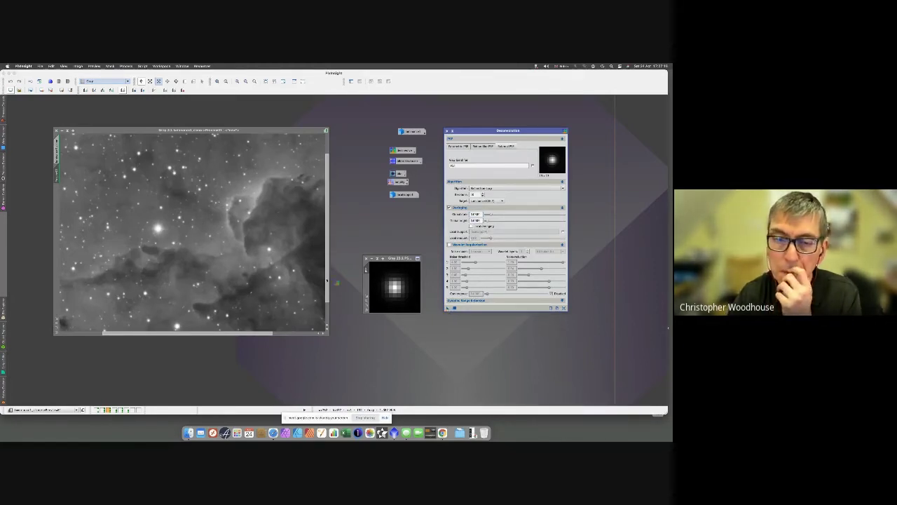
left_click(328, 248)
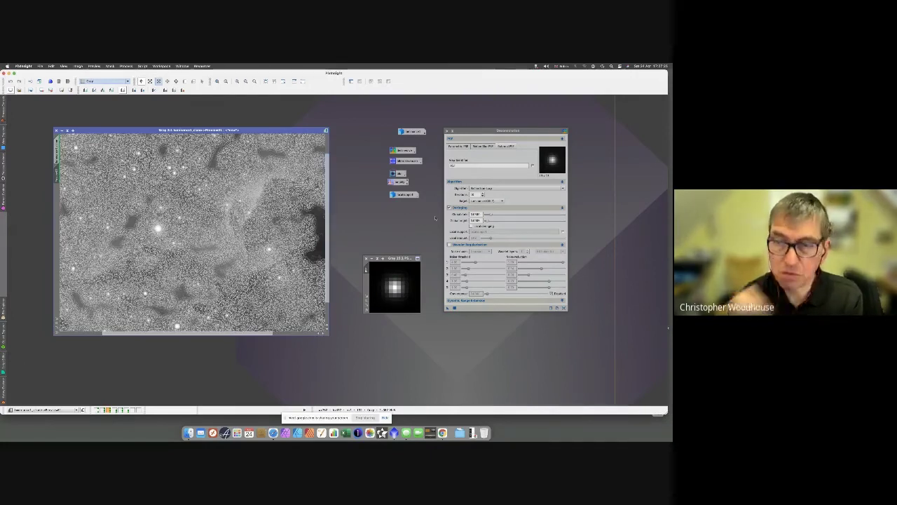
- Fine-tune the Global dark value, rerun Deconvolution on the restored preview and compare the preview before and after
left_click(492, 214)
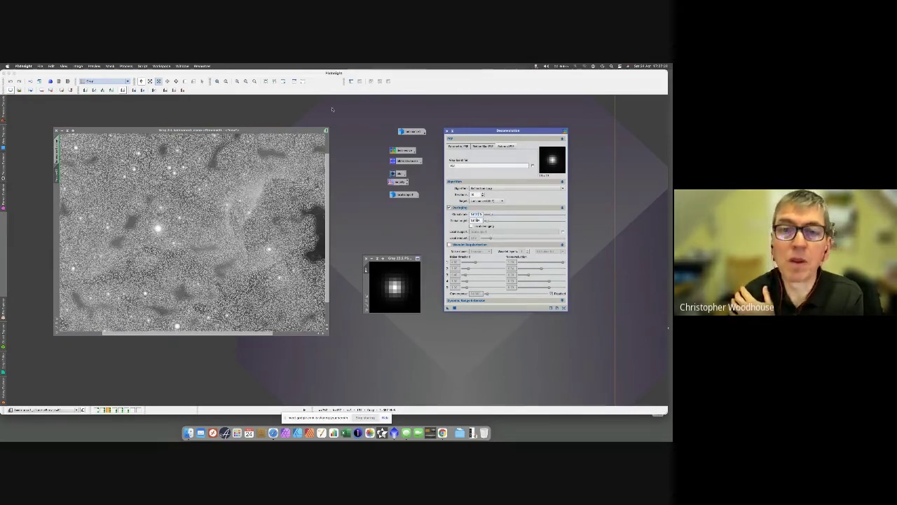
left_click(174, 89)
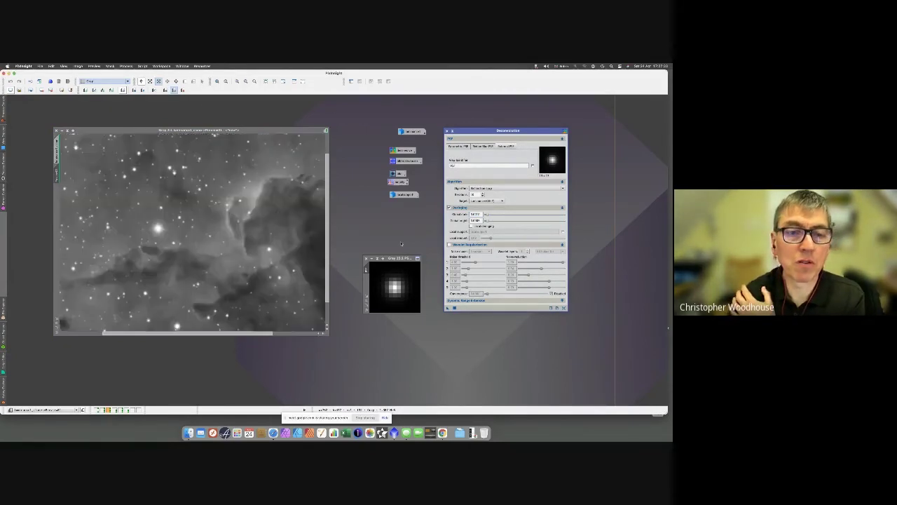
left_click(301, 261)
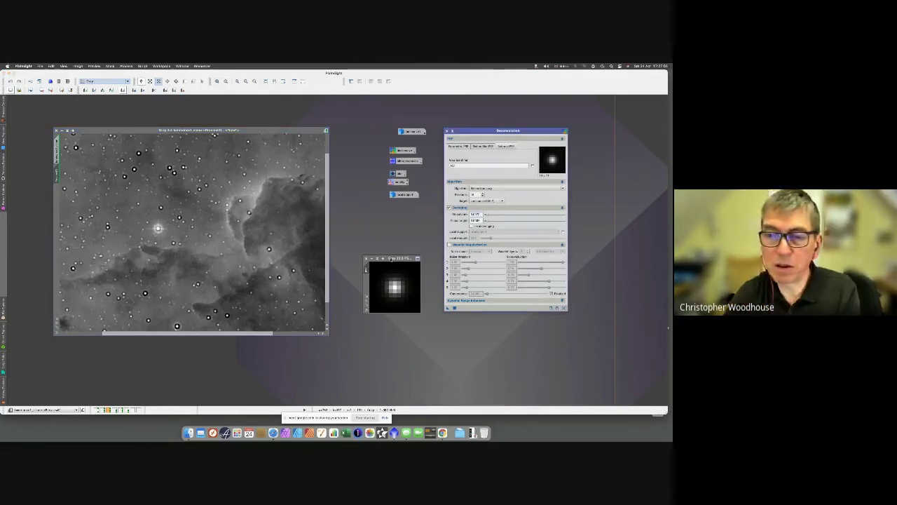
left_click(449, 309)
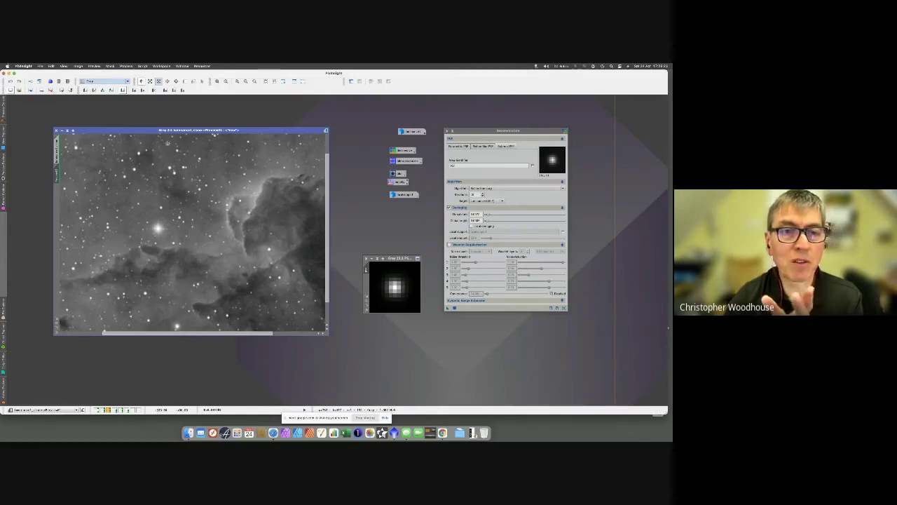
left_click(154, 90)
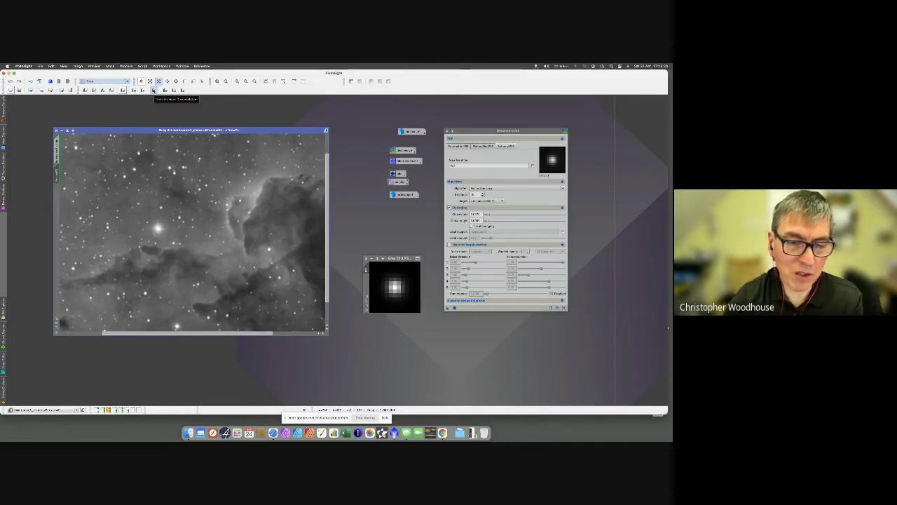
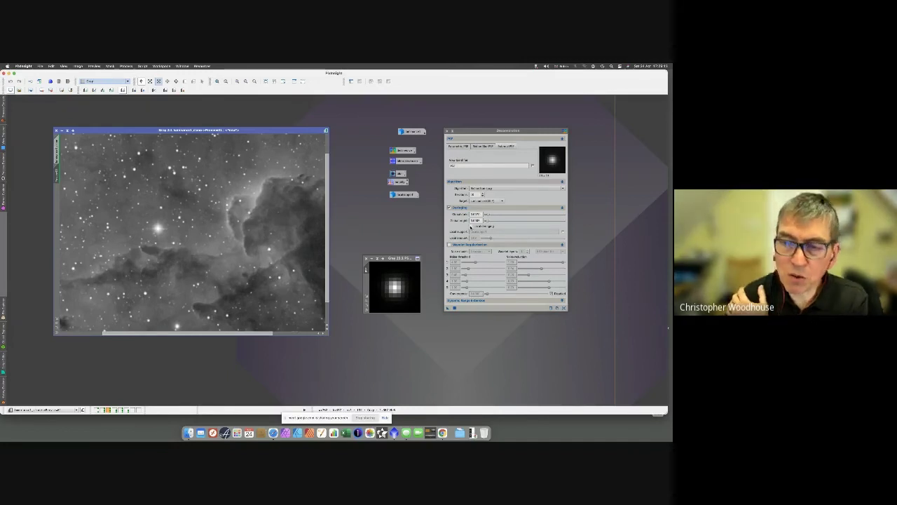
- Re-enable local deringing, restore the local support star image to inspect it, and minimize it back to its icon
left_click(471, 227)
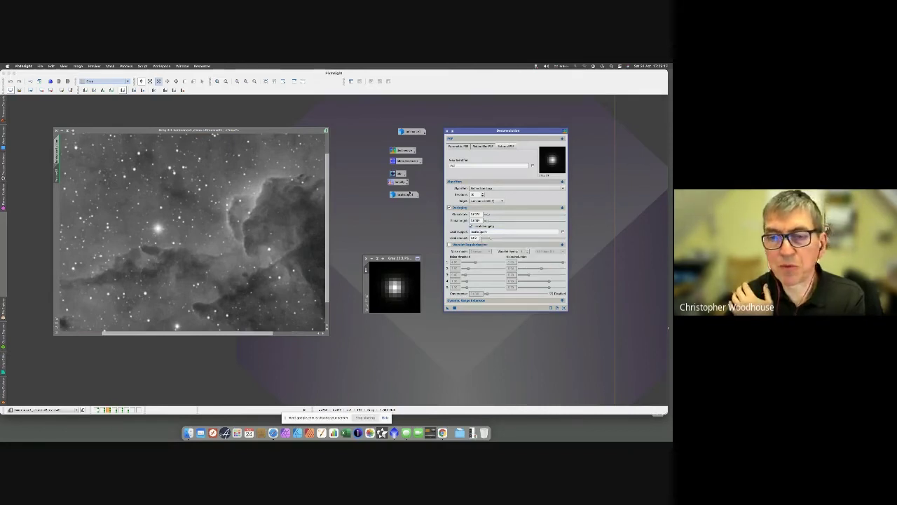
double_click(407, 195)
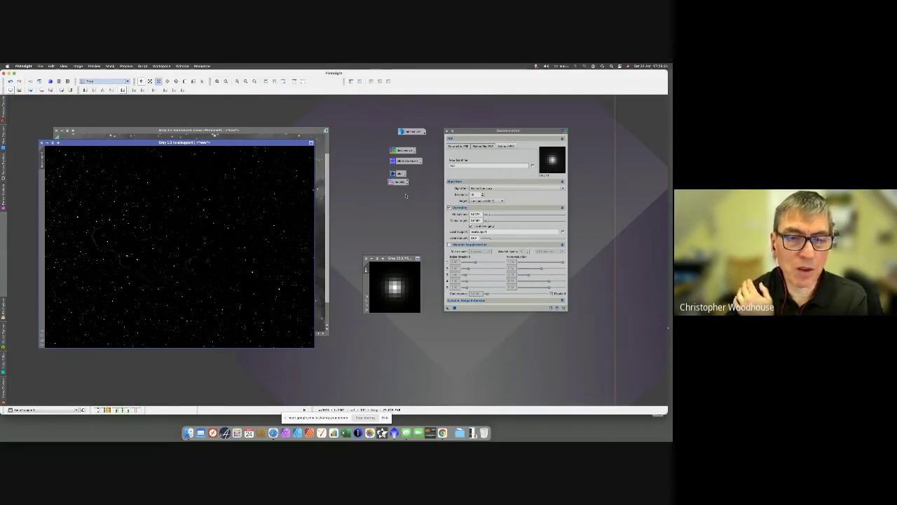
left_click(322, 187)
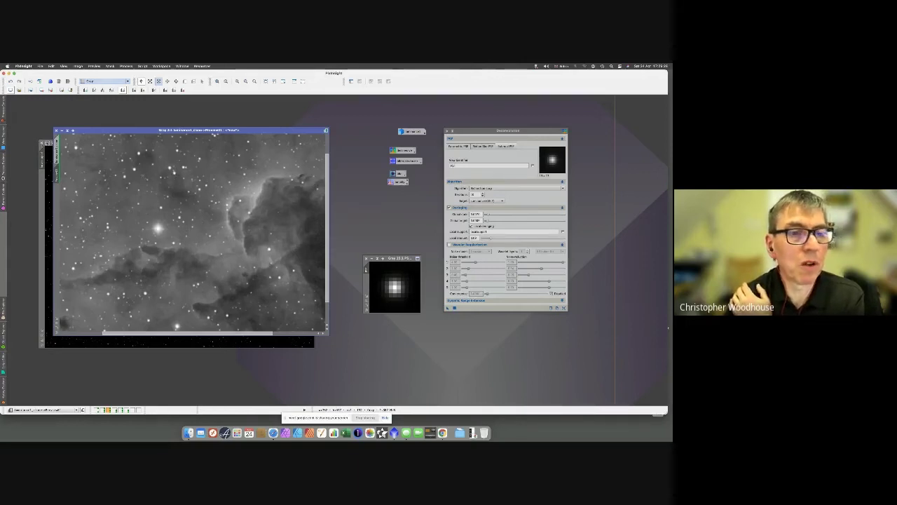
left_click(47, 144)
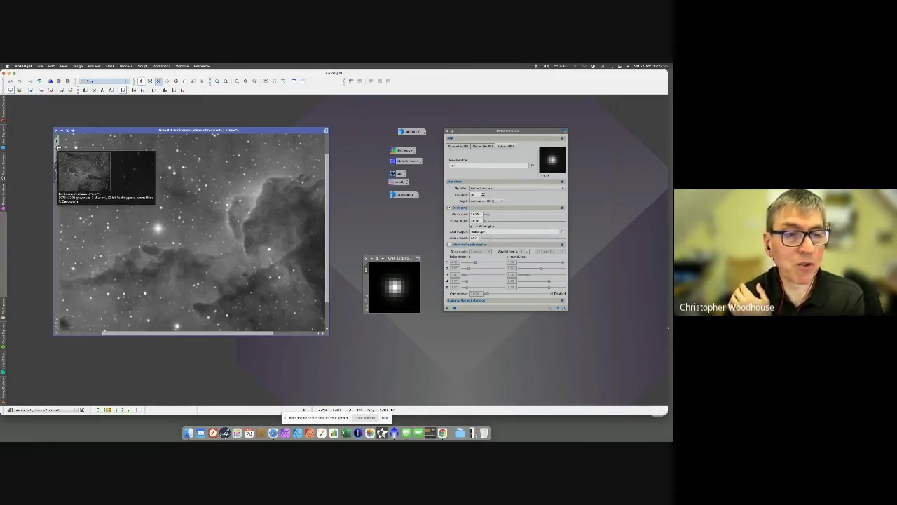
- Duplicate the full luminance clone and open the MultiscaleLinearTransform process beside the new copy
left_click(58, 146)
left_click_drag(47, 154, 43, 157)
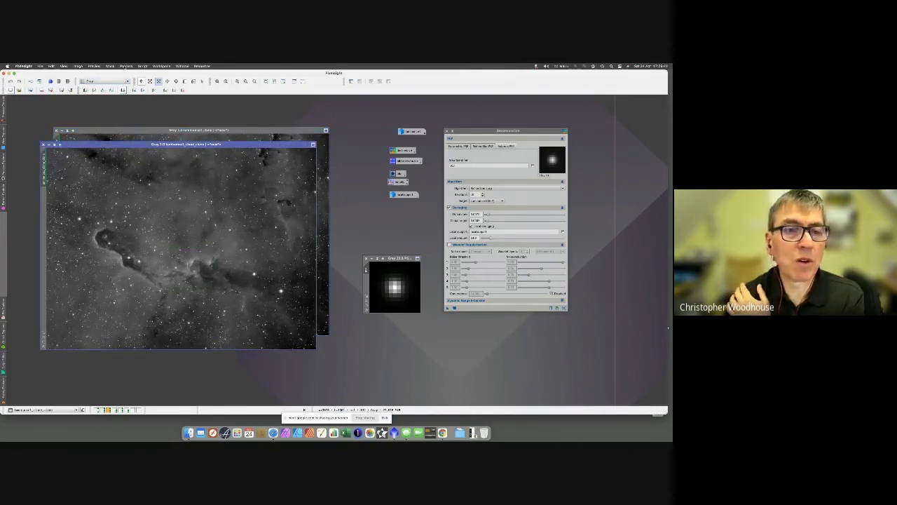
left_click(126, 66)
mouse_move(151, 195)
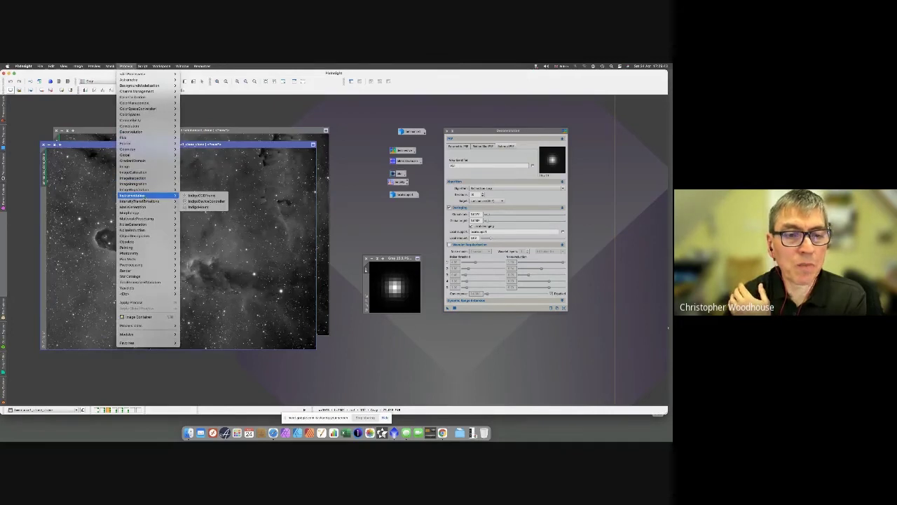
mouse_move(143, 218)
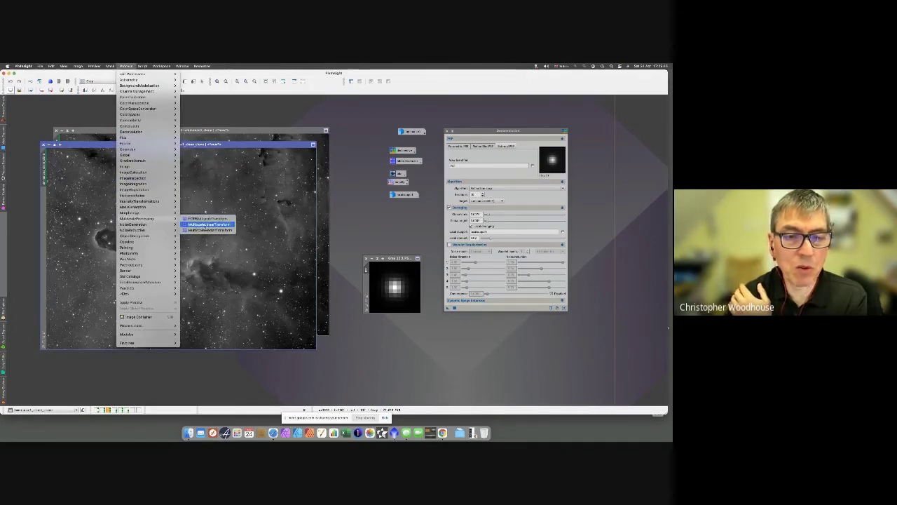
left_click(209, 224)
left_click_drag(249, 163, 352, 162)
- Set MultiscaleLinearTransform to six layers, disable the residual layer and apply it to the new luminance copy
left_click(429, 184)
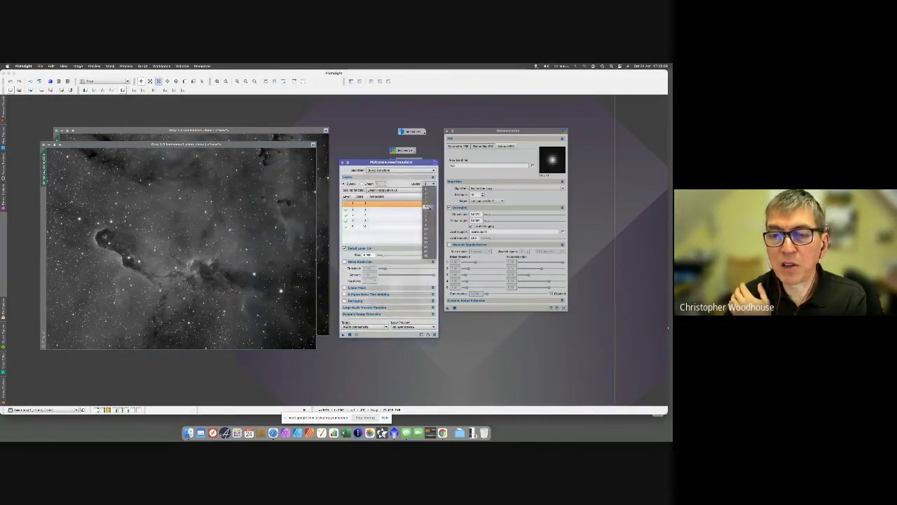
left_click(426, 214)
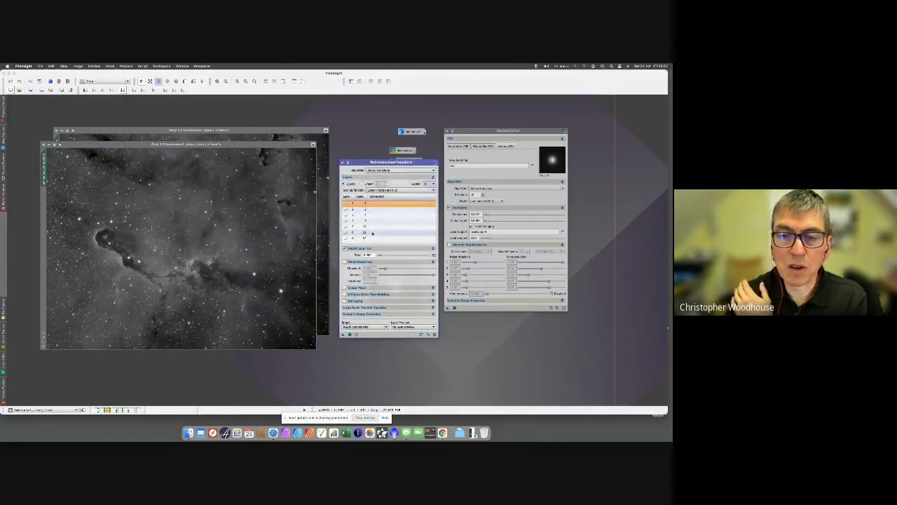
left_click(349, 239)
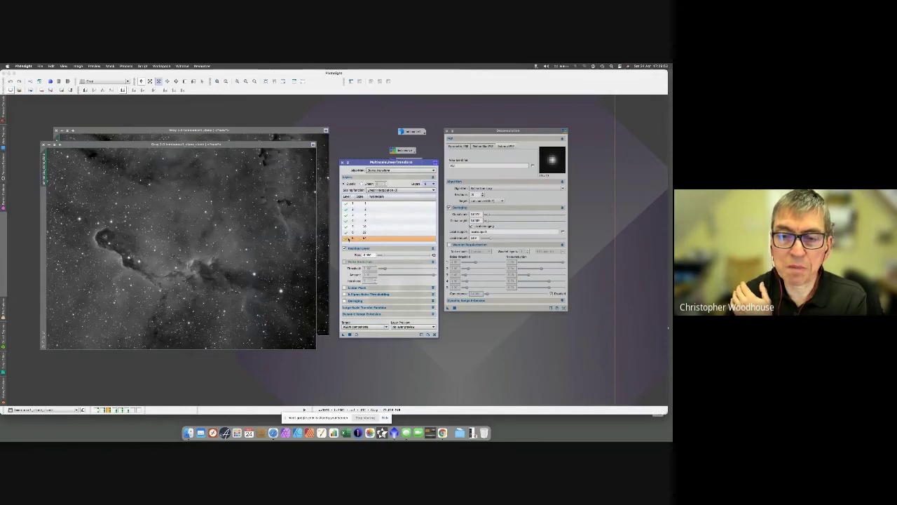
left_click(351, 334)
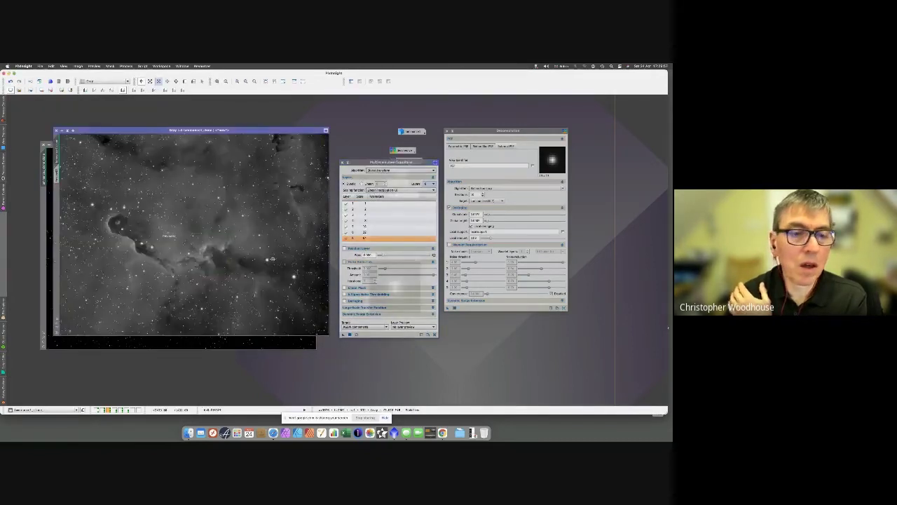
- Clear the space around the new star-layer copy by minimizing the luminance clone to an icon and collapsing MultiscaleLinearTransform
left_click(250, 346)
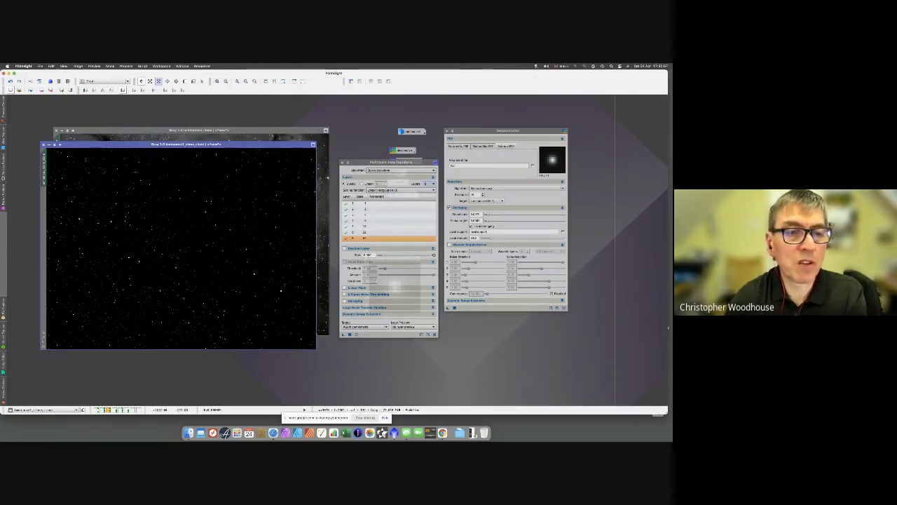
left_click_drag(92, 146, 79, 151)
left_click(119, 133)
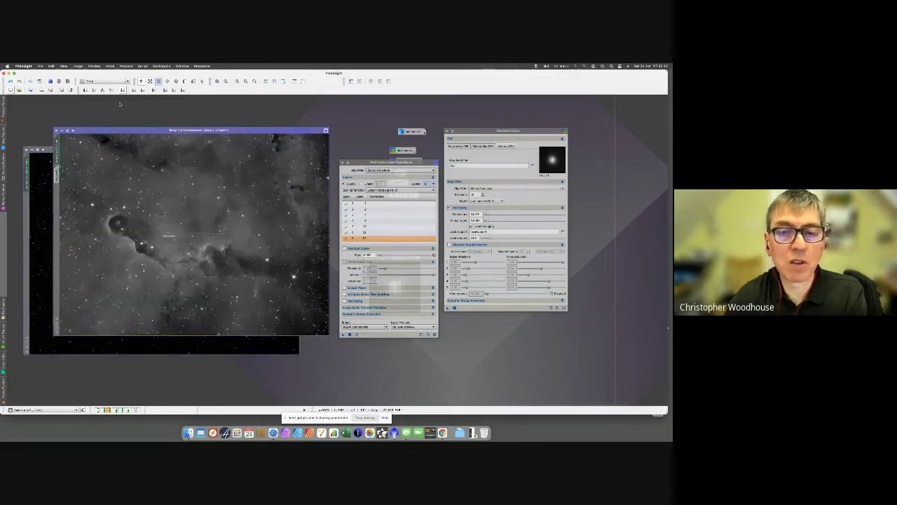
left_click(66, 130)
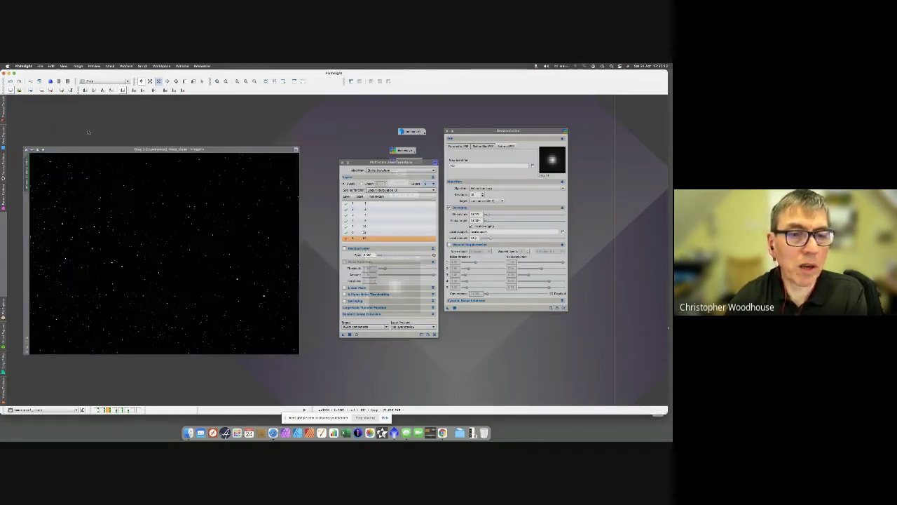
left_click_drag(209, 234, 314, 117)
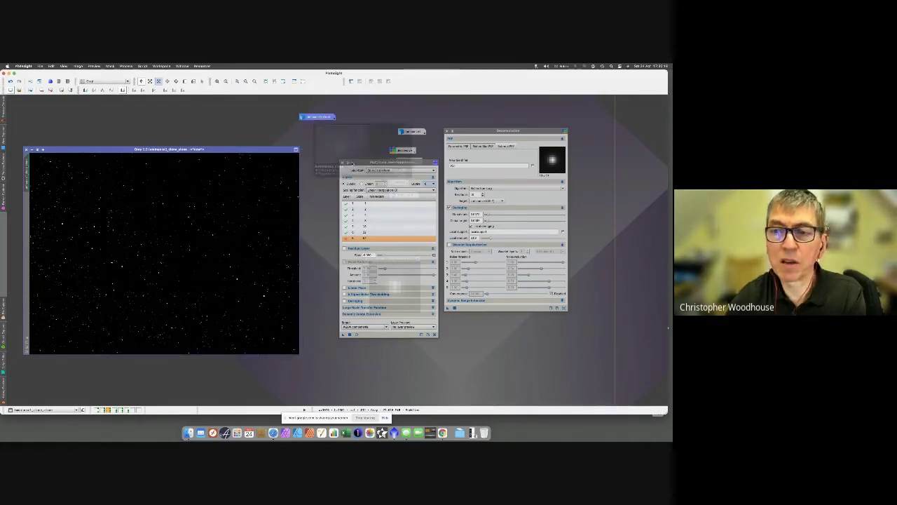
left_click(348, 163)
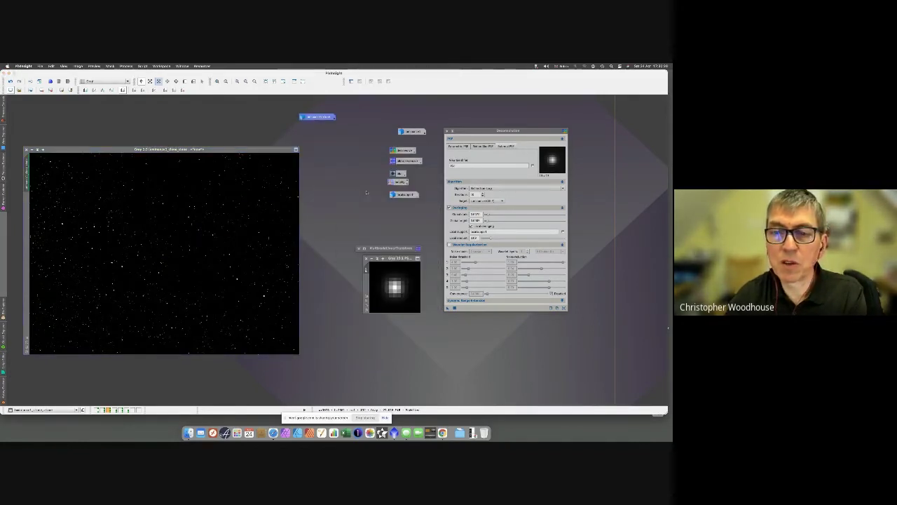
- Stretch the star-layer copy with the saved HistogramTransformation and reset its screen transfer function
double_click(396, 181)
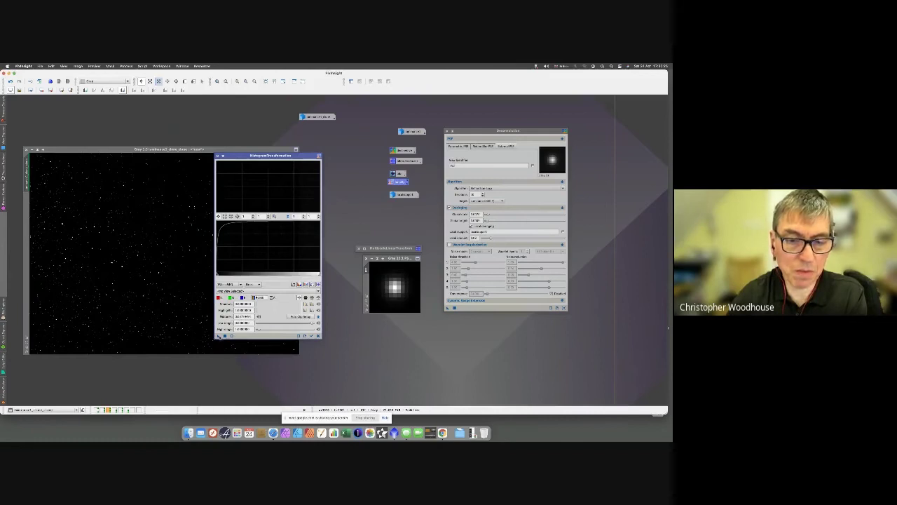
left_click_drag(218, 336, 199, 339)
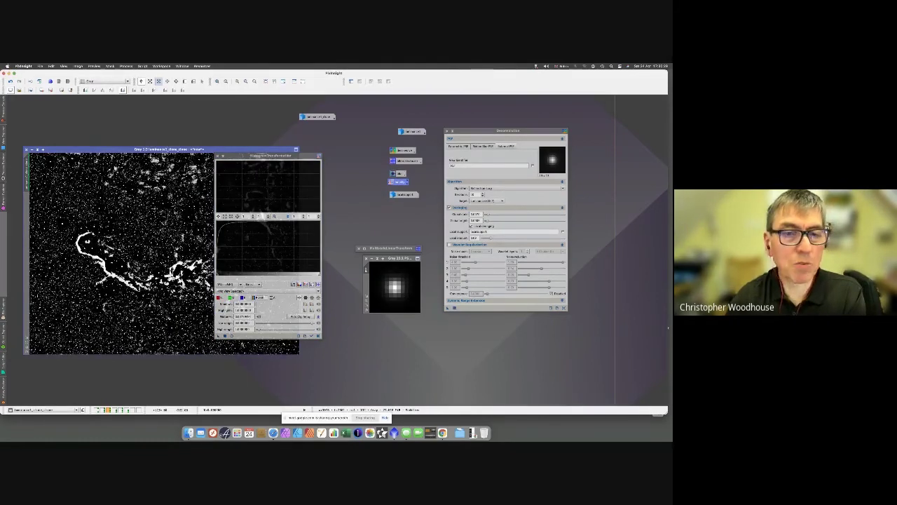
left_click_drag(266, 155, 355, 145)
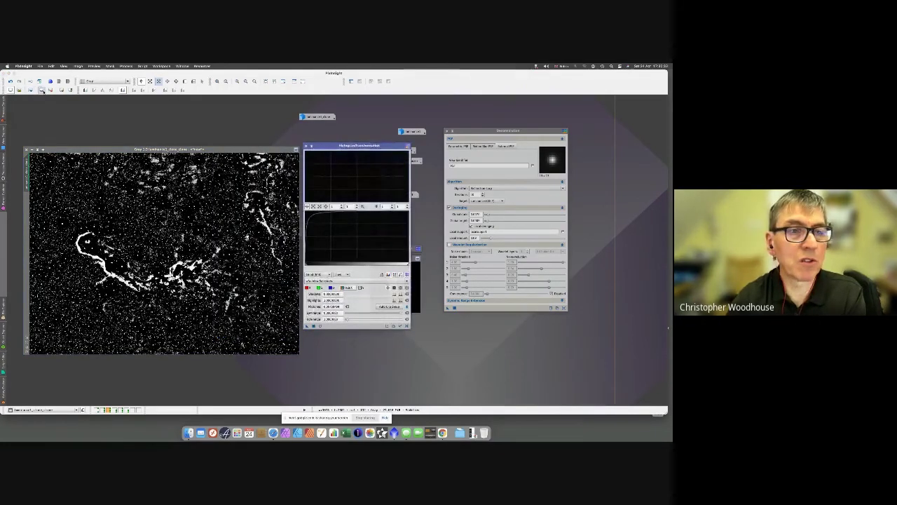
left_click(41, 90)
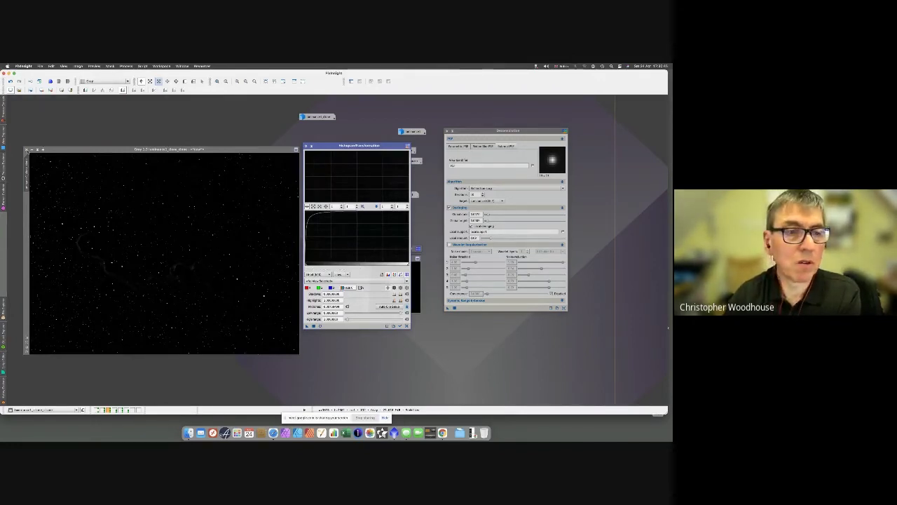
- Minimize the star-layer copy and soften the existing local support image with the saved Convolution process
left_click(31, 150)
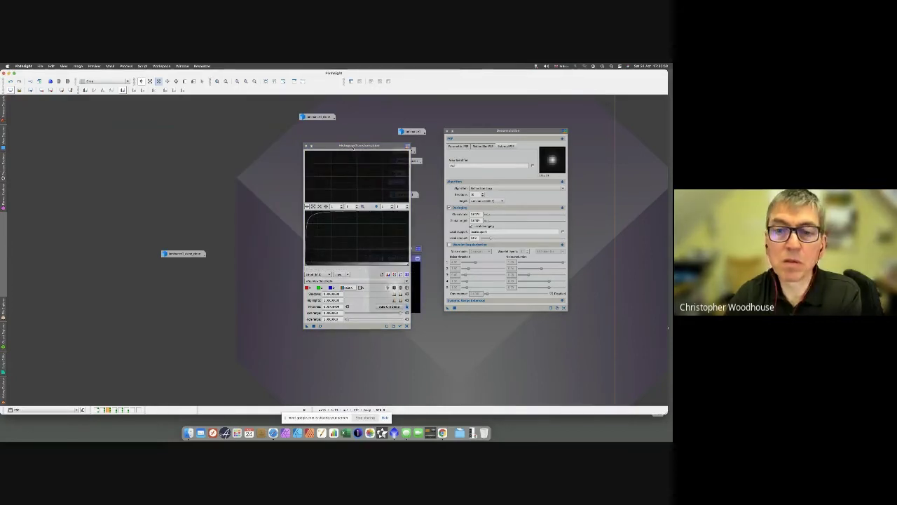
left_click_drag(358, 146, 210, 134)
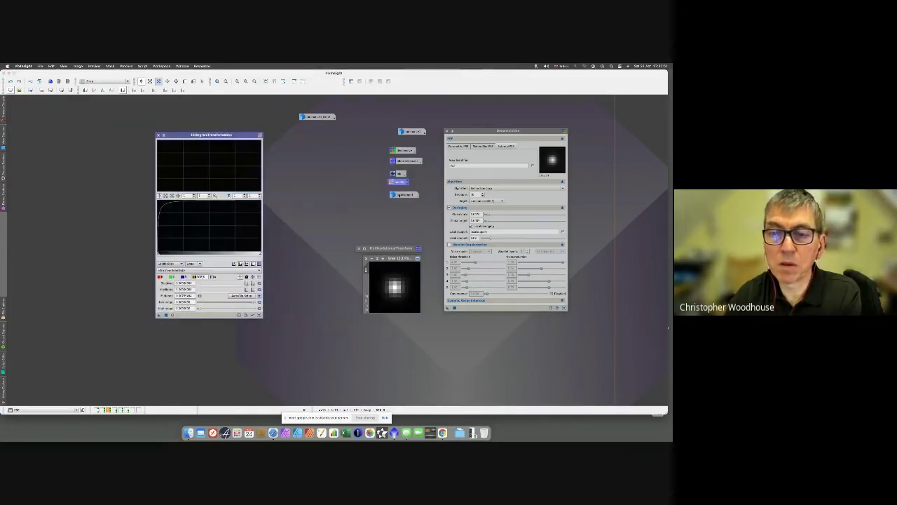
double_click(403, 194)
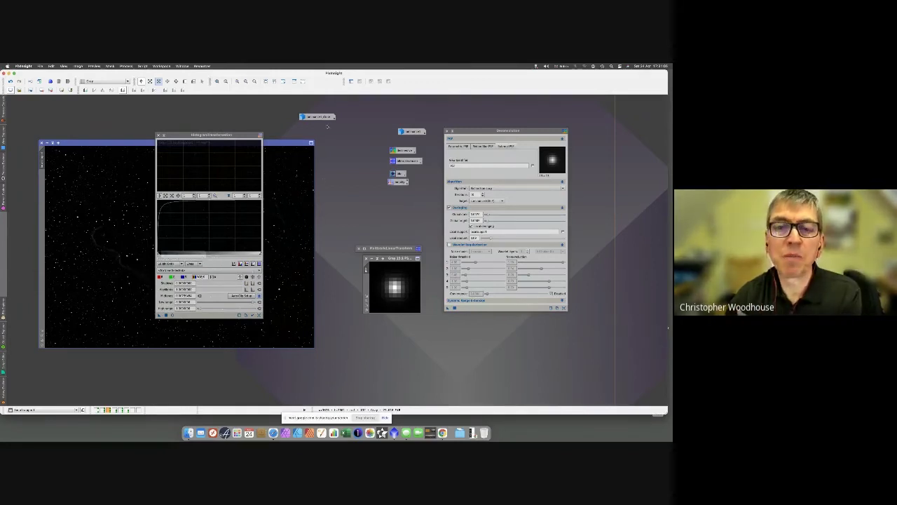
double_click(393, 173)
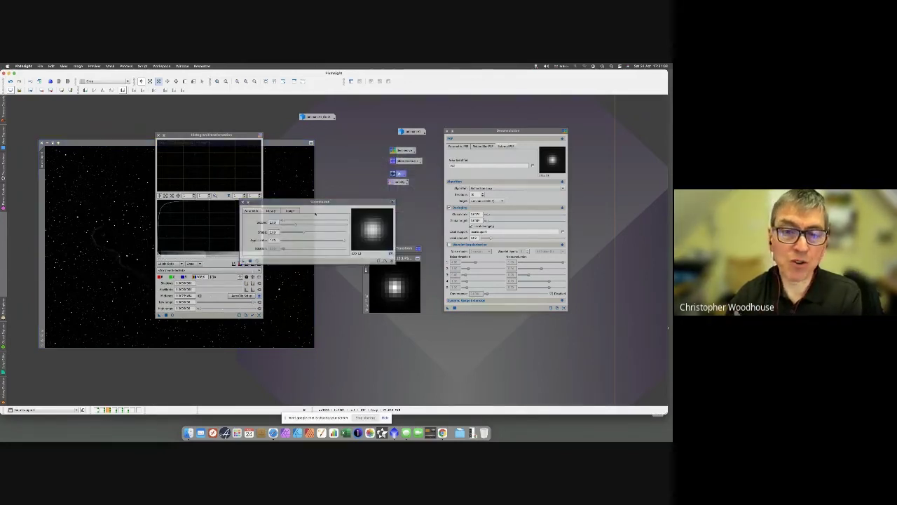
left_click_drag(245, 261, 116, 247)
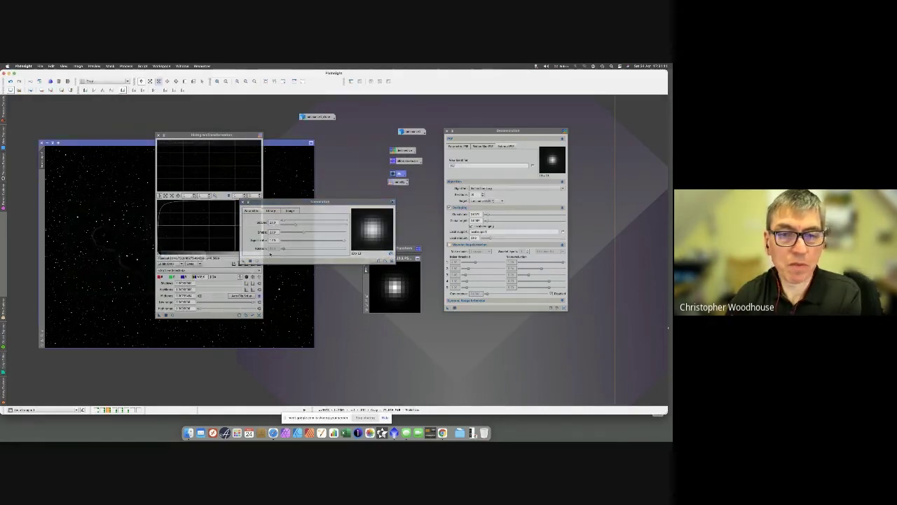
left_click(248, 204)
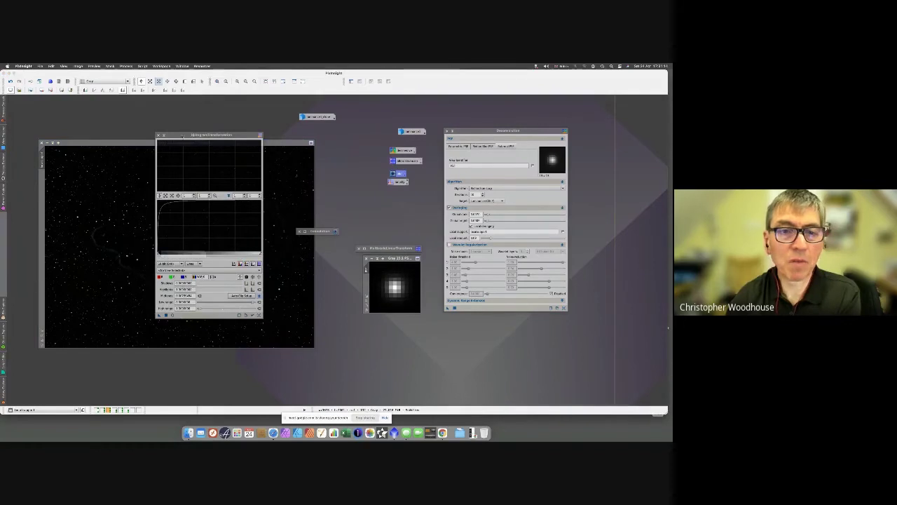
- Show the luminance clone's nebula preview and try Deconvolution's local deringing amount at maximum before lowering it again
left_click_drag(186, 134, 531, 199)
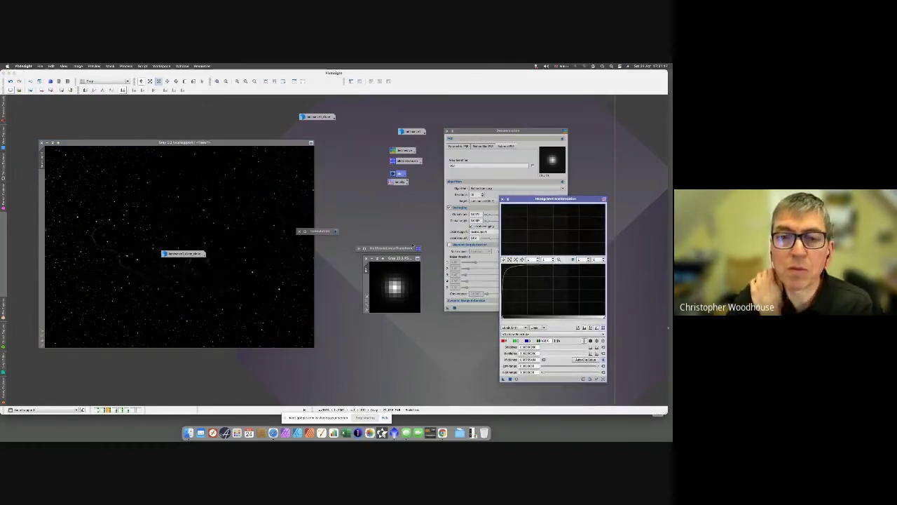
double_click(317, 117)
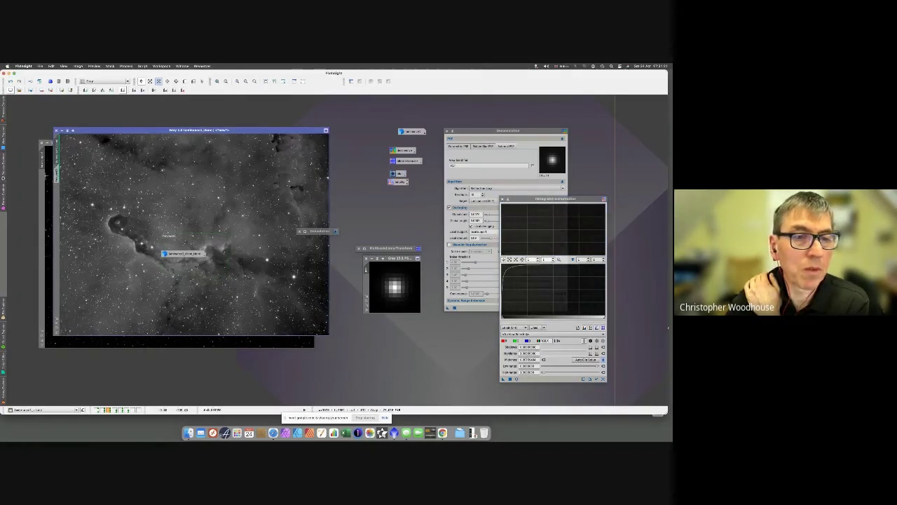
left_click(56, 161)
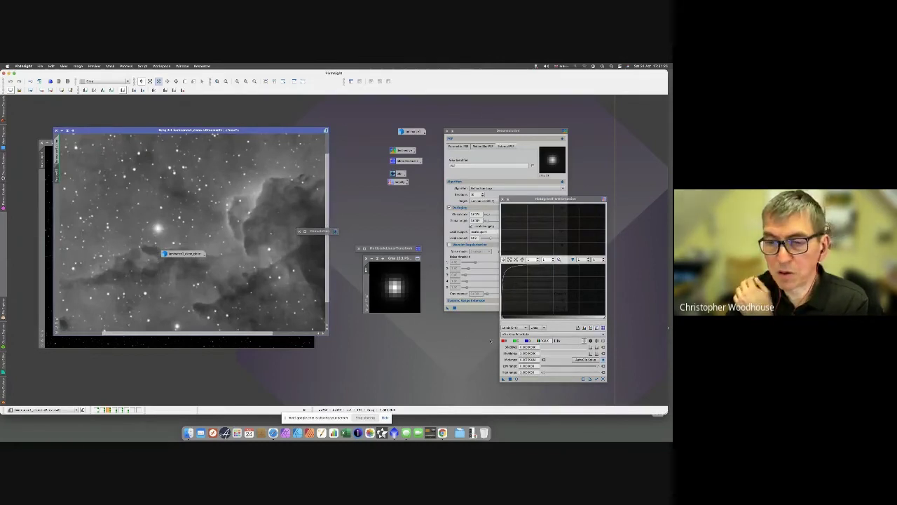
left_click_drag(463, 131, 398, 131)
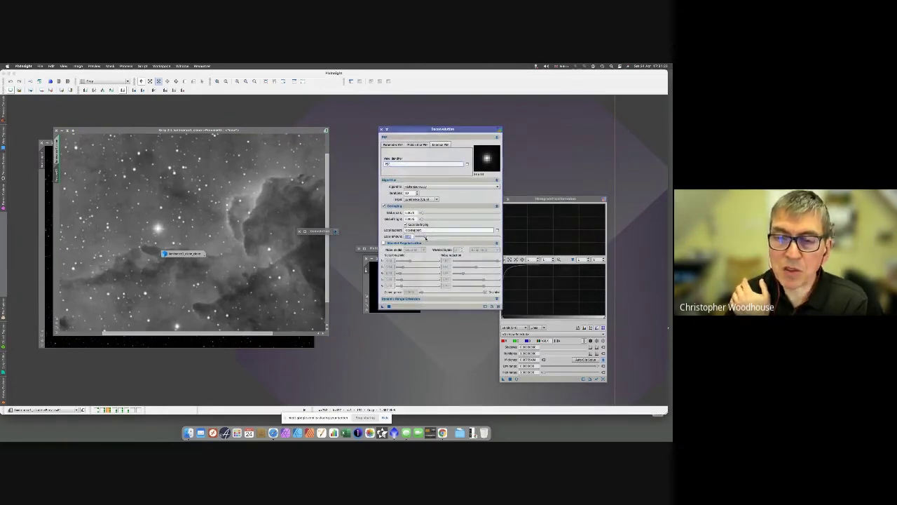
left_click_drag(424, 237, 509, 239)
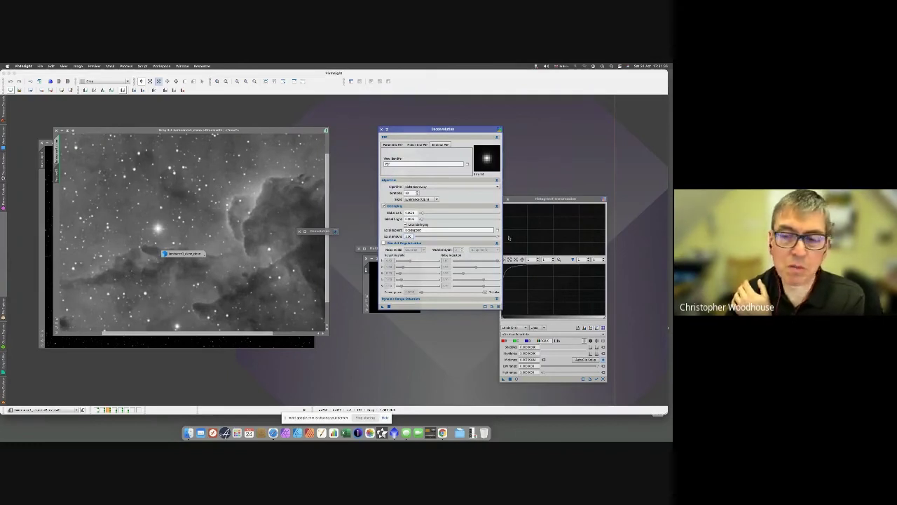
left_click_drag(509, 238, 431, 238)
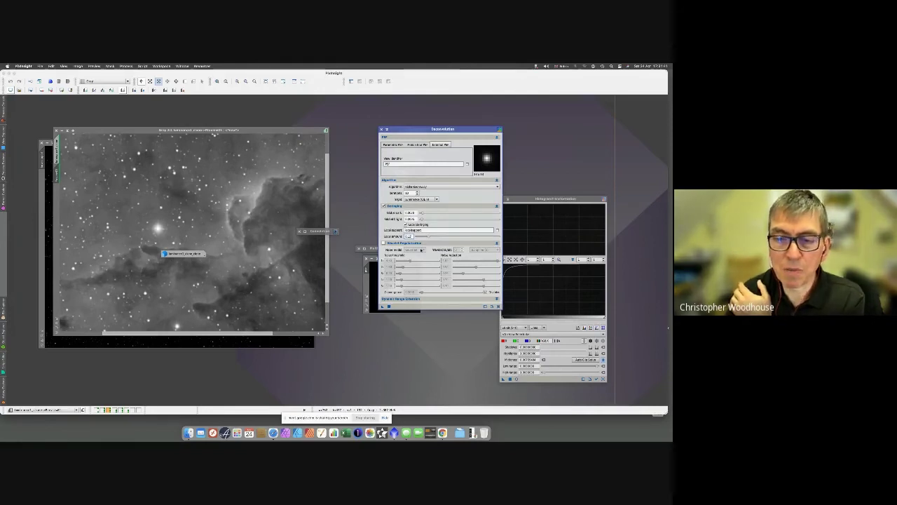
- Enable wavelet regularization with the regularized Richardson-Lucy algorithm, run Deconvolution on the nebula preview and compare before and after
left_click(301, 289)
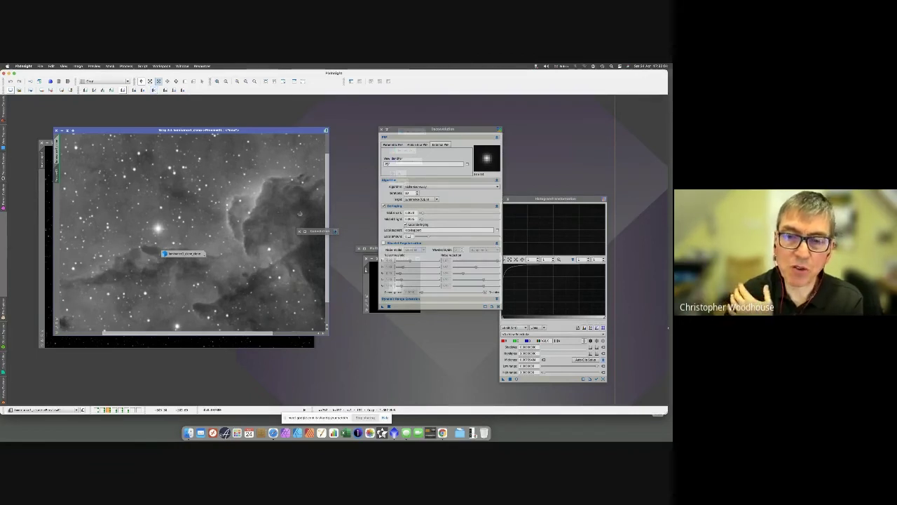
left_click_drag(316, 237, 355, 210)
left_click_drag(199, 253, 377, 223)
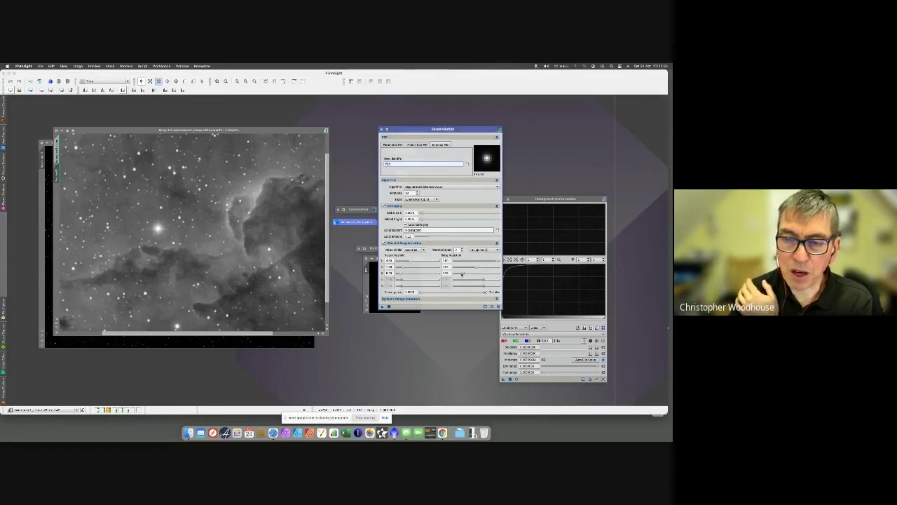
left_click_drag(381, 307, 305, 294)
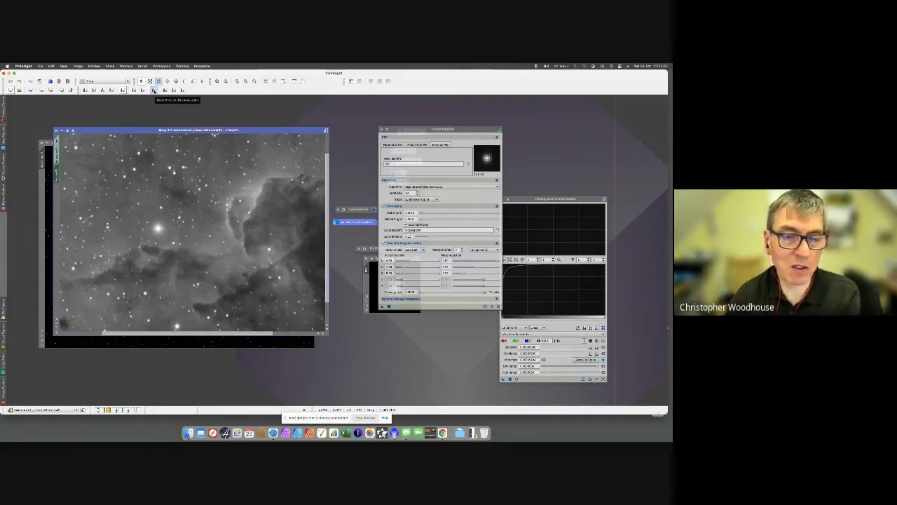
left_click(153, 90)
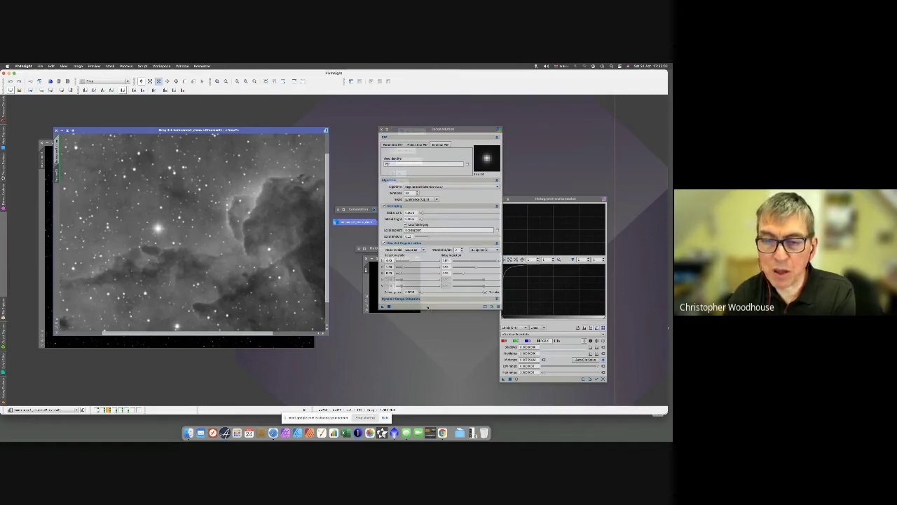
- Show Deconvolution's Dynamic Range Extension settings and point out the High range value
left_click(497, 299)
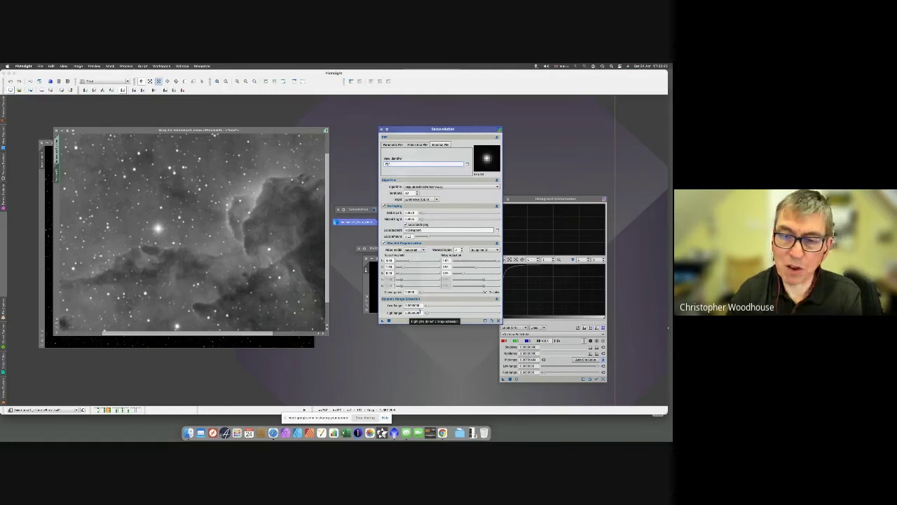
left_click(409, 313)
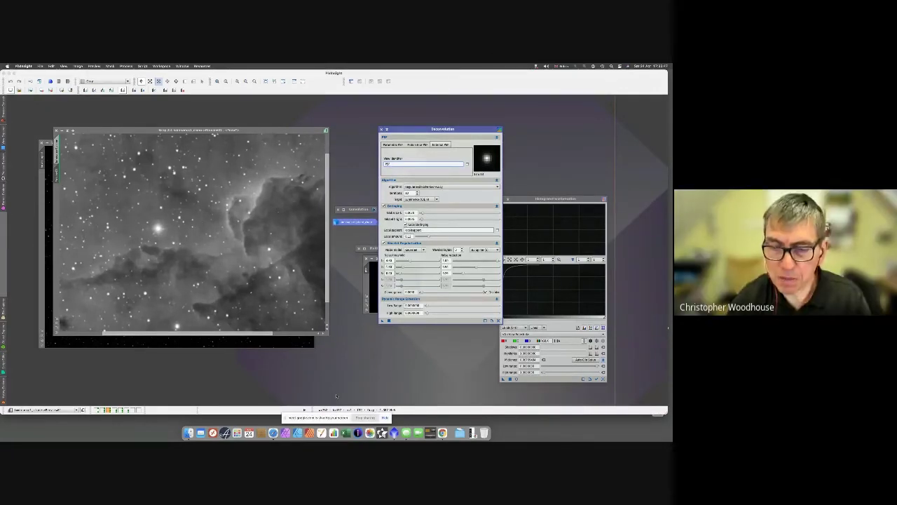
- Switch to the Google Meet window in Chrome and read back through the meeting chat for questions
left_click(440, 425)
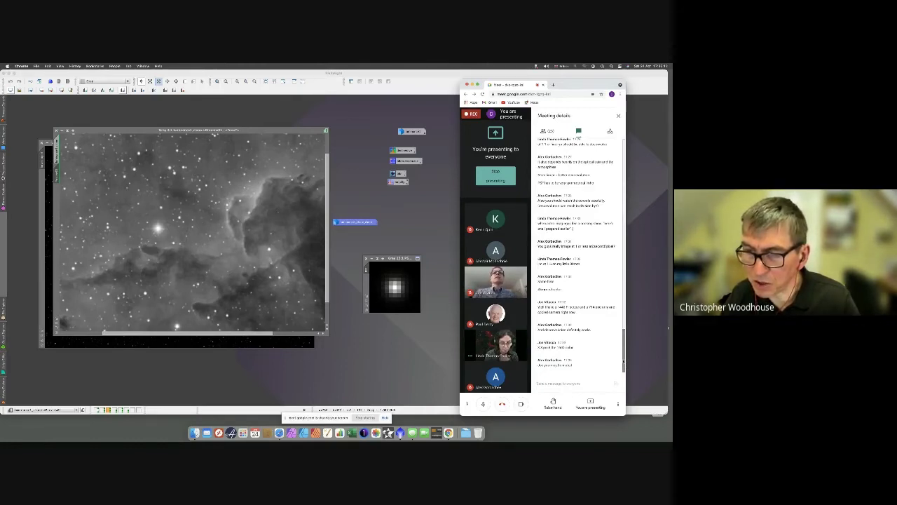
left_click_drag(623, 361, 621, 331)
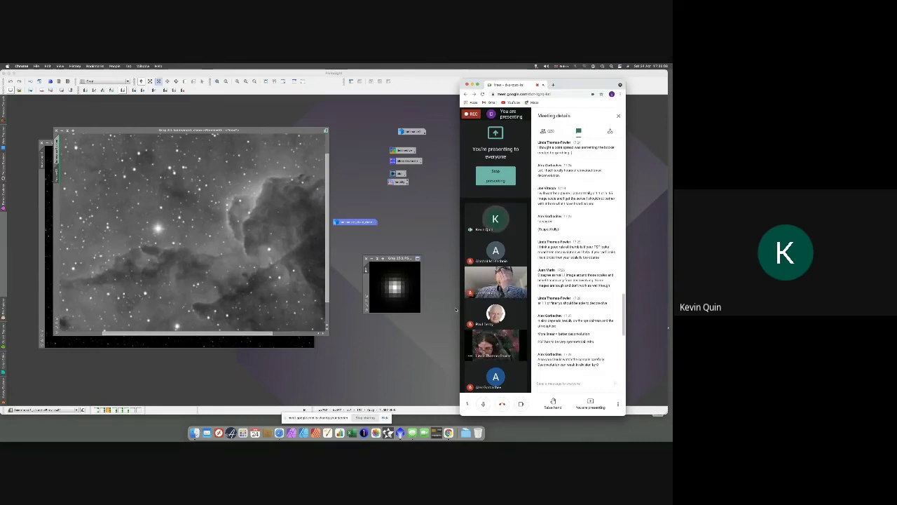
- Return to PixInsight, collapse the Deconvolution window and move the PSF image to a clear area of the workspace
left_click(394, 262)
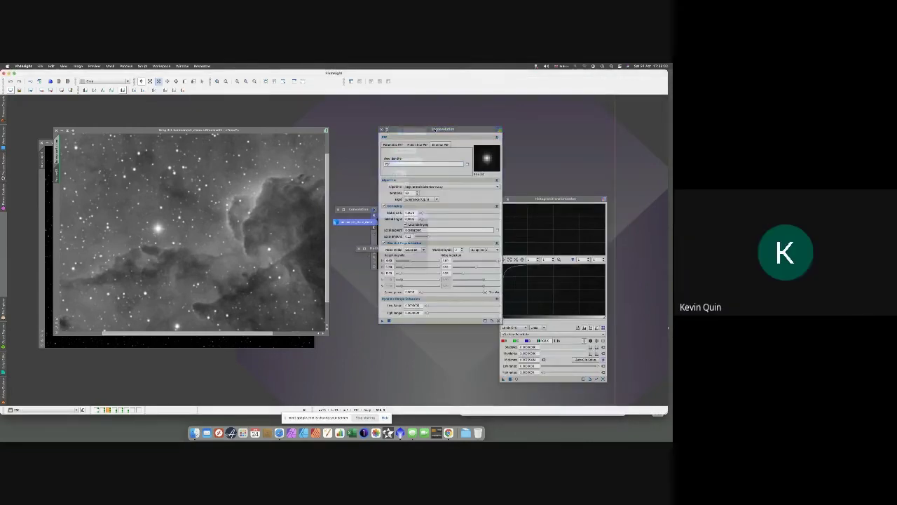
left_click_drag(387, 131, 423, 121)
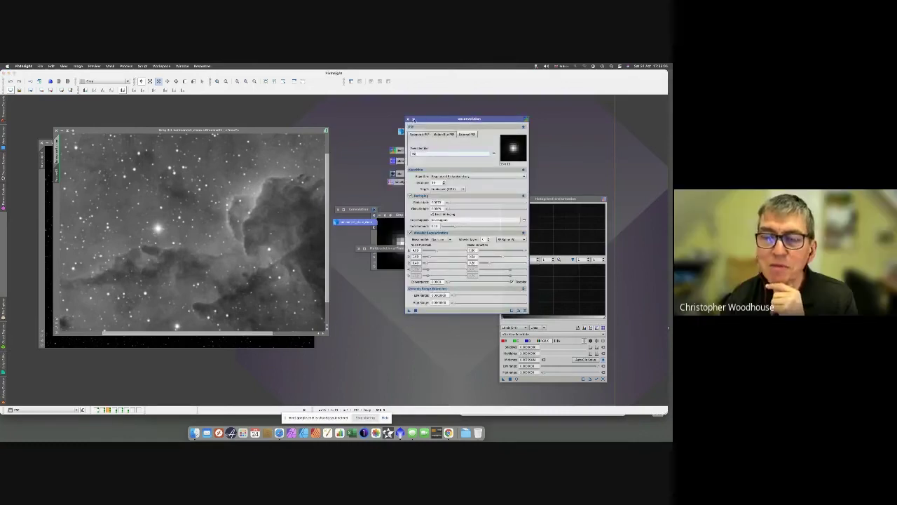
left_click(414, 120)
left_click_drag(402, 214, 389, 291)
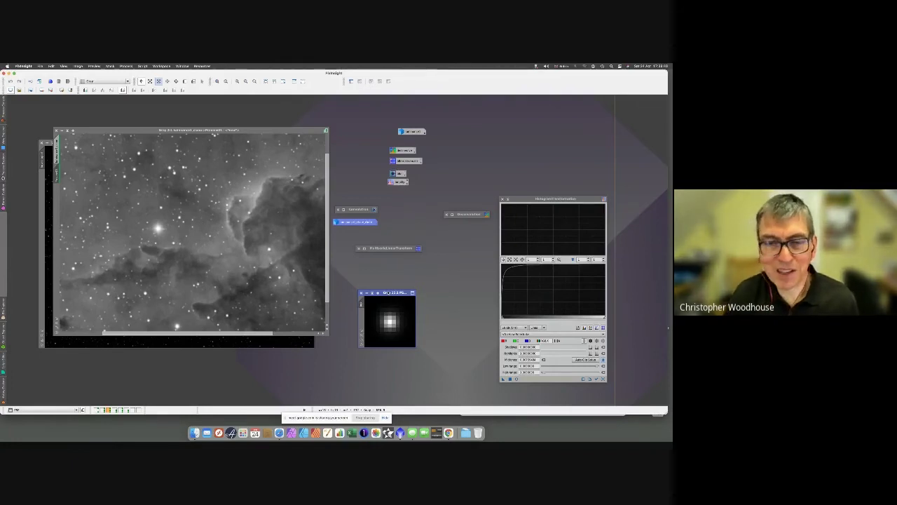
- Activate the nebula preview and point out the CloneStamp process in the Painting category
left_click(214, 133)
left_click(126, 66)
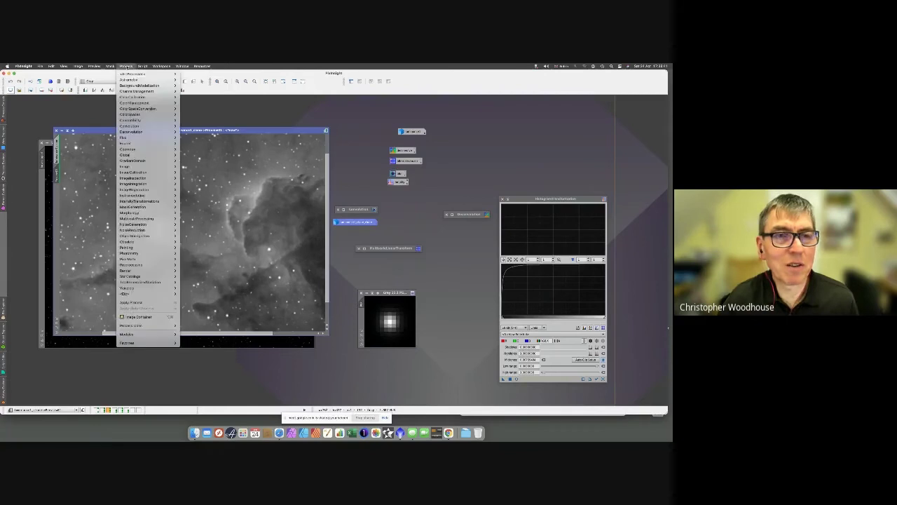
mouse_move(130, 276)
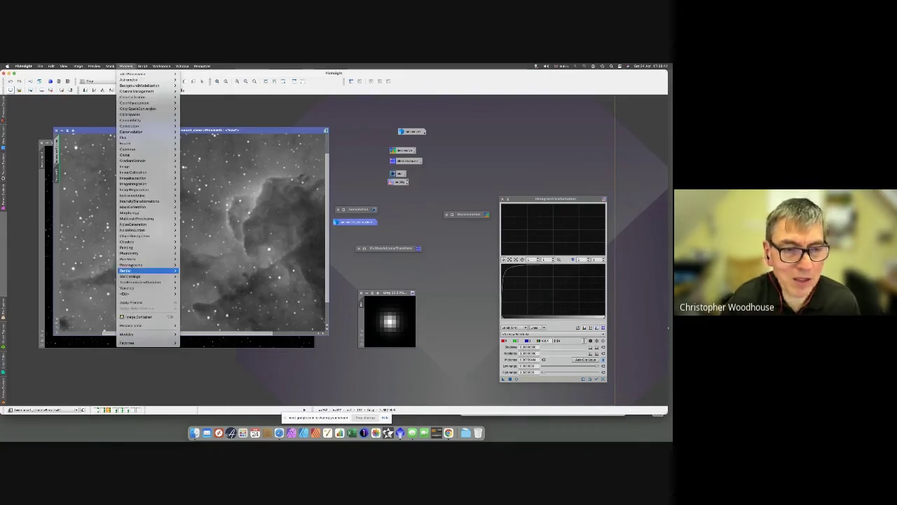
mouse_move(127, 248)
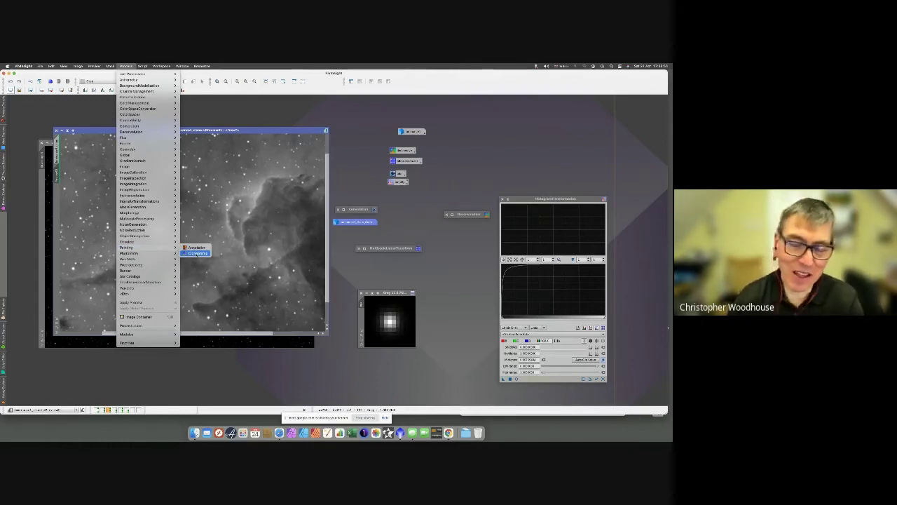
left_click(327, 265)
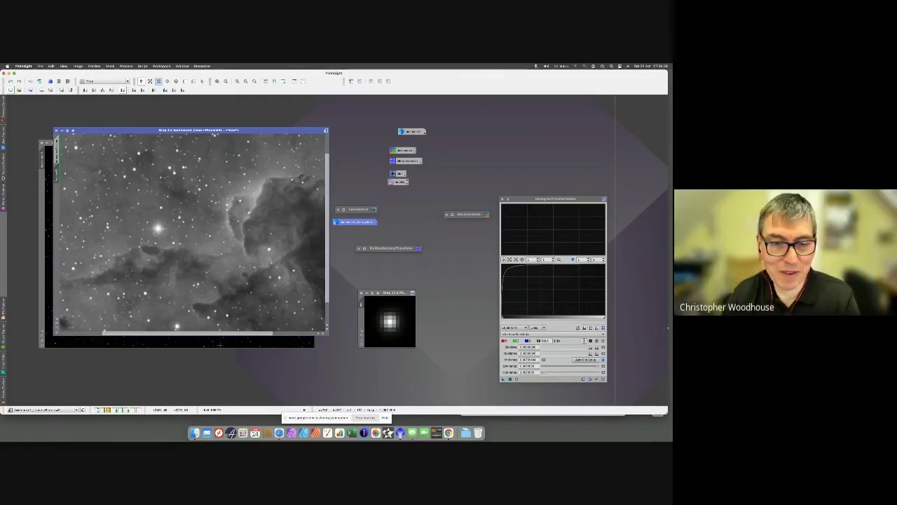
- Bring the local support image to the front, and switch to the StarColor workspace
left_click(43, 319)
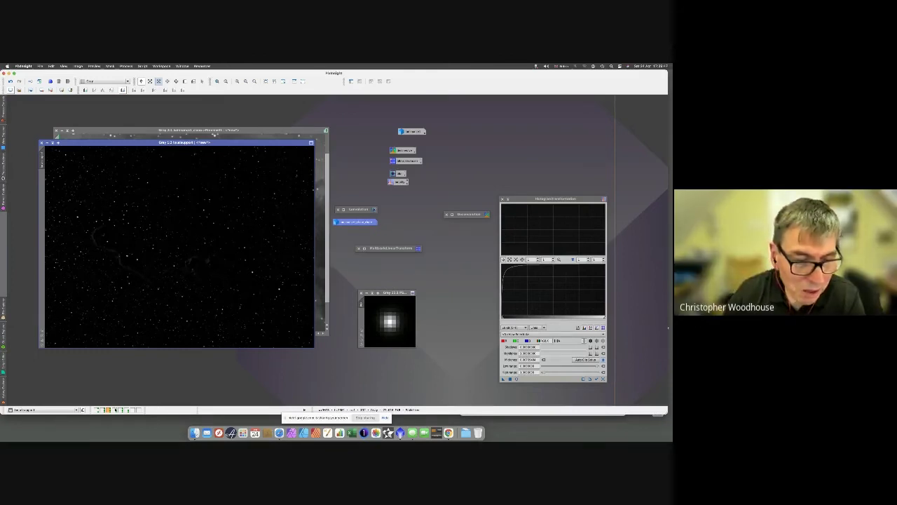
mouse_move(181, 345)
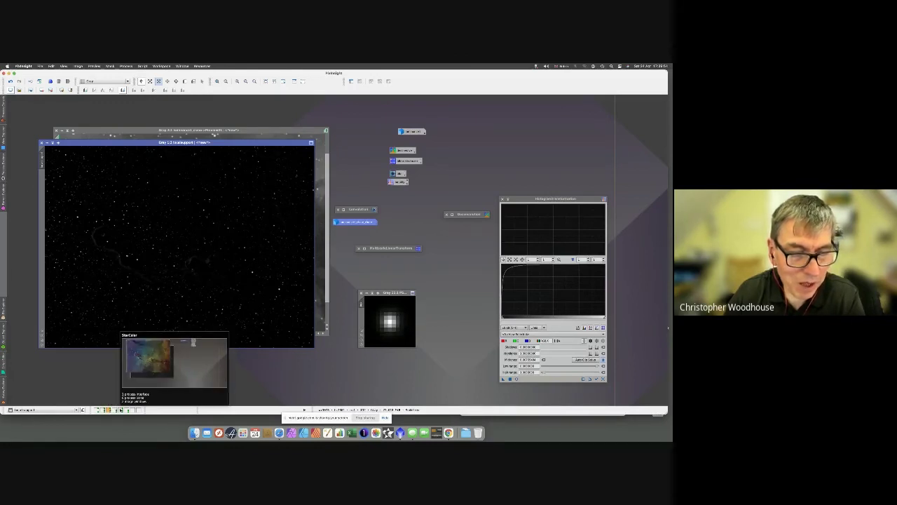
left_click(123, 409)
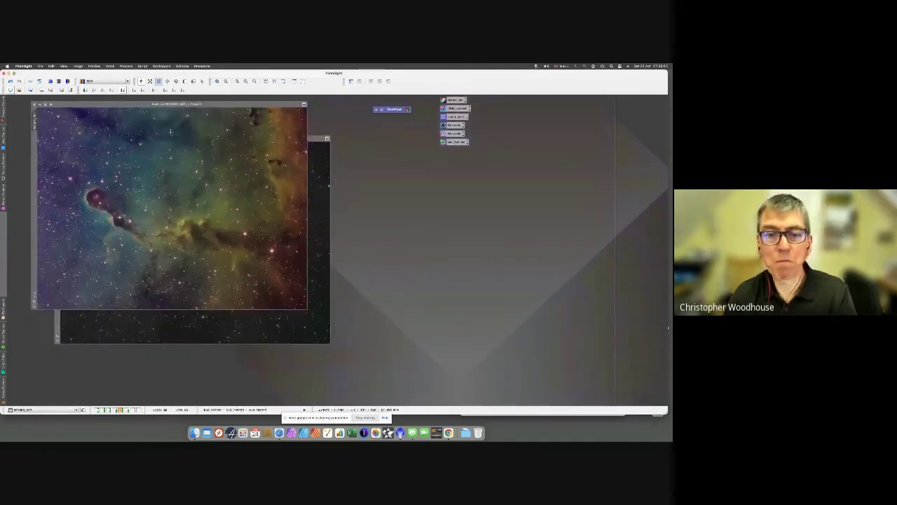
- Arrange the colourful narrowband nebula image and the dark RGB star image side by side in the workspace
left_click_drag(143, 105, 198, 129)
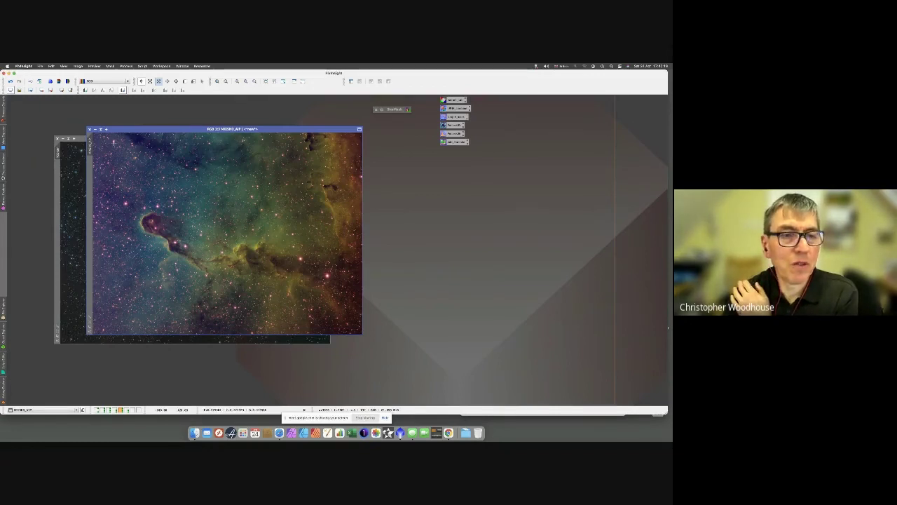
left_click(60, 182)
left_click_drag(97, 138, 412, 149)
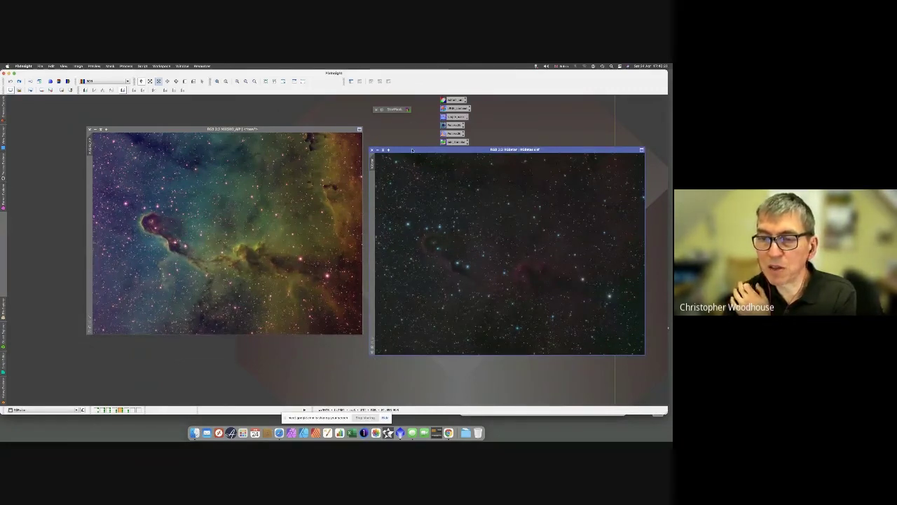
left_click_drag(412, 149, 412, 181)
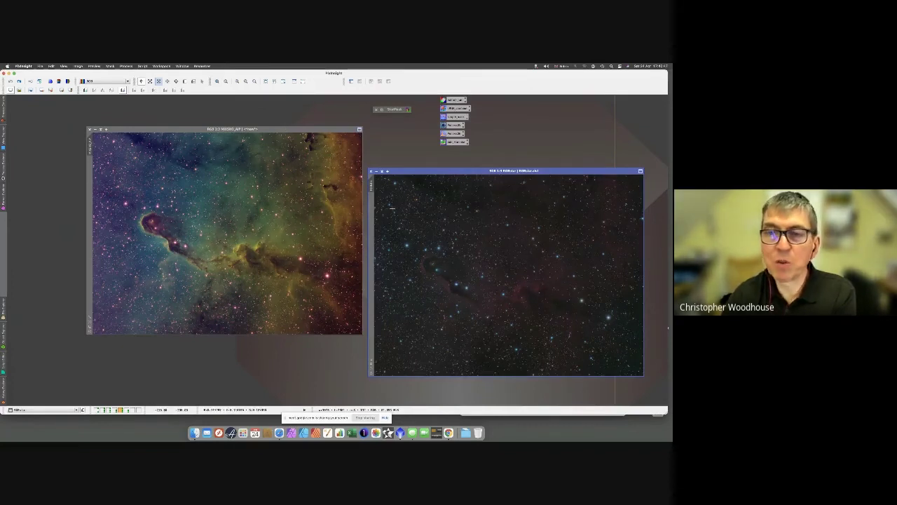
- Extract the CIE L*a*b* lightness from a clone of the narrowband nebula image with ChannelExtraction, and close the colour clone
double_click(451, 101)
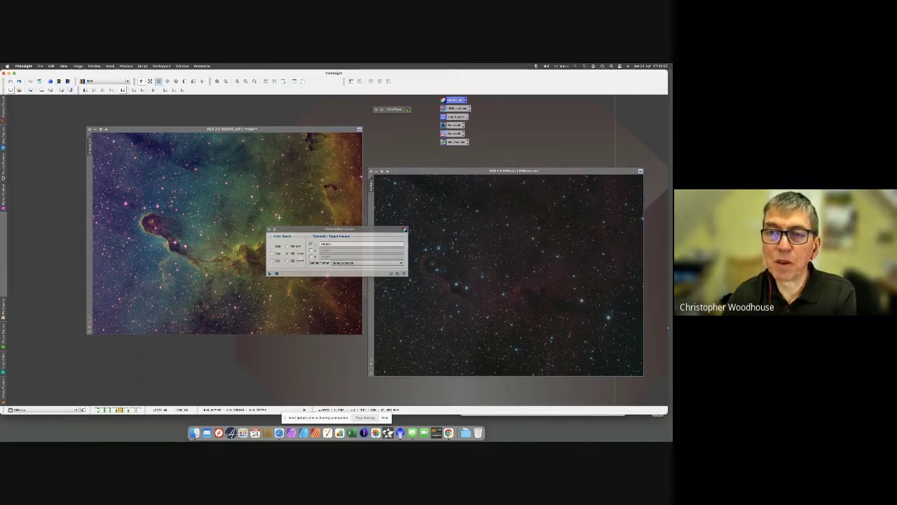
left_click(270, 272)
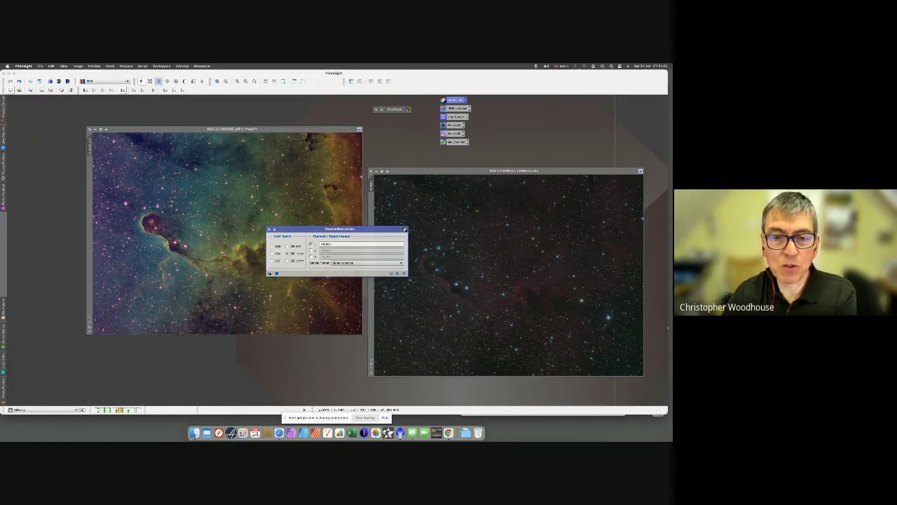
left_click(63, 154)
left_click_drag(89, 147, 63, 154)
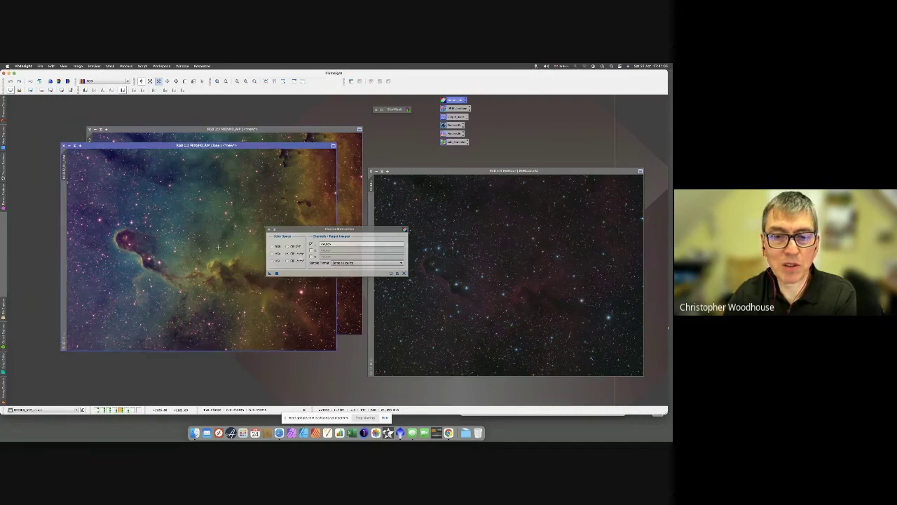
left_click_drag(269, 272, 261, 280)
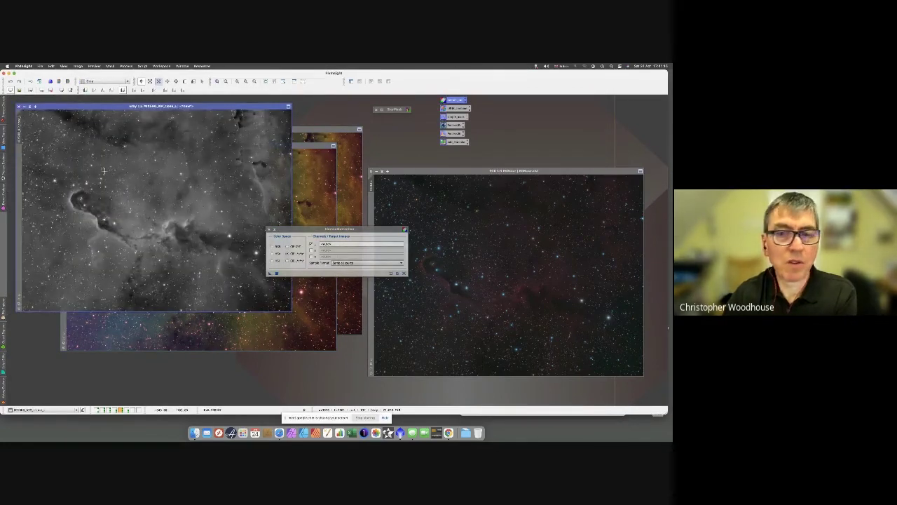
left_click(330, 148)
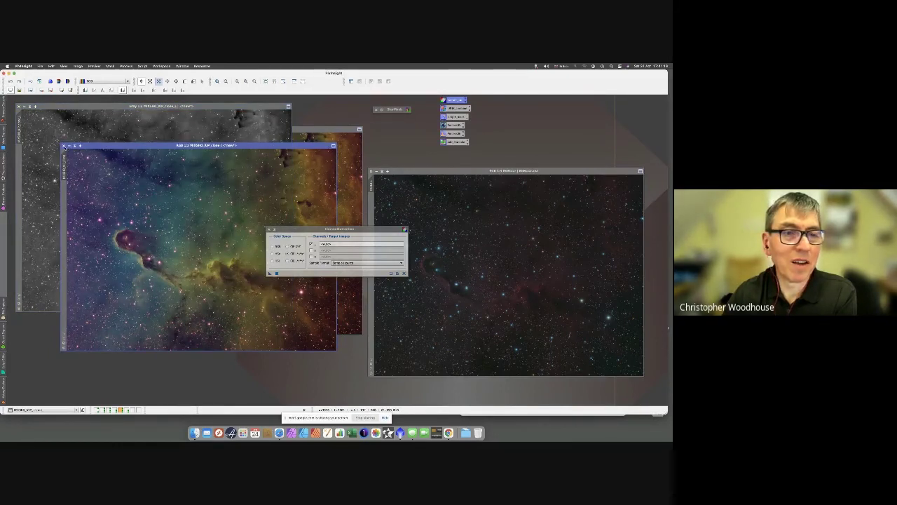
left_click(59, 140)
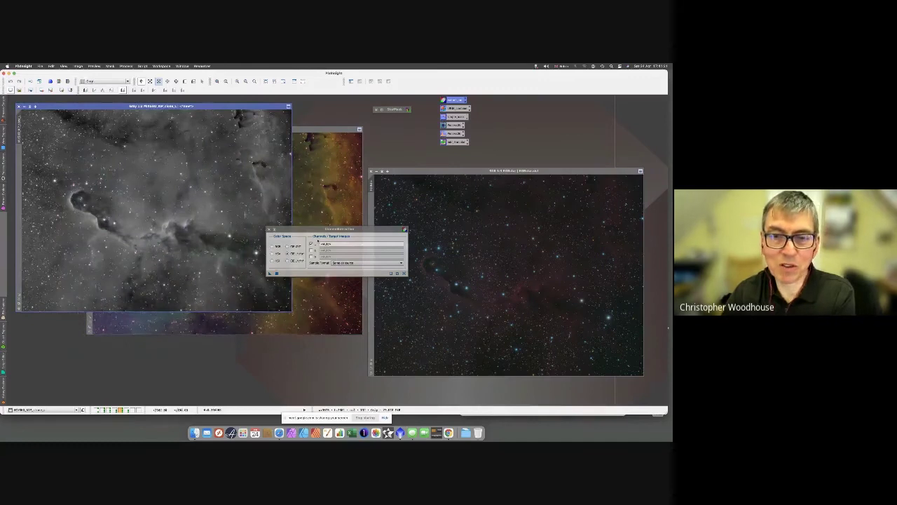
left_click_drag(312, 232, 218, 344)
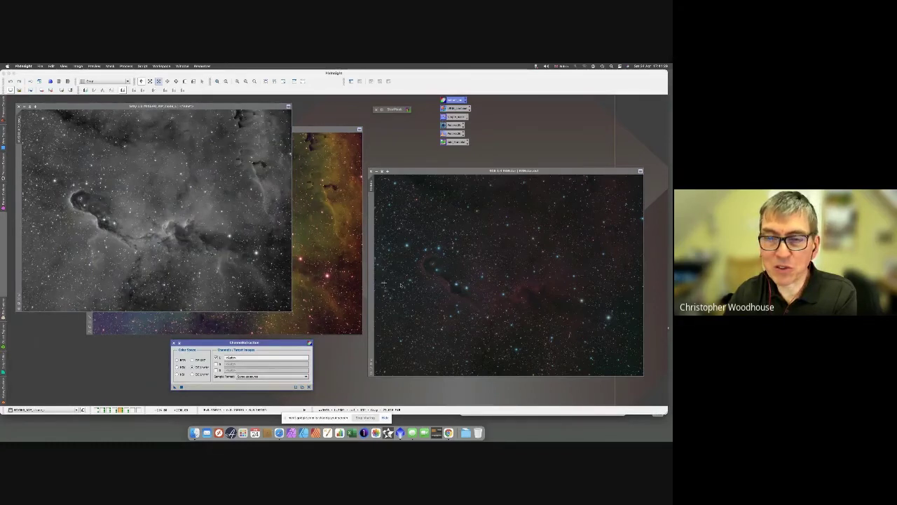
- Apply LRGBCombination to the RGB star image, using the lightness image extracted from the nebula clone as the L source
double_click(457, 108)
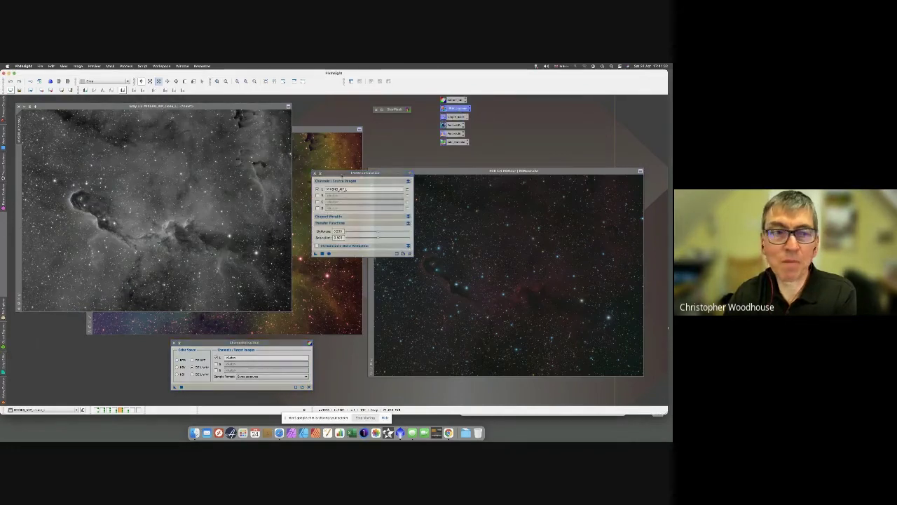
left_click(379, 189)
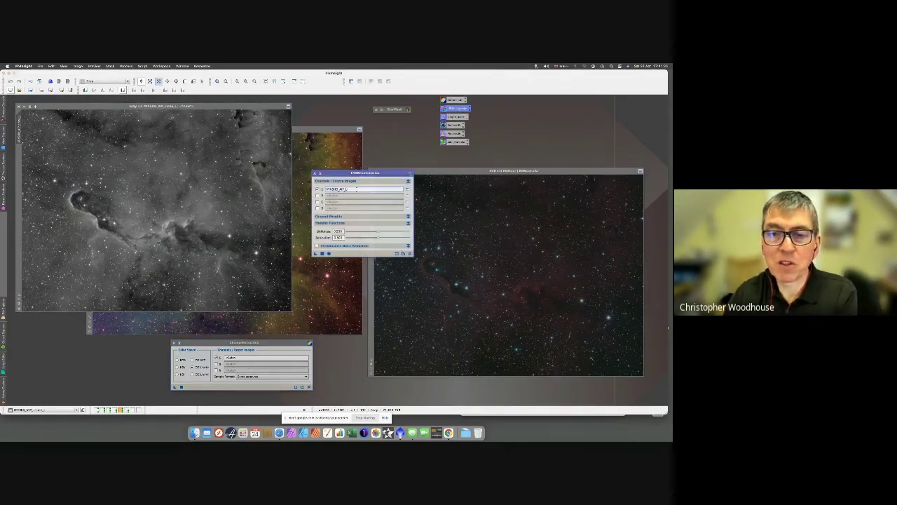
left_click(407, 190)
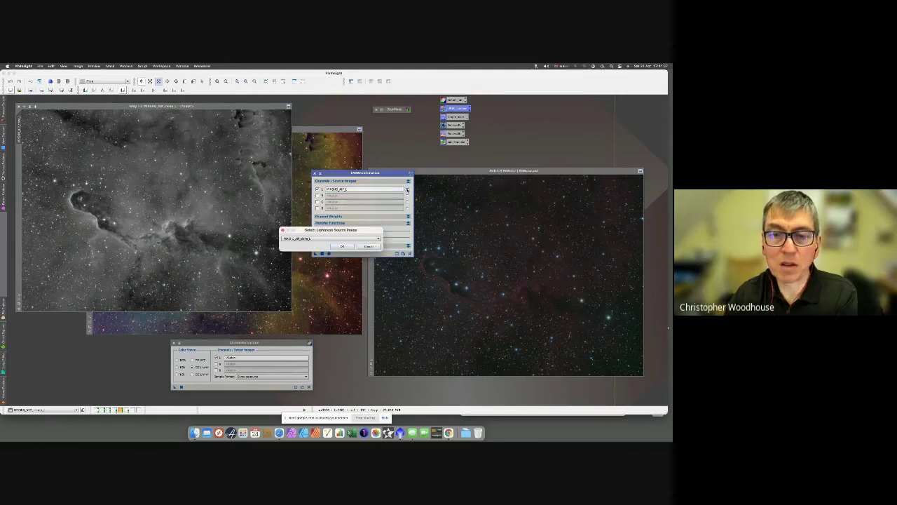
left_click(365, 240)
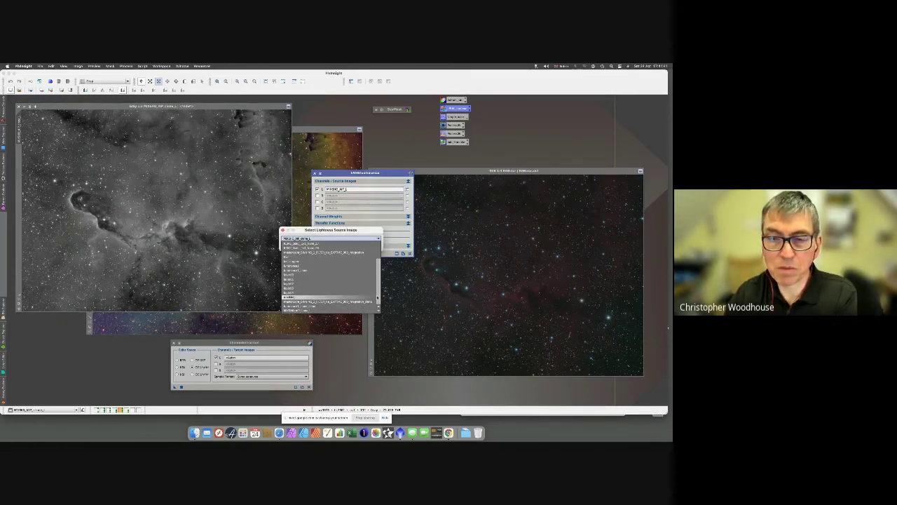
key("Return")
left_click(367, 240)
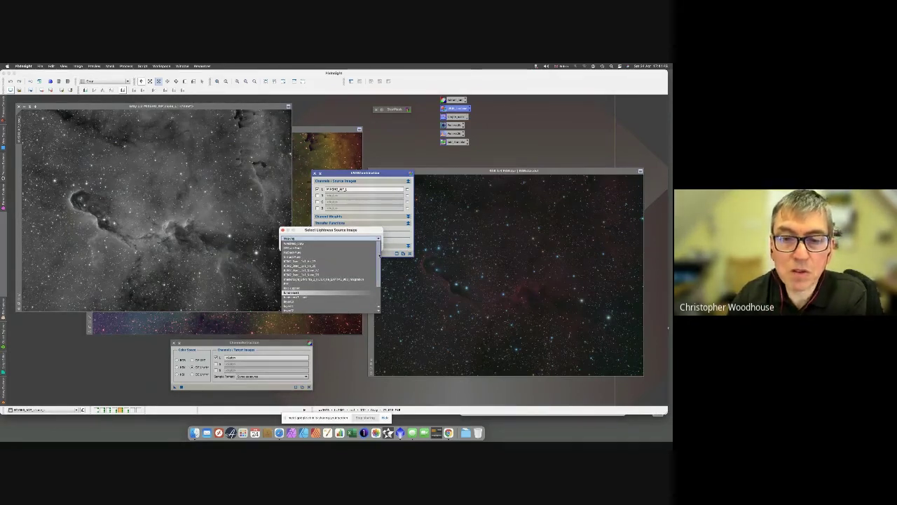
scroll(379, 262, "down", 2)
left_click_drag(378, 263, 378, 277)
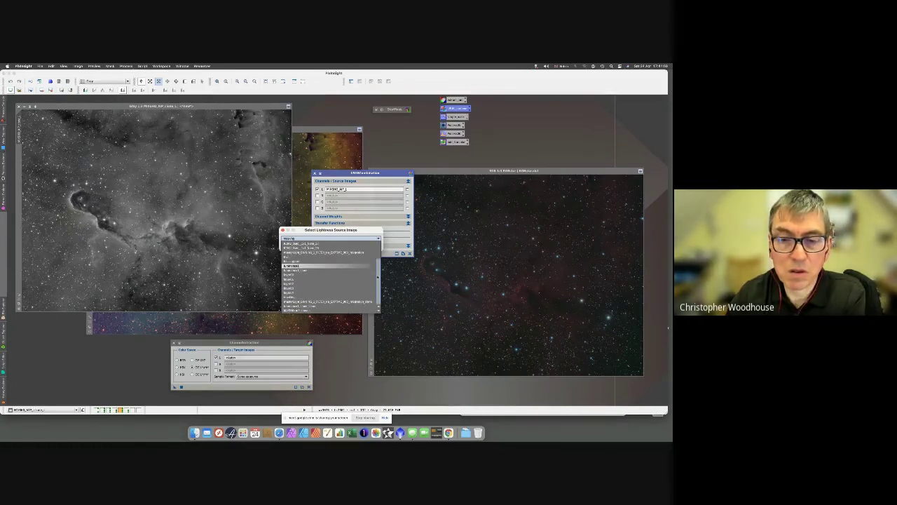
left_click(336, 310)
left_click(342, 246)
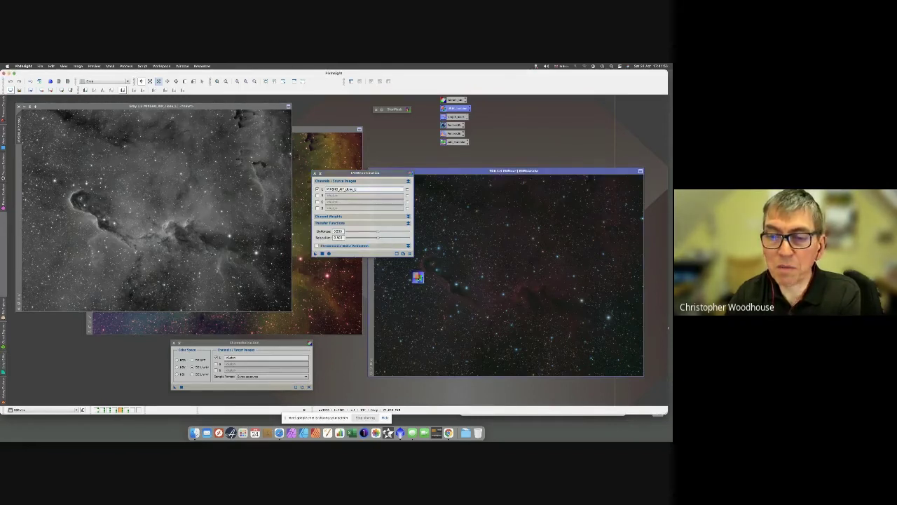
left_click_drag(418, 277, 419, 278)
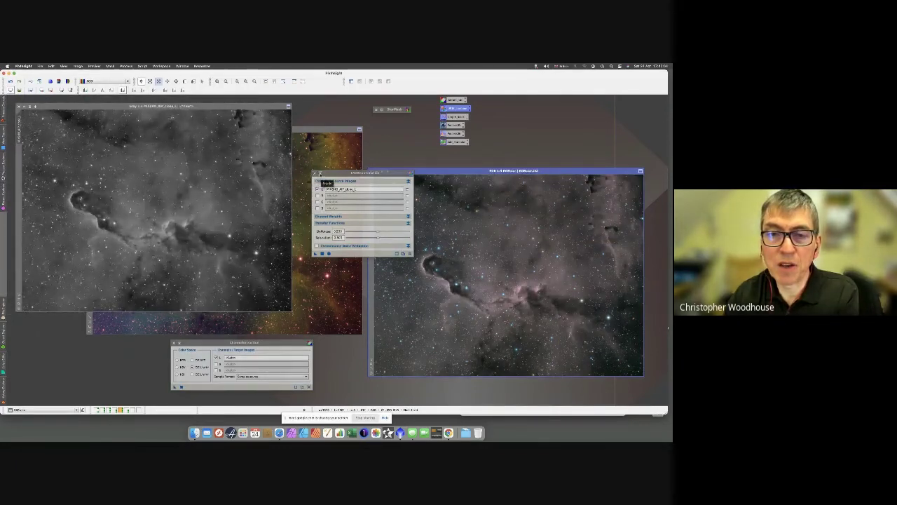
left_click(315, 173)
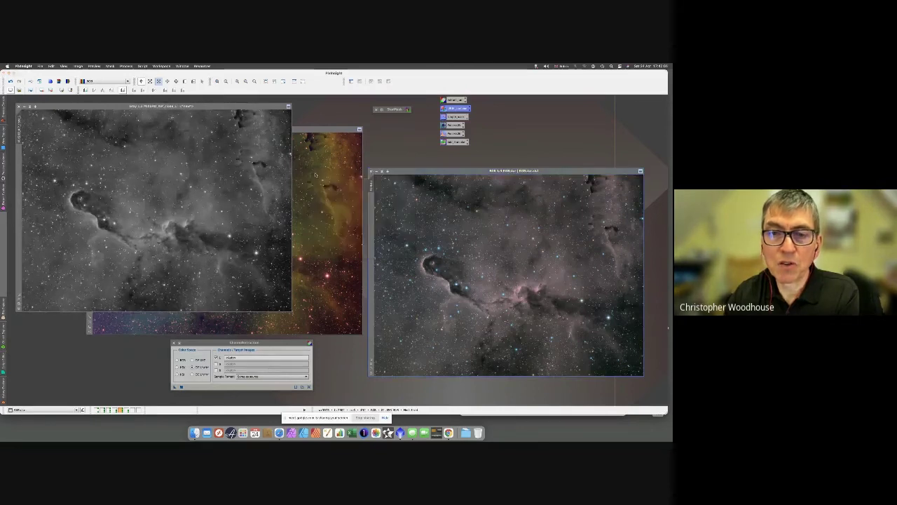
- Load the saved MultiscaleMedianTransform process and review its enabled and disabled layers
left_click(317, 132)
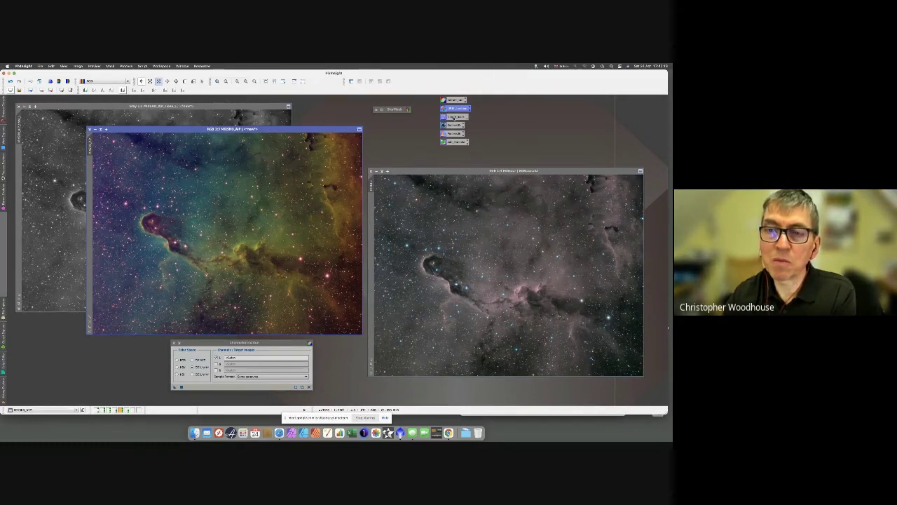
double_click(454, 116)
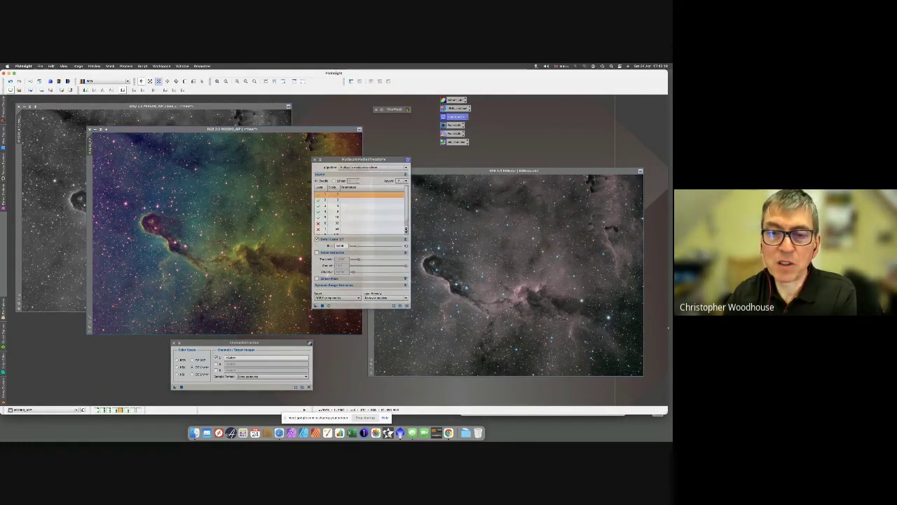
left_click_drag(338, 161, 337, 153)
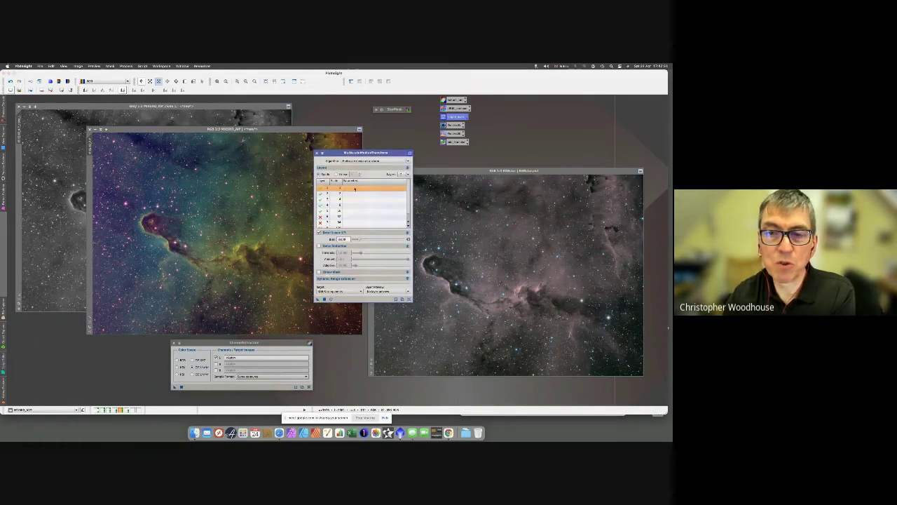
scroll(409, 222, "down", 1)
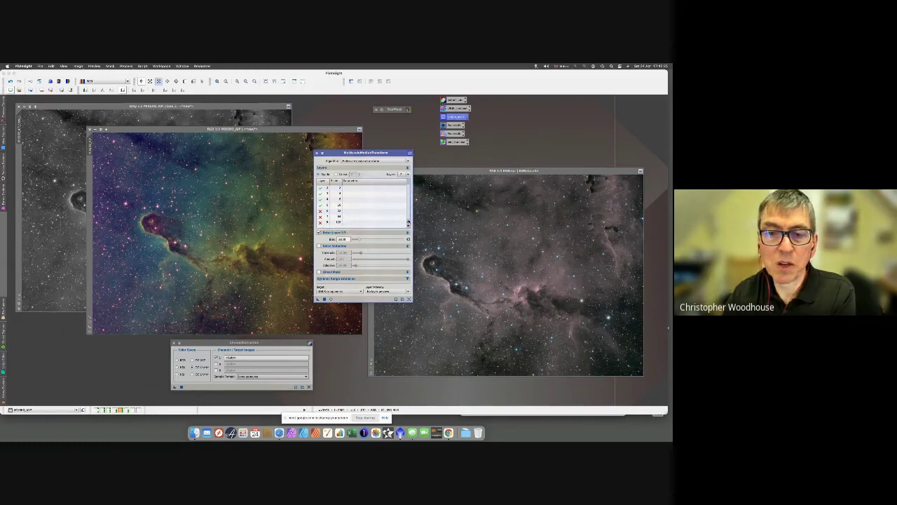
left_click(93, 149)
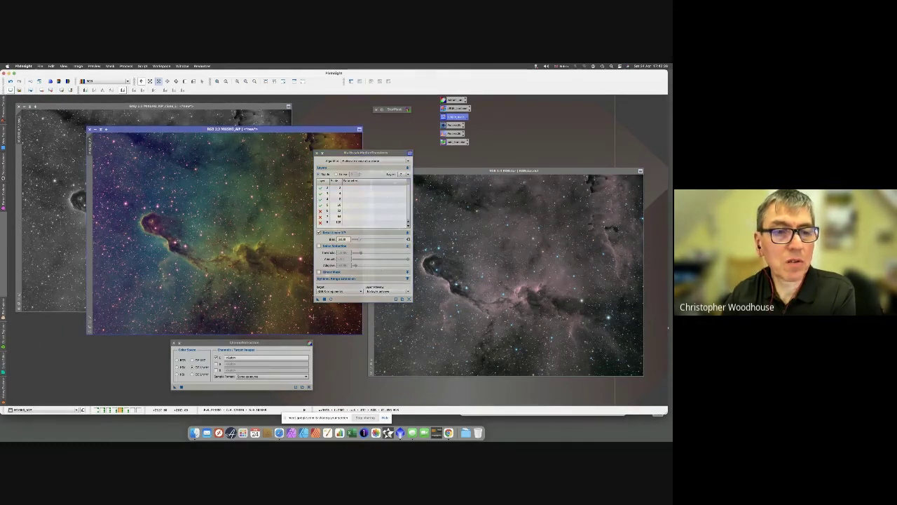
left_click_drag(74, 160, 73, 159)
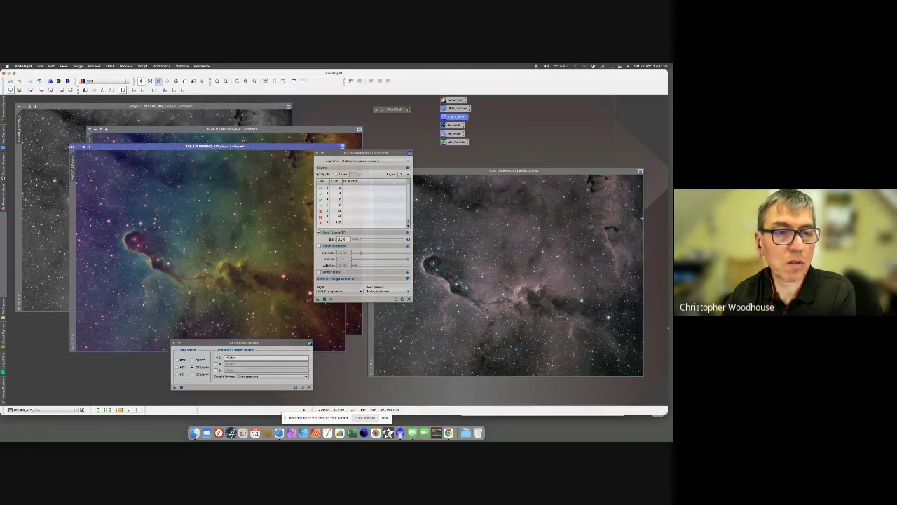
left_click(72, 146)
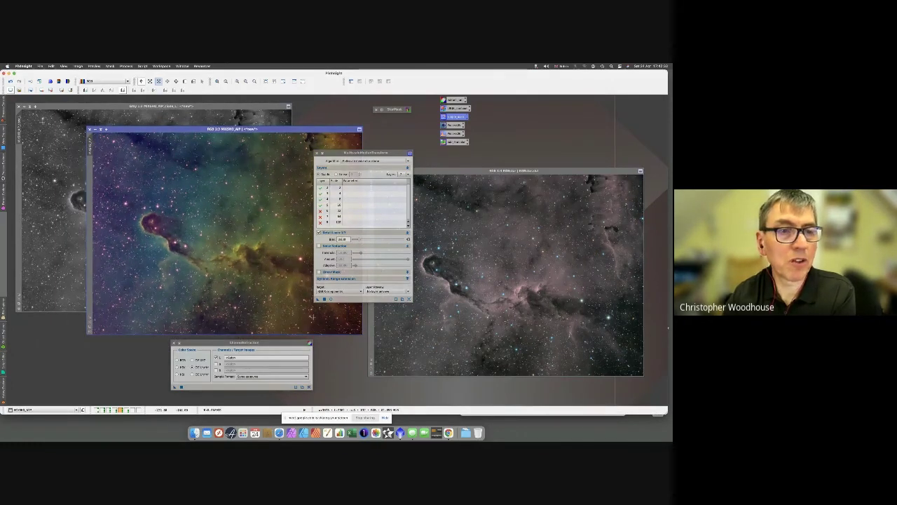
- Apply MultiscaleMedianTransform to the extracted lightness image to isolate its small-scale star structures
left_click(53, 210)
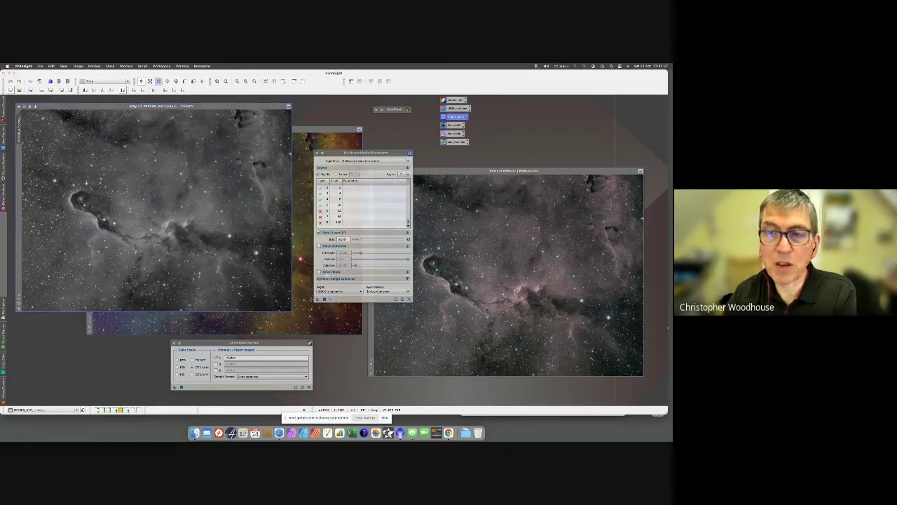
left_click_drag(236, 273, 235, 272)
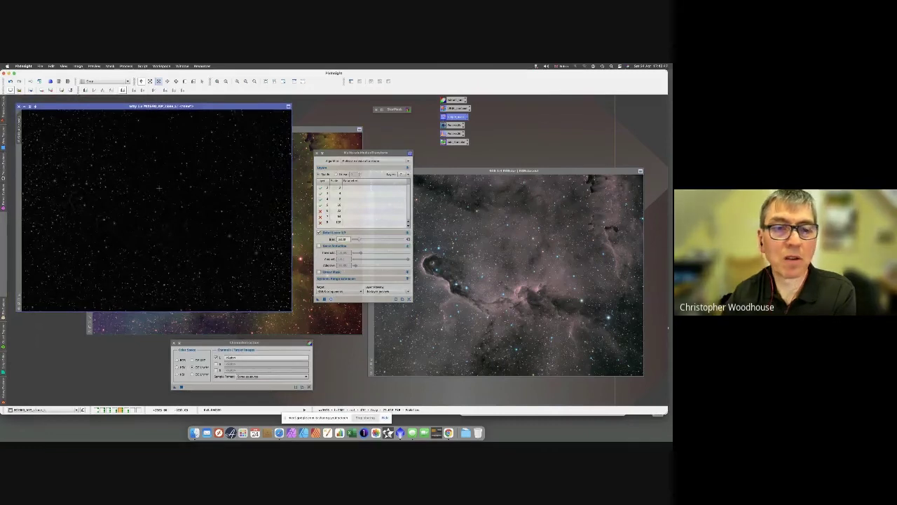
- Strengthen the isolated star image with the next two saved processes and apply it as a mask to the narrowband nebula image
left_click_drag(454, 125, 255, 148)
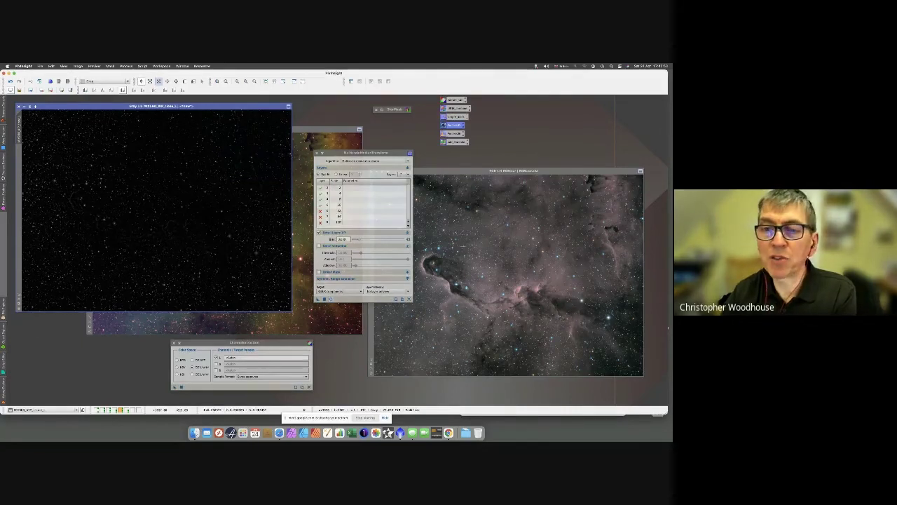
left_click_drag(454, 133, 232, 151)
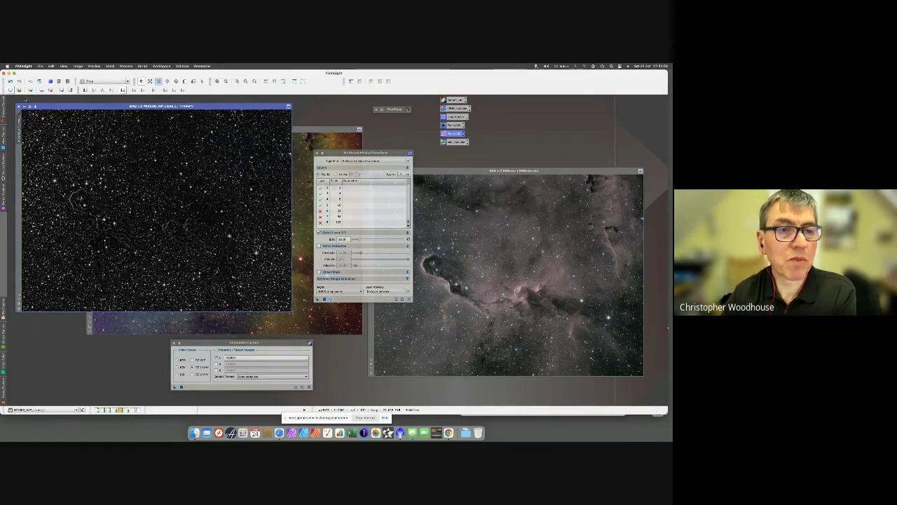
left_click_drag(45, 106, 199, 131)
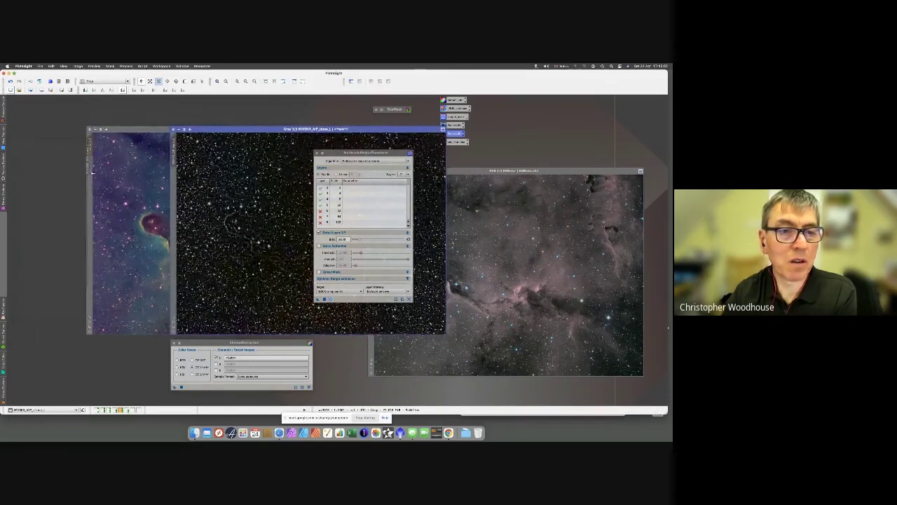
left_click(179, 130)
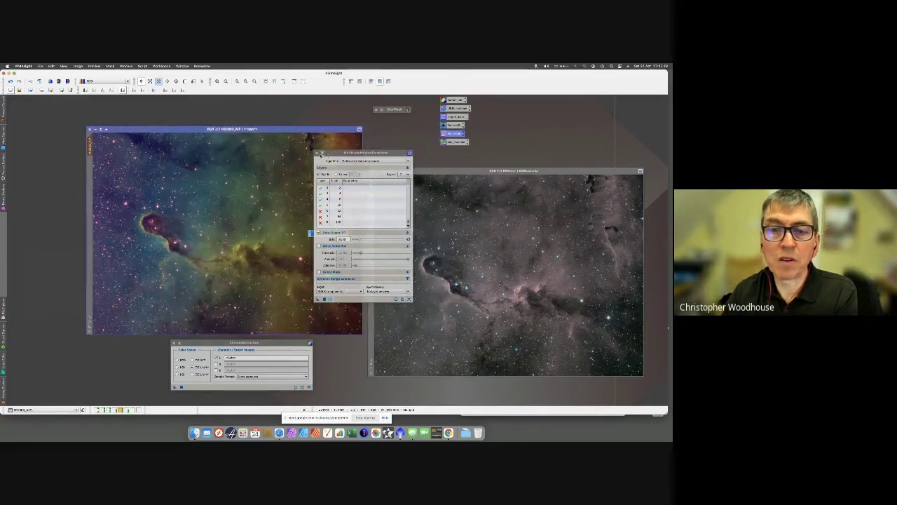
left_click(317, 153)
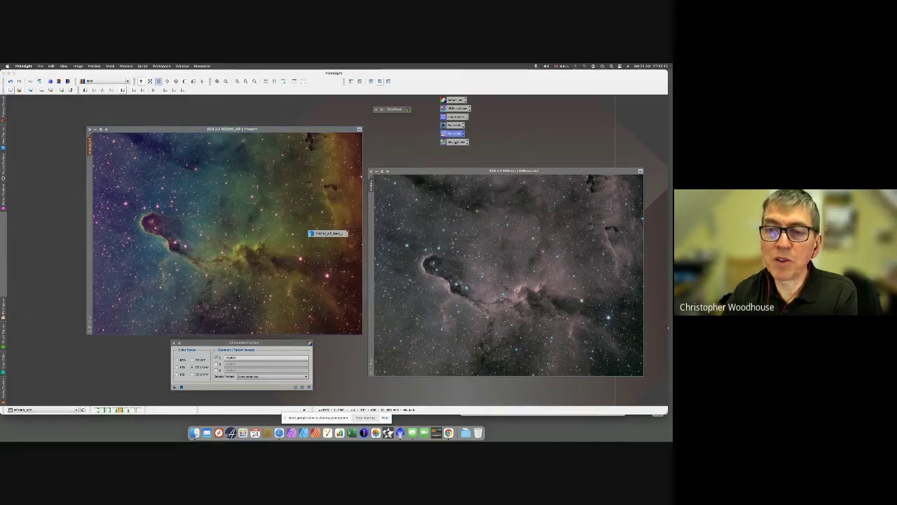
- Apply the saved PixelMath expression RGBstar to the masked narrowband nebula image to substitute its star colours
double_click(455, 142)
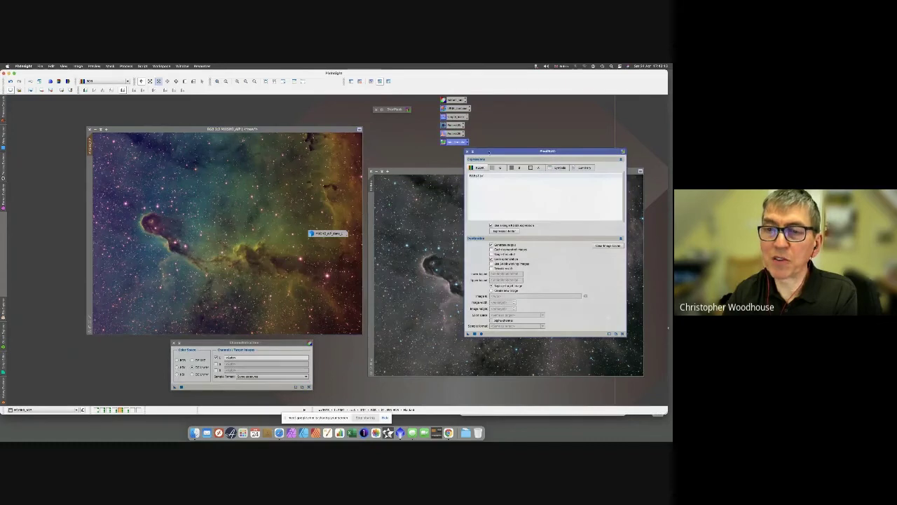
left_click_drag(490, 151, 421, 186)
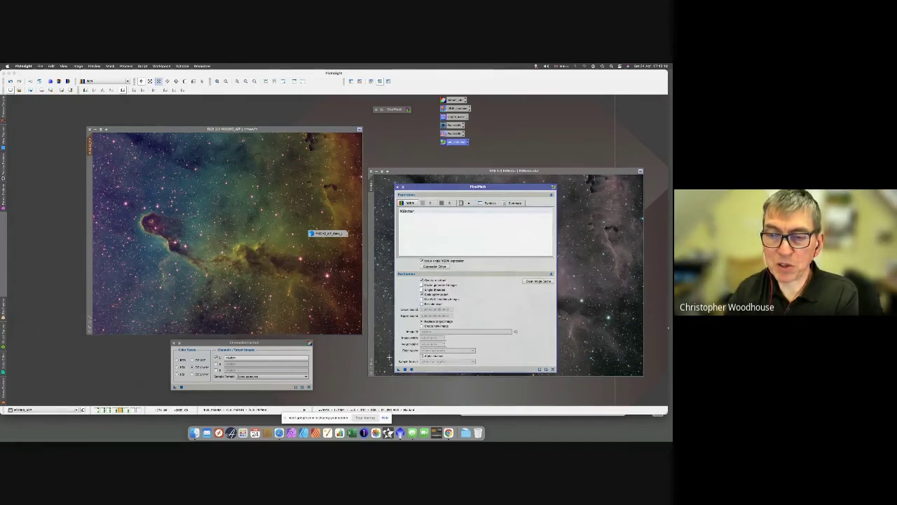
left_click_drag(397, 370, 303, 303)
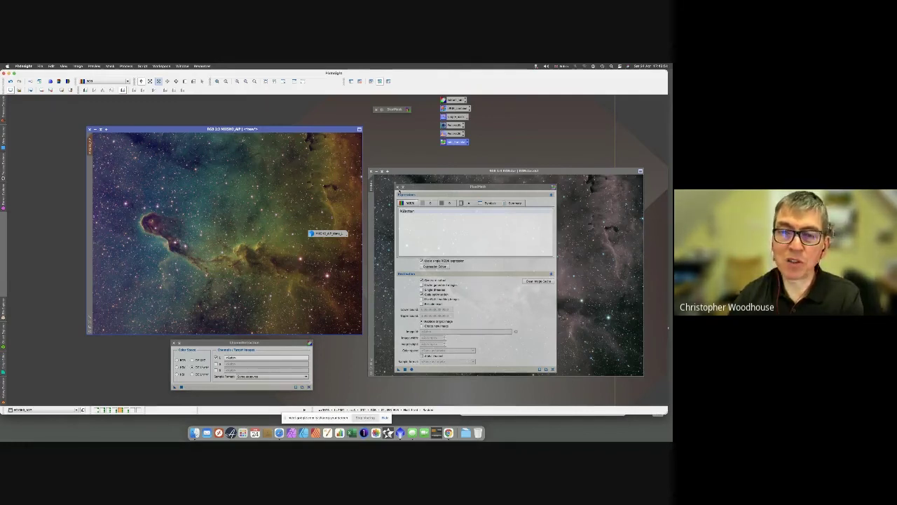
left_click(398, 187)
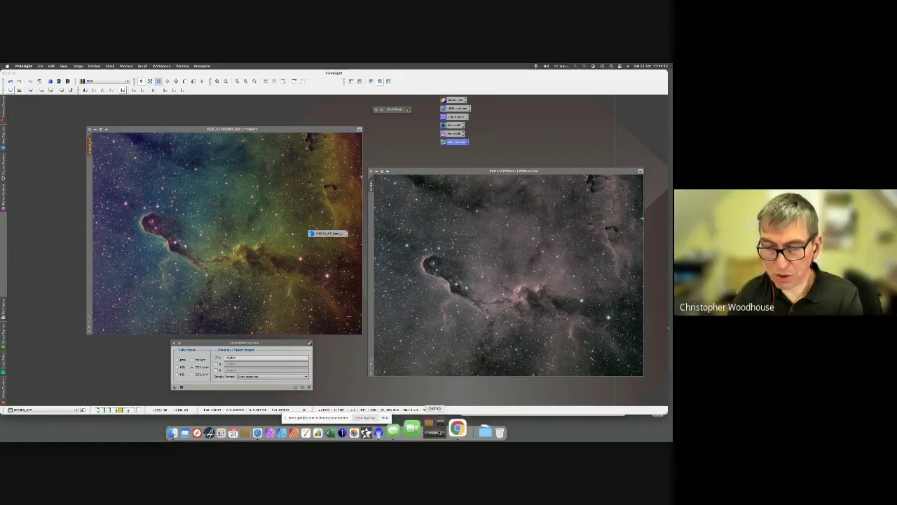
- Check the Google Meet chat in Chrome for questions, reading through to the newest messages, and return to PixInsight
left_click(457, 428)
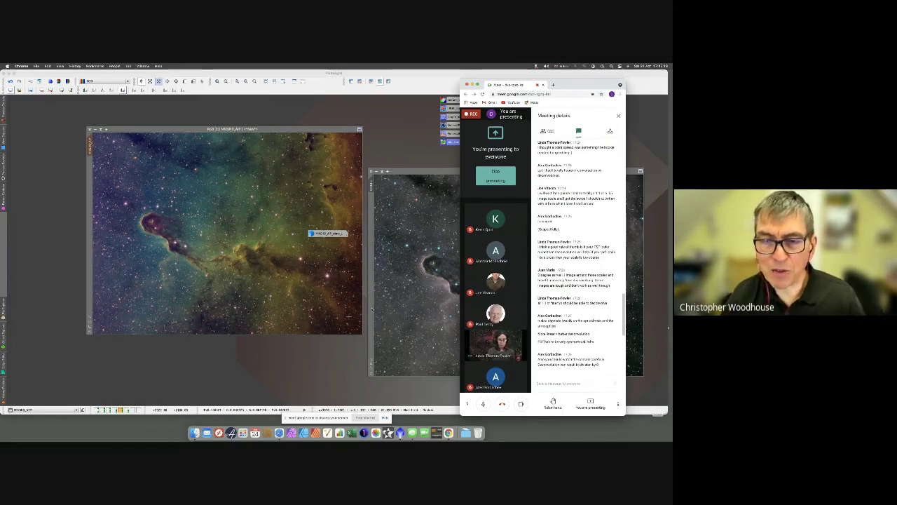
left_click(143, 130)
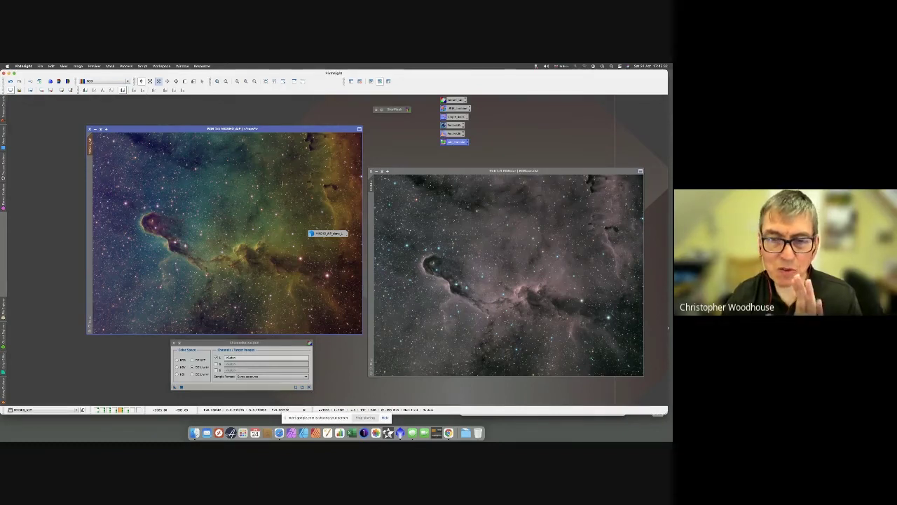
left_click_drag(324, 233, 398, 152)
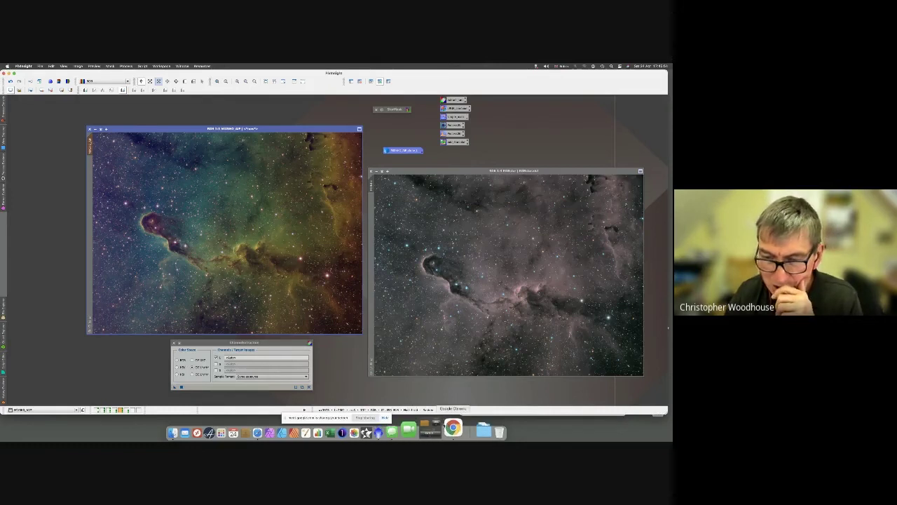
left_click(451, 428)
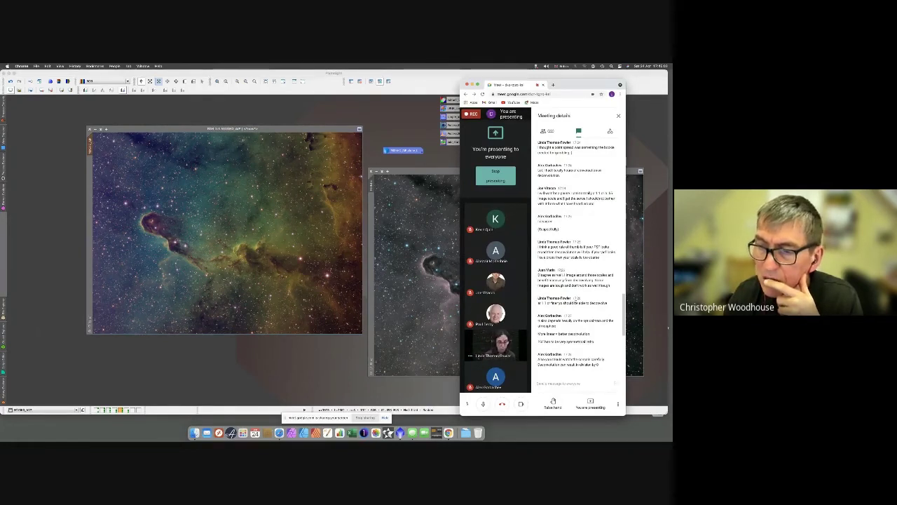
left_click_drag(621, 313, 627, 365)
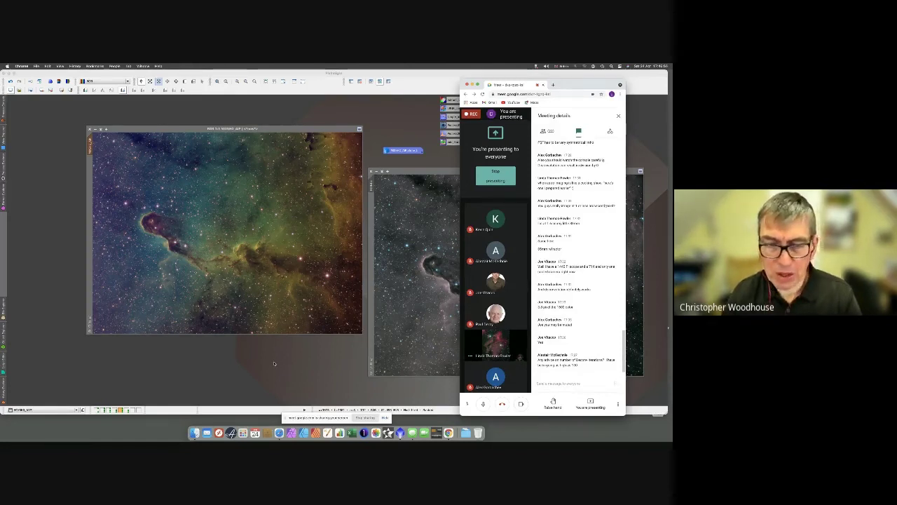
left_click(275, 363)
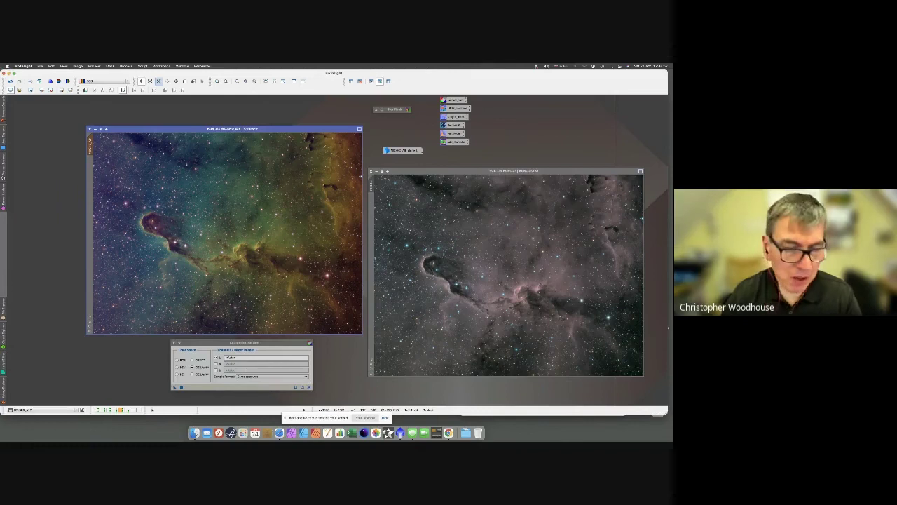
- Open the NVAC.key presentation in Keynote from its desktop folder and show the "NVAC - April 24" agenda slide
mouse_move(115, 411)
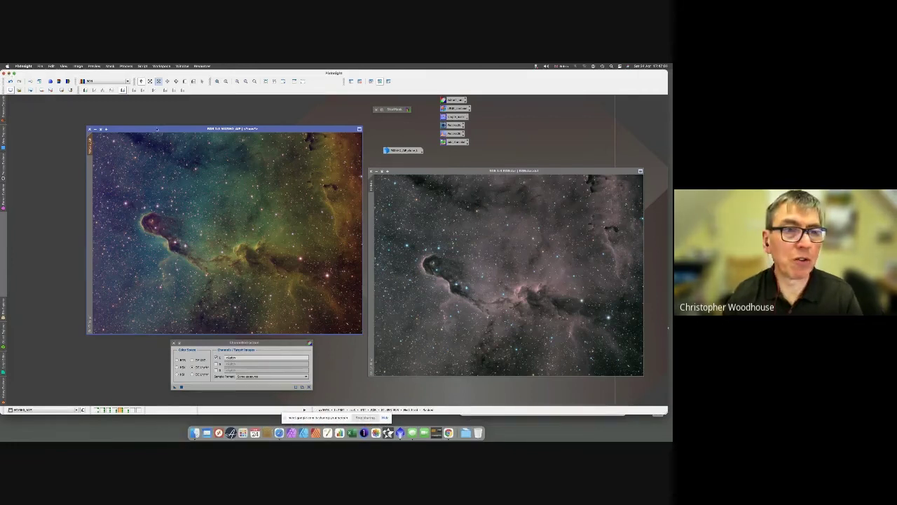
left_click(9, 73)
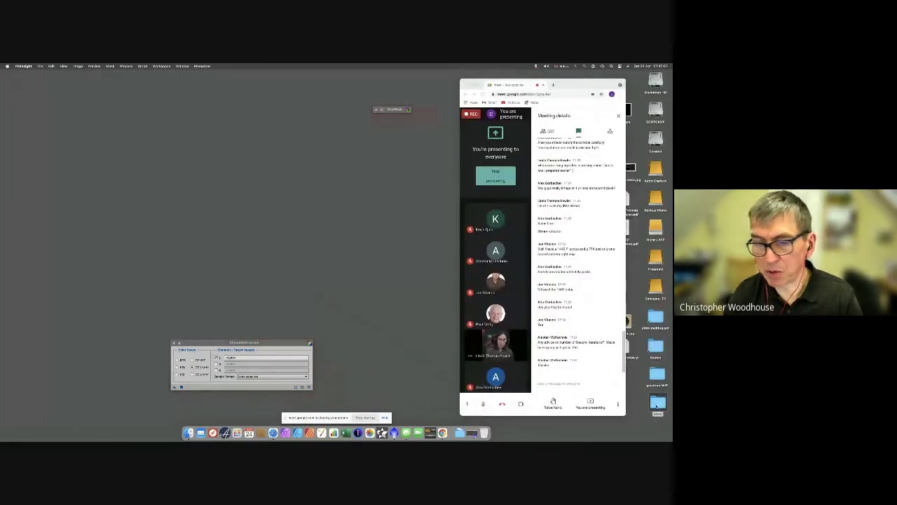
left_click(657, 405)
key("super+o")
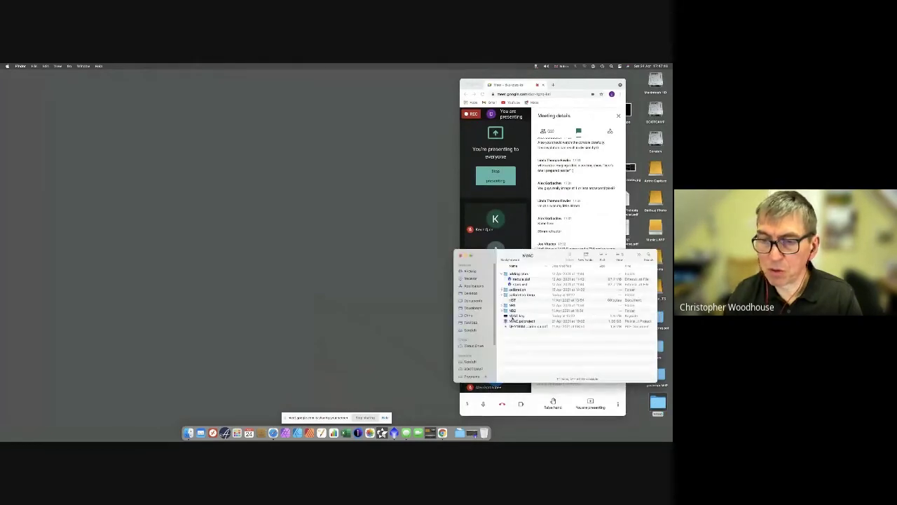
double_click(519, 315)
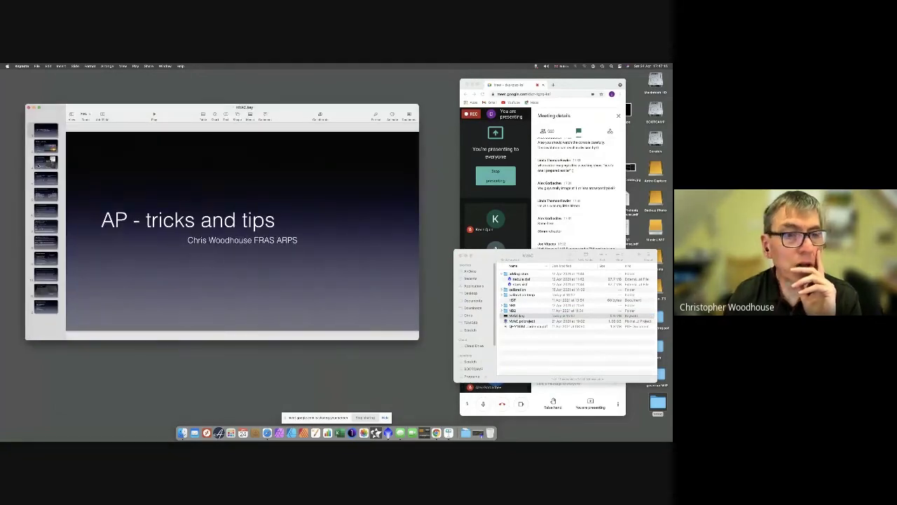
left_click(42, 162)
left_click(42, 146)
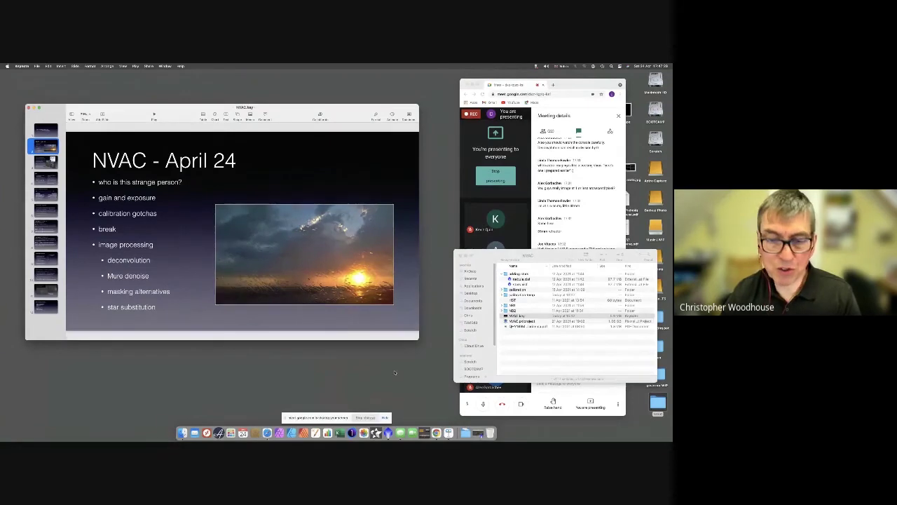
- Return to PixInsight, switch to the workspace holding the separate nebula and stars images, and arrange them side by side
left_click(385, 429)
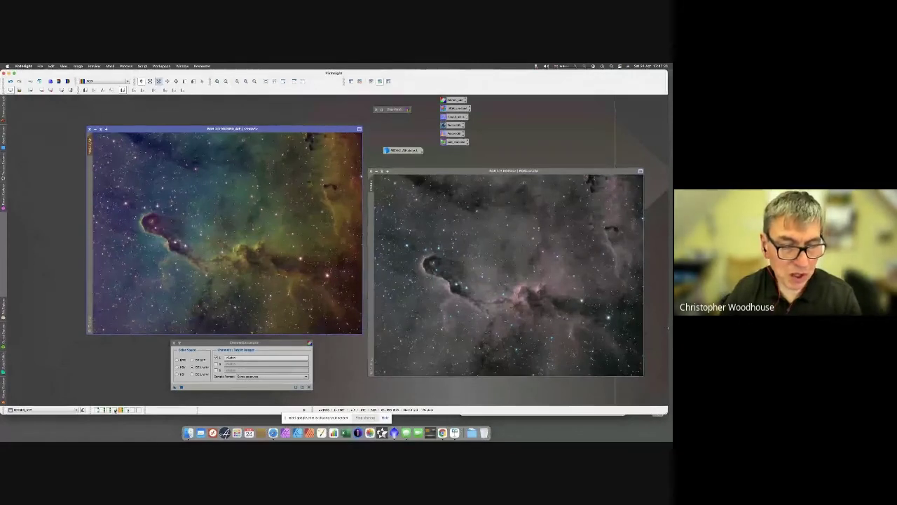
left_click(116, 410)
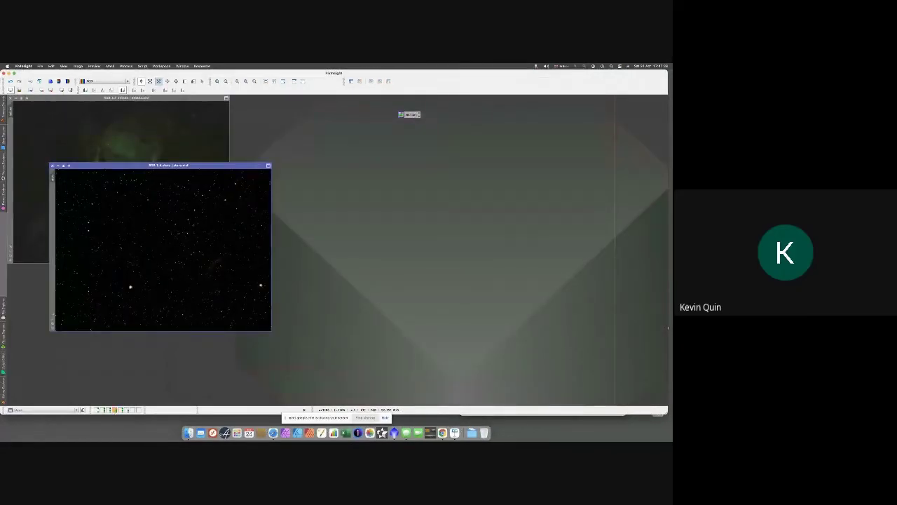
left_click_drag(161, 165, 428, 150)
left_click_drag(155, 98, 202, 136)
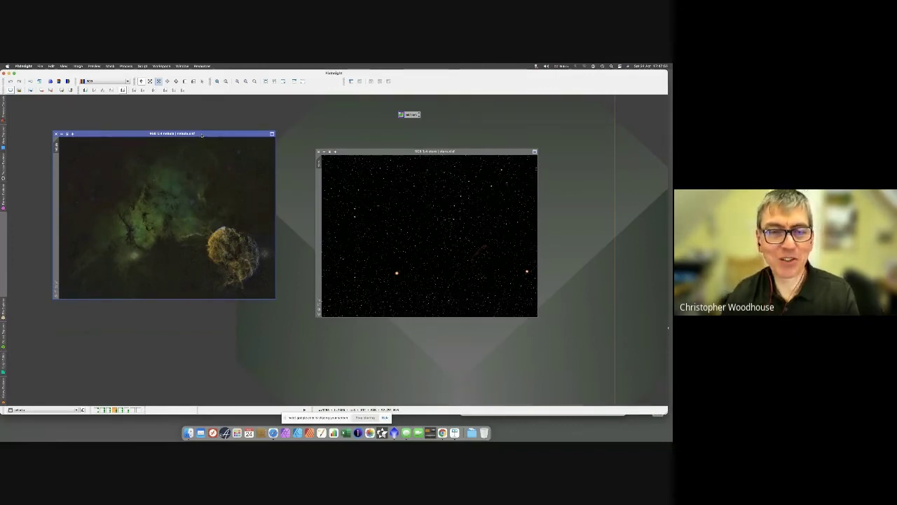
left_click(345, 150)
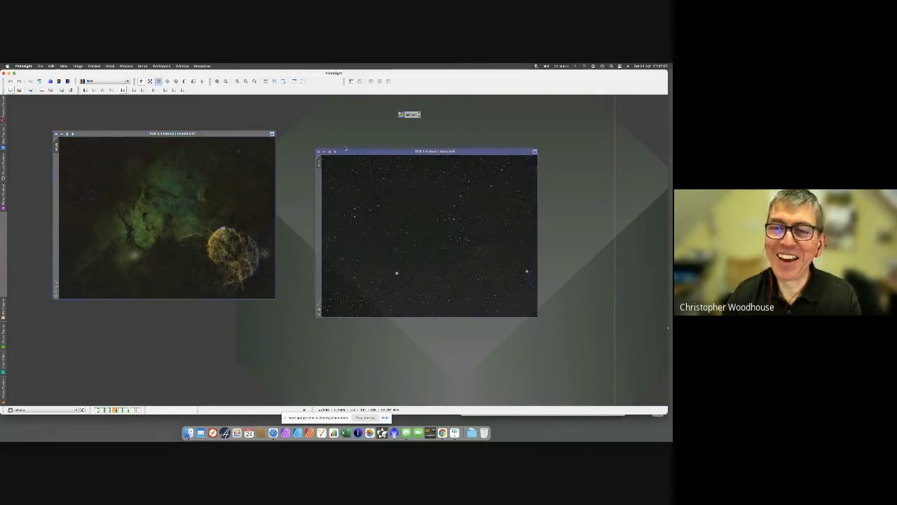
left_click_drag(345, 150, 331, 141)
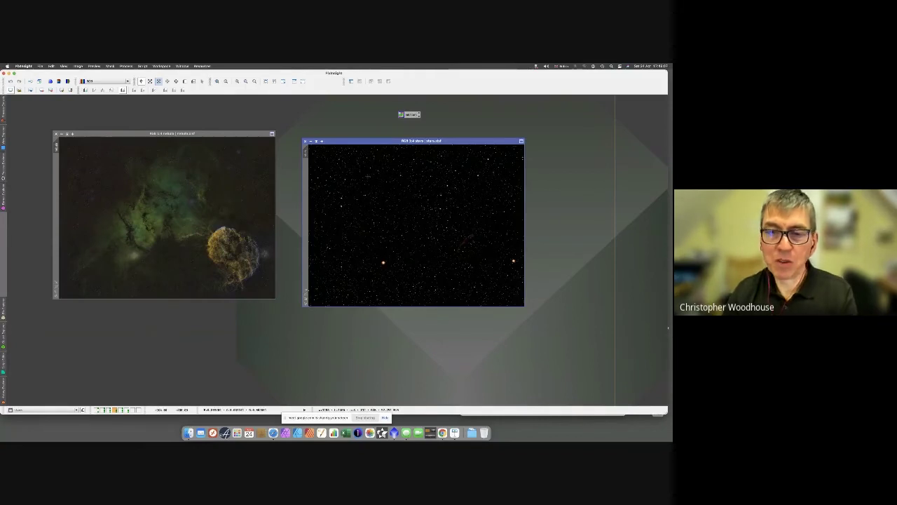
- Apply MultiscaleMedianTransform to the stars image with the four smallest-scale layers enabled and the larger-scale layers disabled
left_click(125, 66)
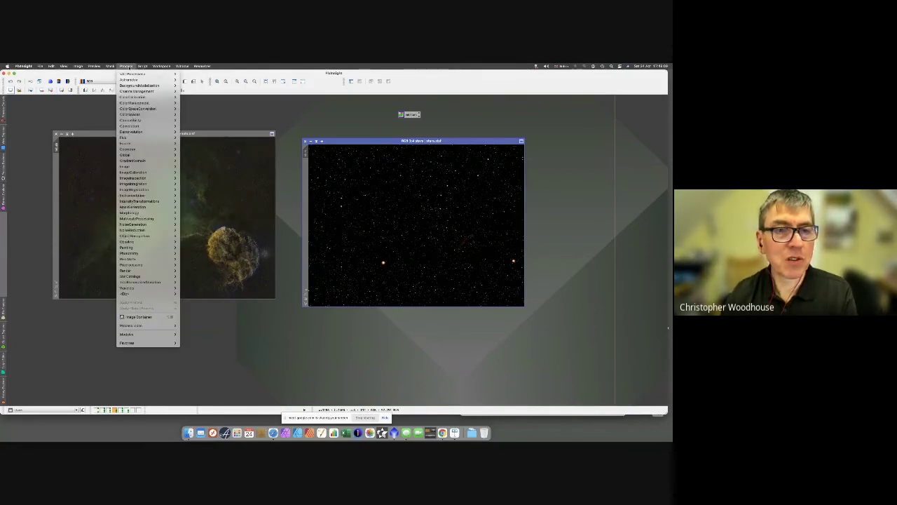
mouse_move(157, 202)
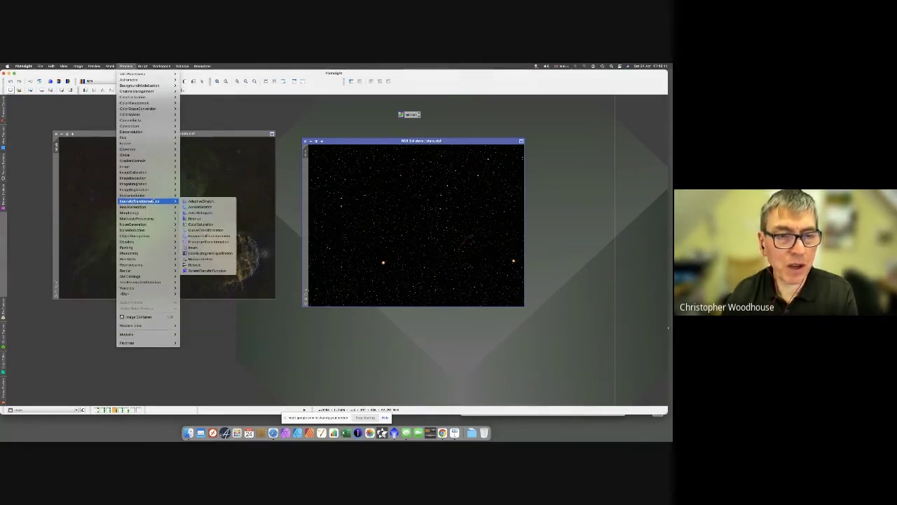
mouse_move(144, 219)
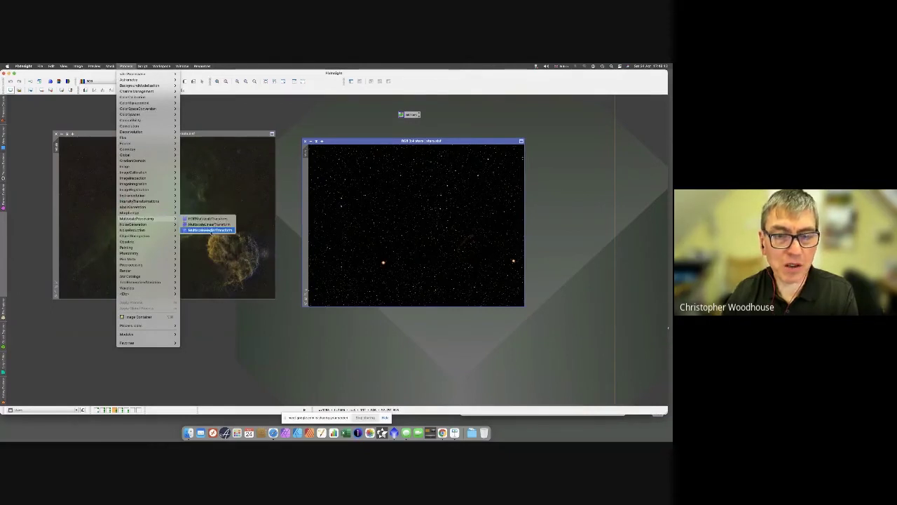
left_click(211, 230)
left_click_drag(346, 150, 584, 161)
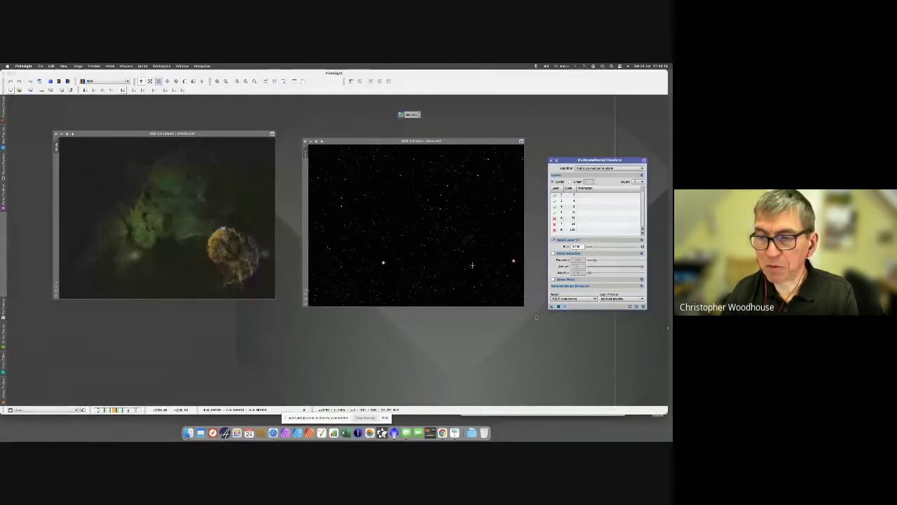
left_click_drag(553, 307, 505, 281)
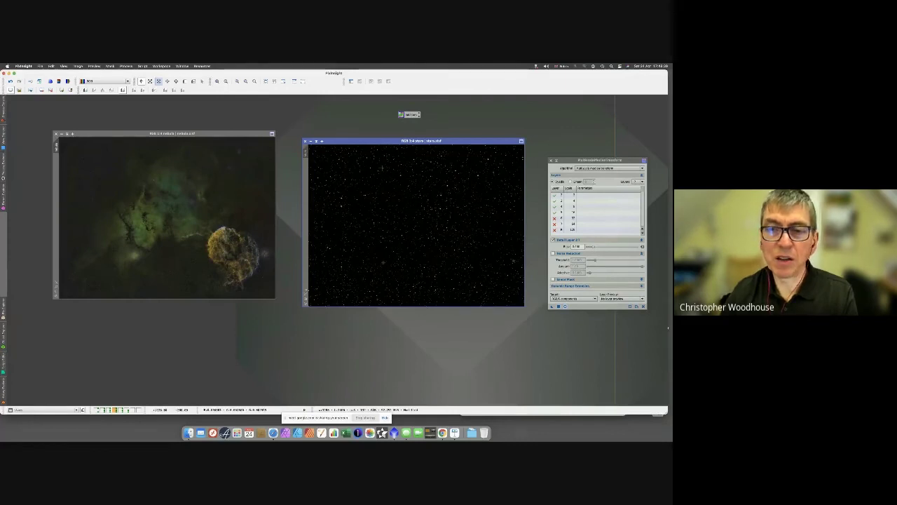
- Run the saved PixelMath process to combine the nebula and stars images into a new image
double_click(409, 115)
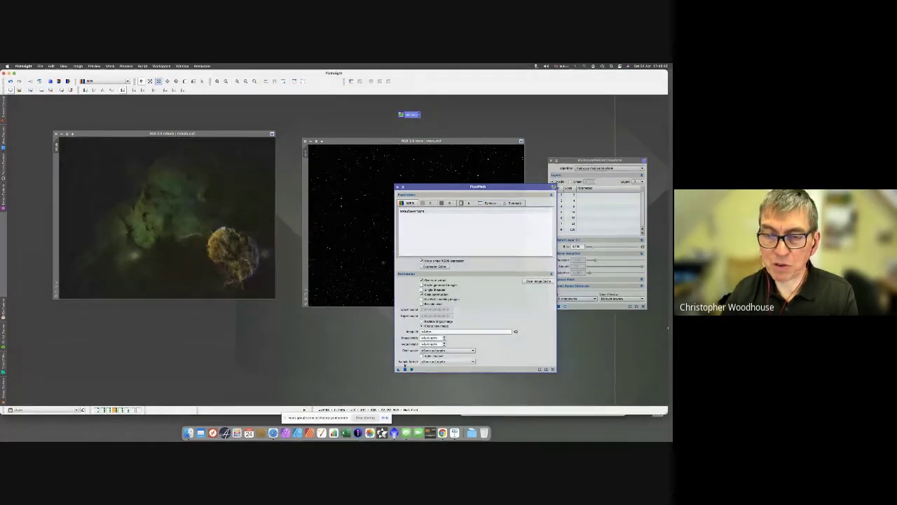
left_click(406, 370)
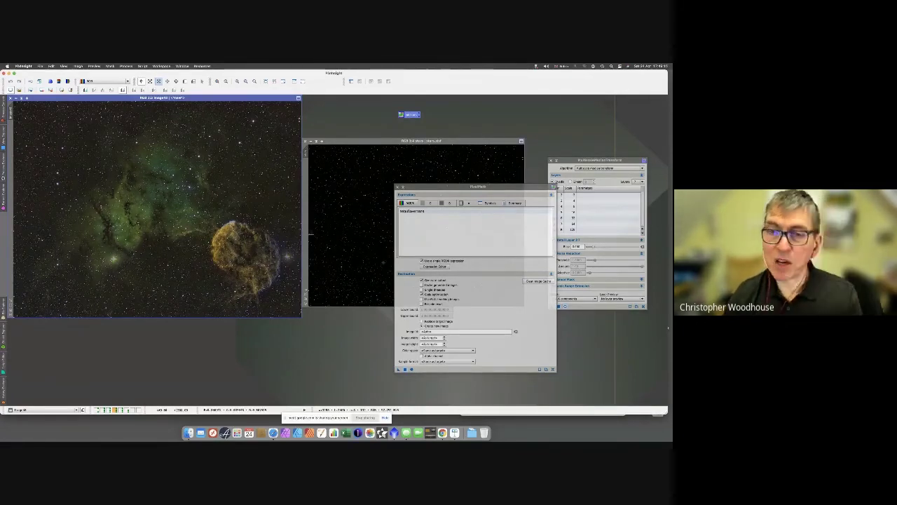
- Edit the PixelMath expression to multiply the stars term by a fractional factor and create a new combined image
left_click(434, 211)
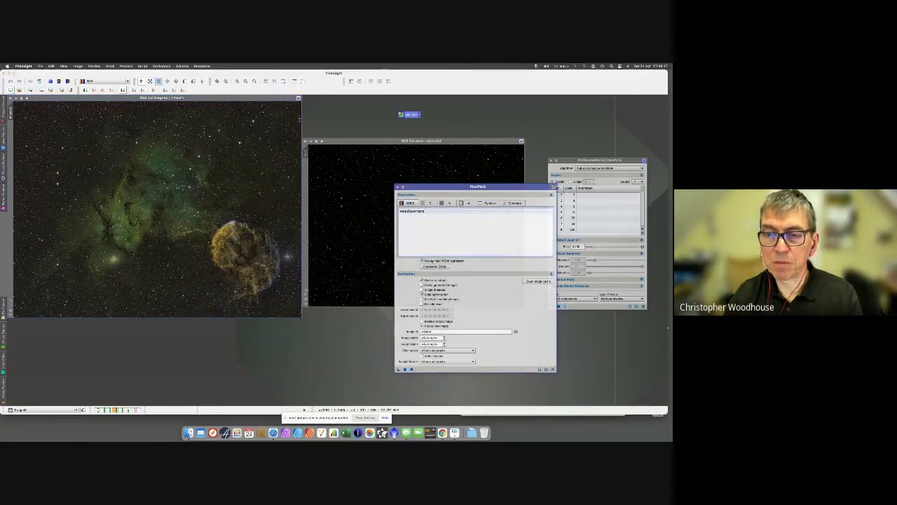
left_click(434, 266)
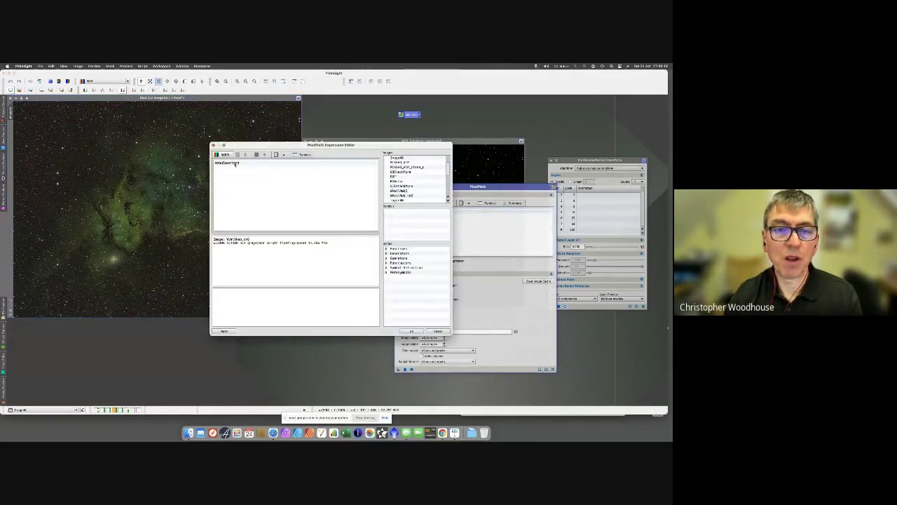
type("+")
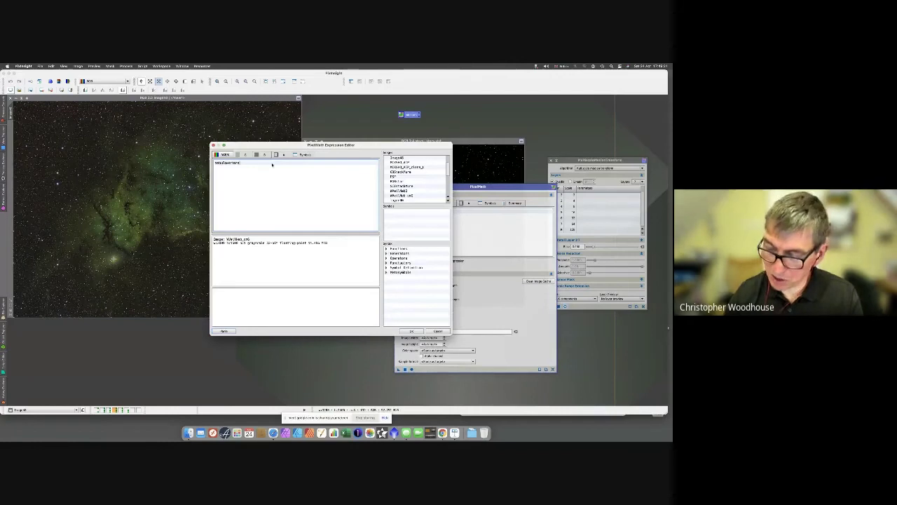
type(" S")
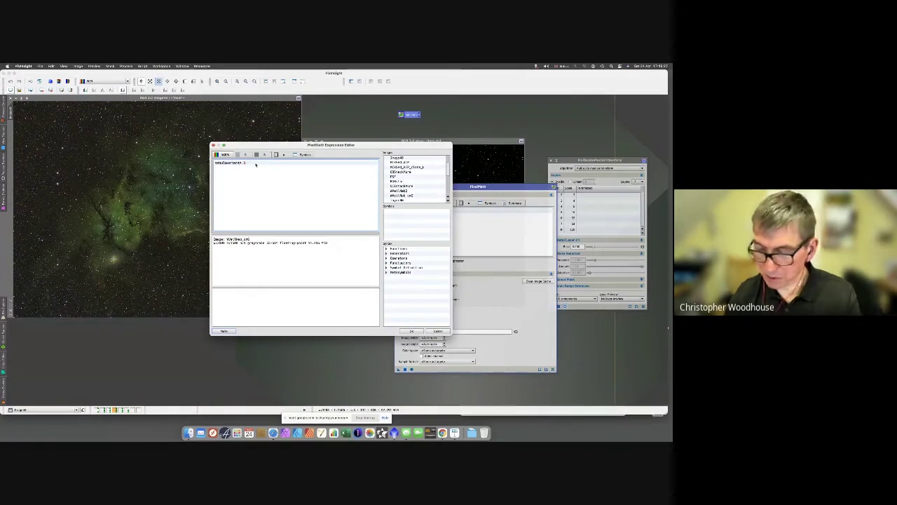
left_click(399, 258)
left_click(386, 258)
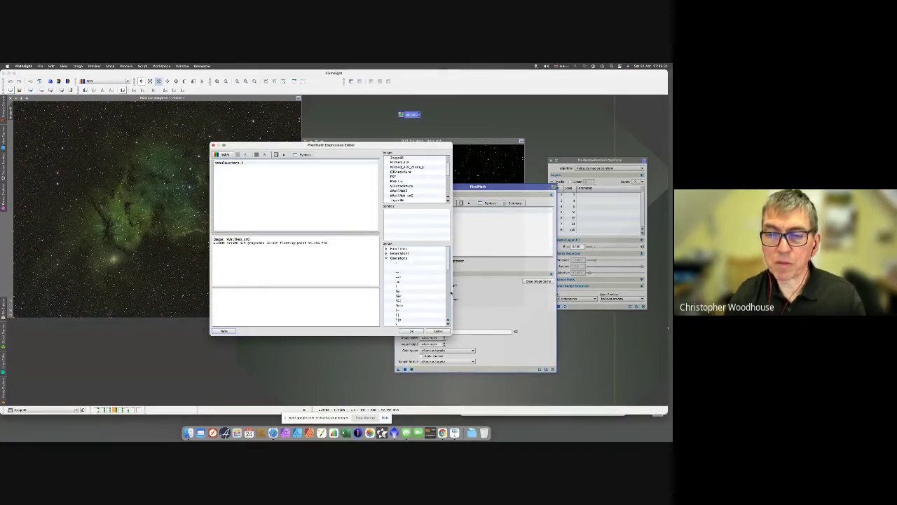
scroll(408, 300, "down", 2)
left_click(408, 309)
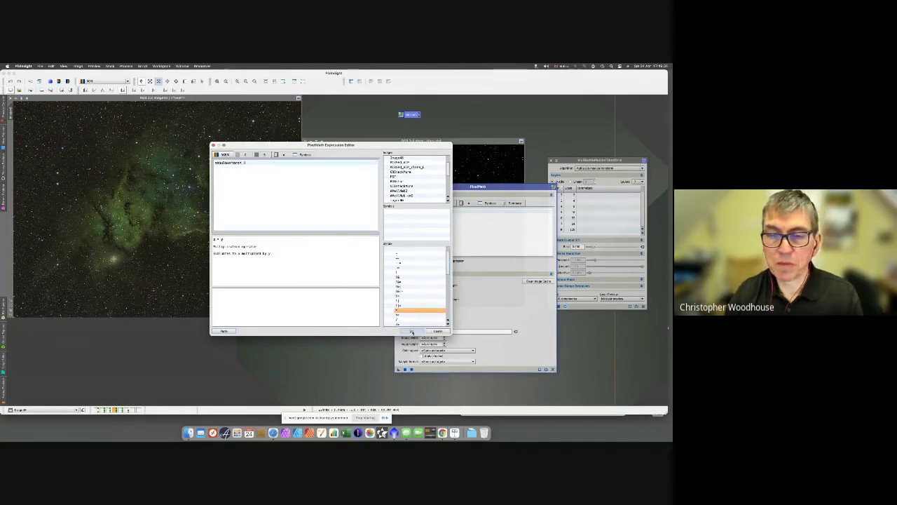
left_click(412, 331)
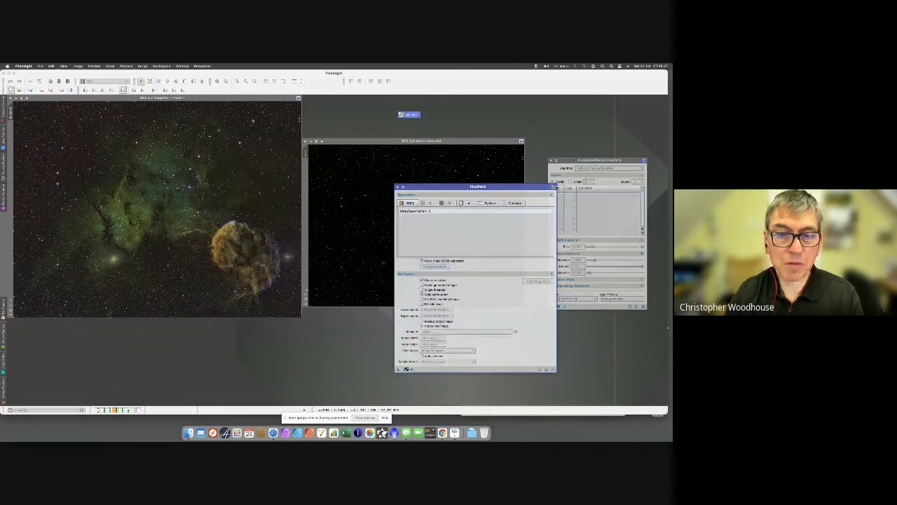
left_click(405, 369)
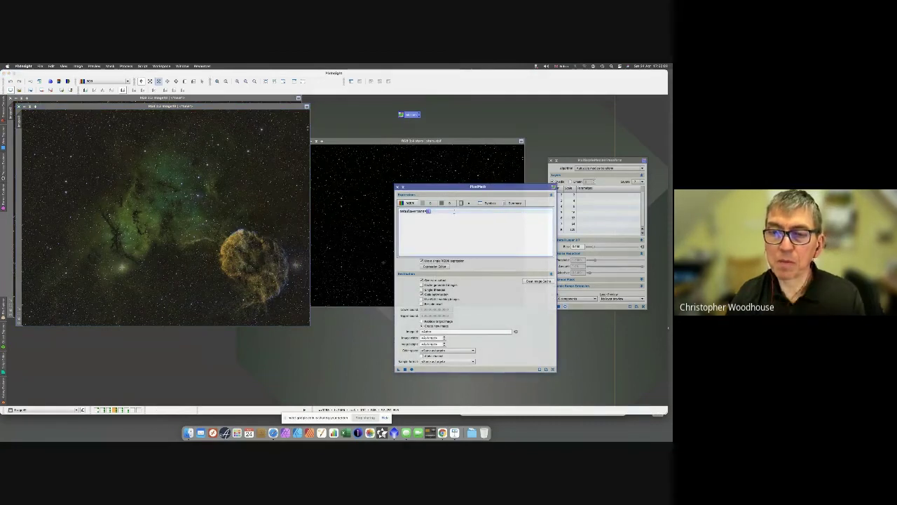
- Multiply stars by stars in the PixelMath expression, generate another combined image and place it beside the earlier results
type("tars")
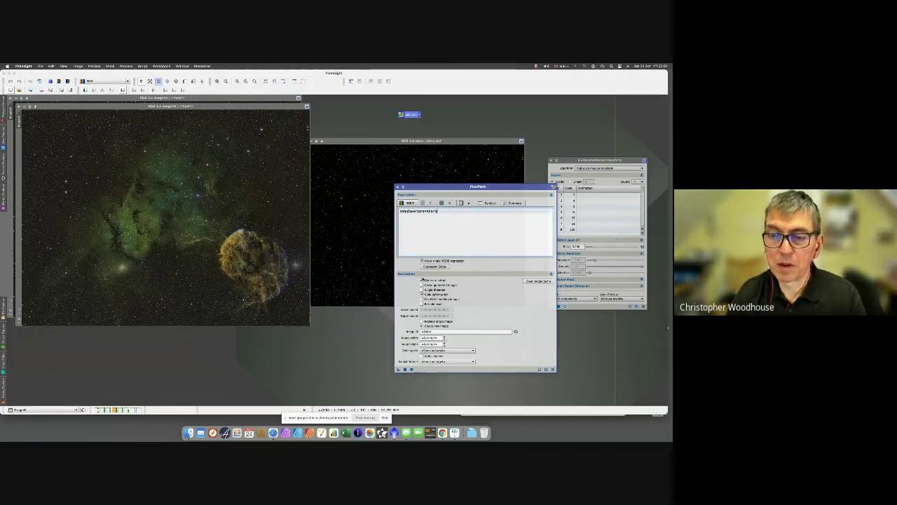
left_click_drag(399, 370, 406, 369)
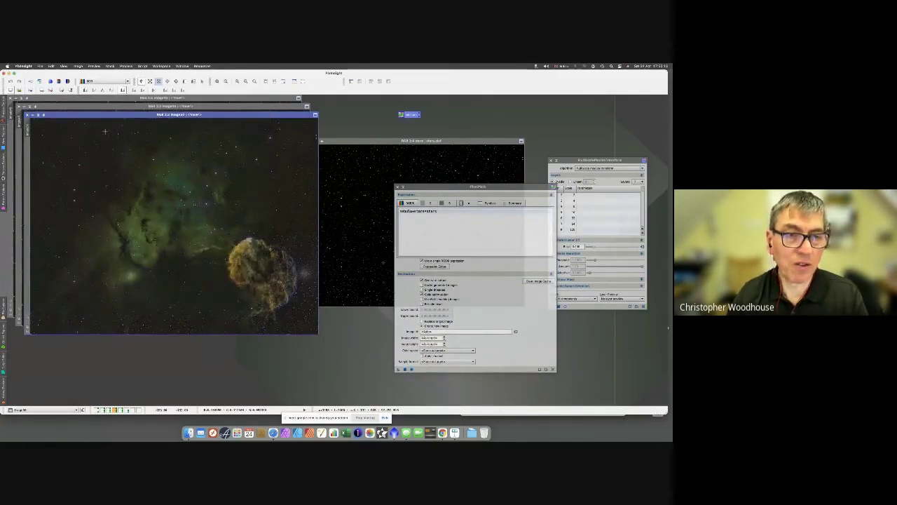
left_click_drag(100, 117, 203, 121)
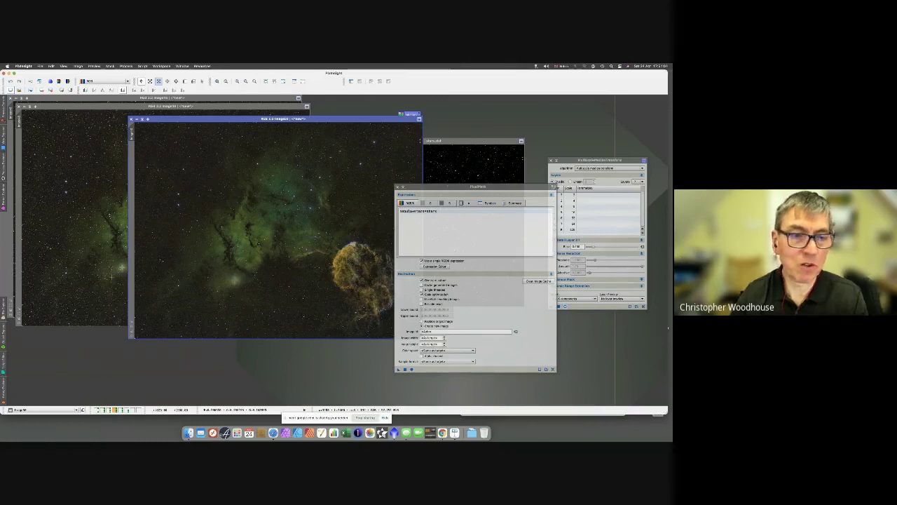
- Compare the earlier combined image with the stars-times-stars version, and close PixelMath and the stars-times-stars image
left_click(89, 140)
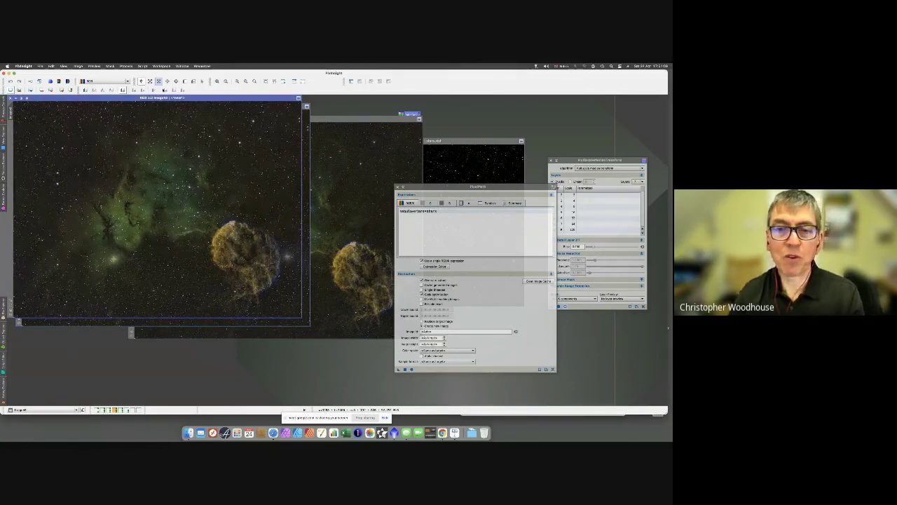
left_click(328, 120)
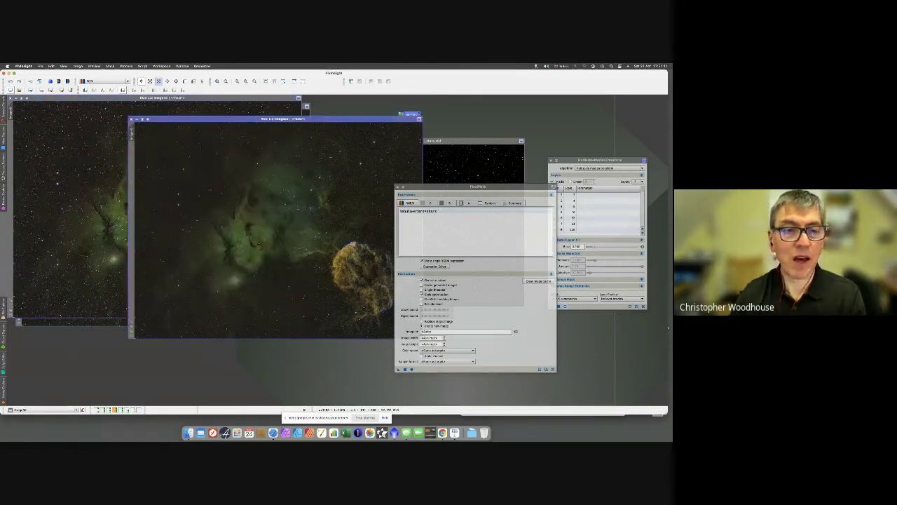
left_click_drag(250, 122, 326, 123)
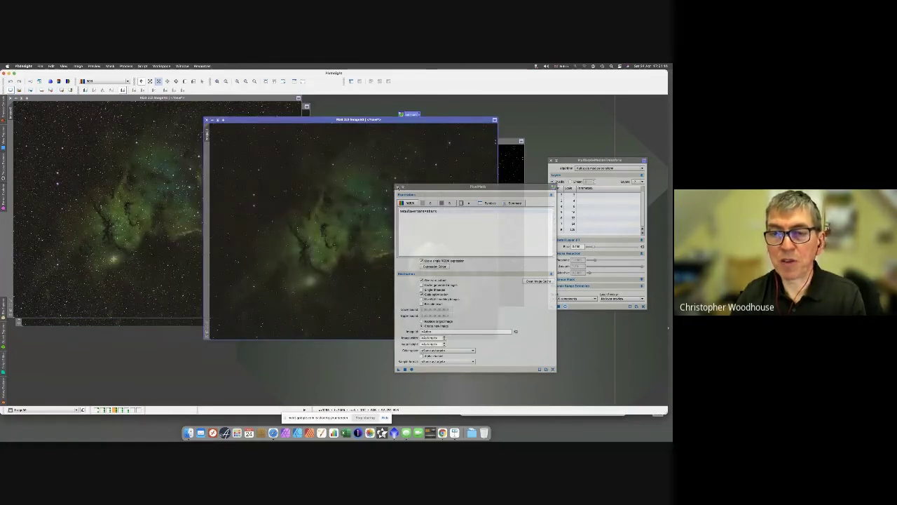
left_click(397, 187)
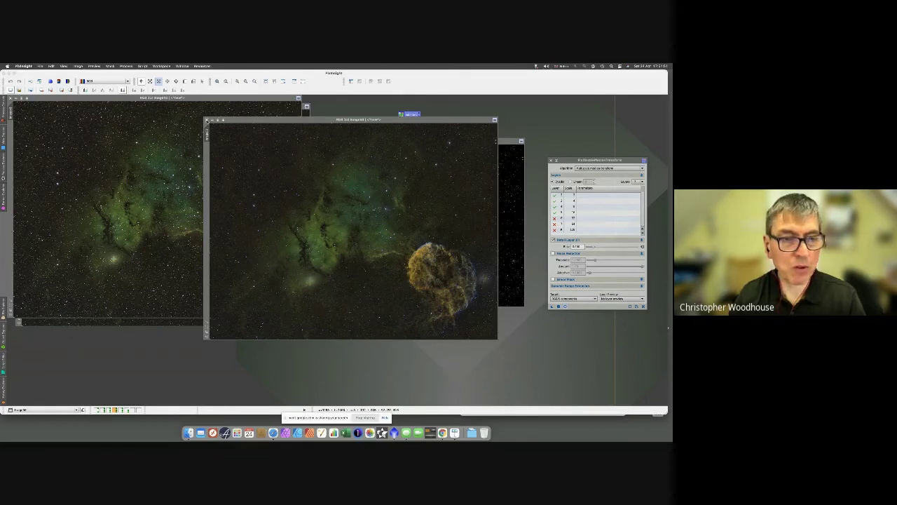
left_click(206, 120)
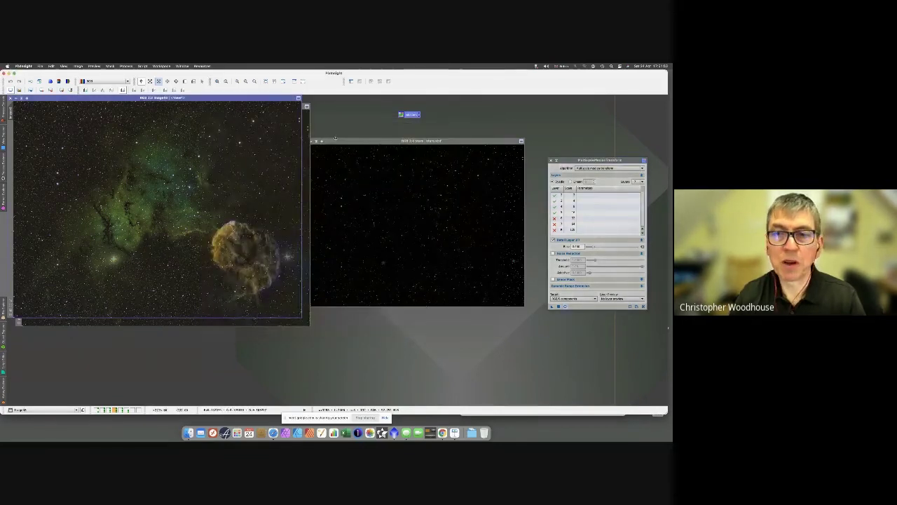
- Duplicate the stars image and open HistogramTransformation beside the clone
left_click(339, 141)
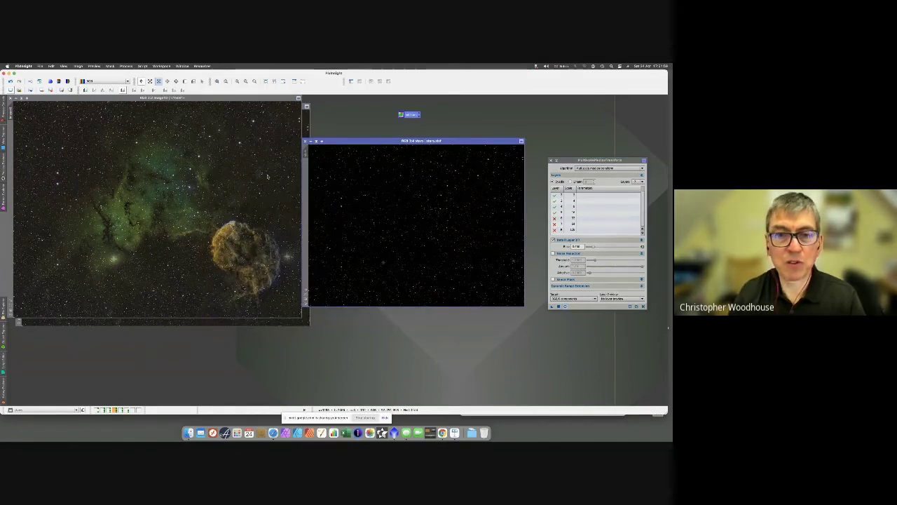
left_click_drag(267, 167, 171, 147)
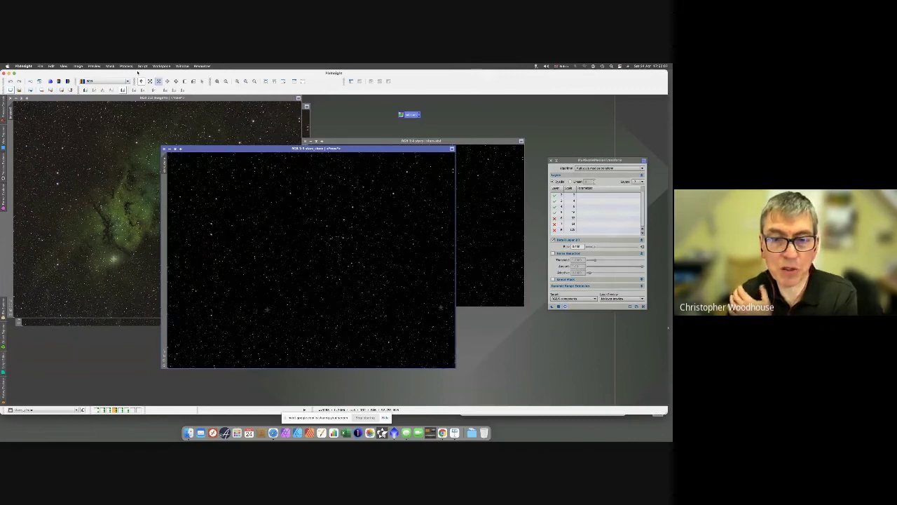
left_click(127, 66)
mouse_move(154, 201)
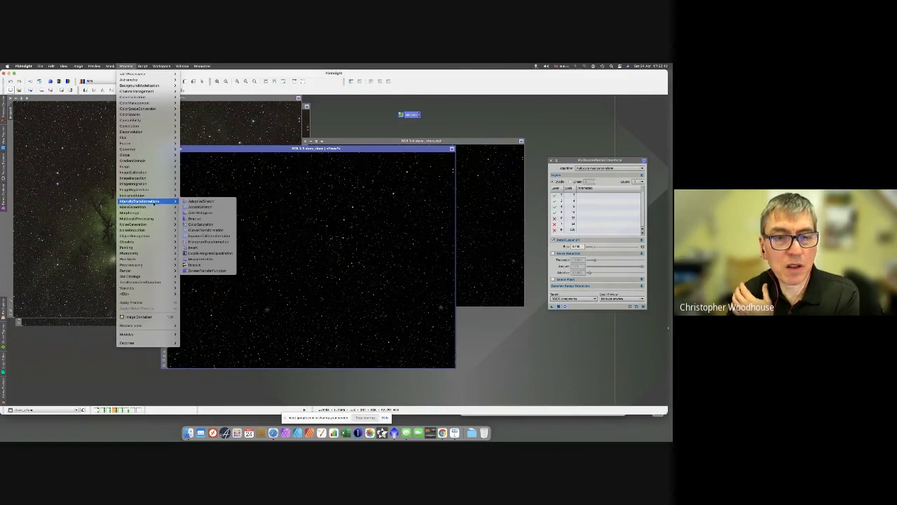
left_click(210, 242)
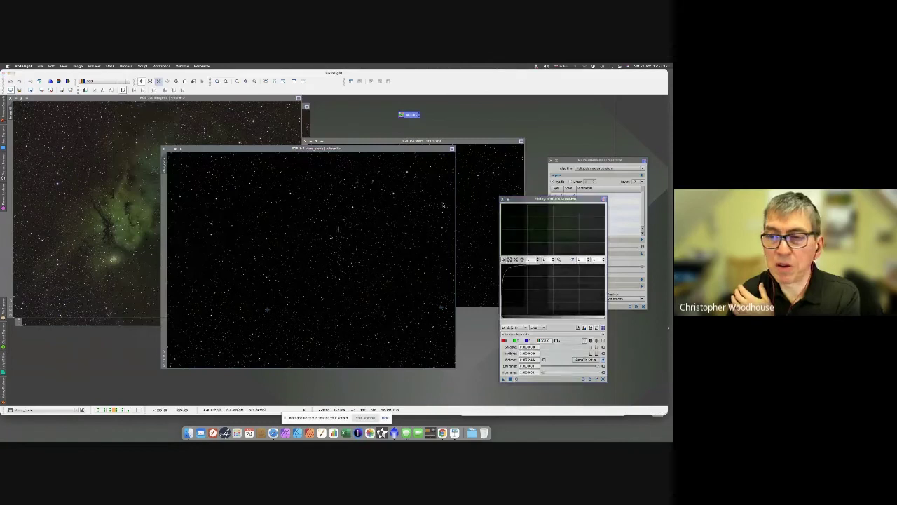
left_click_drag(516, 200, 496, 168)
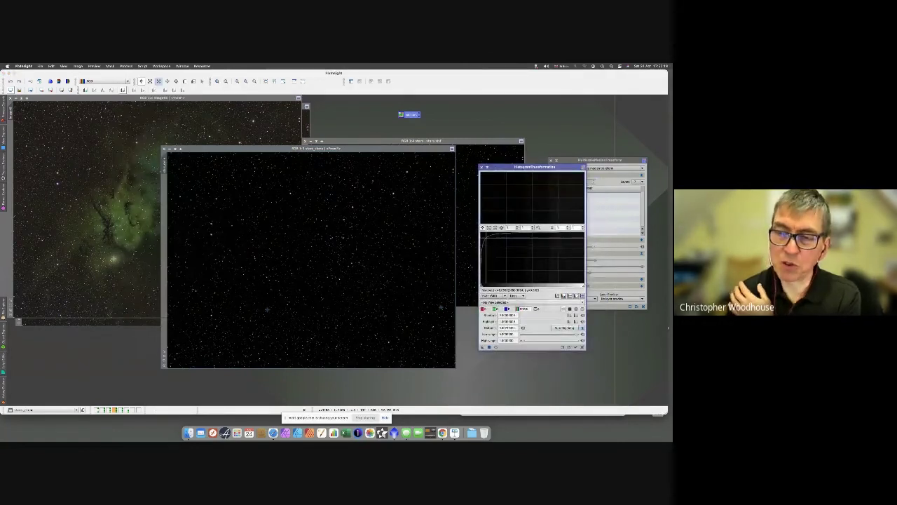
- Preview a HistogramTransformation stretch on the stars clone in real time, adjusting the midtones to vary the brightness
left_click(495, 346)
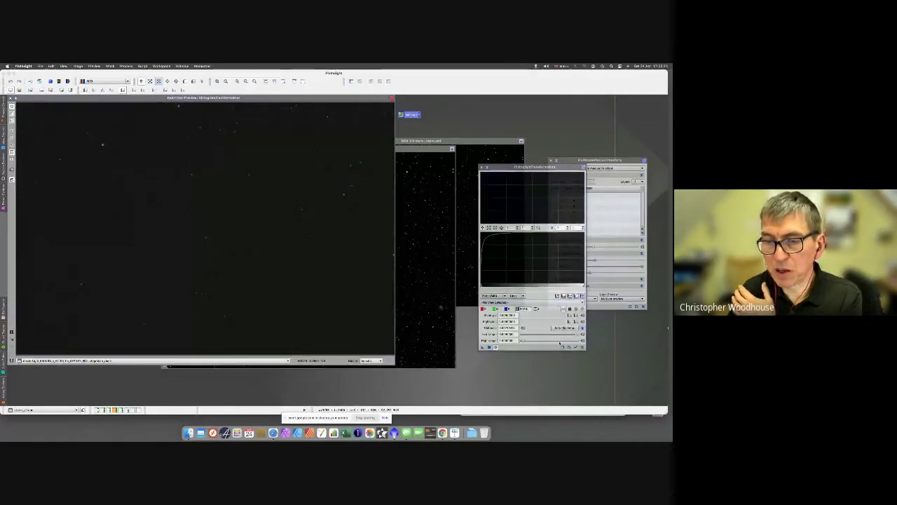
left_click(577, 349)
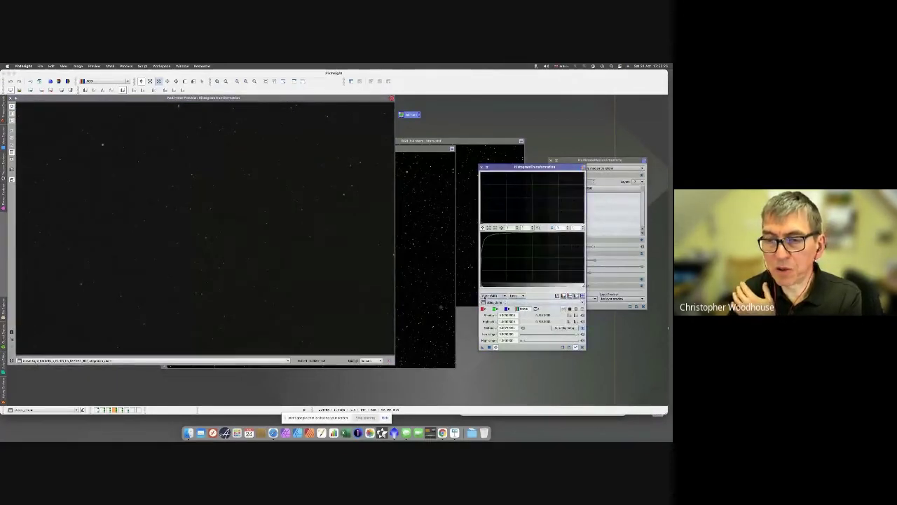
left_click_drag(483, 287, 482, 286)
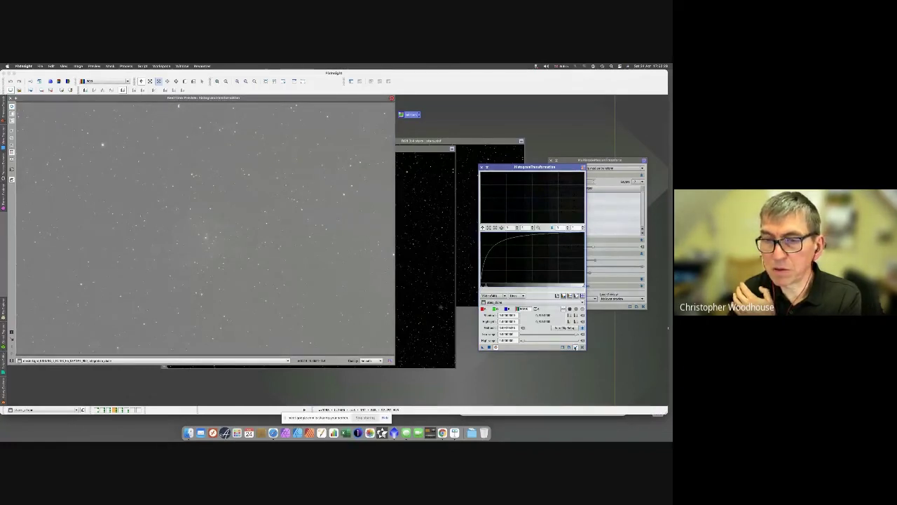
left_click(505, 302)
left_click(519, 303)
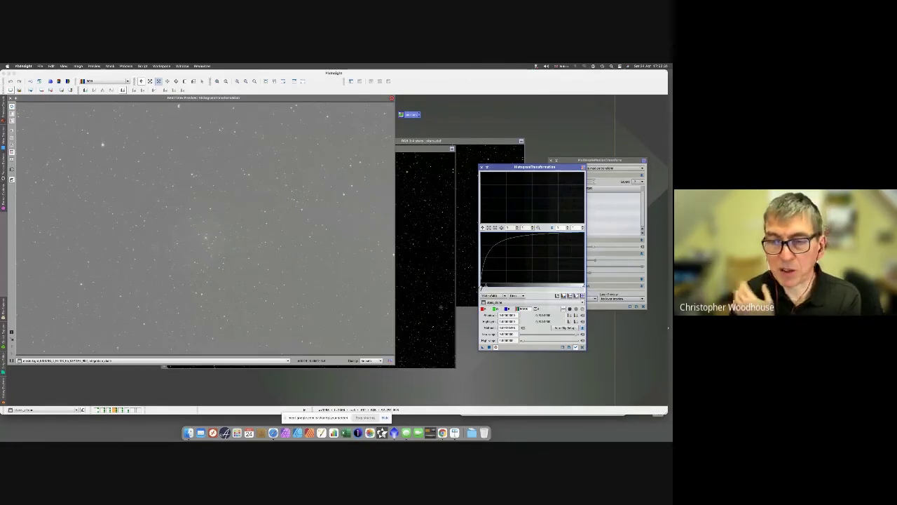
left_click_drag(483, 288, 493, 285)
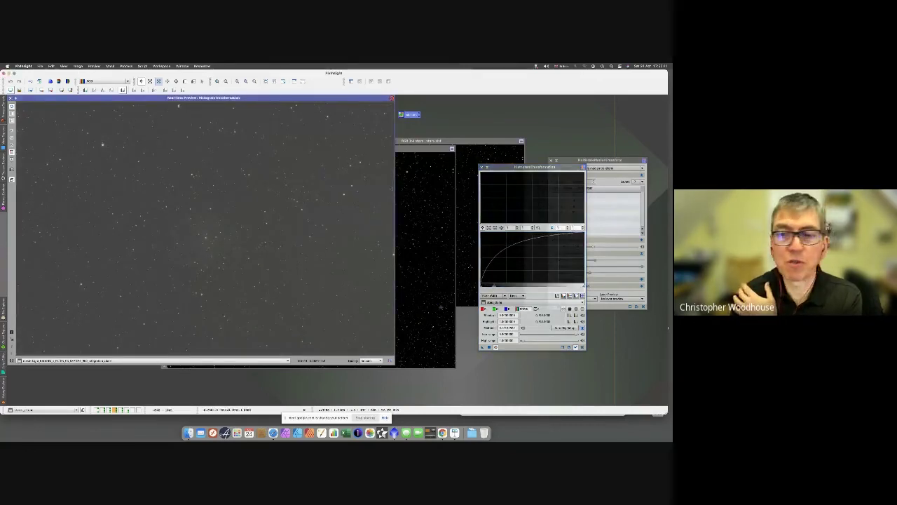
- Close HistogramTransformation, its real-time preview and the stars clone without applying the stretch
left_click(412, 167)
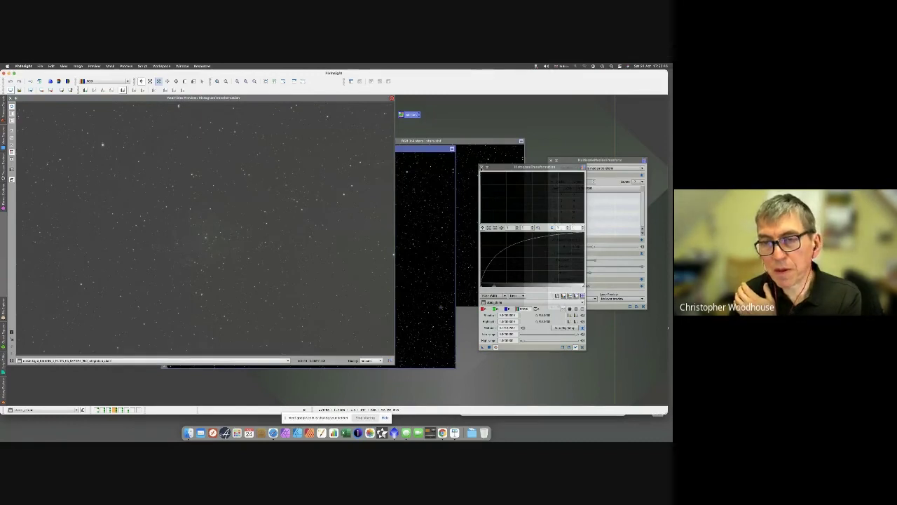
left_click(482, 167)
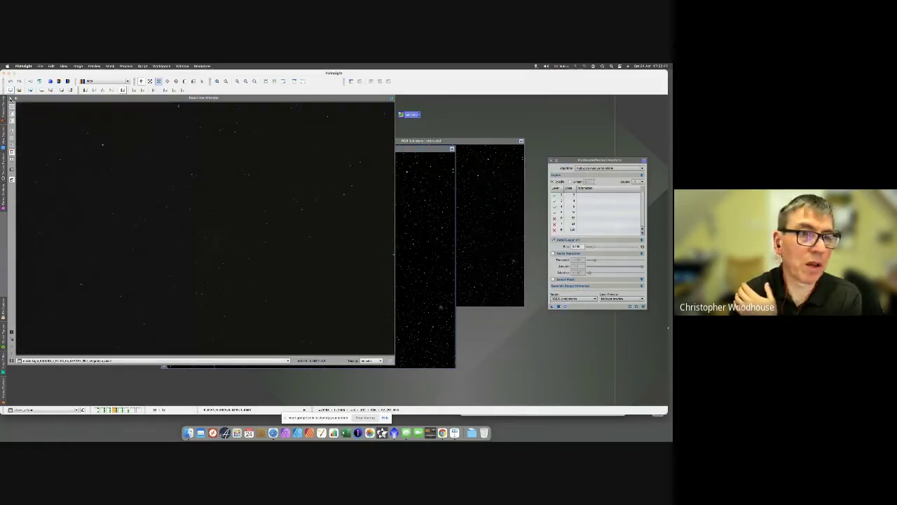
left_click(425, 210)
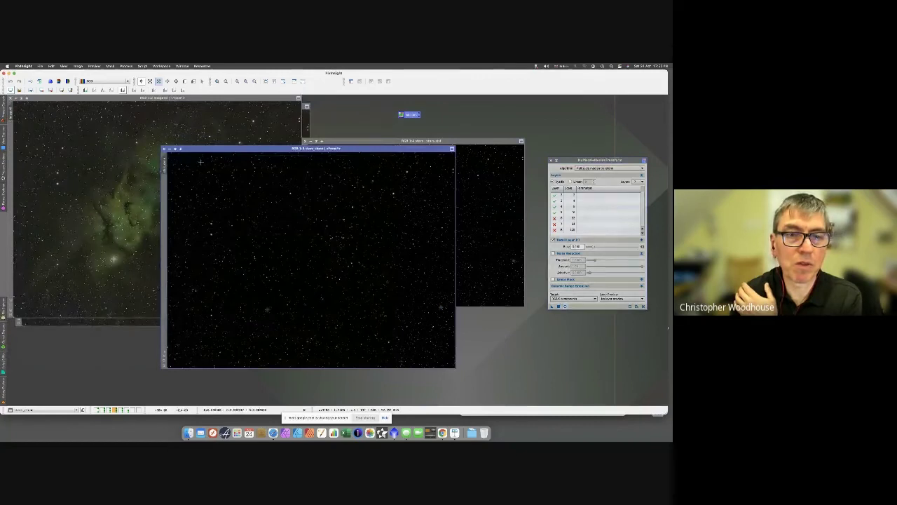
left_click(164, 149)
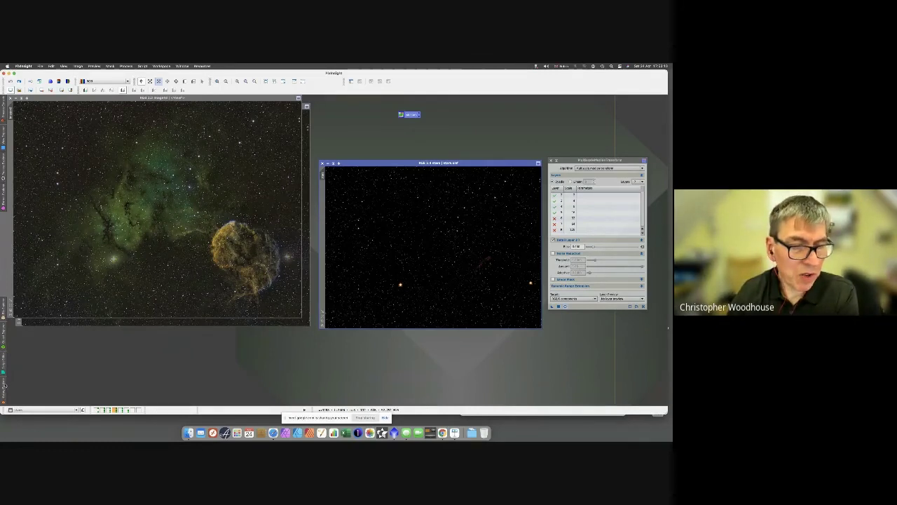
- From the narrowband SHO image's history, save the CurvesTransformation and HistogramTransformation steps as process icons on the workspace
mouse_move(5, 385)
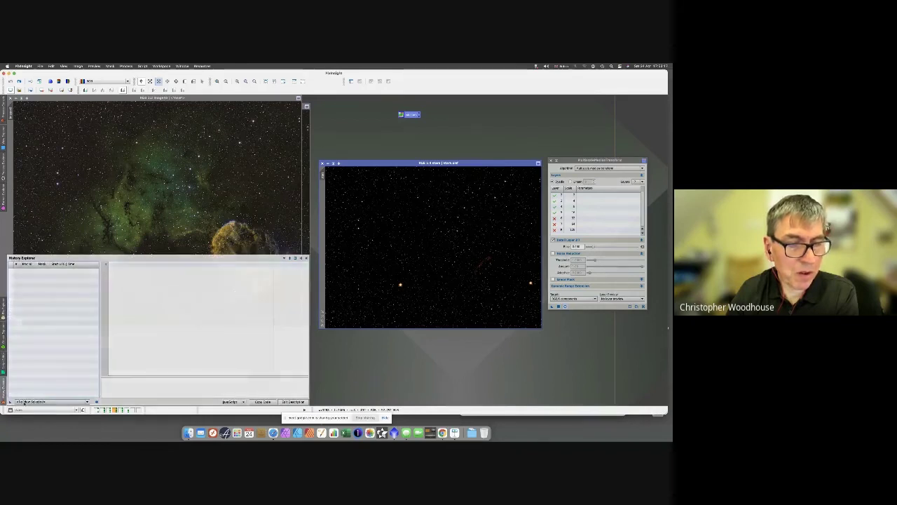
left_click(49, 401)
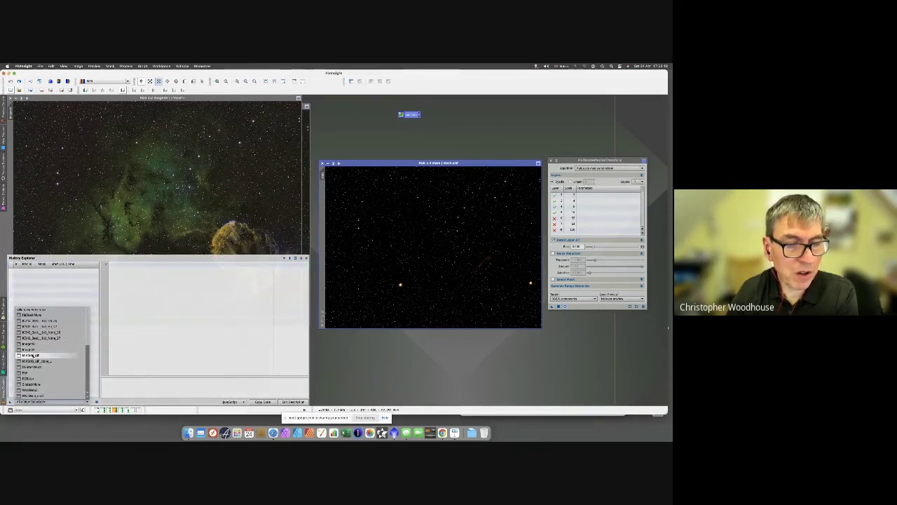
left_click(32, 356)
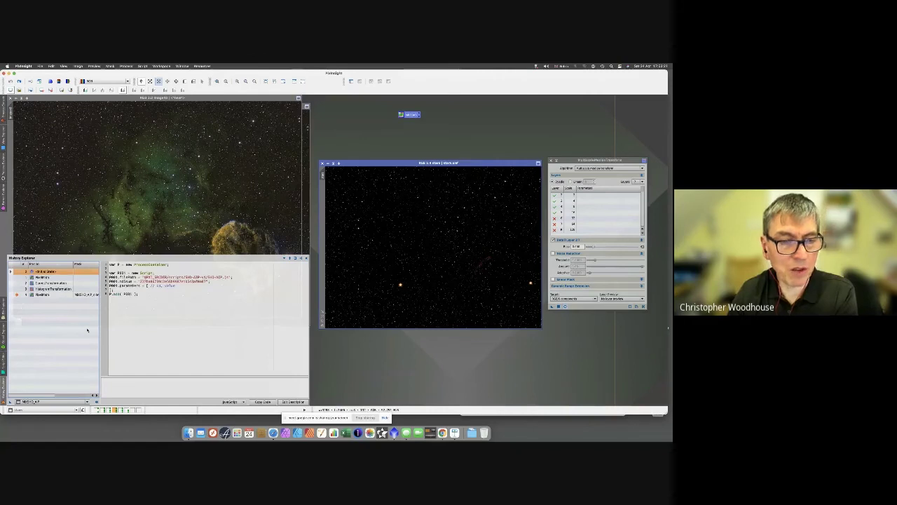
left_click(39, 294)
left_click_drag(36, 282, 491, 349)
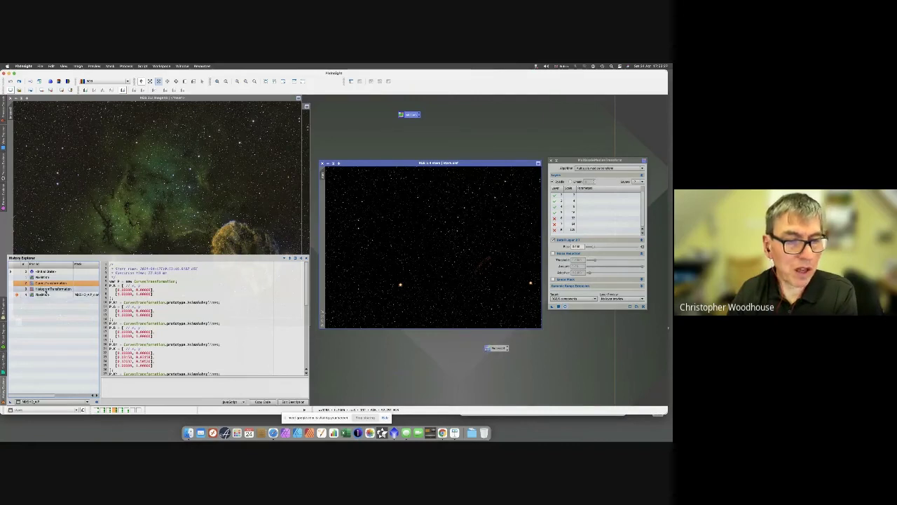
left_click_drag(42, 289, 437, 312)
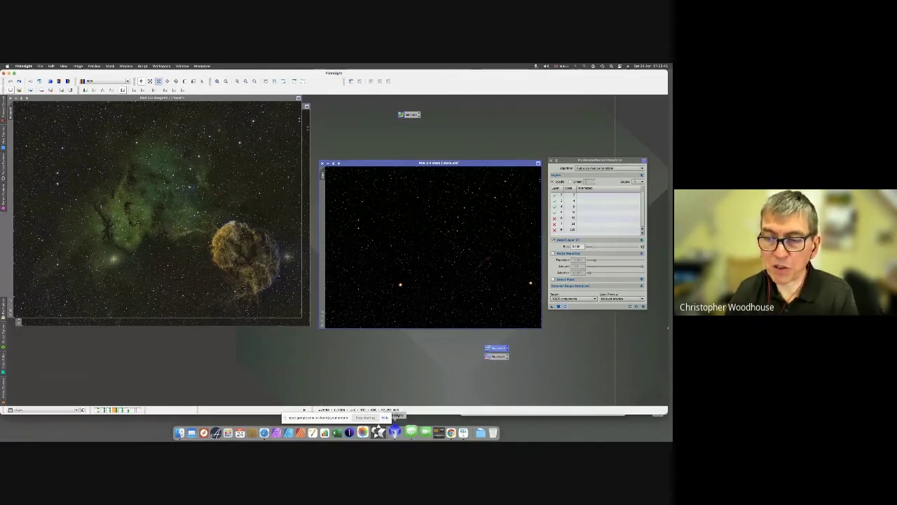
- Apply the saved CurvesTransformation and HistogramTransformation process icons to the stars image
double_click(488, 348)
left_click_drag(497, 356, 433, 310)
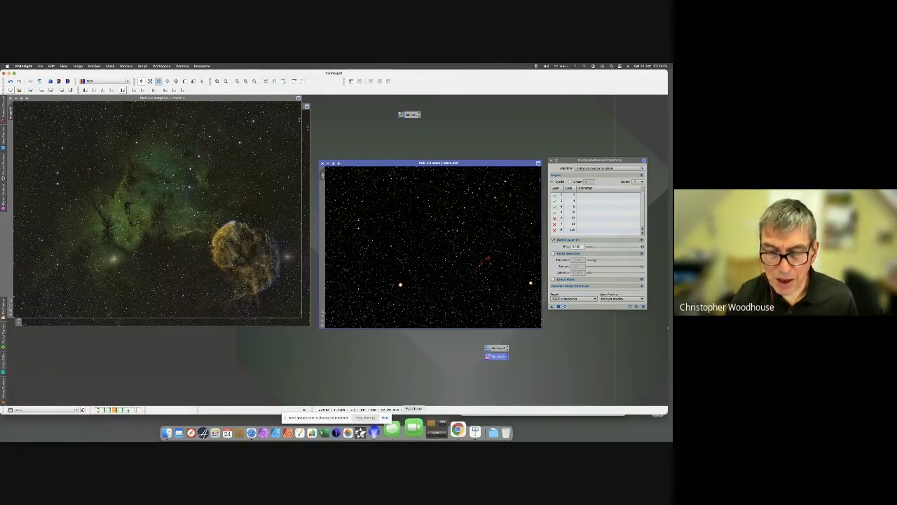
left_click(381, 429)
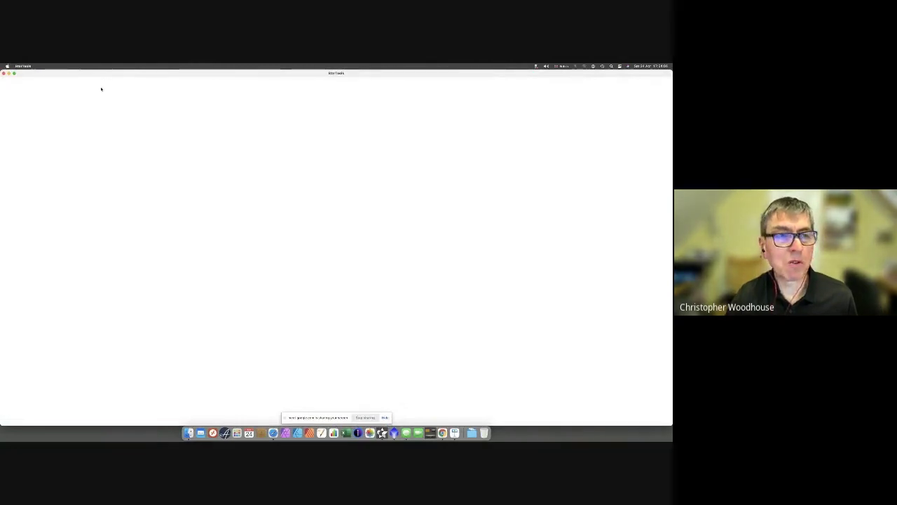
mouse_move(14, 73)
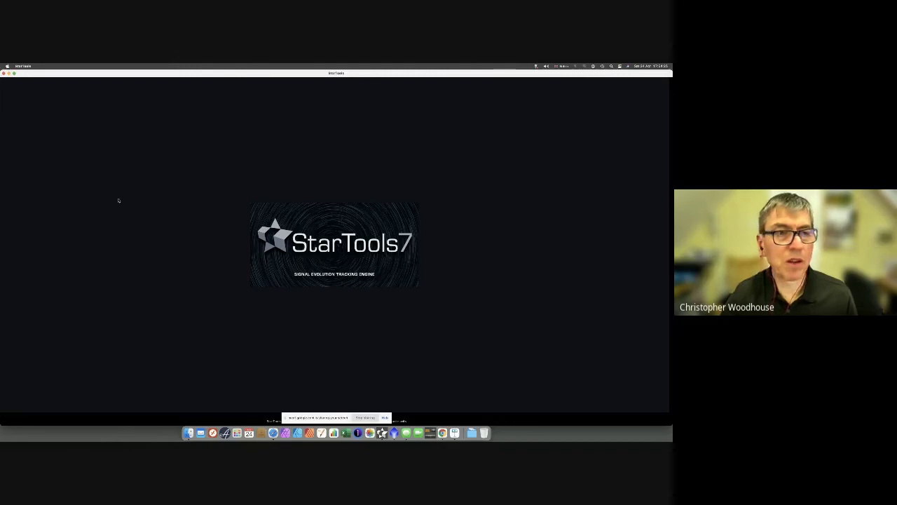
left_click(4, 73)
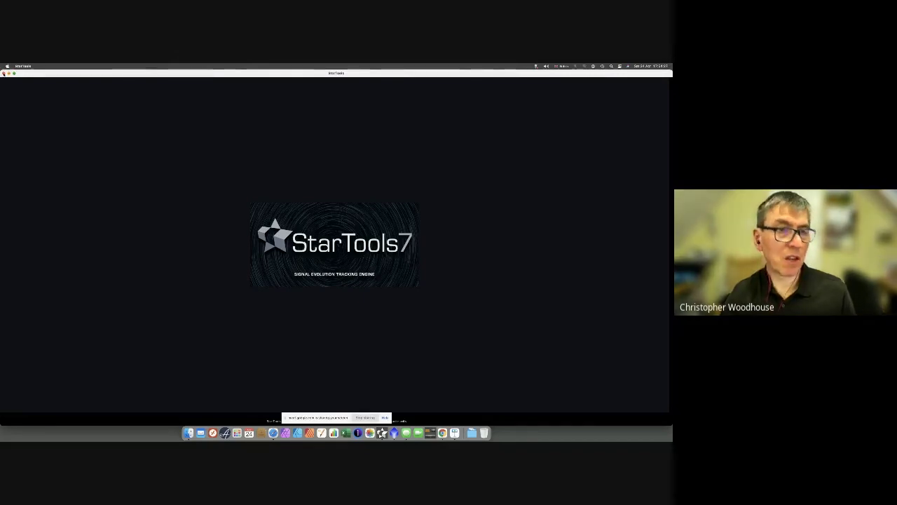
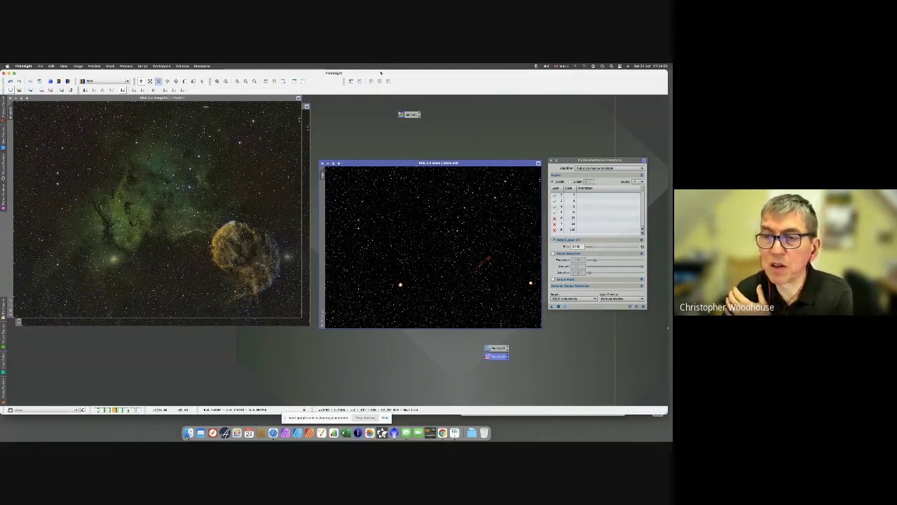
left_click_drag(566, 161, 357, 132)
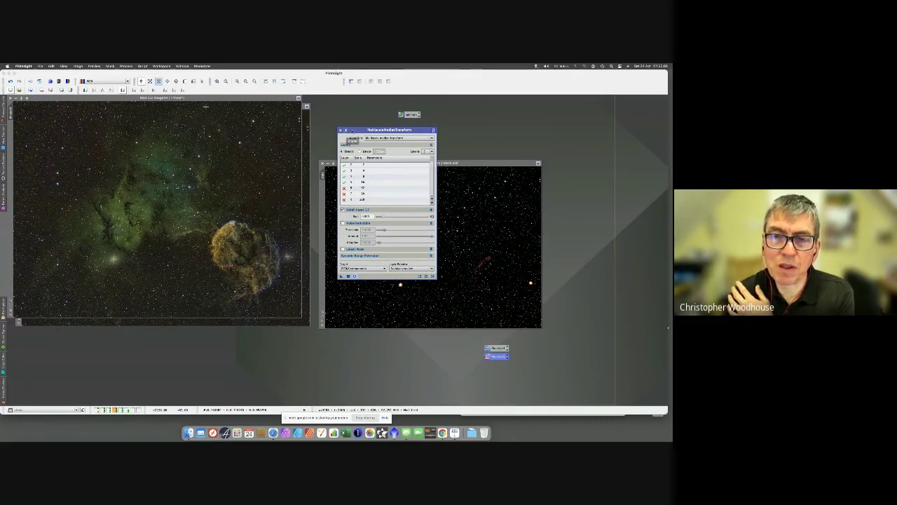
left_click_drag(351, 131, 377, 134)
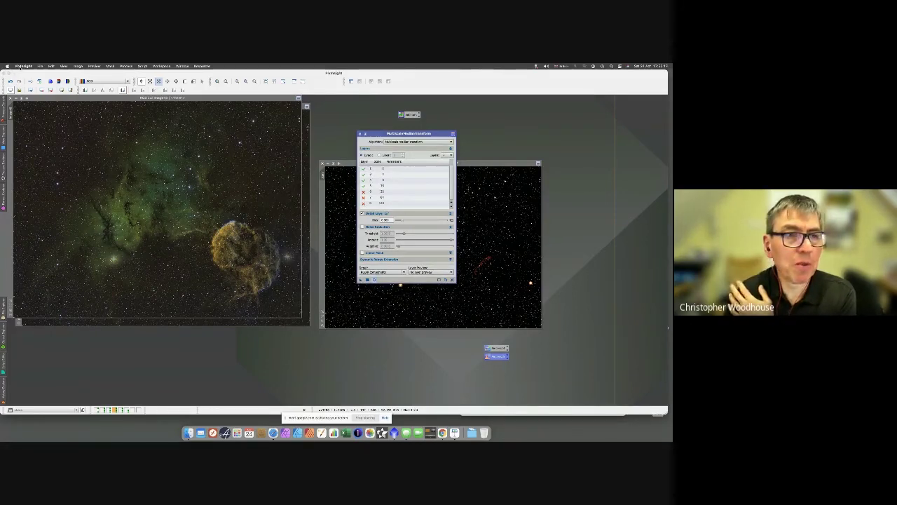
left_click(24, 66)
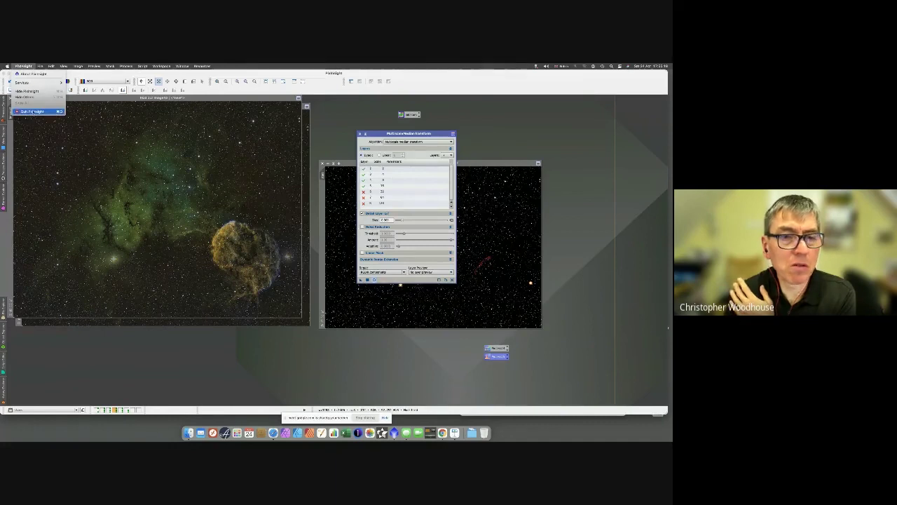
left_click(32, 111)
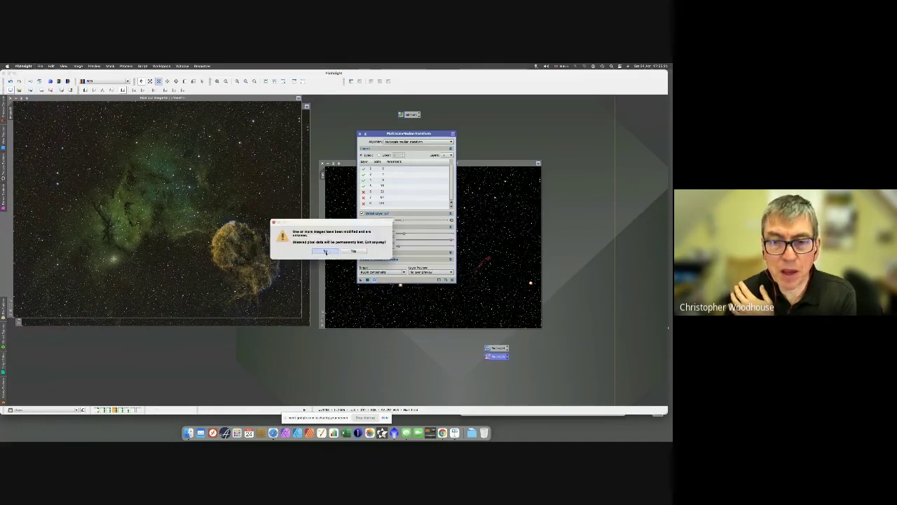
left_click(325, 251)
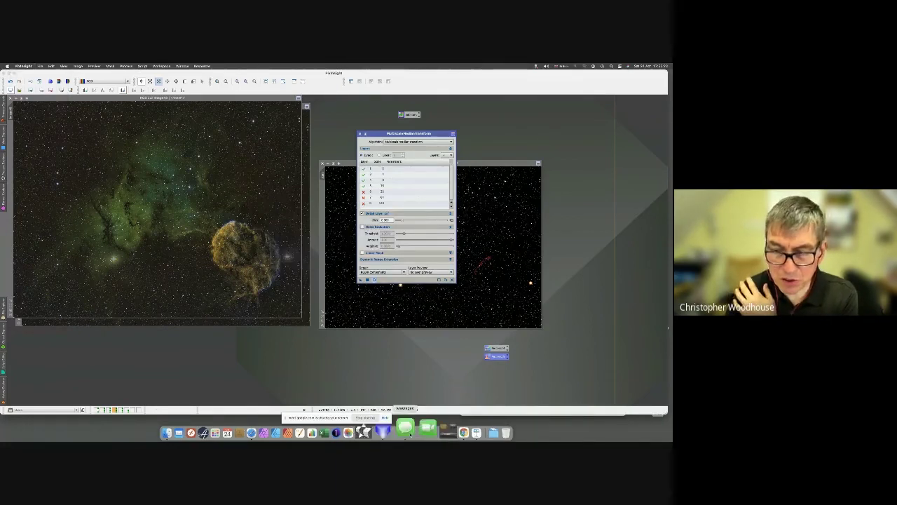
- Switch to the Google Meet window in Chrome, widen it to read the meeting chat, and return to PixInsight
left_click(441, 428)
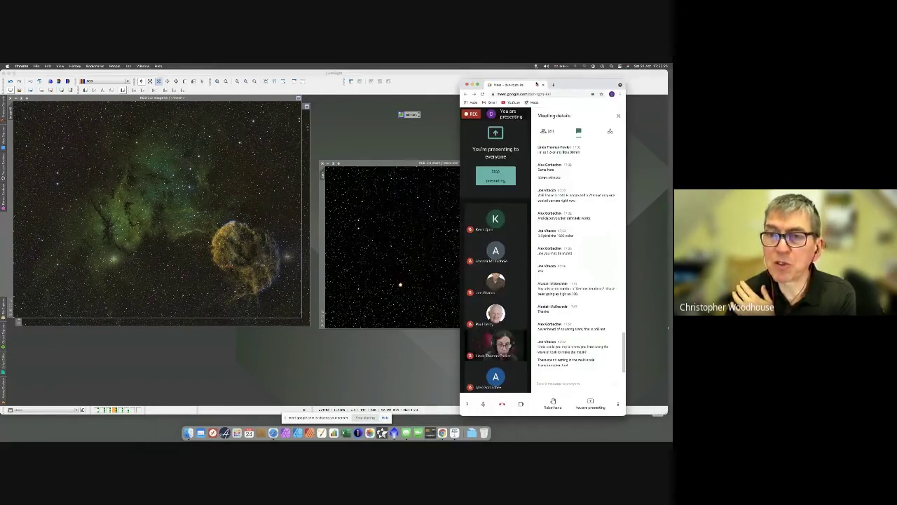
left_click_drag(456, 103, 138, 103)
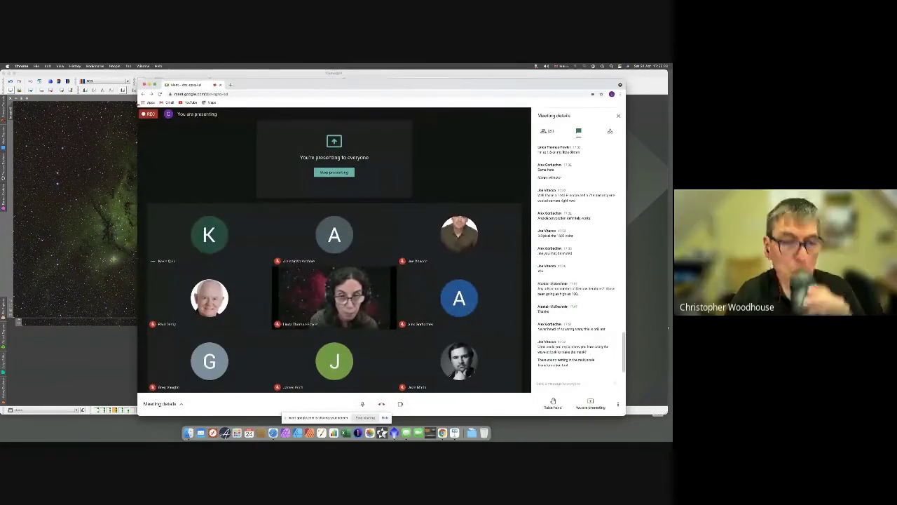
left_click(111, 352)
- Switch off detail layers 5 and 6 in MultiscaleMedianTransform and close the process without applying it
left_click_drag(380, 134, 270, 132)
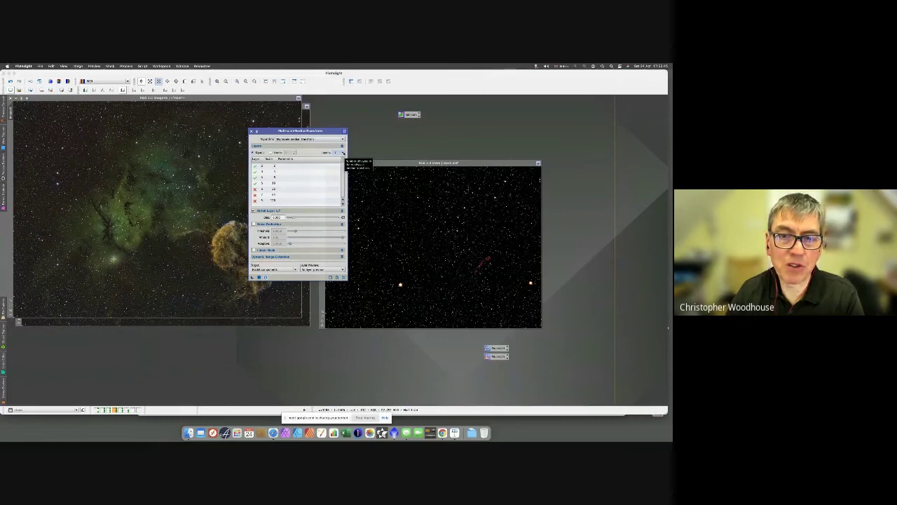
left_click_drag(269, 133, 414, 138)
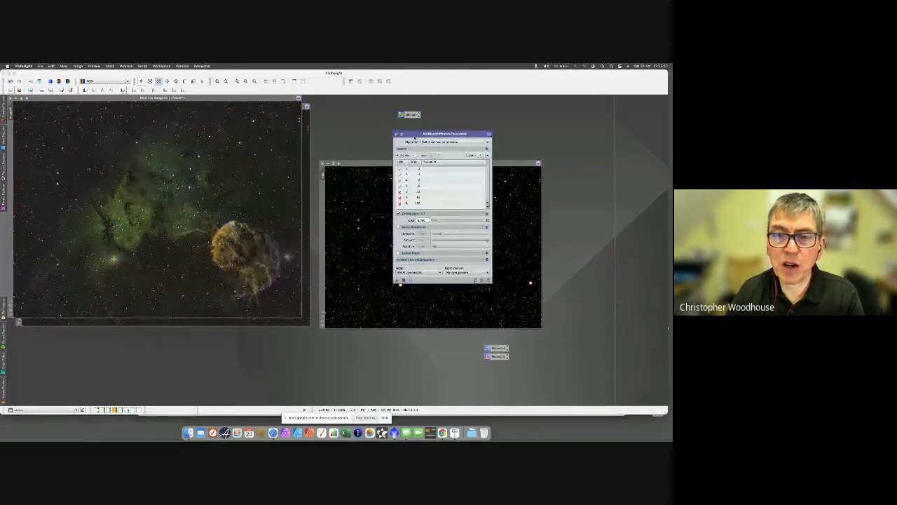
left_click(407, 198)
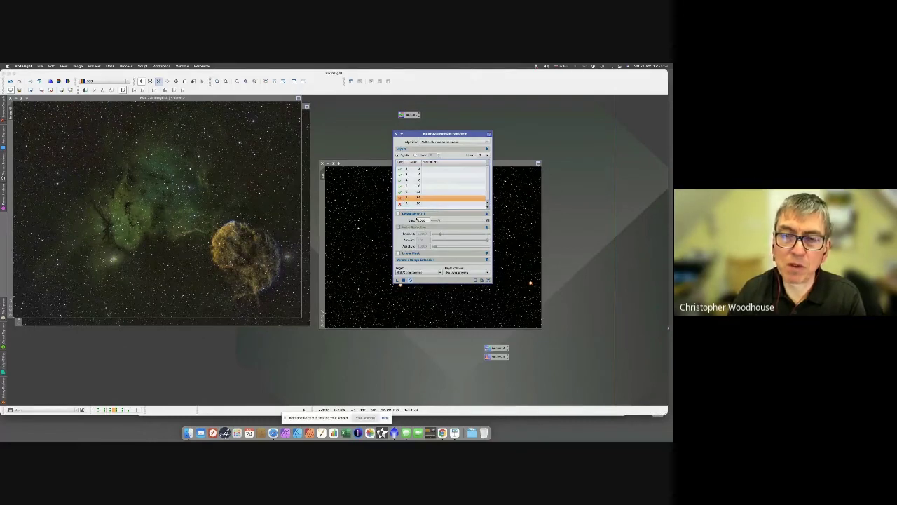
left_click(407, 192)
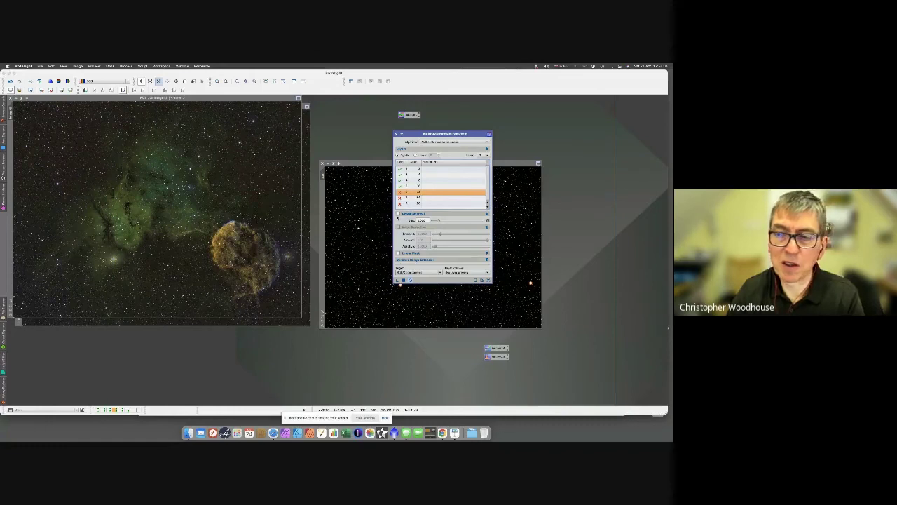
left_click(412, 186)
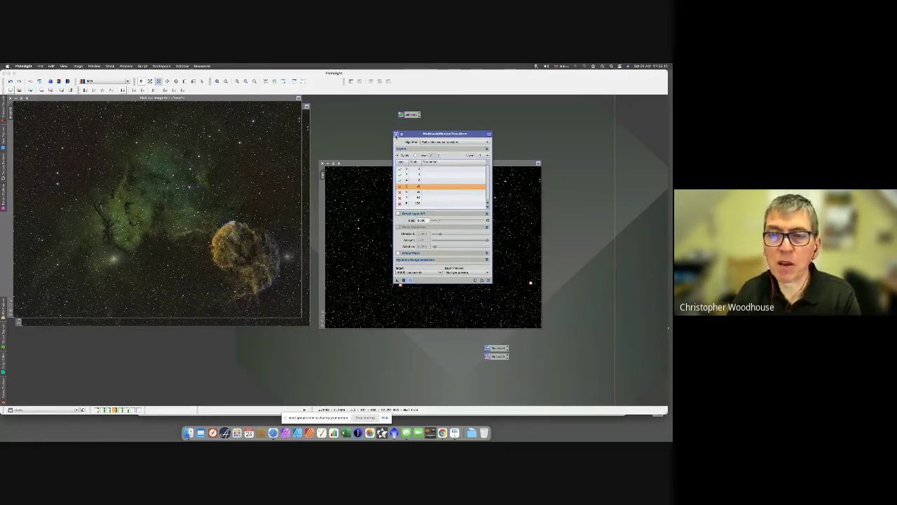
left_click(396, 135)
- Split the narrowband nebula image into six wavelet layers plus a residual with the ExtractWaveletLayers script
left_click(141, 98)
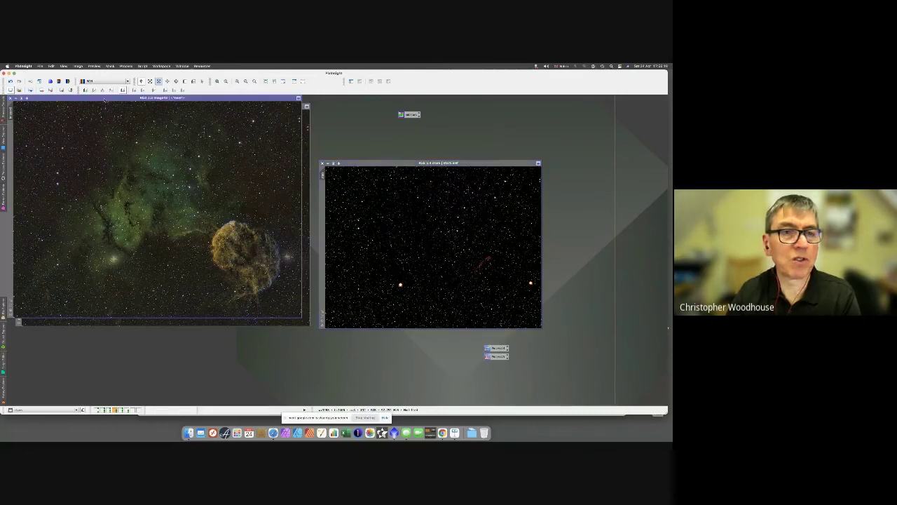
left_click(143, 65)
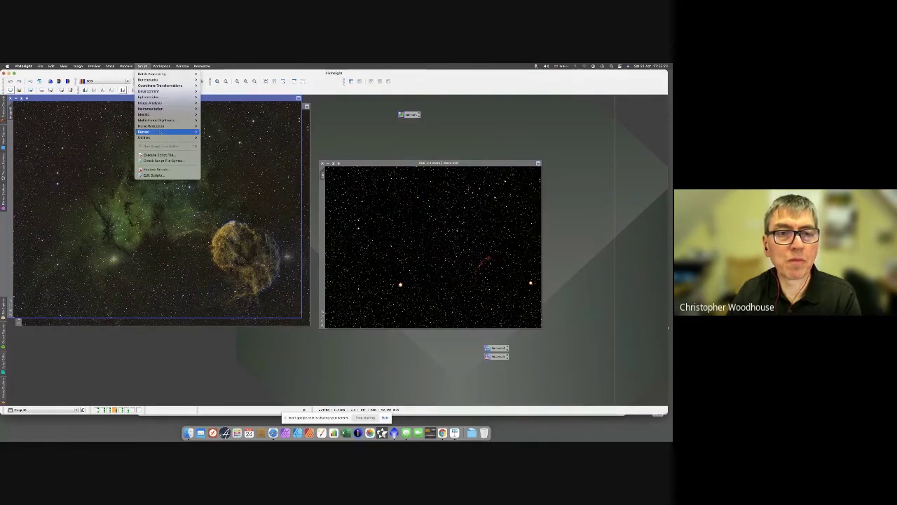
mouse_move(159, 137)
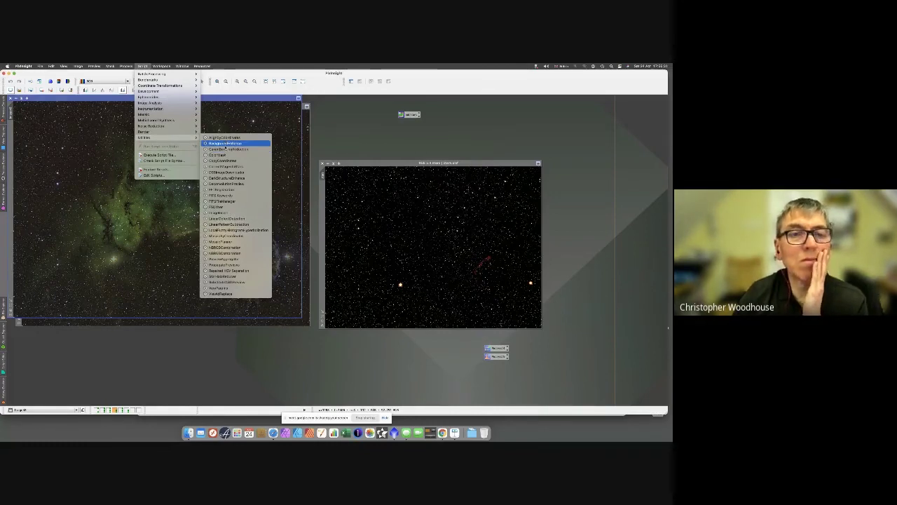
mouse_move(180, 105)
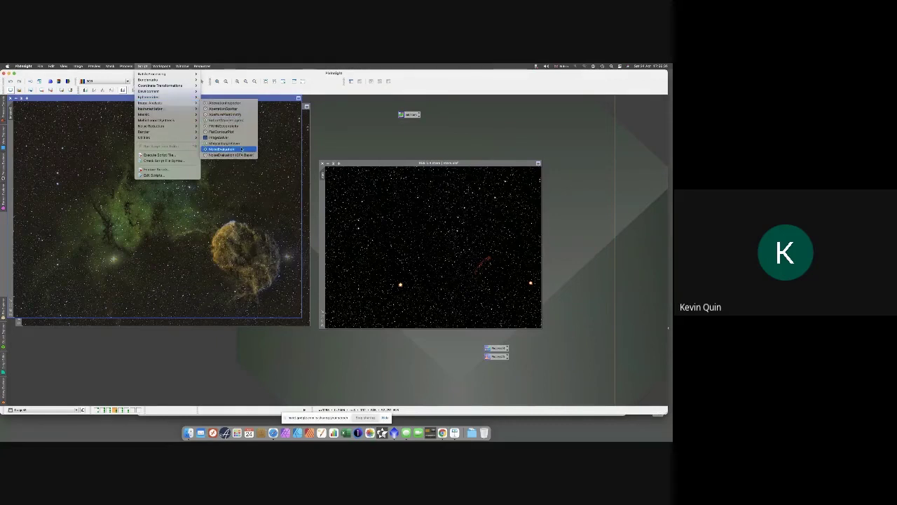
left_click(228, 120)
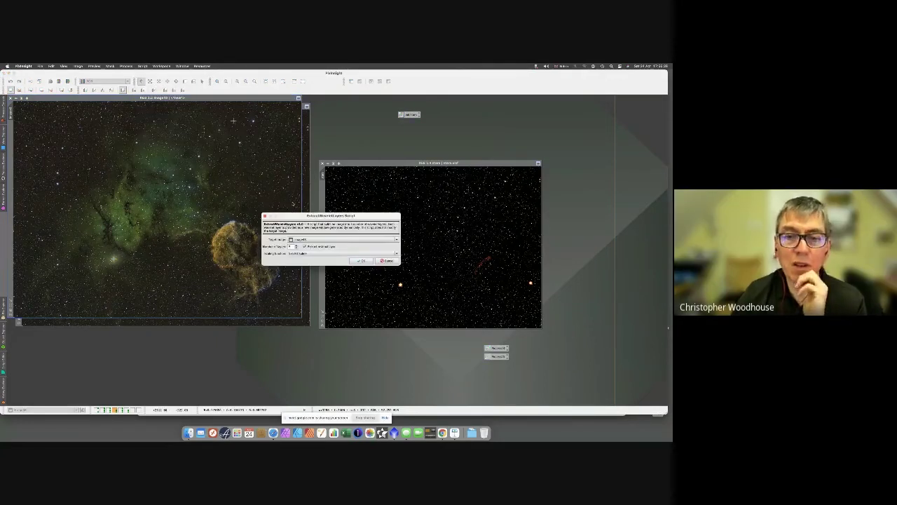
left_click_drag(291, 214, 408, 147)
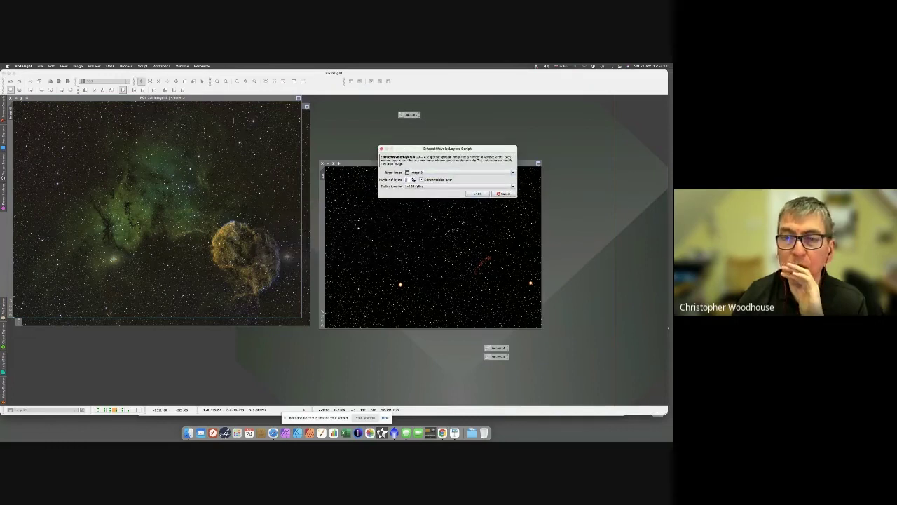
left_click(479, 194)
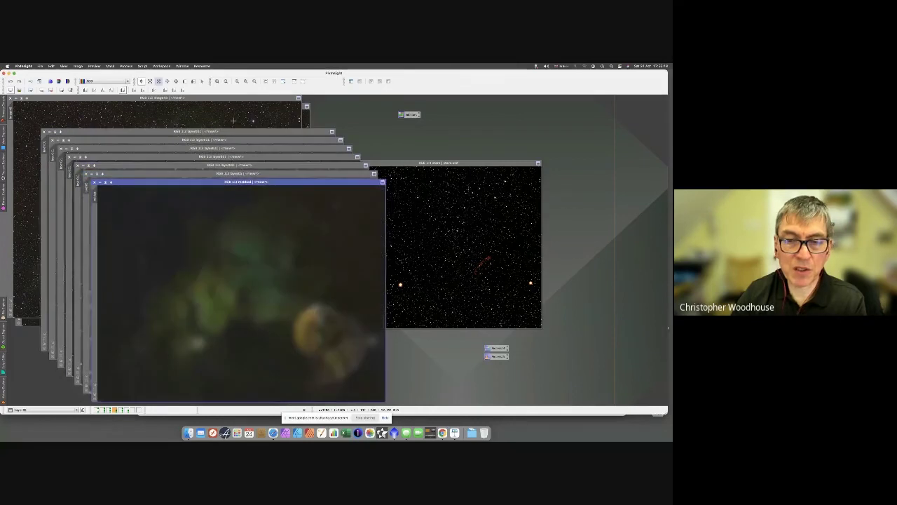
- Inspect the residual image and the three coarsest wavelet layers one by one, closing each after viewing
left_click_drag(267, 185, 352, 155)
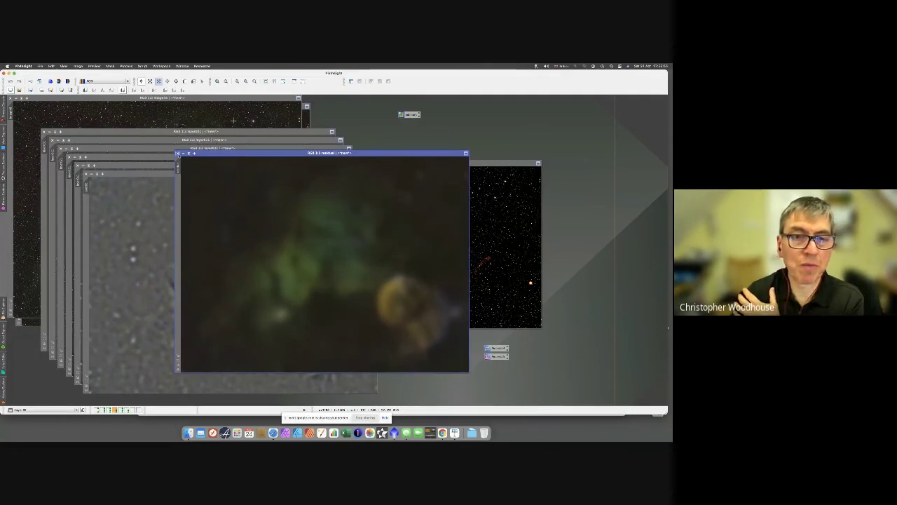
left_click(177, 152)
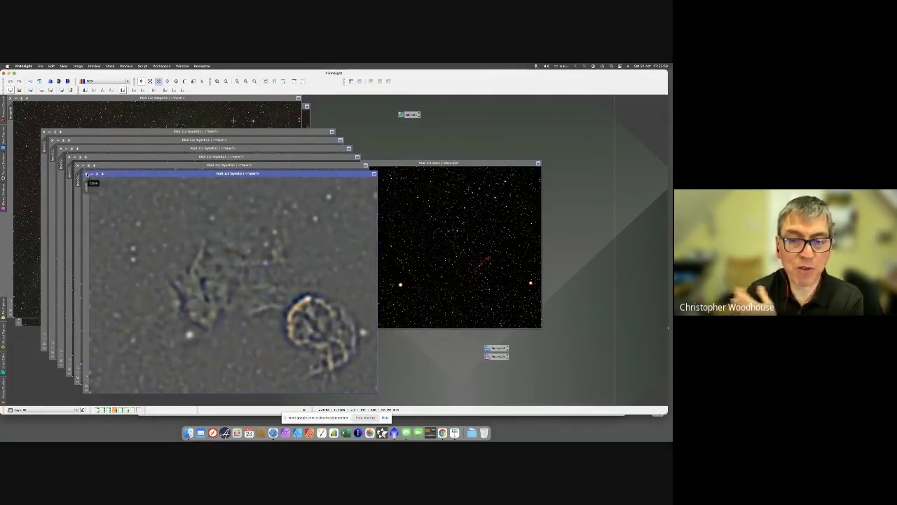
left_click(88, 174)
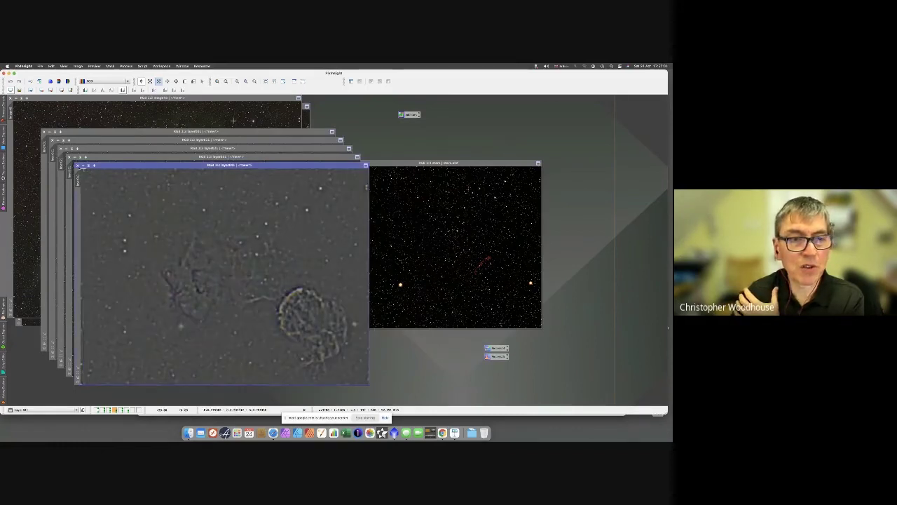
left_click(78, 166)
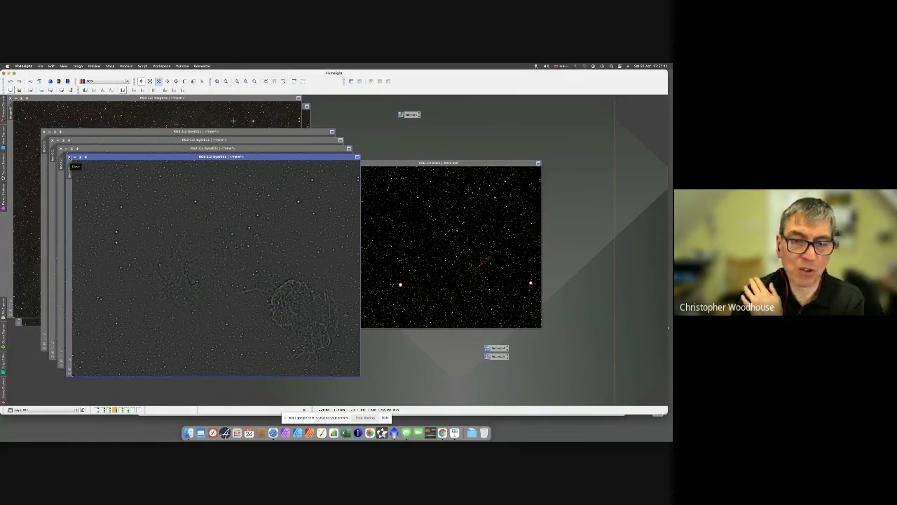
left_click(70, 157)
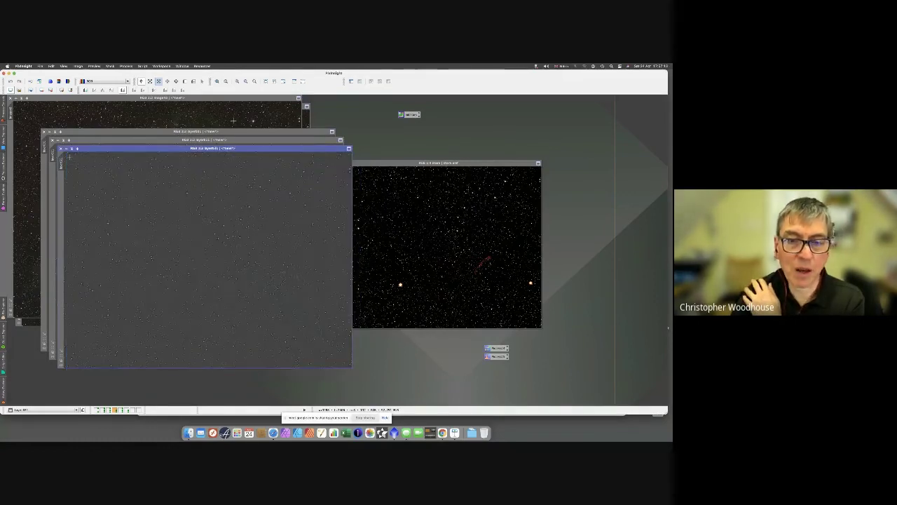
- Inspect and close the next two finer wavelet layers, leaving only the finest layer open
left_click_drag(153, 149, 230, 153)
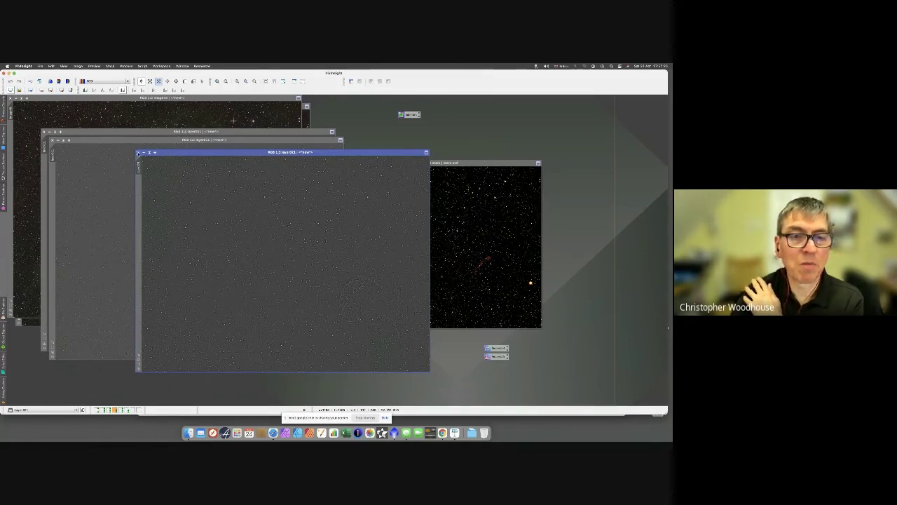
left_click(136, 152)
left_click_drag(134, 140, 193, 170)
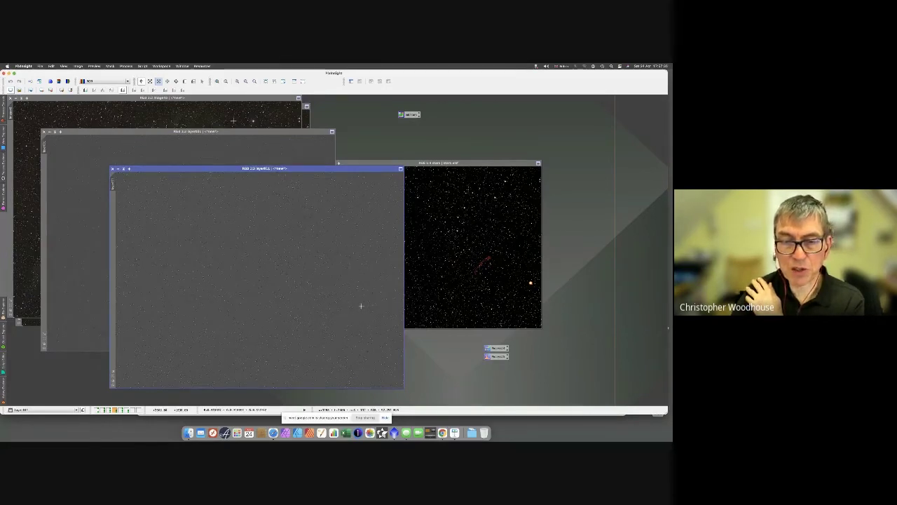
left_click(111, 169)
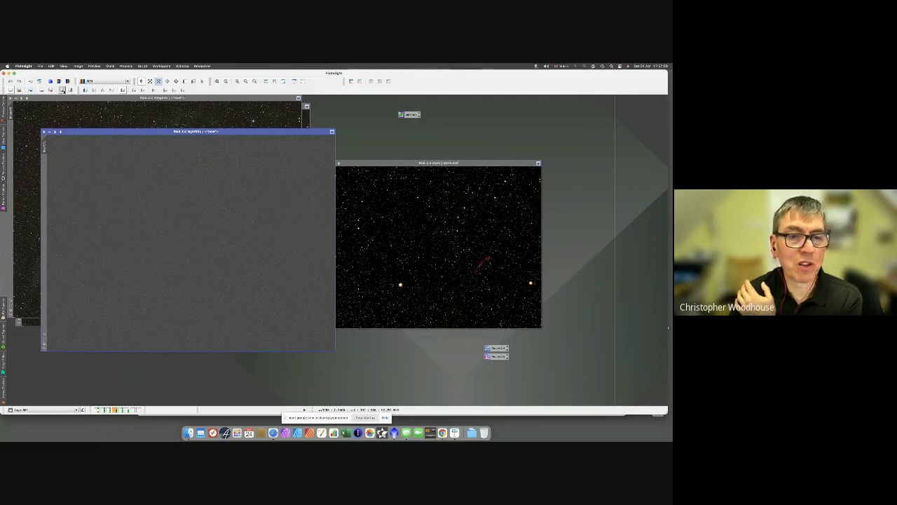
- Preview automatic screen stretches on the finest wavelet layer to examine its small-scale detail and noise
left_click(62, 91)
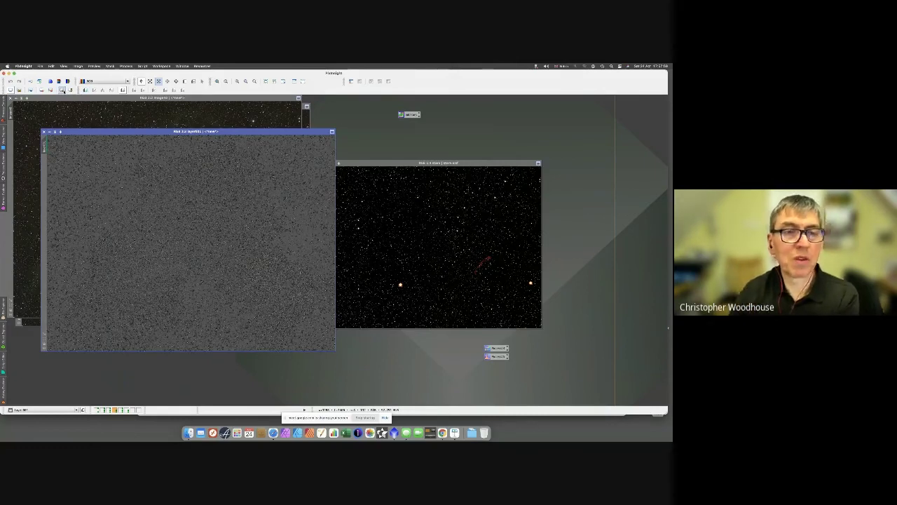
left_click(63, 91)
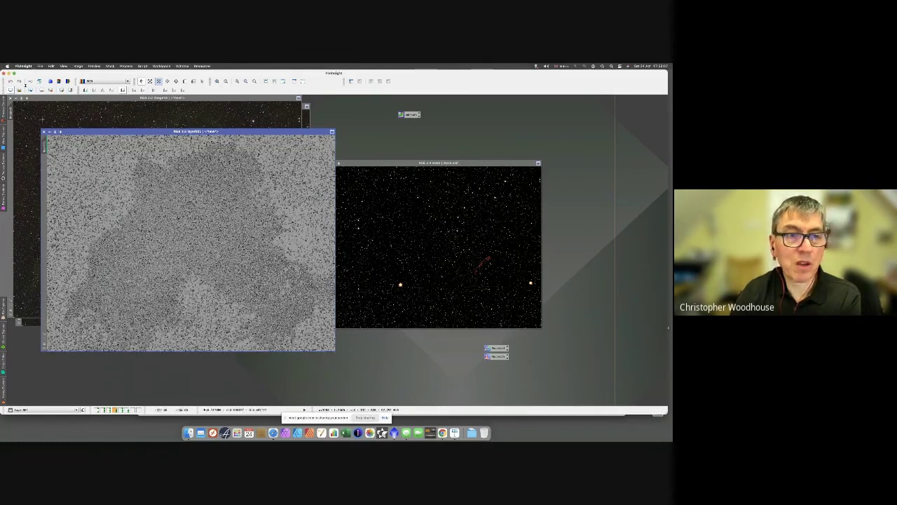
left_click(62, 90)
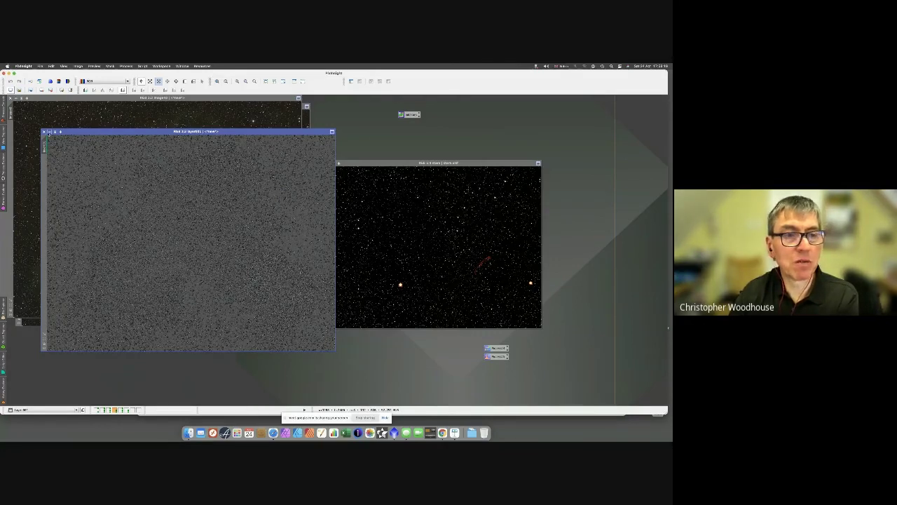
- Close the finest wavelet layer and open MultiscaleMedianTransform for the star image, moving its window clear of the stars
left_click(44, 131)
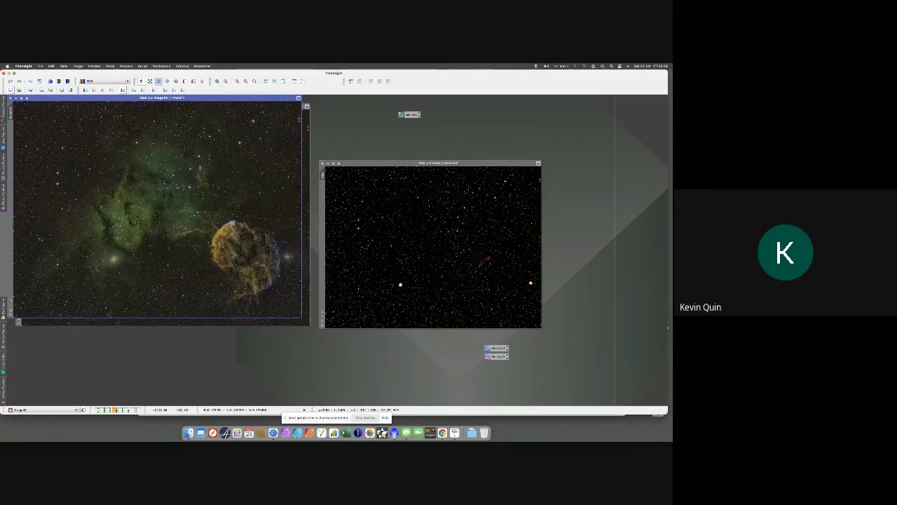
left_click(389, 293)
left_click(132, 66)
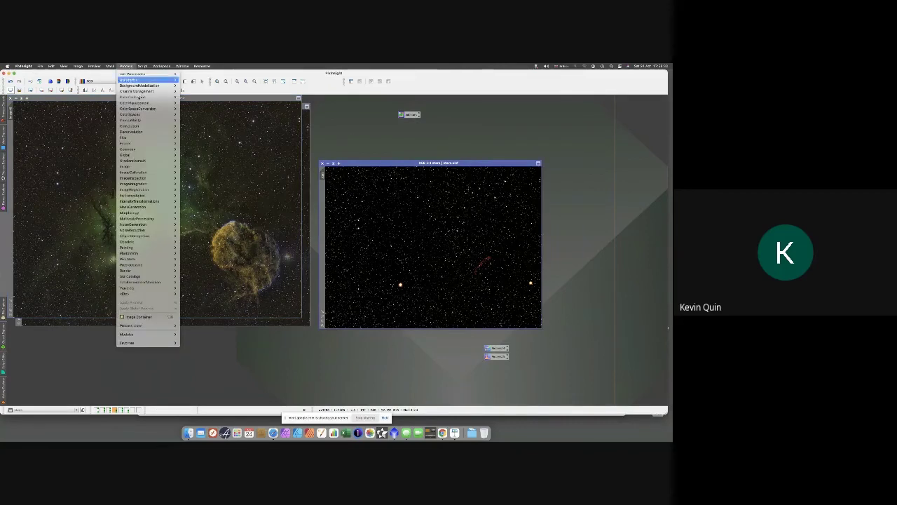
mouse_move(144, 201)
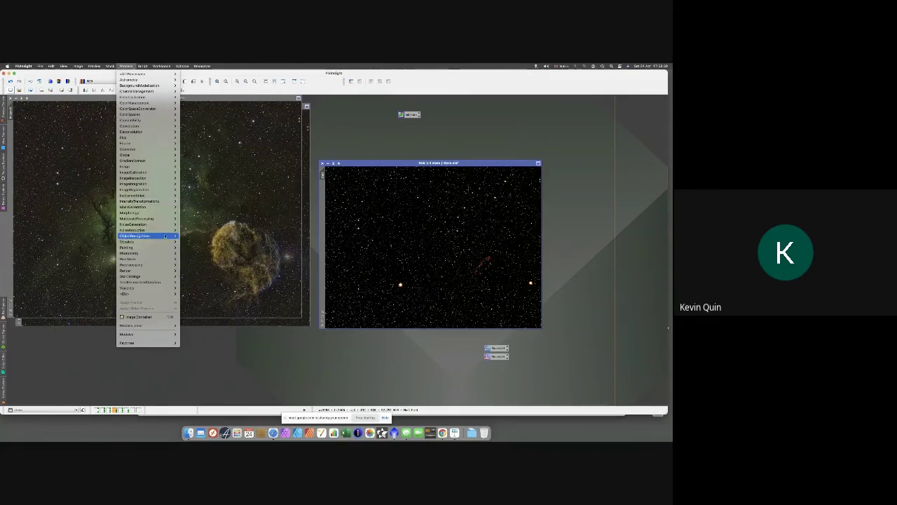
left_click(200, 225)
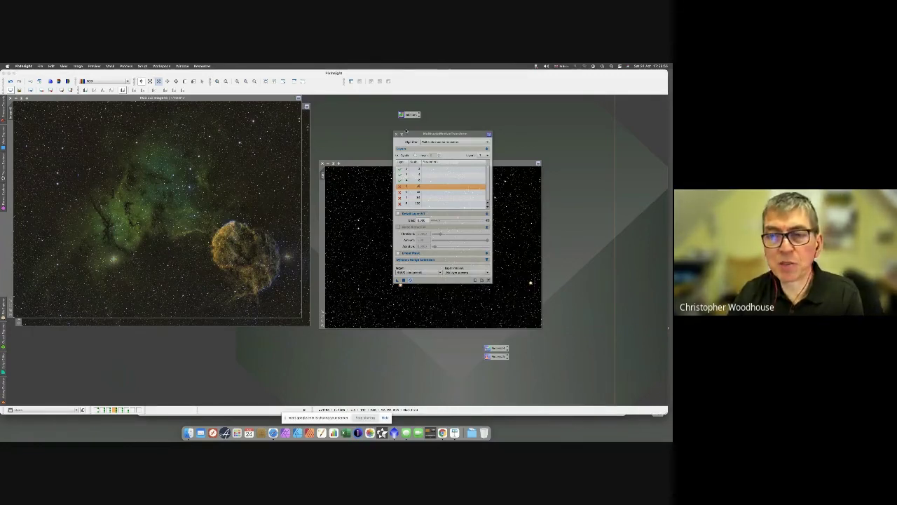
left_click_drag(407, 133, 554, 119)
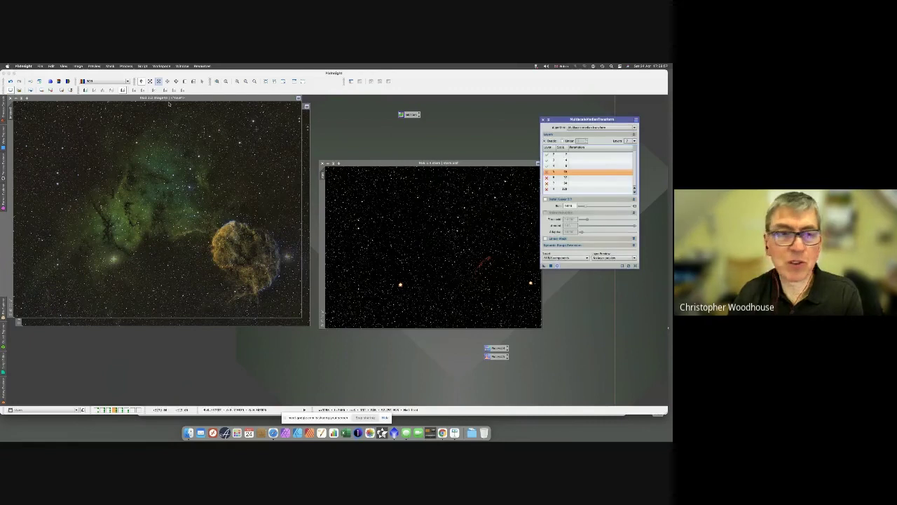
- Open the StarMask process and place its window over the nebula image, clear of the star image
left_click(126, 66)
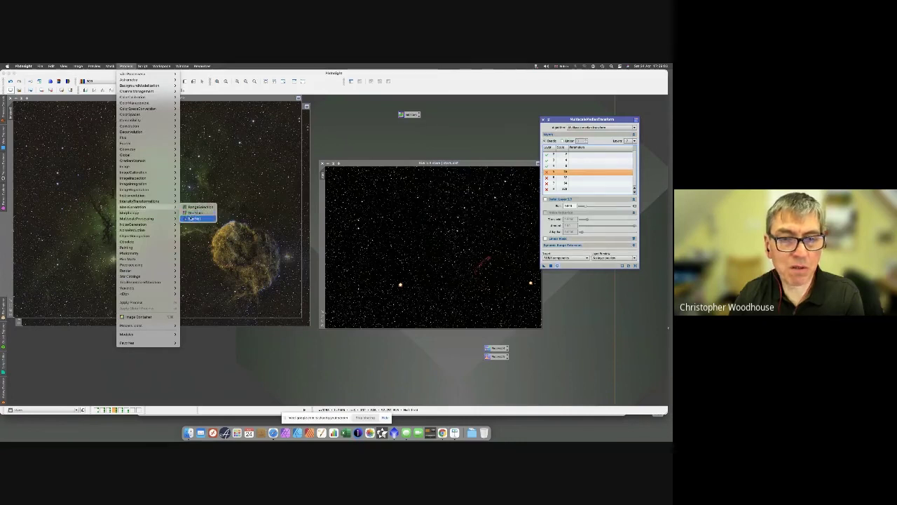
left_click(192, 219)
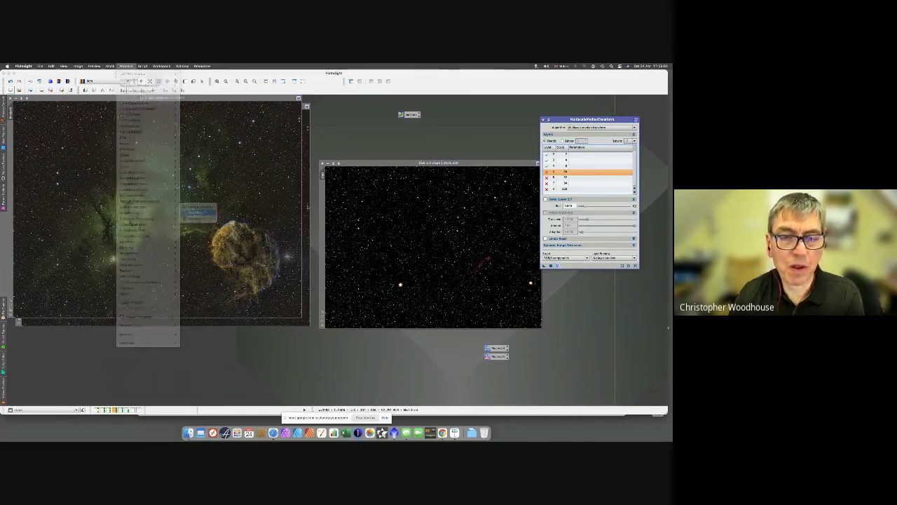
left_click_drag(418, 129, 343, 202)
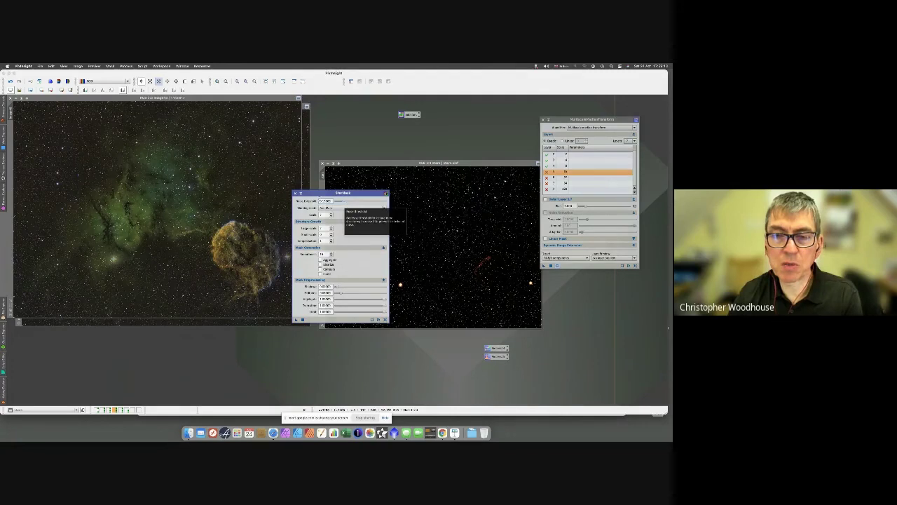
left_click_drag(320, 194, 245, 198)
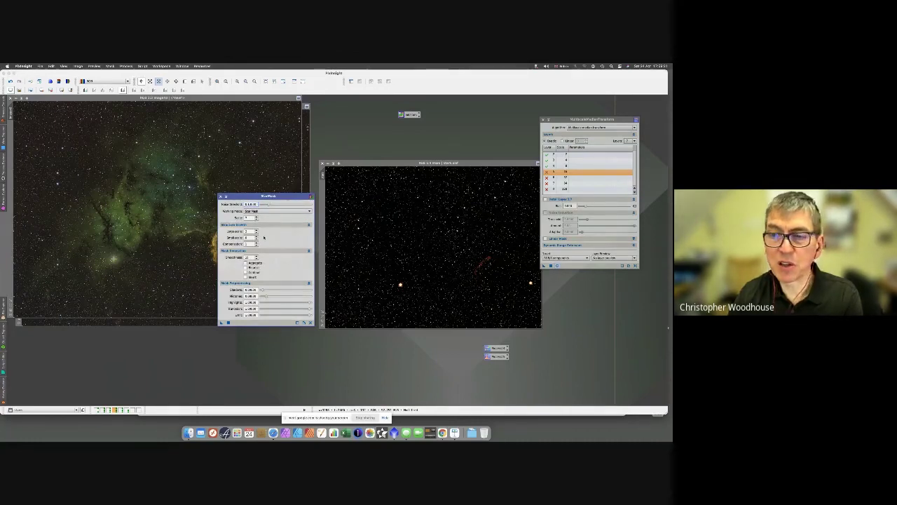
- Enable the layers at scales 16, 32 and 64 in MultiscaleMedianTransform
left_click(558, 180)
double_click(558, 178)
left_click(558, 183)
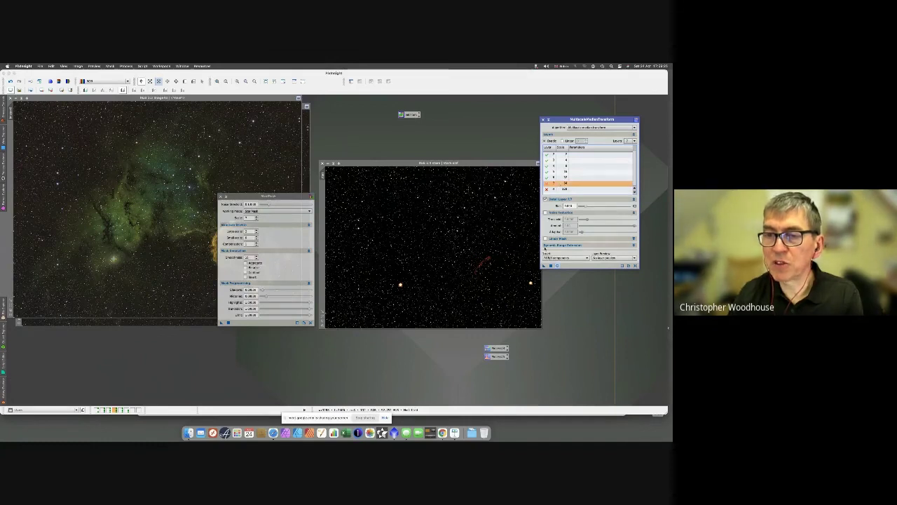
- Generate a star mask from the star image with StarMask and examine the mask's stars up close
left_click(502, 282)
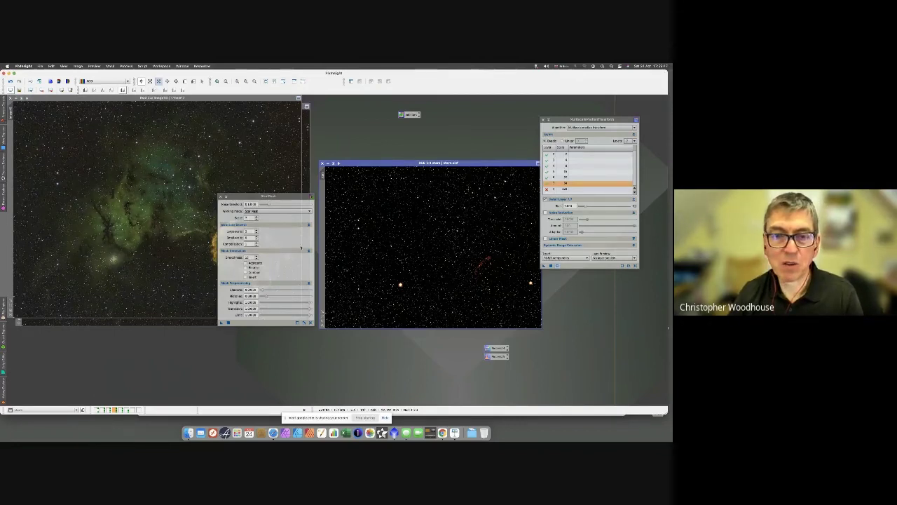
left_click_drag(220, 323, 372, 286)
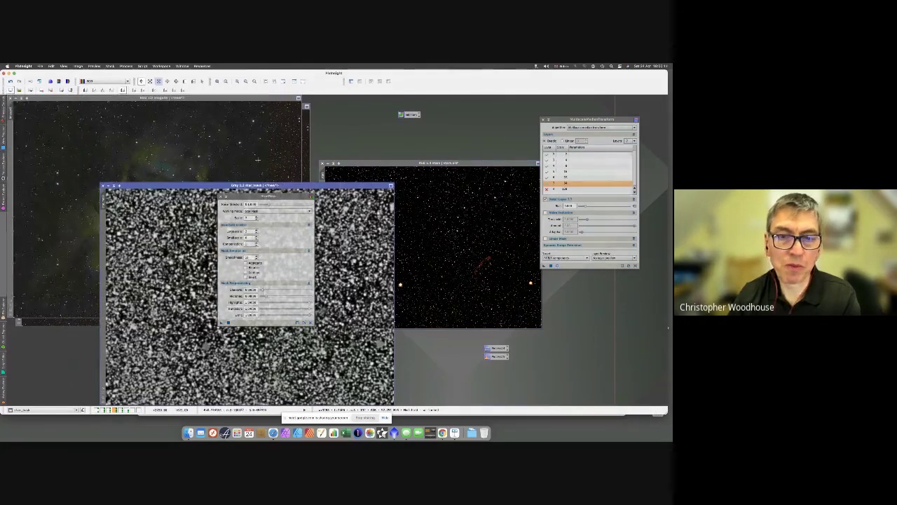
left_click_drag(280, 196, 494, 228)
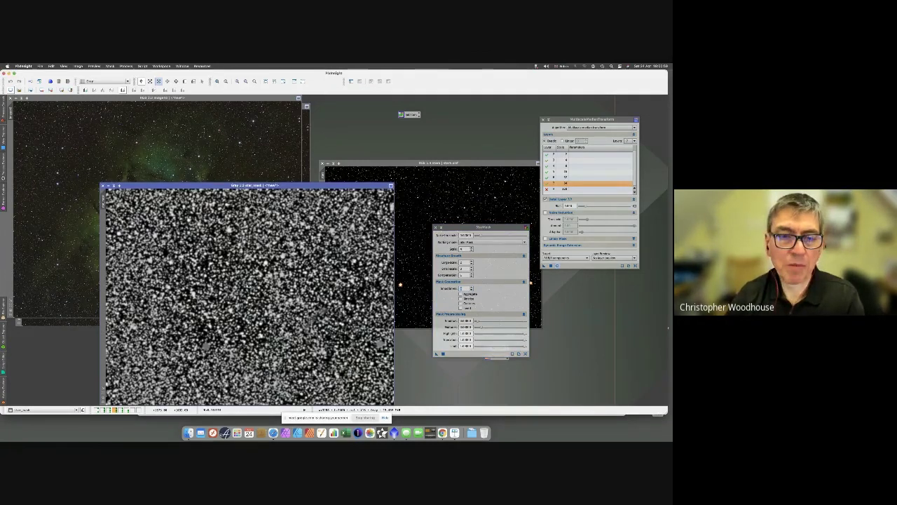
scroll(249, 294, "up", 4)
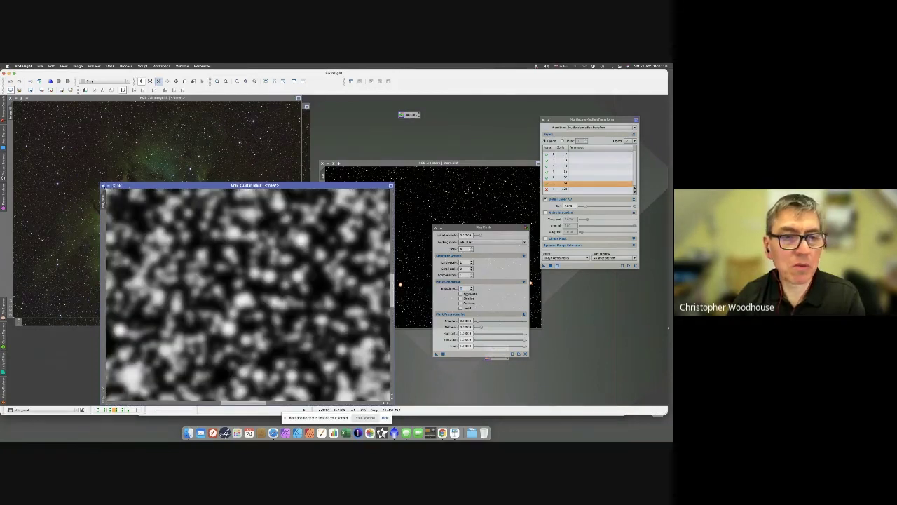
- Close the generated star mask image and the StarMask process window
left_click(113, 185)
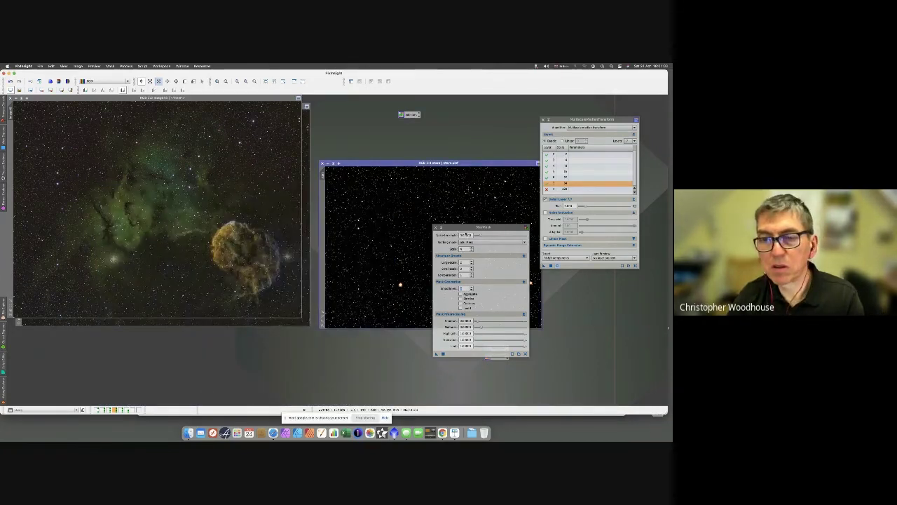
left_click_drag(463, 226, 369, 211)
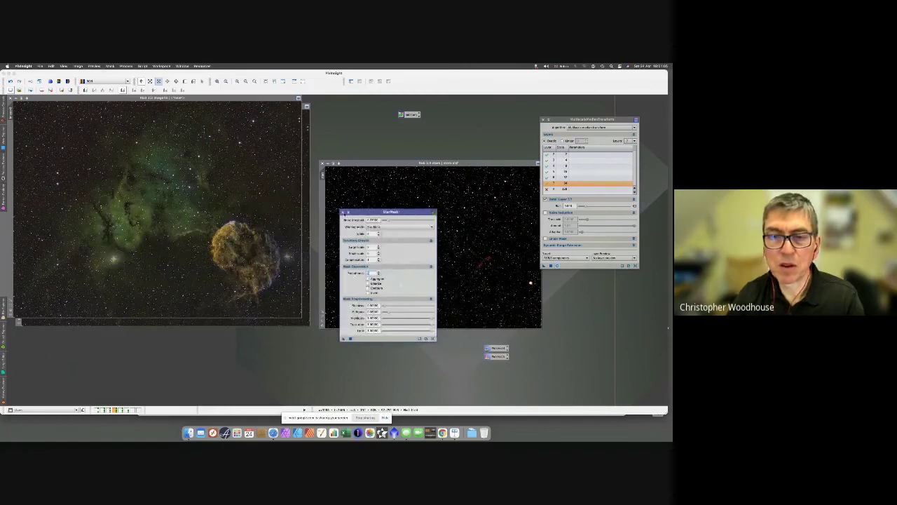
left_click(344, 212)
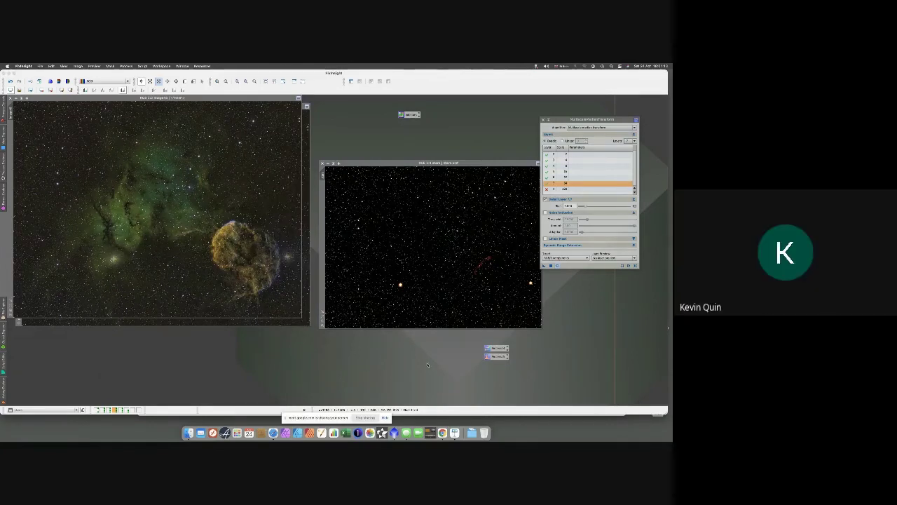
- Check the Google Meet chat, then return to PixInsight and quit it, discarding the unsaved images and process icons
left_click(443, 432)
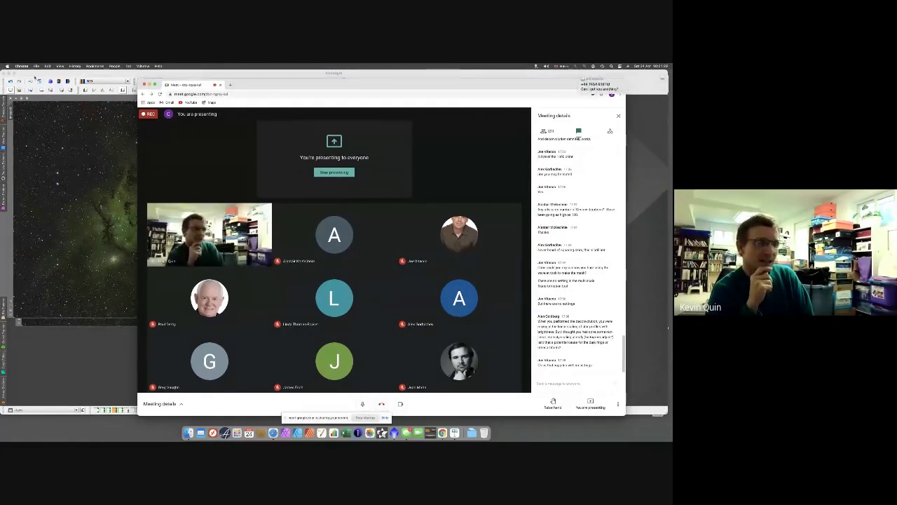
left_click(105, 210)
left_click(23, 66)
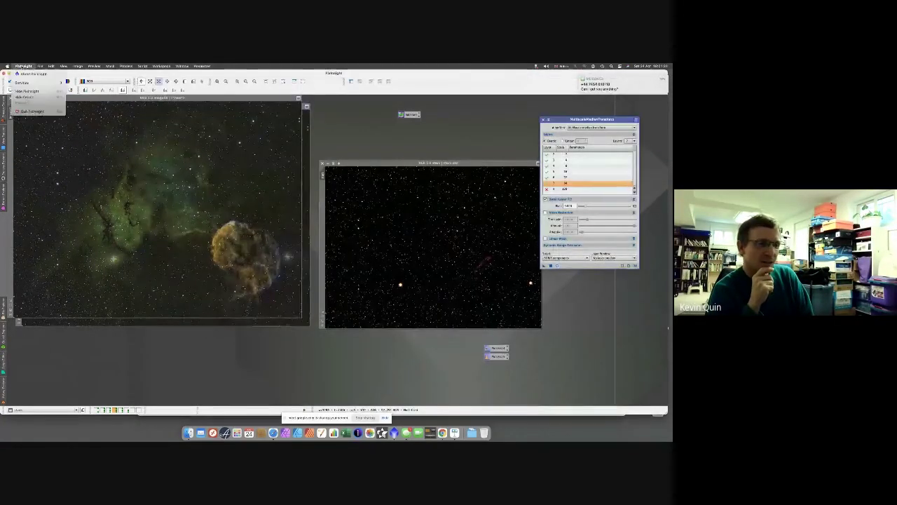
left_click(30, 111)
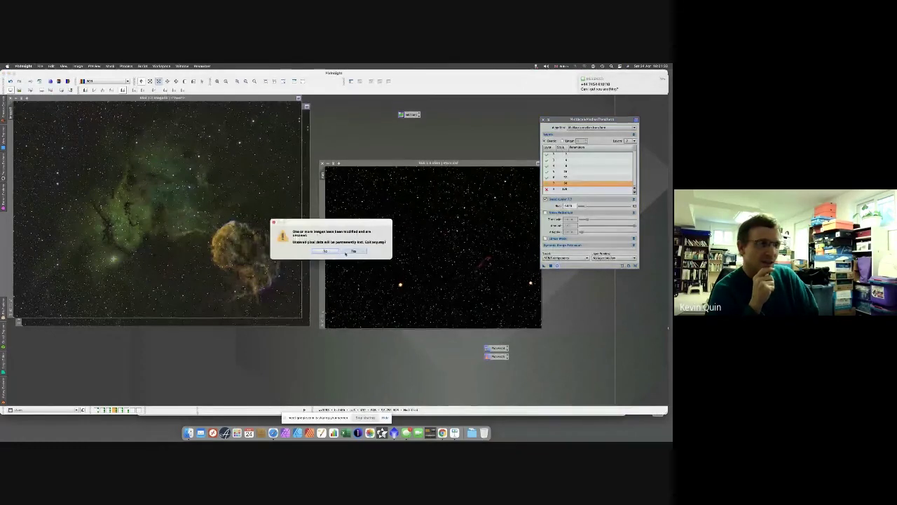
left_click(353, 252)
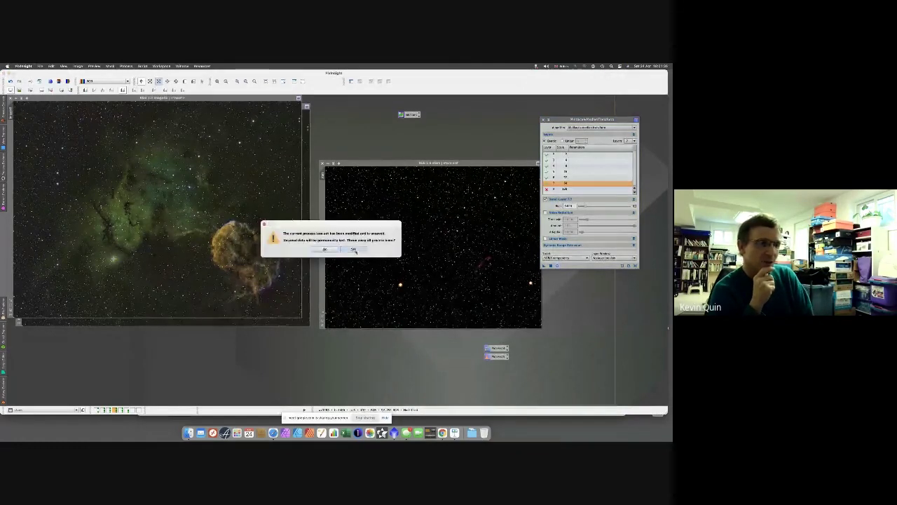
left_click(354, 250)
- Quit Keynote, reposition the meeting window on the desktop and read the latest chat messages
left_click(44, 108)
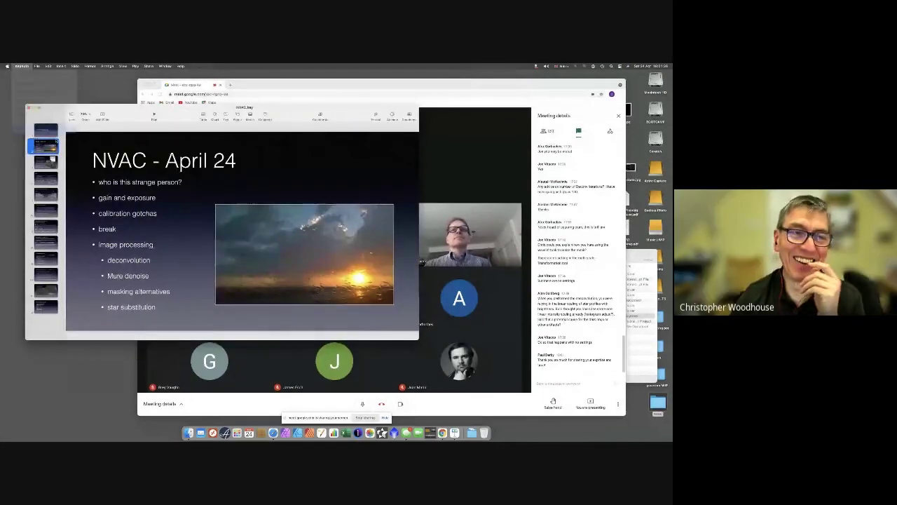
key("super+q")
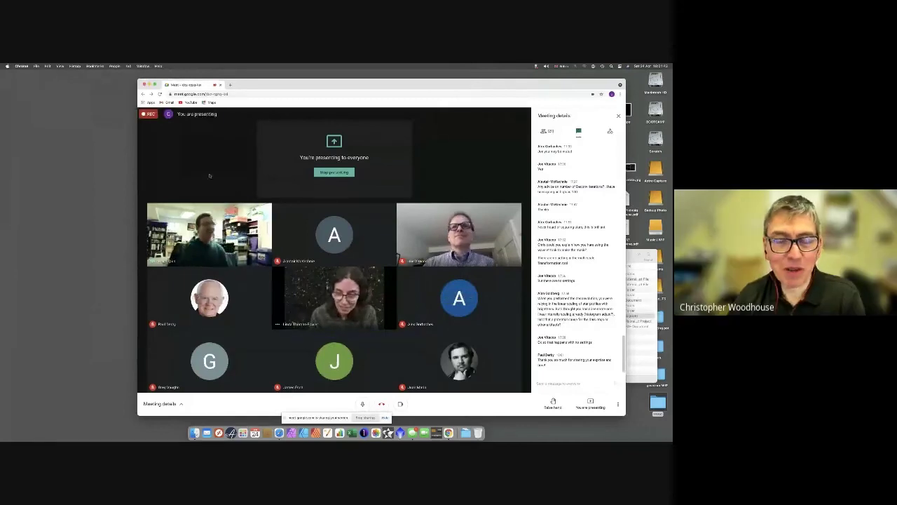
left_click_drag(280, 87, 214, 82)
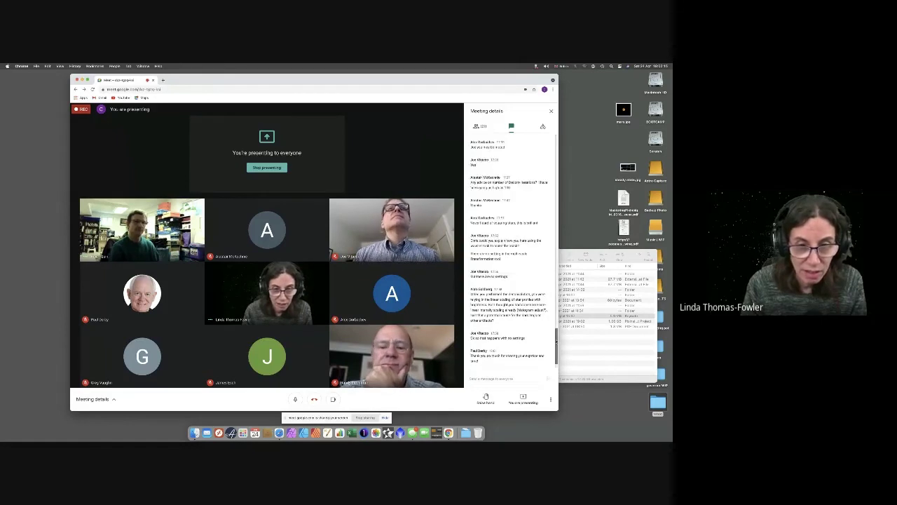
scroll(539, 329, "down", 2)
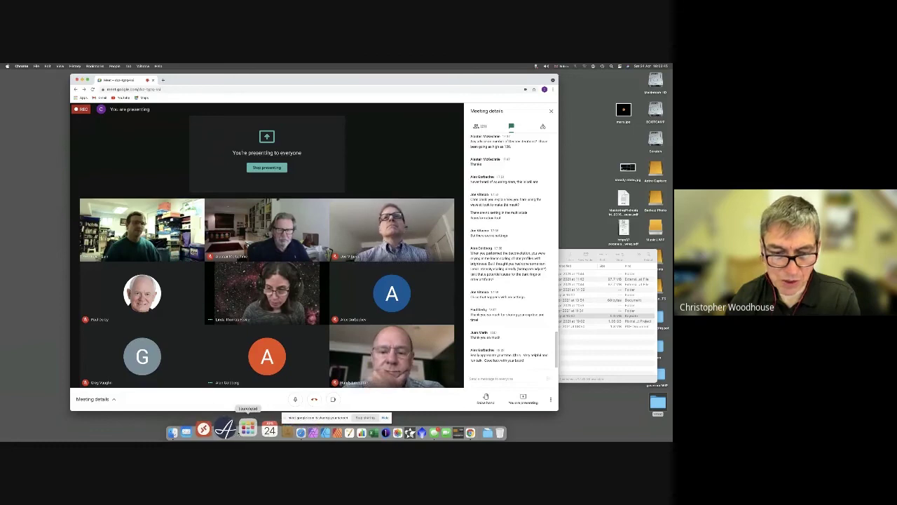
- Launch Topaz Sharpen AI from the installed applications and dismiss its licence renewal notice
left_click(244, 429)
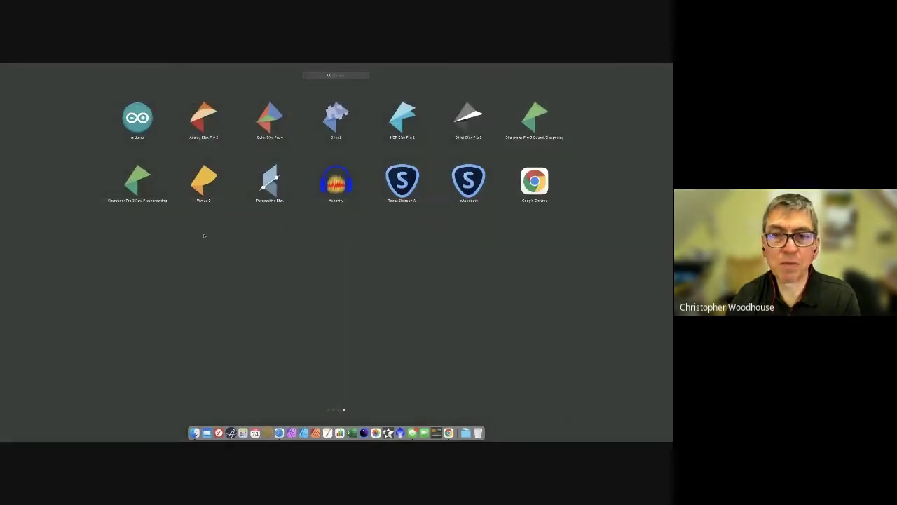
scroll(204, 236, "left", 2)
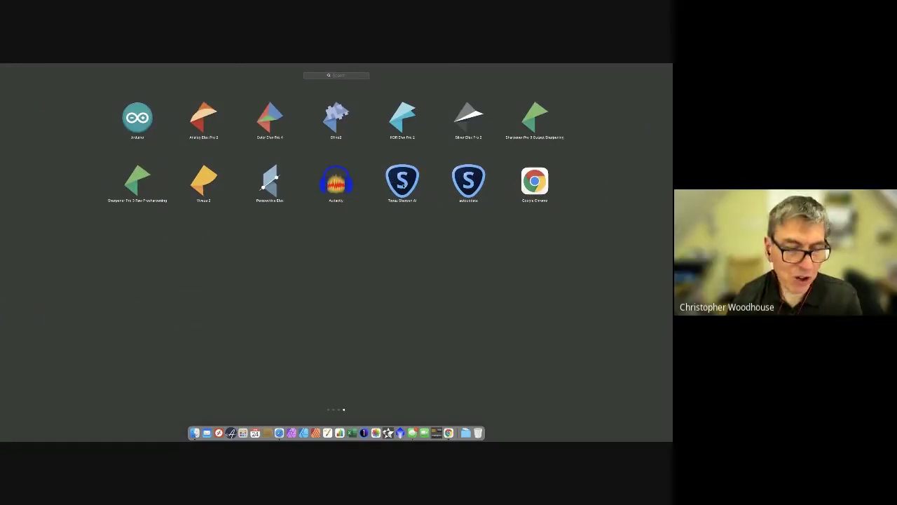
key("Escape")
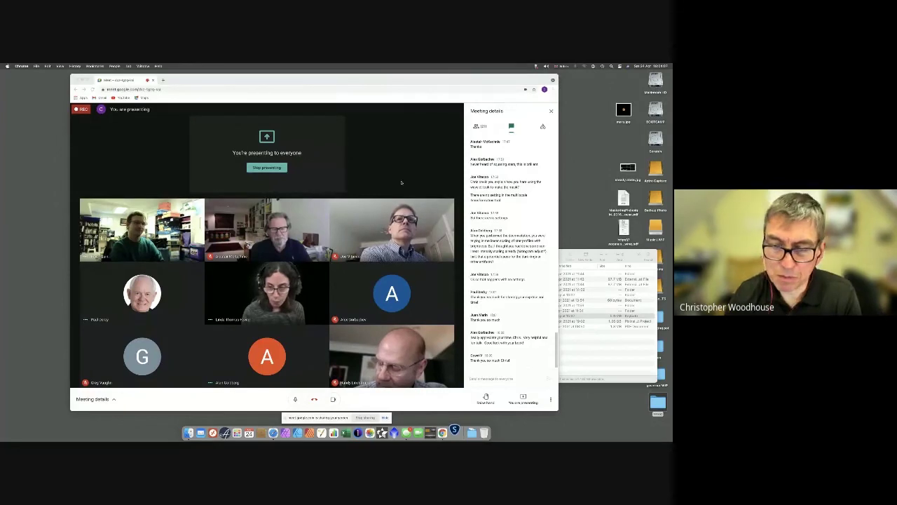
left_click(453, 430)
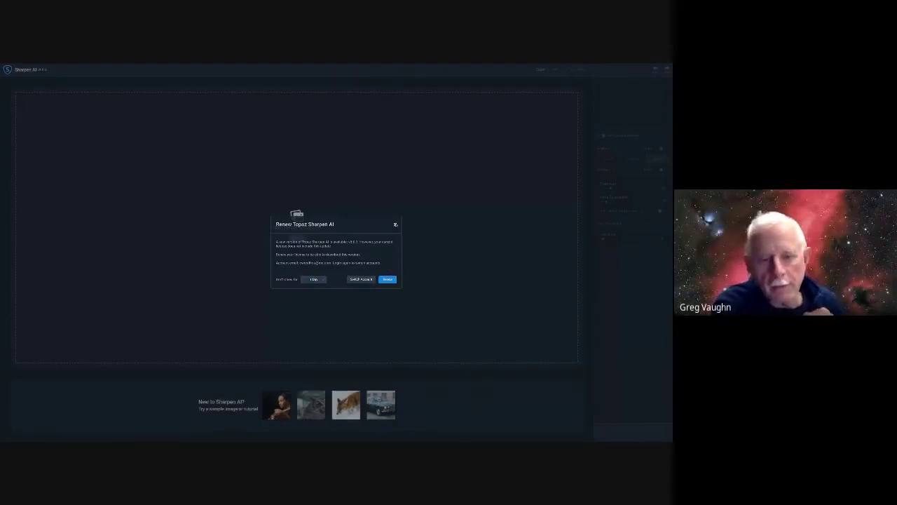
left_click(396, 225)
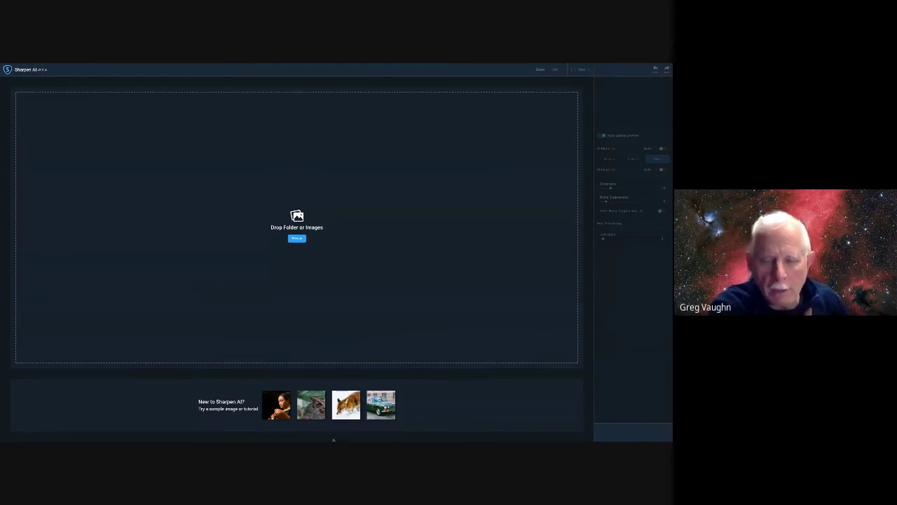
- Switch from Topaz Sharpen AI back to the Google Meet window in Chrome
key("super+Tab")
key("super+Tab")
key("super+Tab")
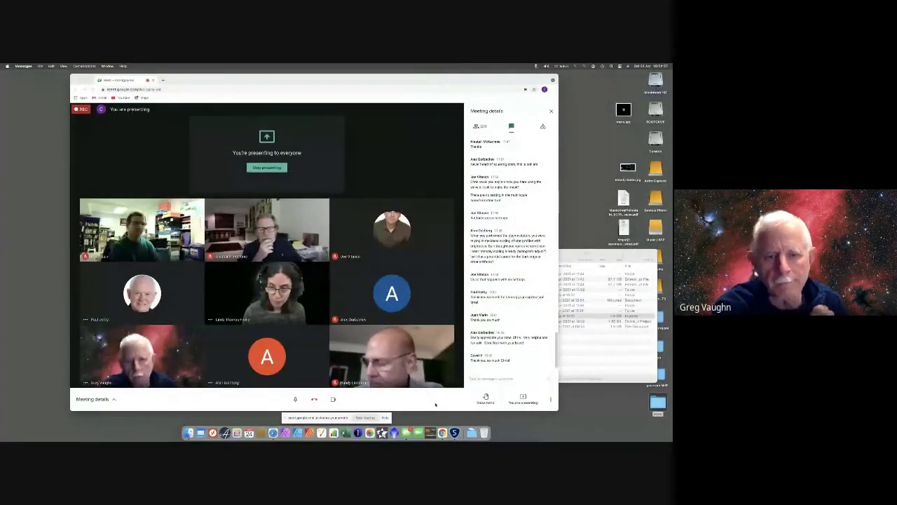
left_click(435, 405)
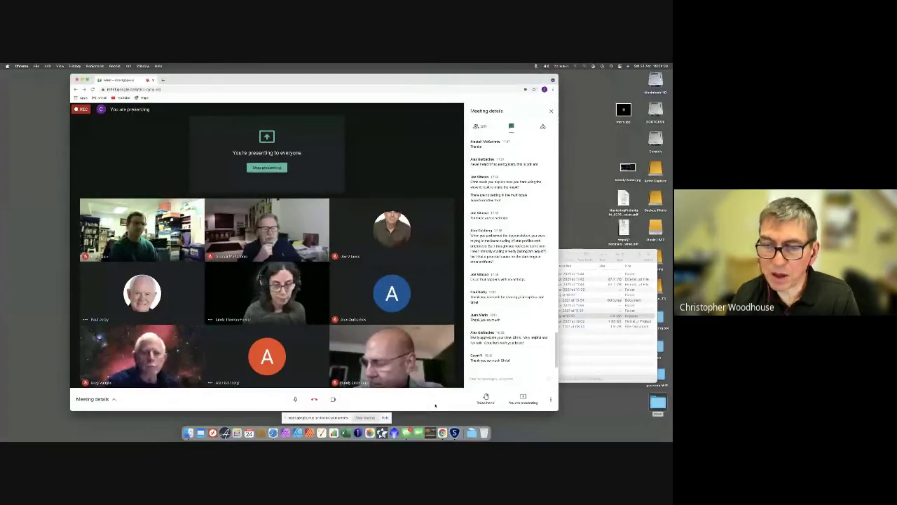